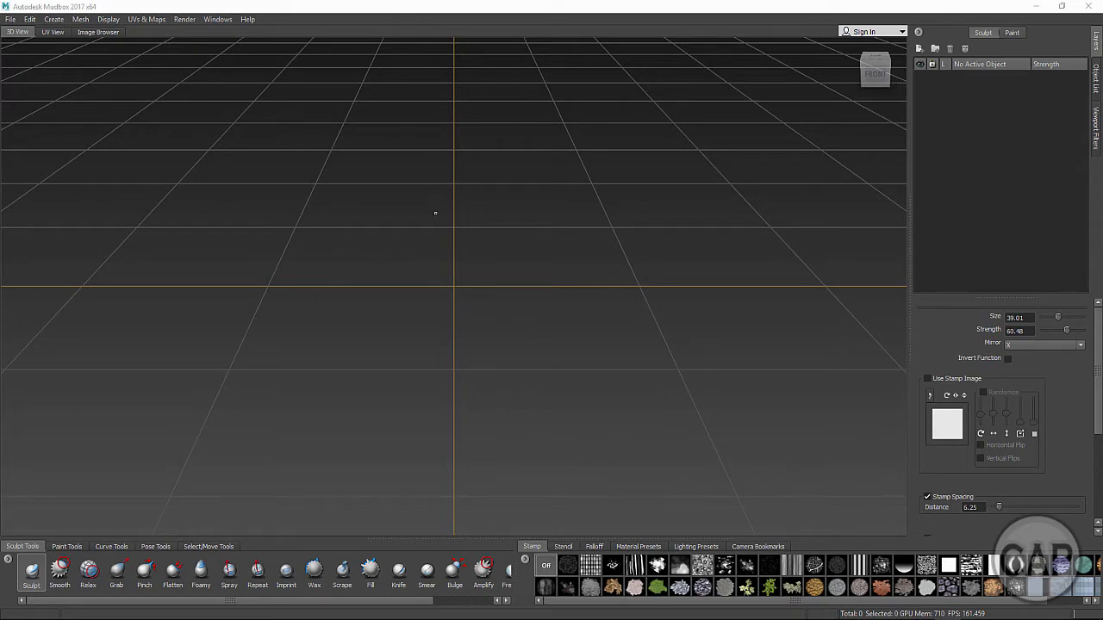
Import the blade_expMud_v03.obj file from the Project 1 Low Poly Axe obj_exports folder
click(11, 20)
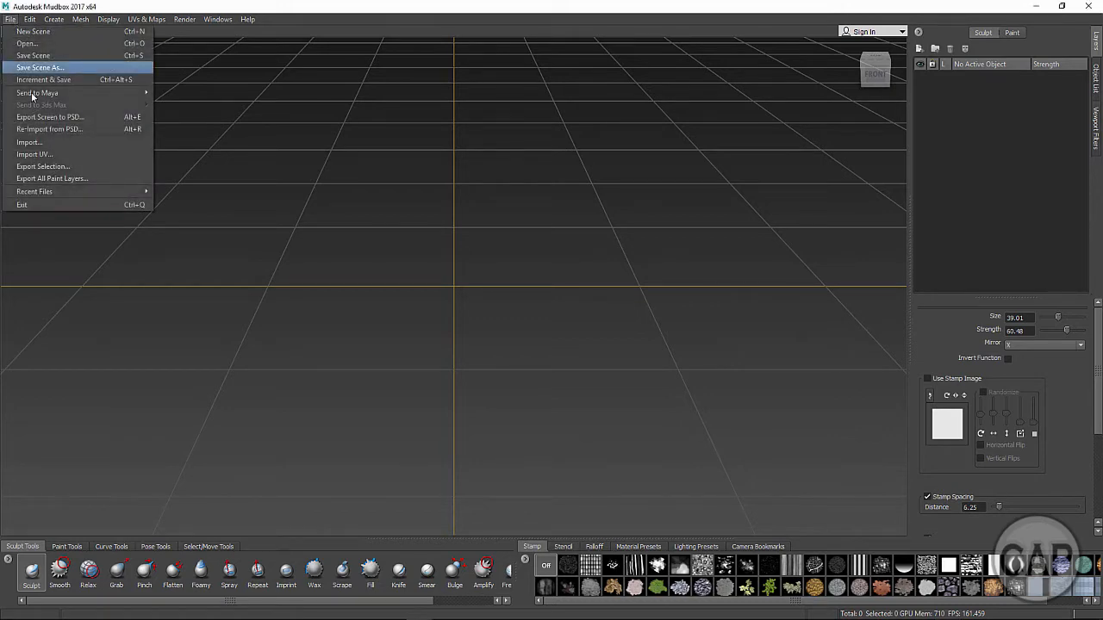
click(35, 143)
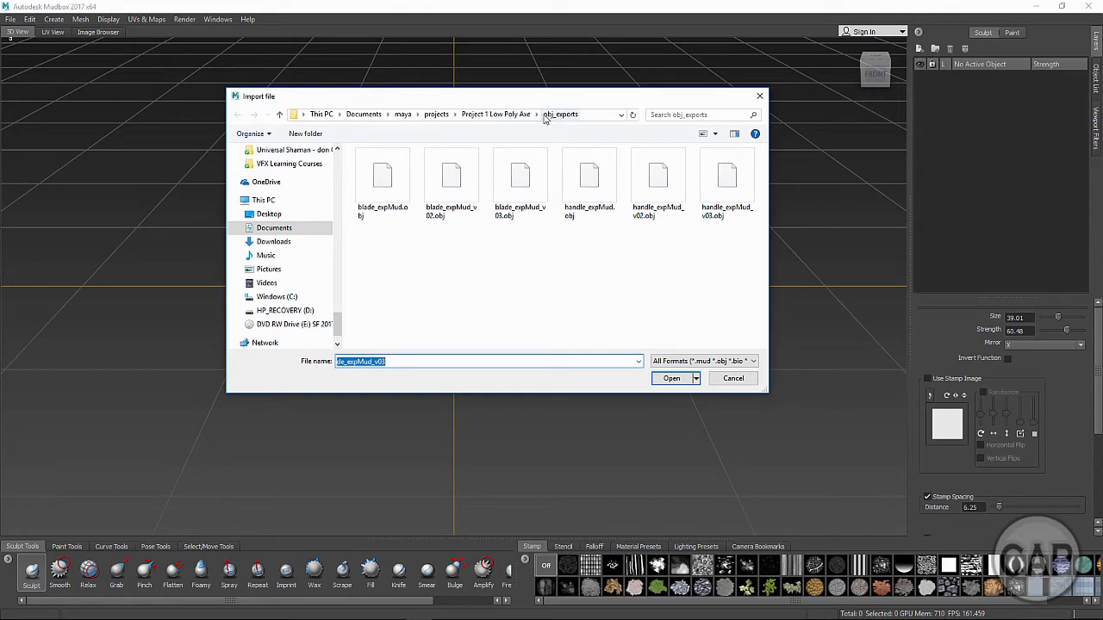
click(515, 177)
click(671, 379)
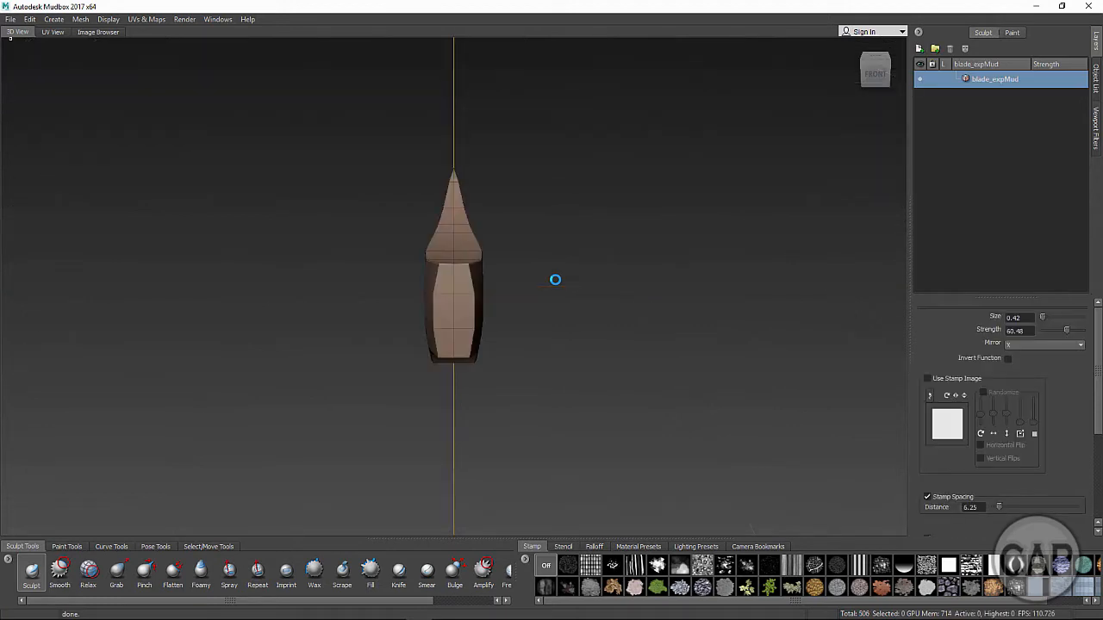
Examine the imported axe blade's size and shape against the scene grid
alt+drag(537, 301, 421, 298)
scroll(506, 285, down, 5)
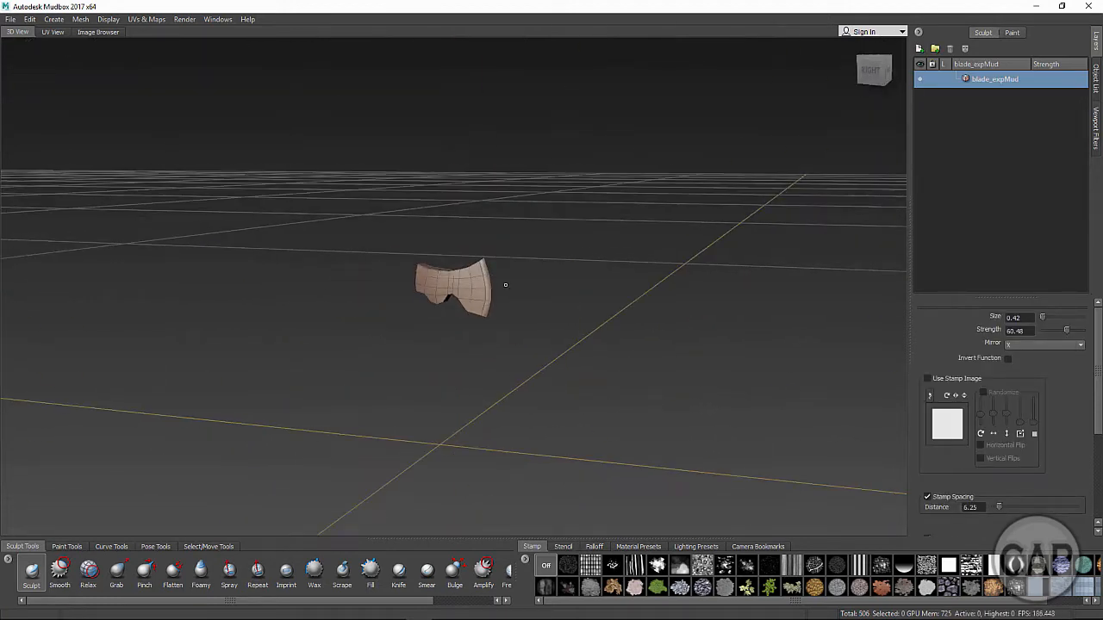
alt+right_drag(506, 285, 156, 250)
alt+right_drag(640, 298, 69, 202)
key(f)
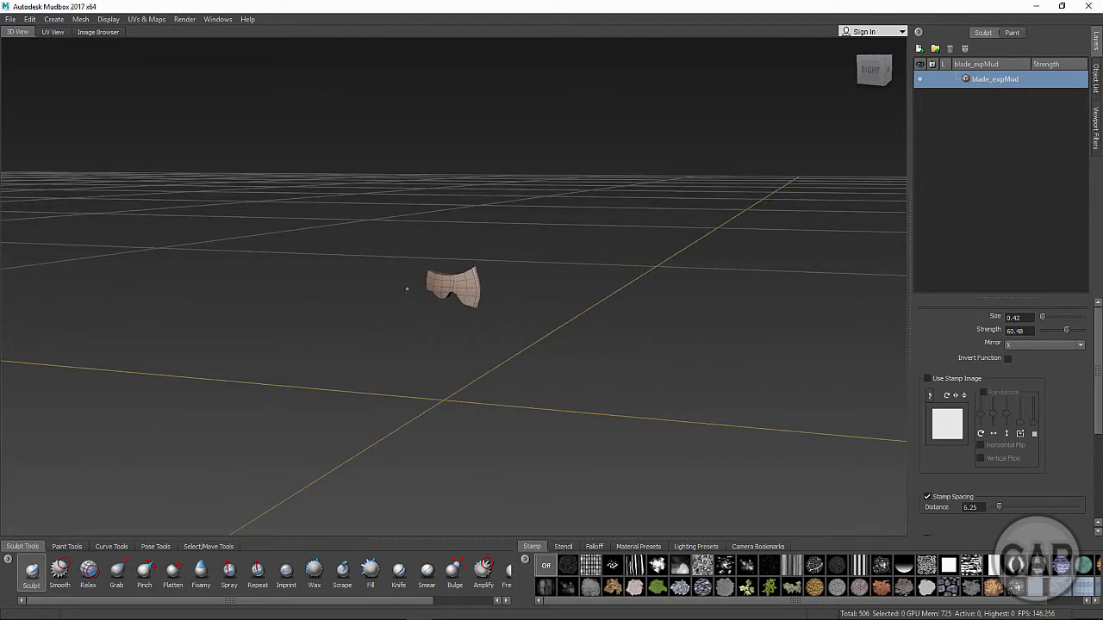
alt+right_drag(442, 323, 739, 313)
alt+middle_drag(487, 319, 510, 277)
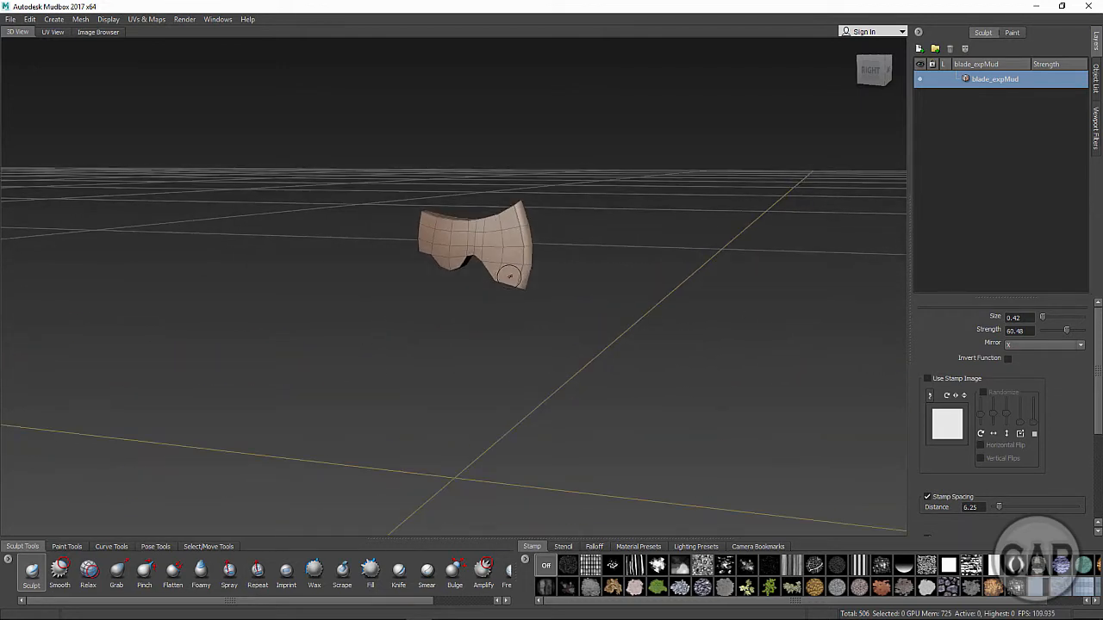
Scale the blade to 100 on all three axes
click(207, 547)
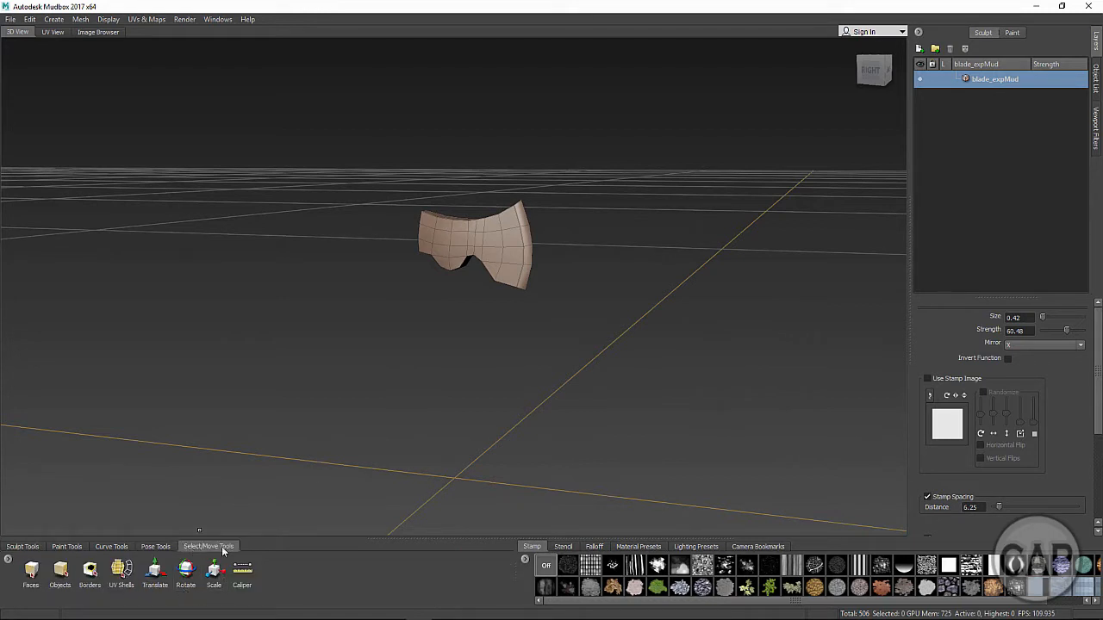
click(216, 571)
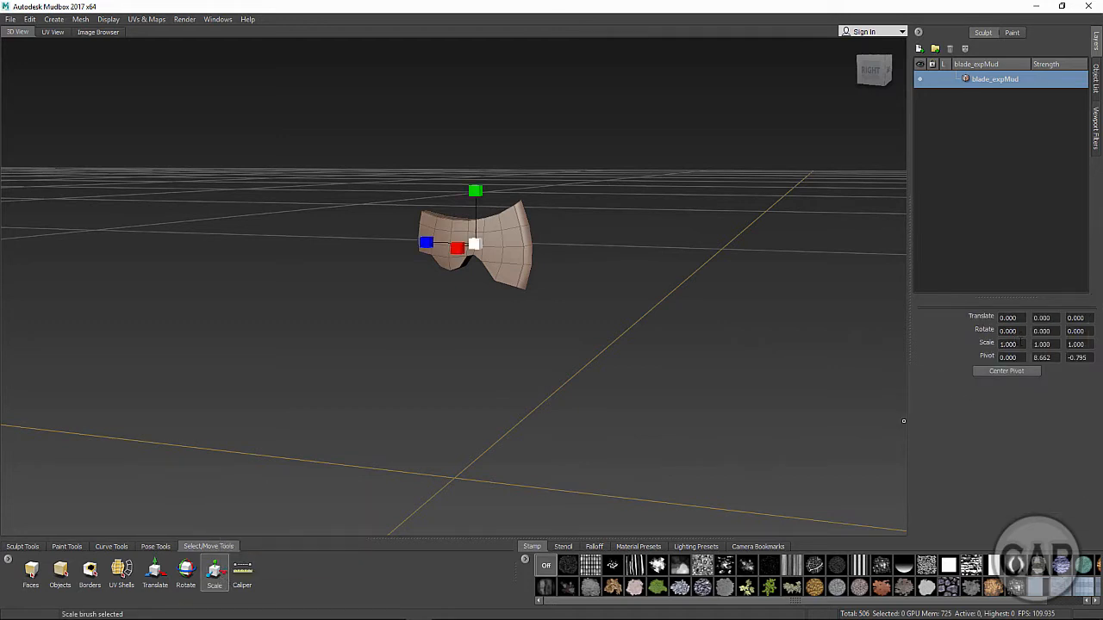
click(1008, 344)
text(100)
key(Return)
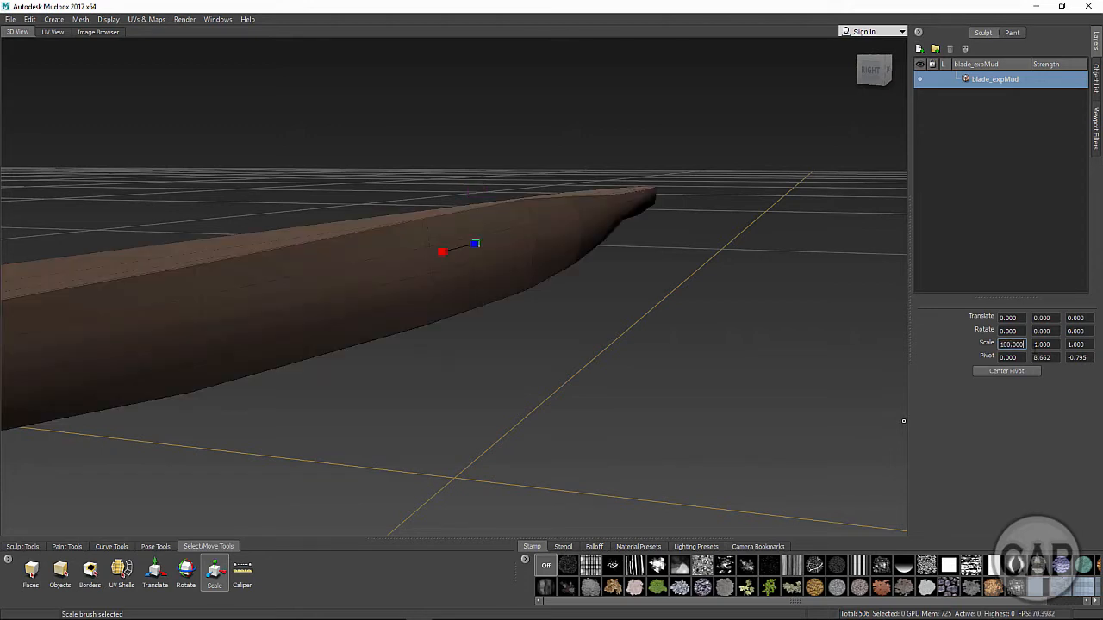
key(Tab)
text(100)
key(Return)
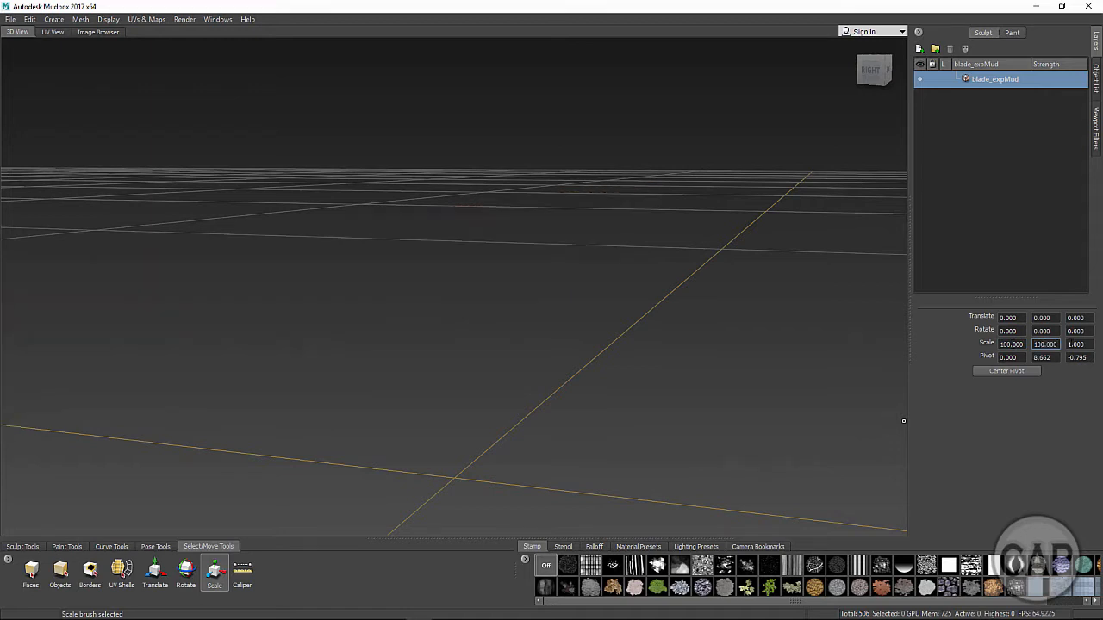
key(Tab)
text(100)
key(Return)
Examine the scaled-up blade from its side, framed large in the viewport
alt+drag(506, 231, 444, 332)
alt+right_drag(446, 332, 251, 251)
alt+middle_drag(250, 251, 240, 372)
alt+right_drag(241, 371, 741, 313)
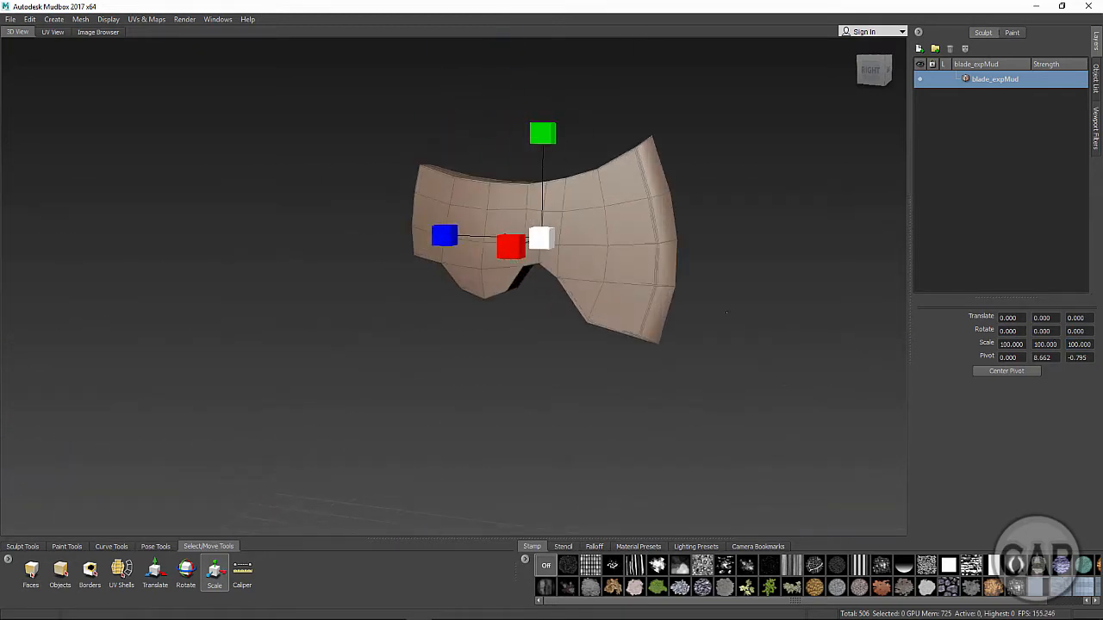
alt+middle_drag(742, 313, 613, 339)
alt+right_drag(614, 340, 695, 315)
alt+middle_drag(695, 315, 729, 328)
alt+right_drag(730, 328, 644, 319)
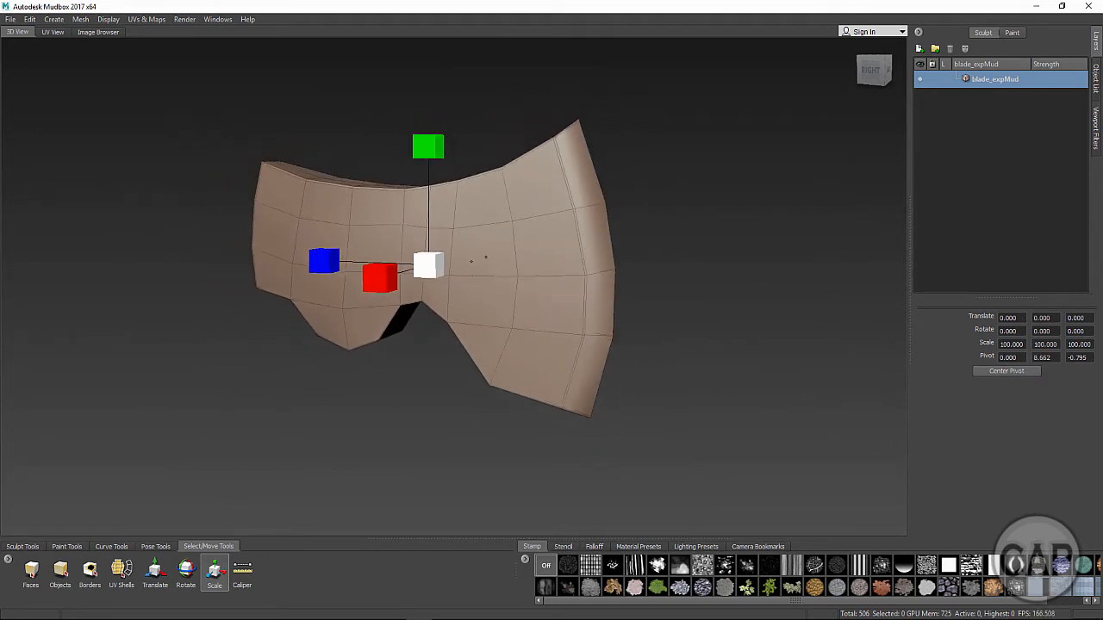
Activate the Sculpt tool and toggle the blade's wireframe display, leaving the wireframe on
click(32, 547)
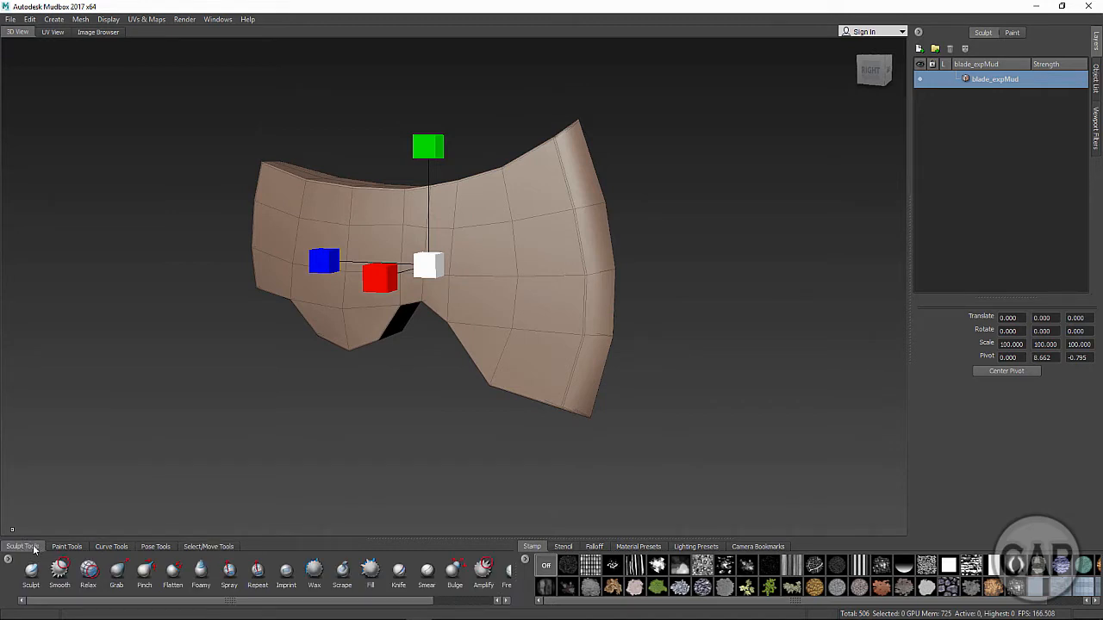
click(34, 571)
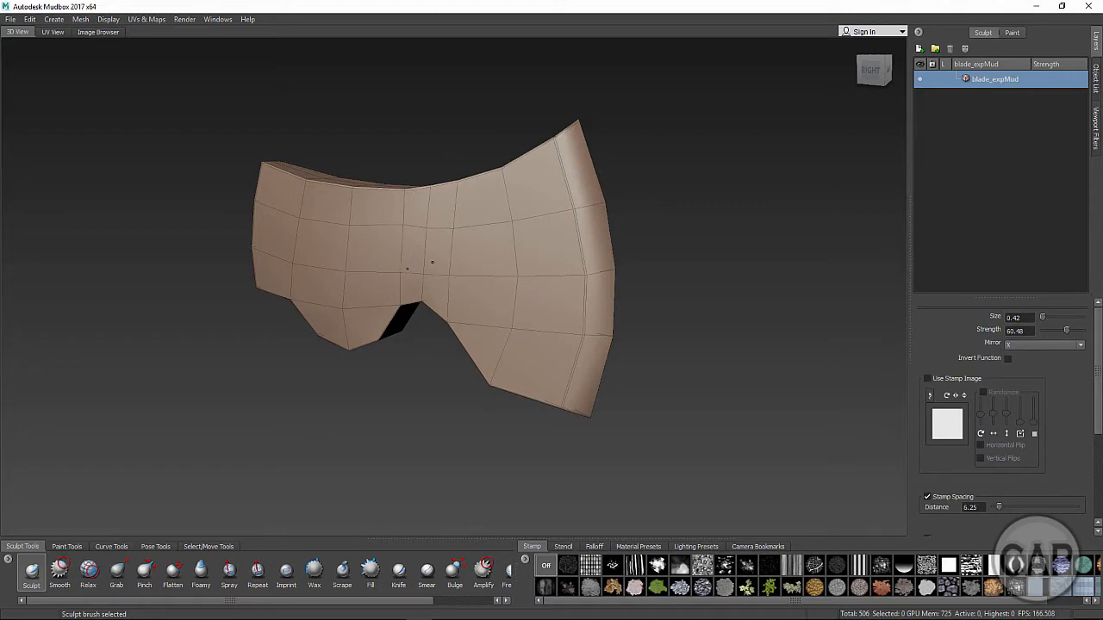
alt+drag(431, 262, 507, 287)
key(w)
key(w)
key(w)
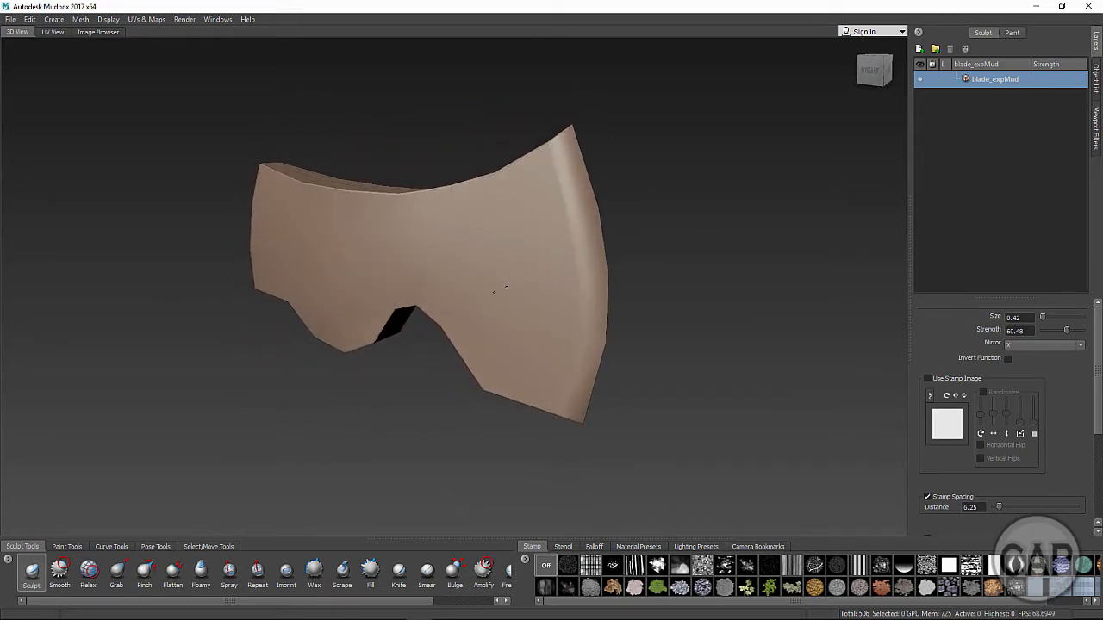
key(w)
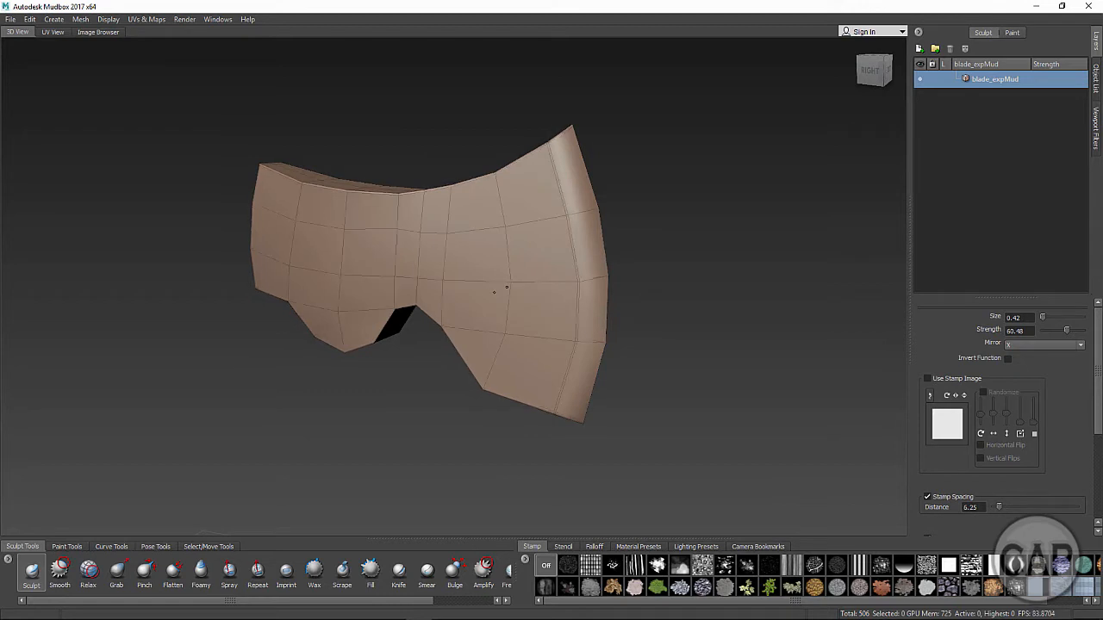
Assign a new Mudbox Material to the blade
scroll(507, 287, up, 3)
mouse_move(451, 274)
alt+mouse_down()
mouse_move(443, 293)
mouse_move(436, 282)
alt+mouse_up()
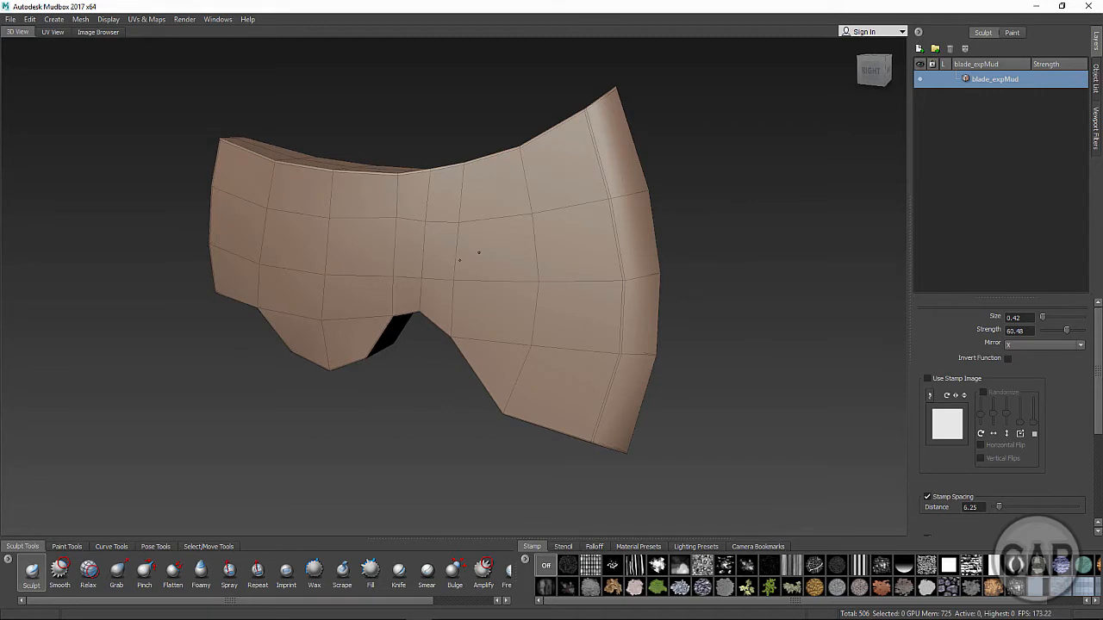
alt+drag(516, 276, 487, 223)
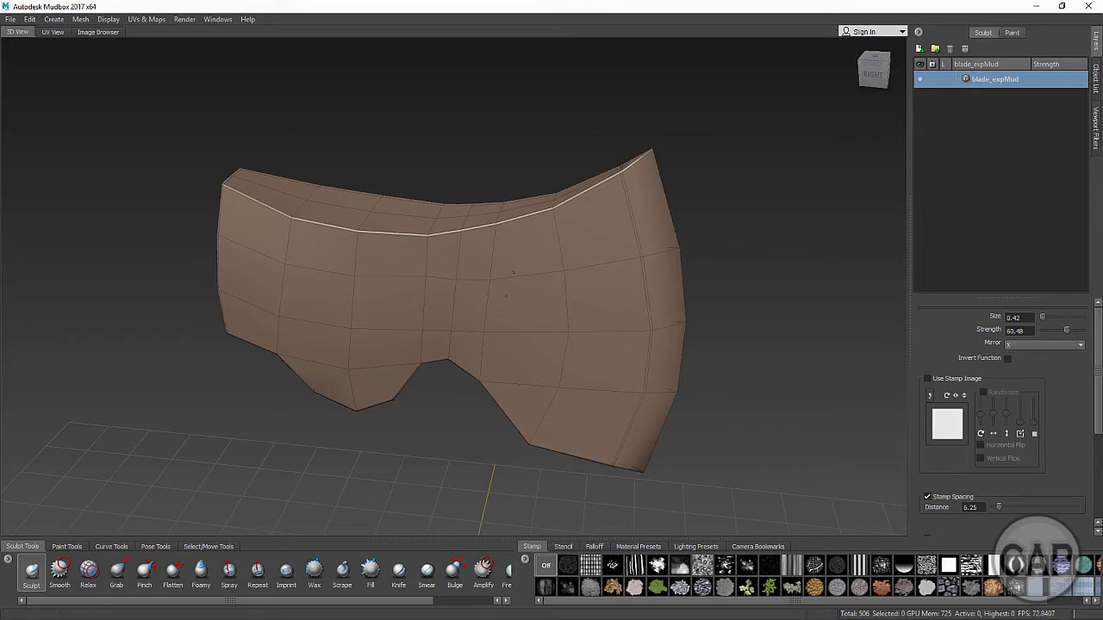
right_click(507, 295)
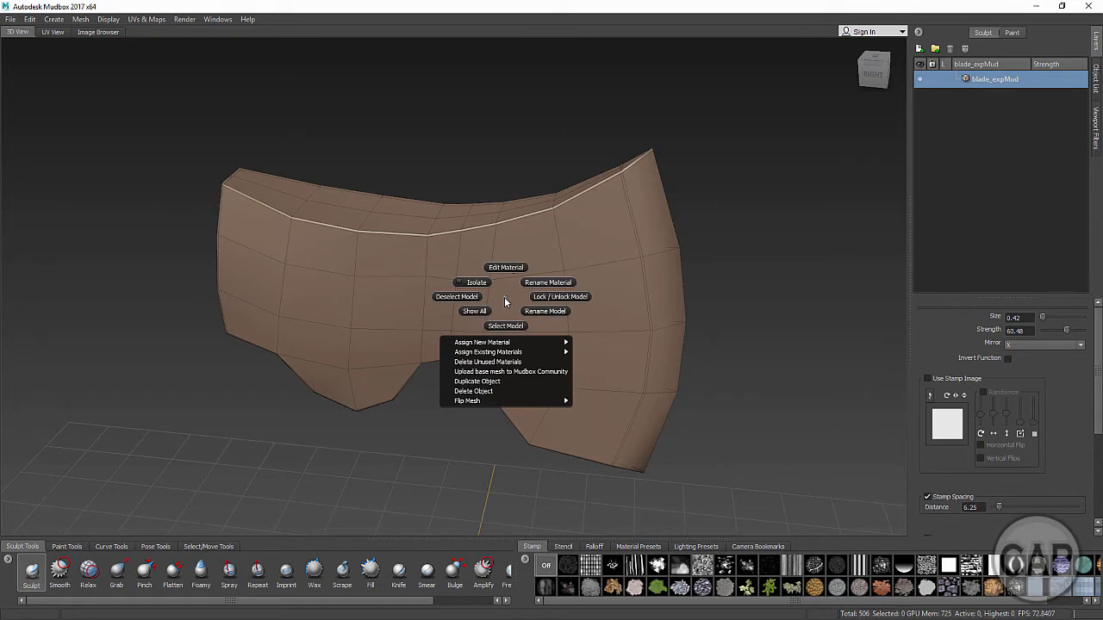
mouse_move(482, 343)
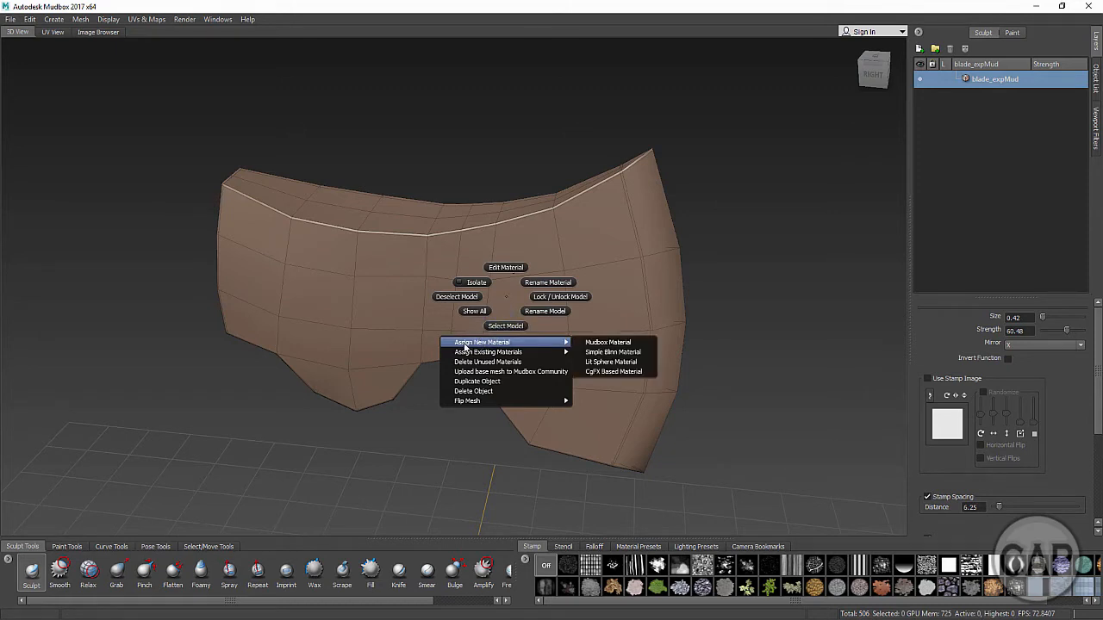
click(616, 342)
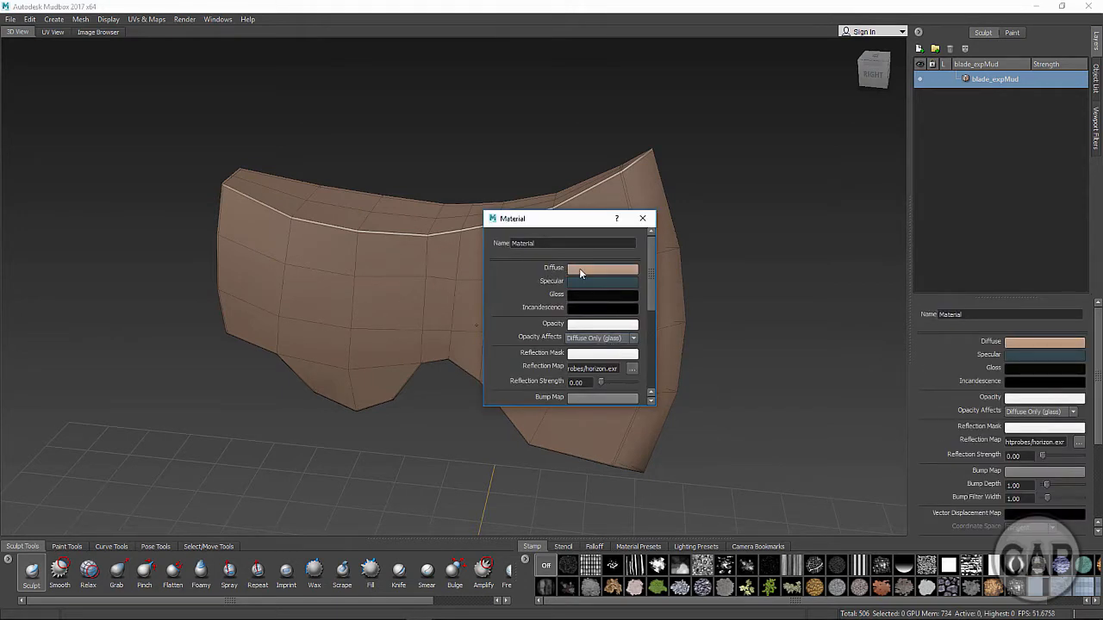
Set the blade material's diffuse color to dark grey and its specular color to black
click(587, 267)
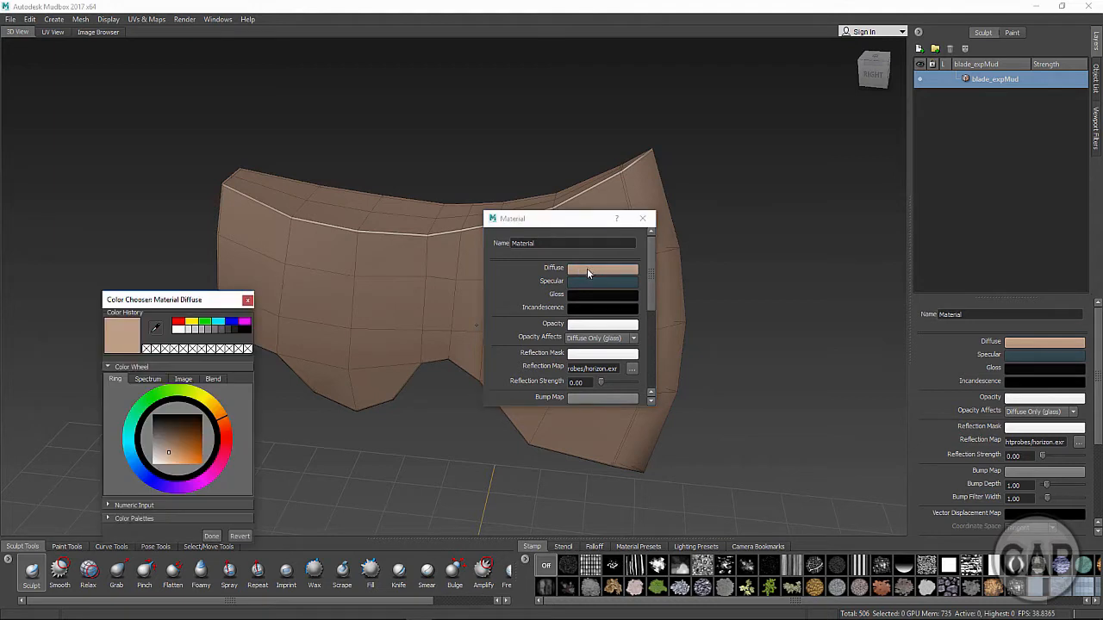
click(210, 331)
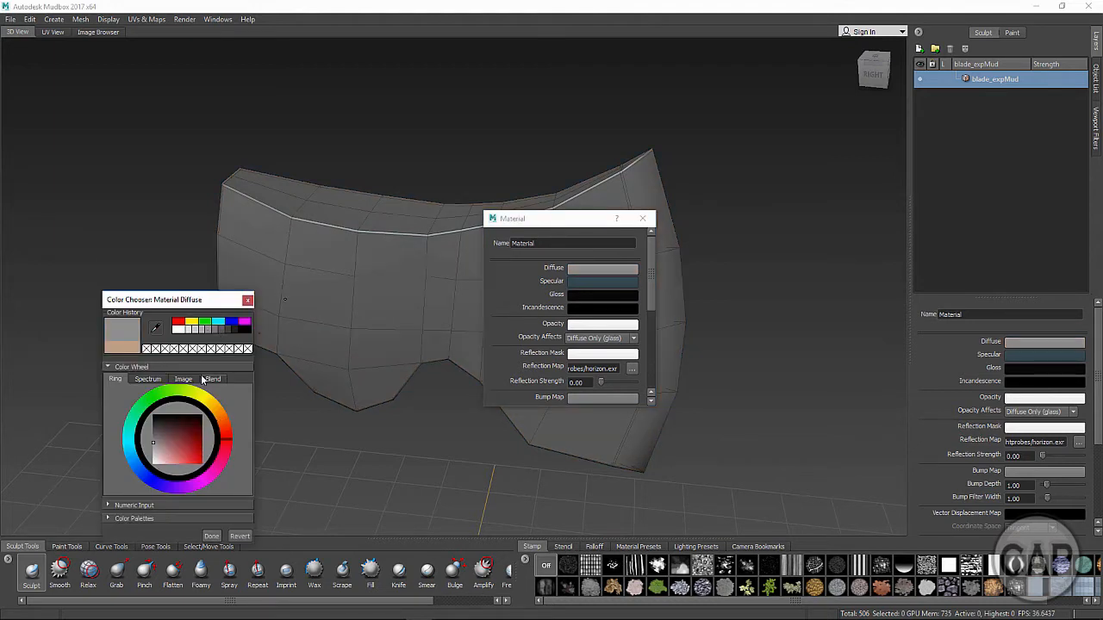
click(219, 332)
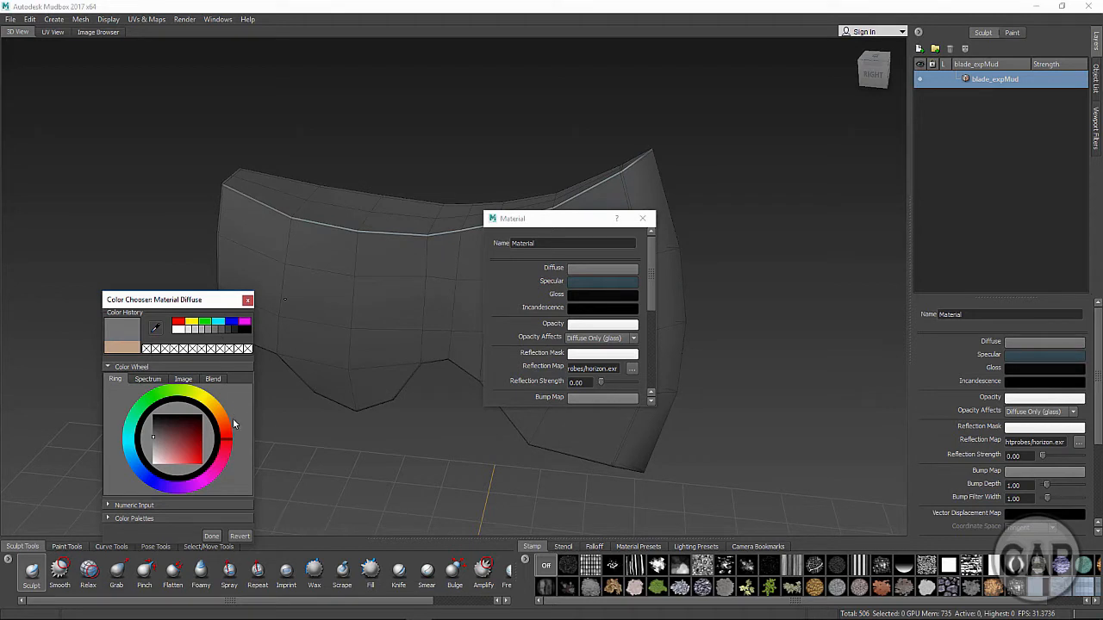
click(579, 283)
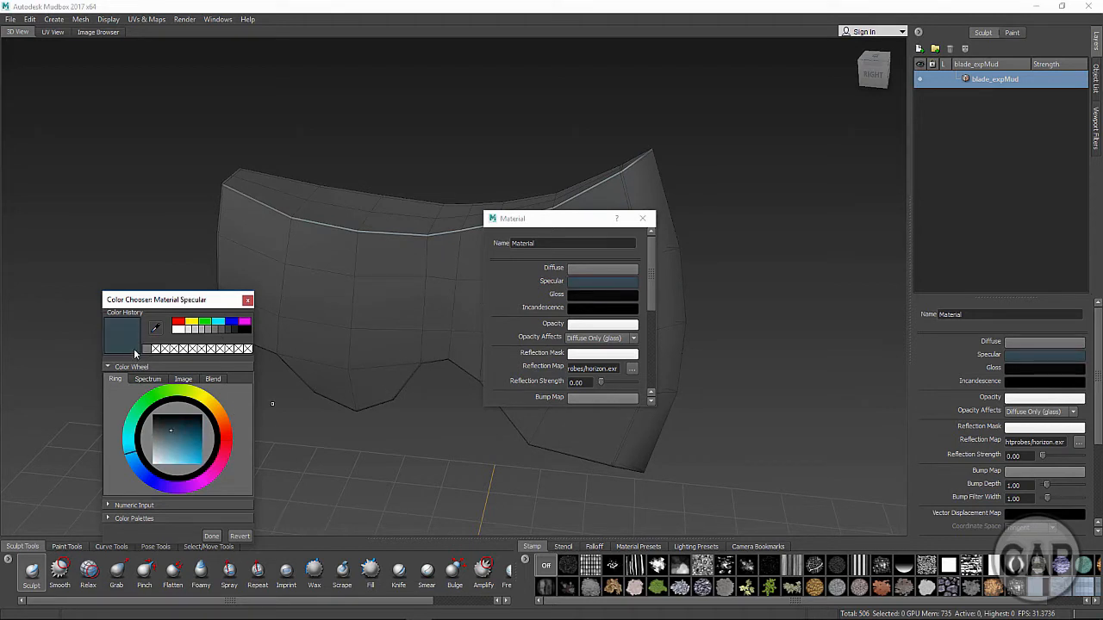
click(247, 329)
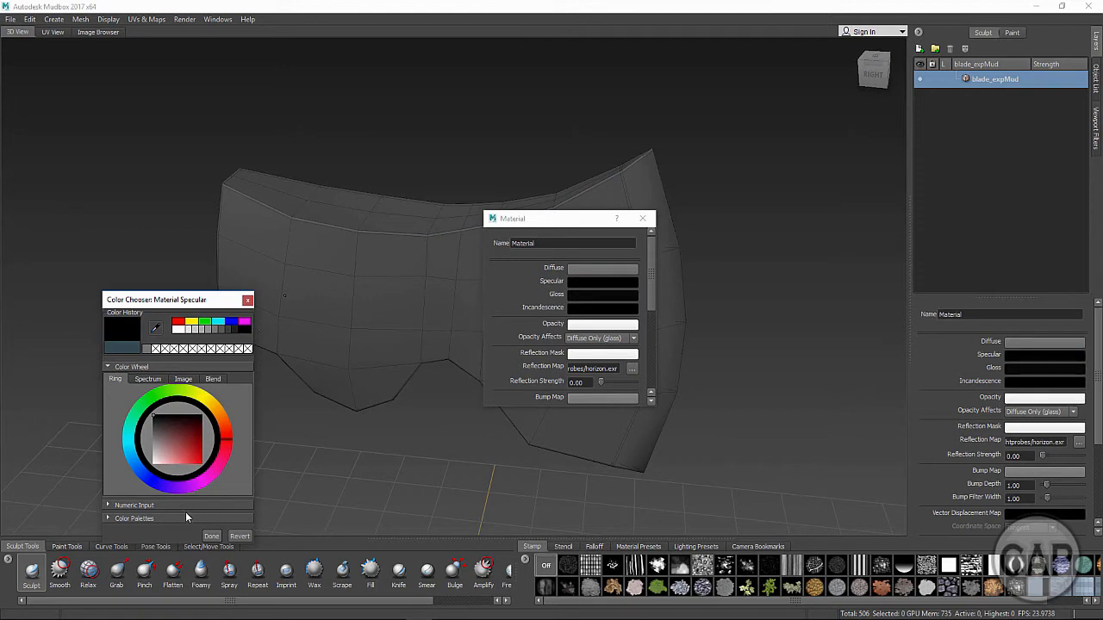
click(211, 535)
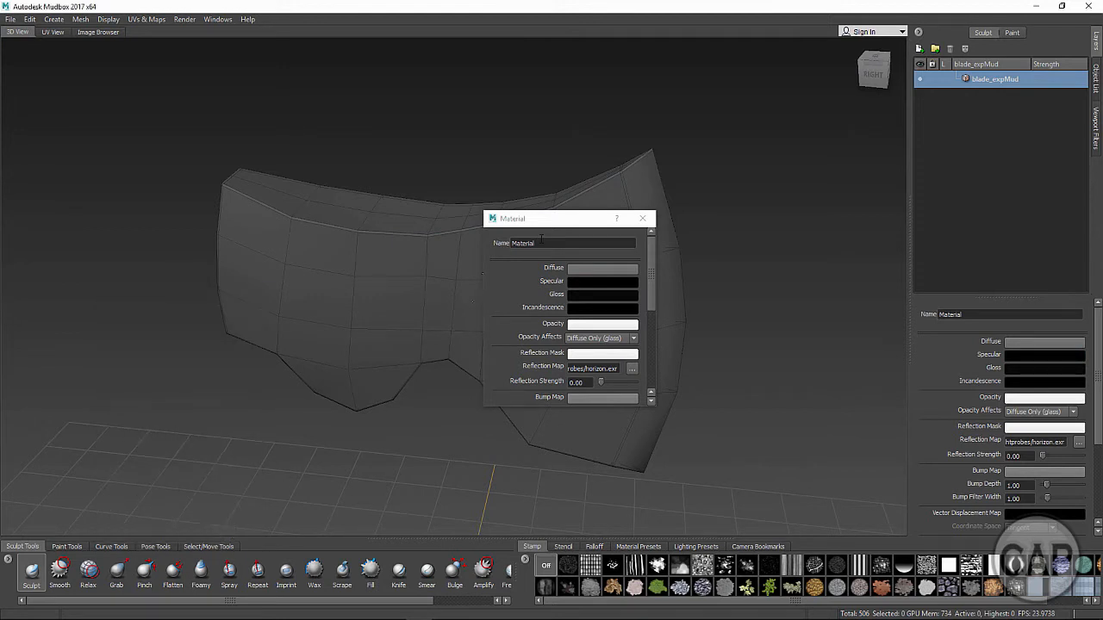
Rename the blade's material to Material_blade and close its properties
click(550, 243)
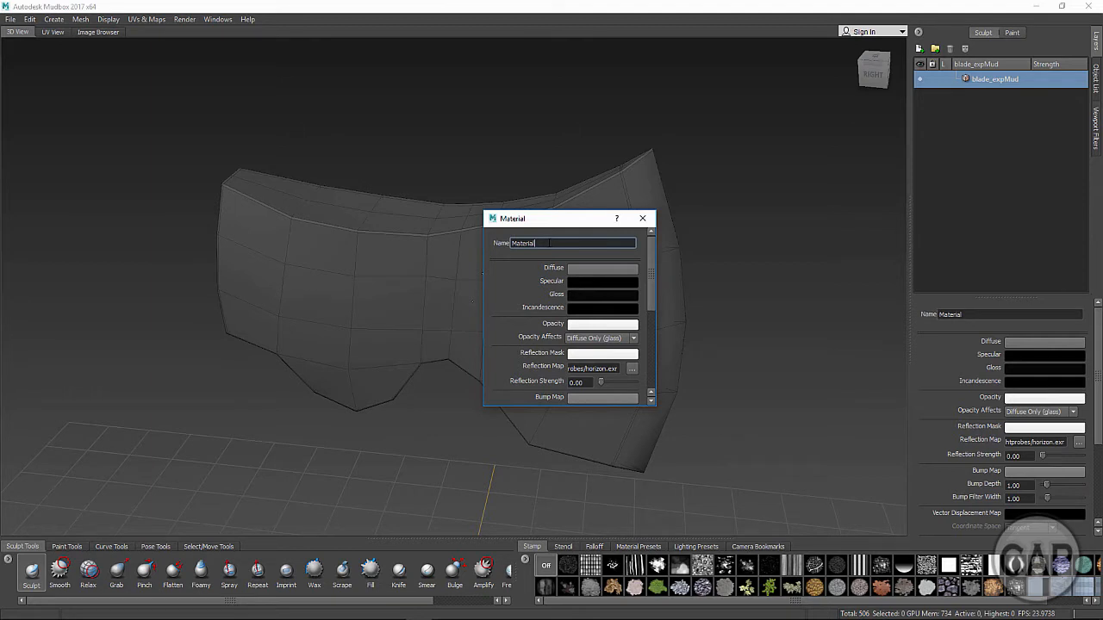
text(_blade)
click(643, 219)
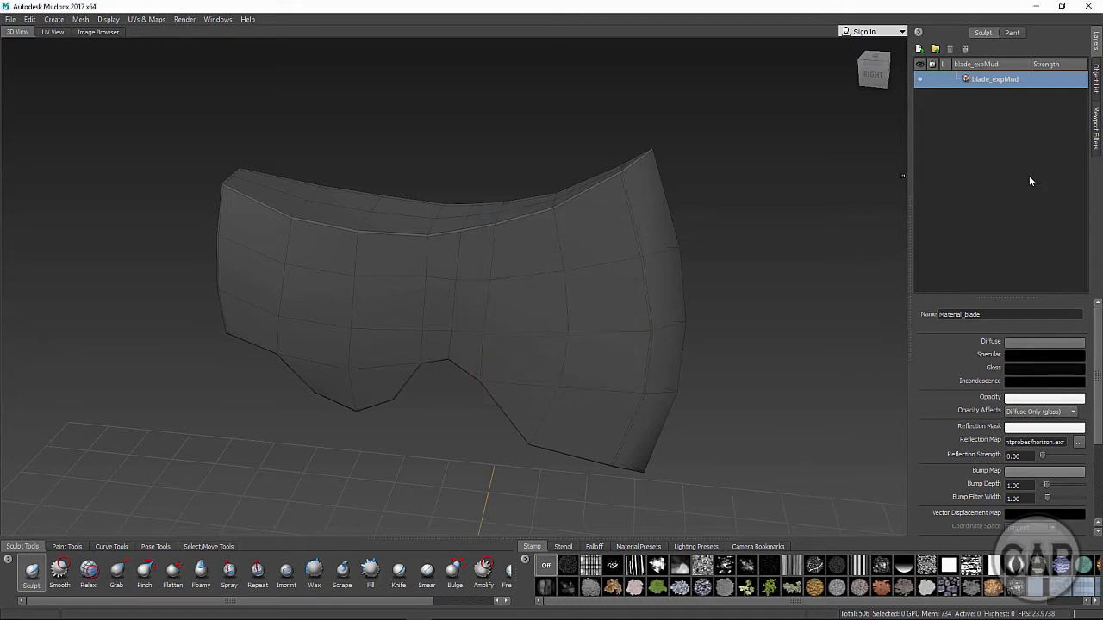
Review the scene's object list, checking the properties of the cameras, the directional light, Default Material and Material_blade
click(1097, 79)
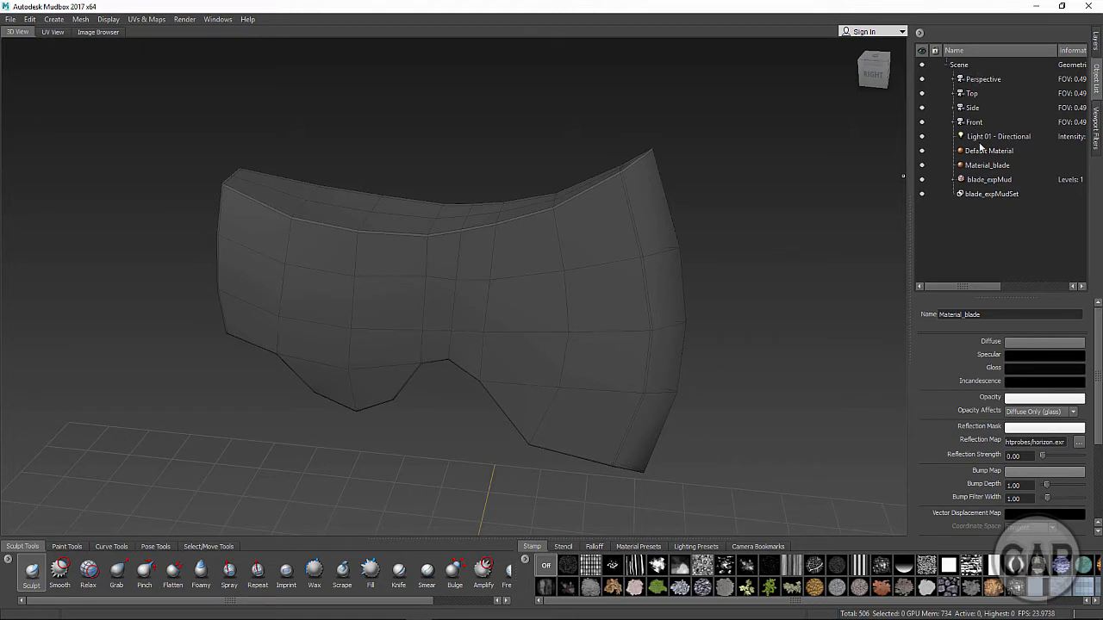
click(982, 83)
click(980, 95)
click(977, 108)
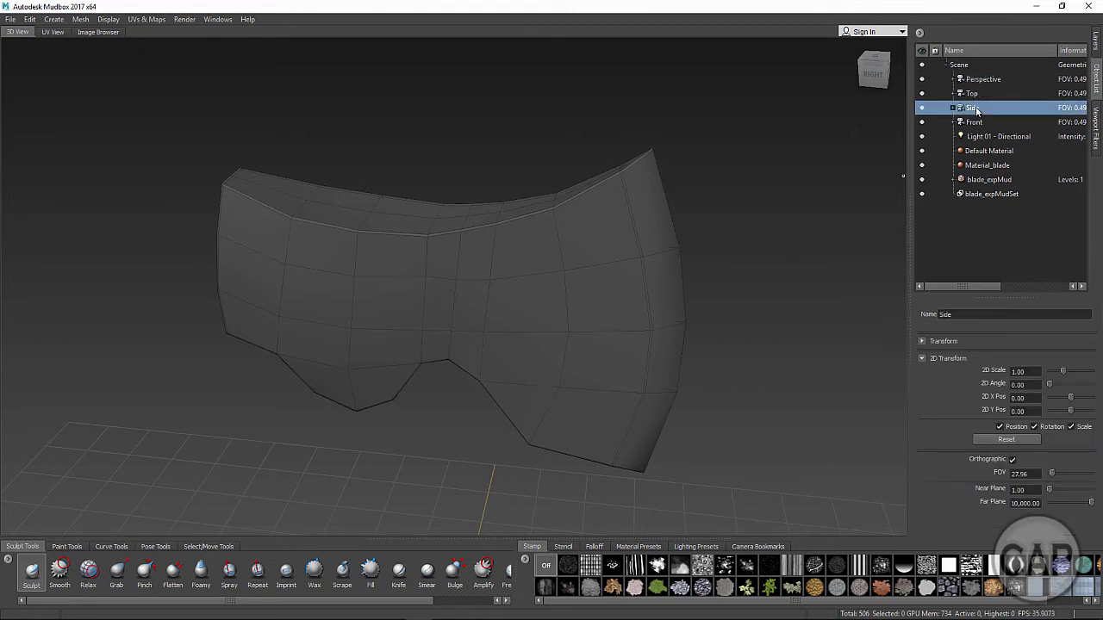
click(978, 123)
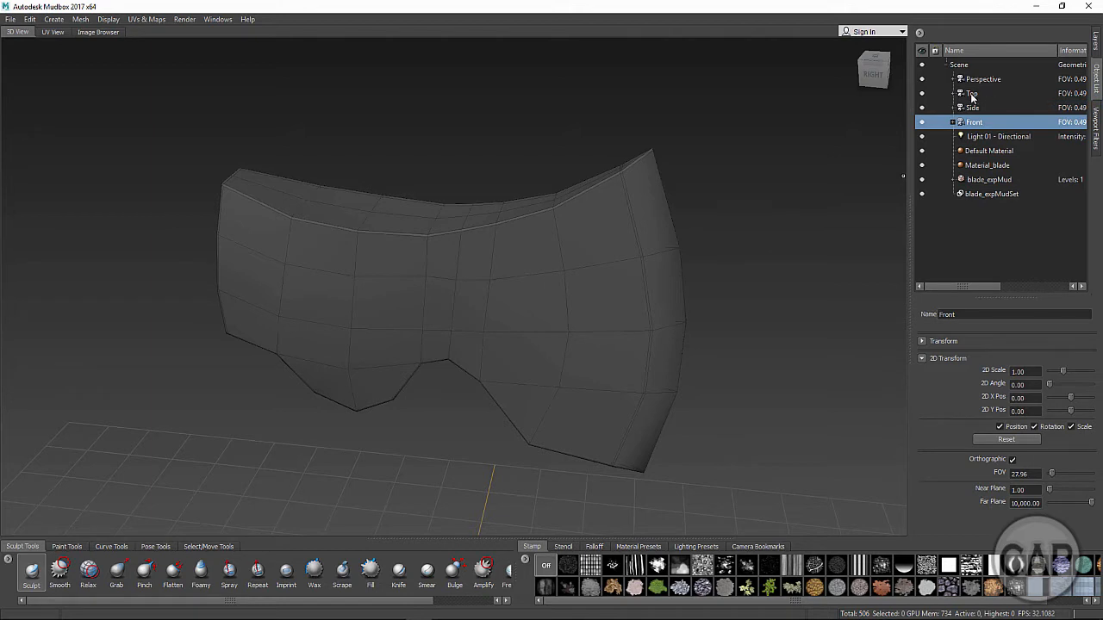
click(986, 136)
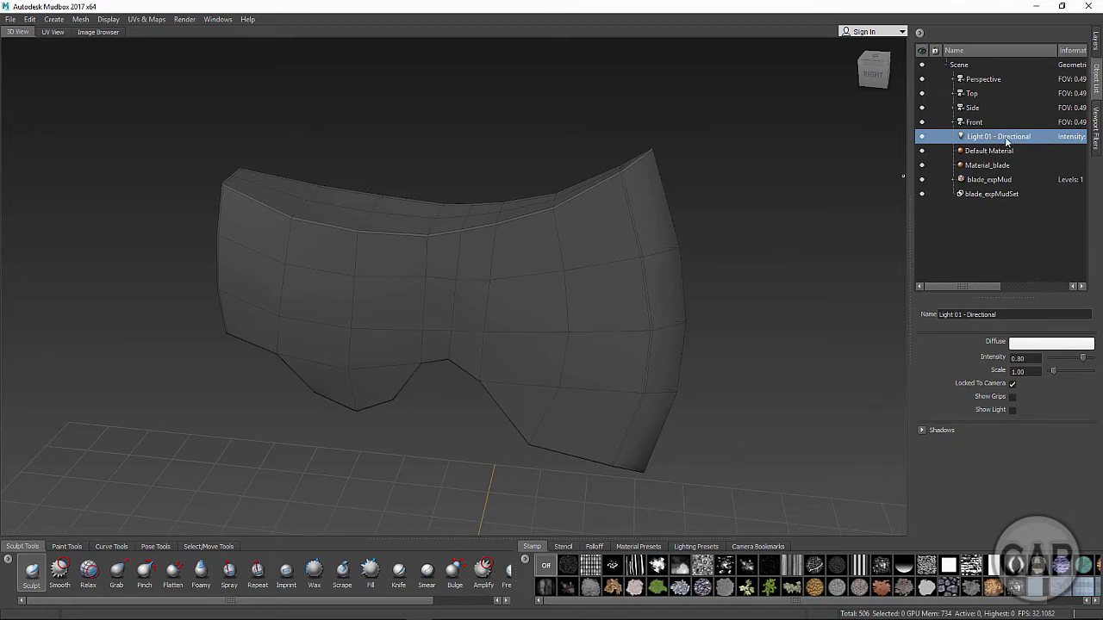
click(1012, 151)
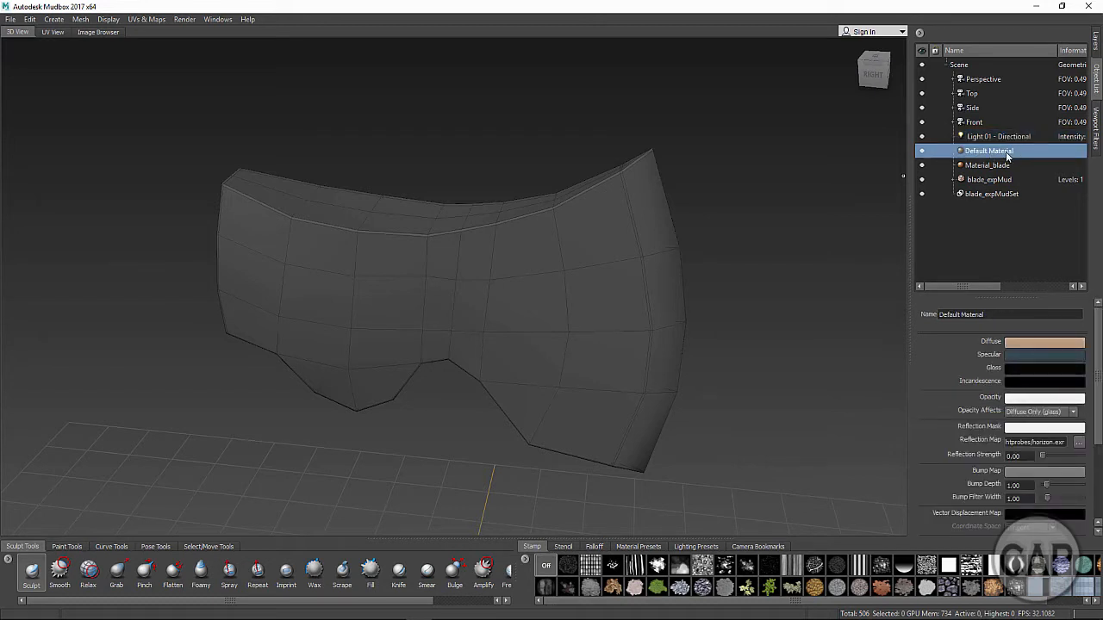
click(994, 166)
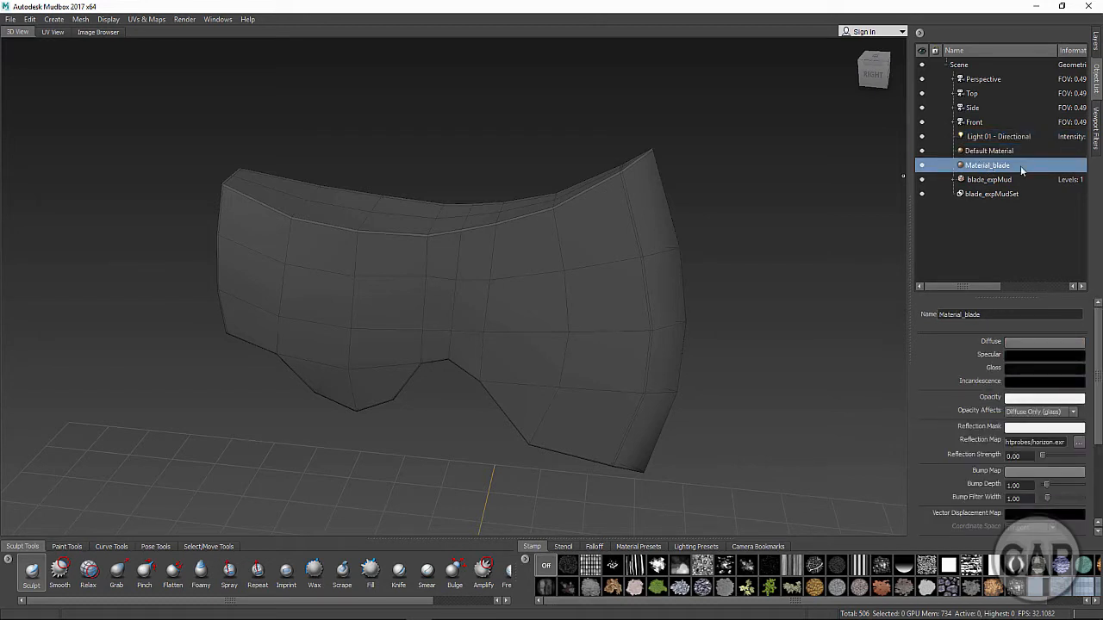
Select the blade_expMud mesh from the object list and deselect the model again
click(982, 179)
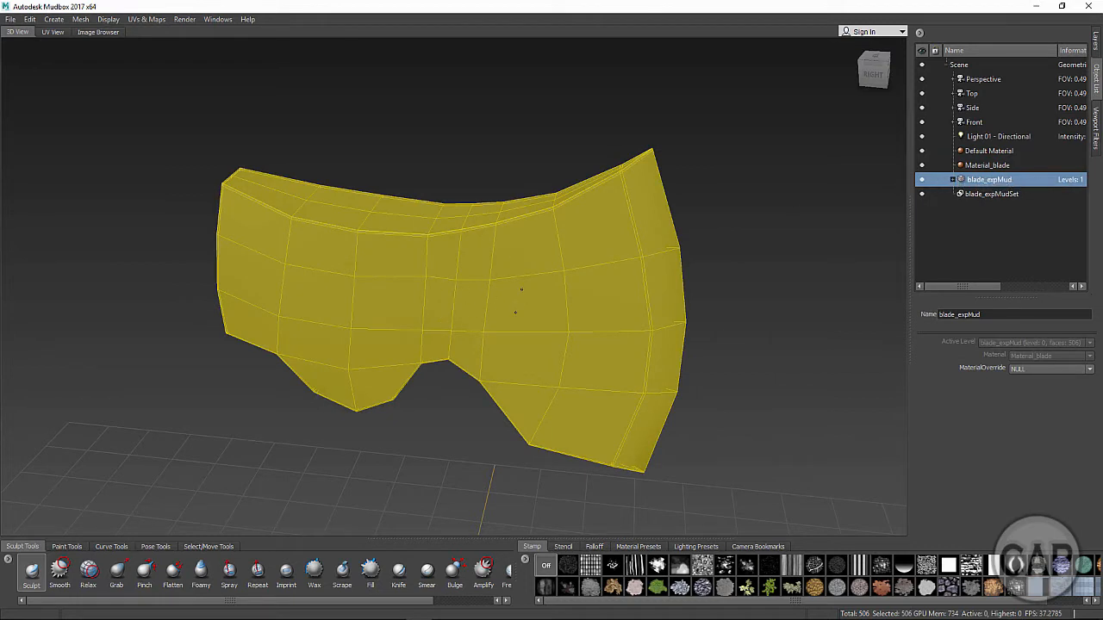
right_click(519, 304)
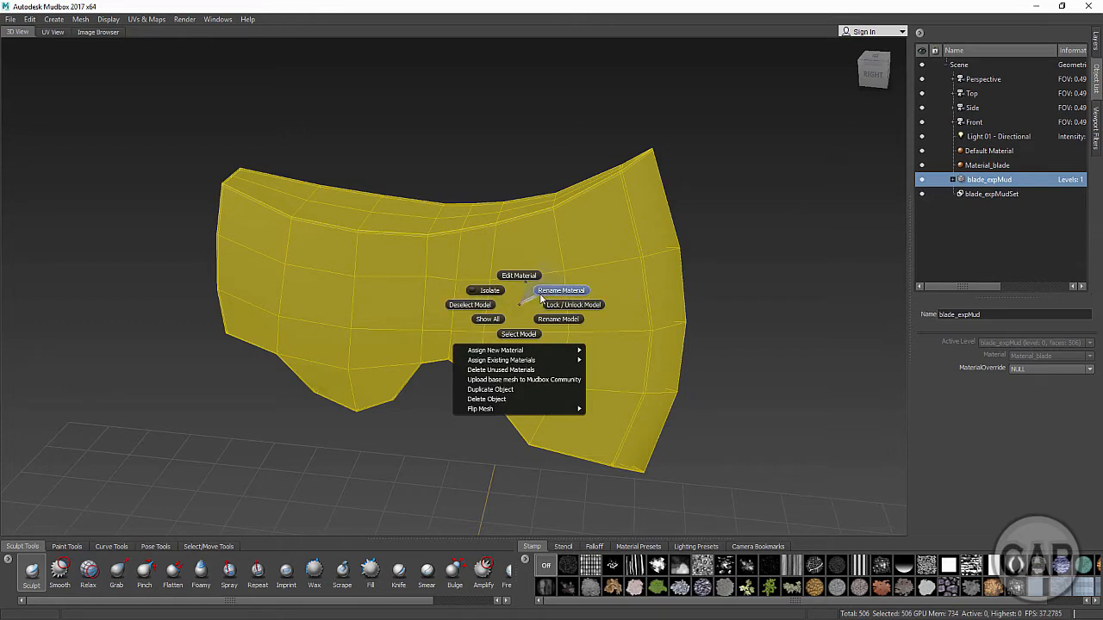
click(469, 305)
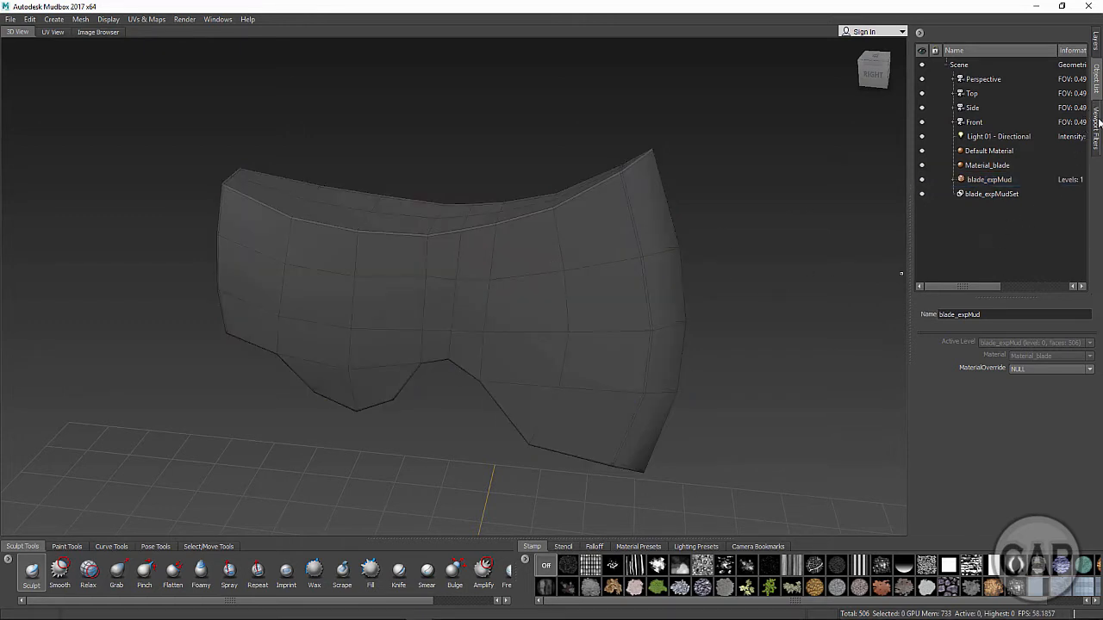
Review the blade's sculpt and paint layer lists, and compare the paint tool set with the sculpt tool set
click(1096, 44)
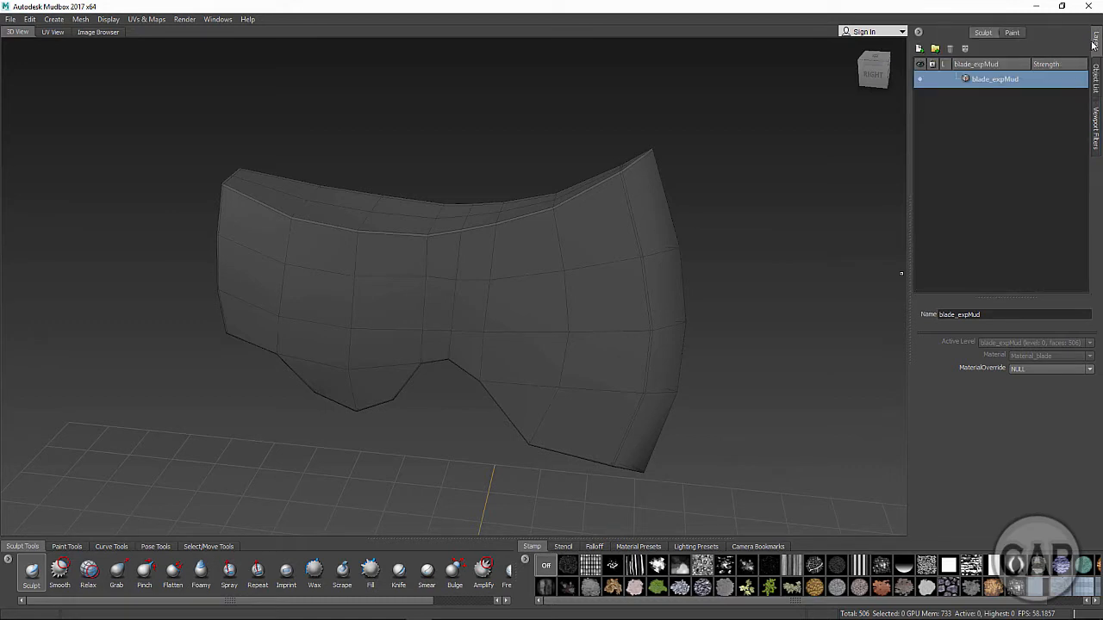
click(1008, 33)
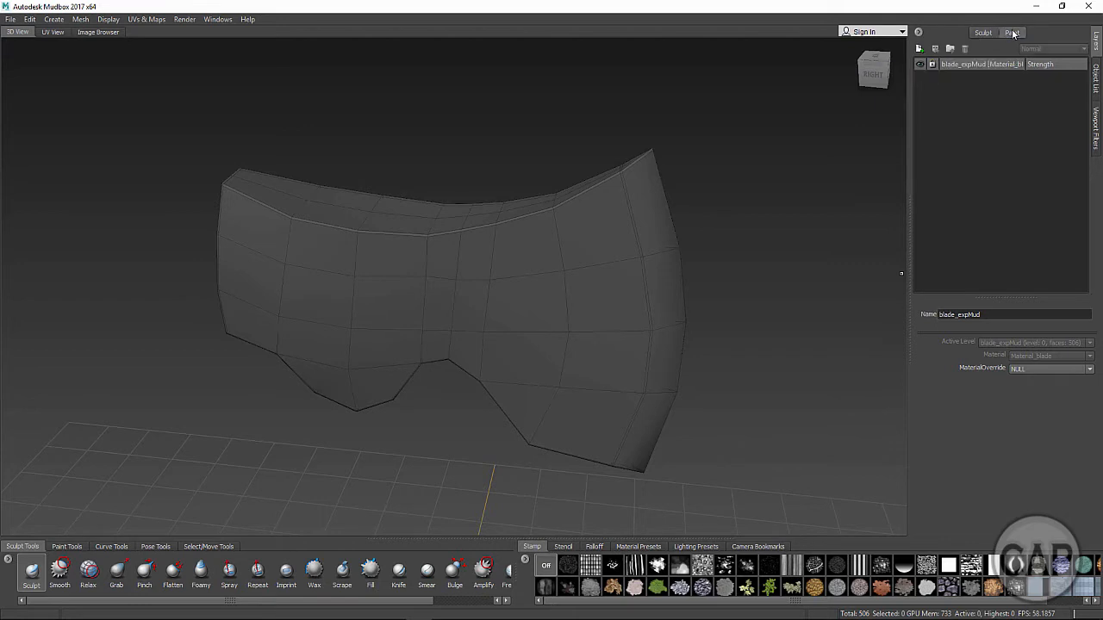
click(983, 34)
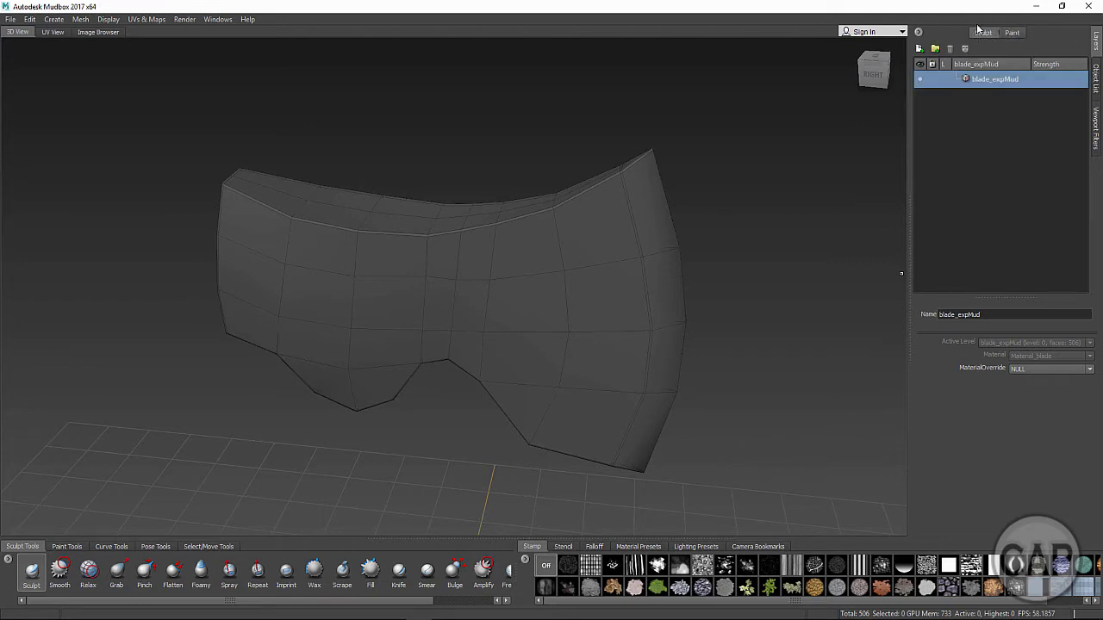
alt+drag(551, 284, 530, 258)
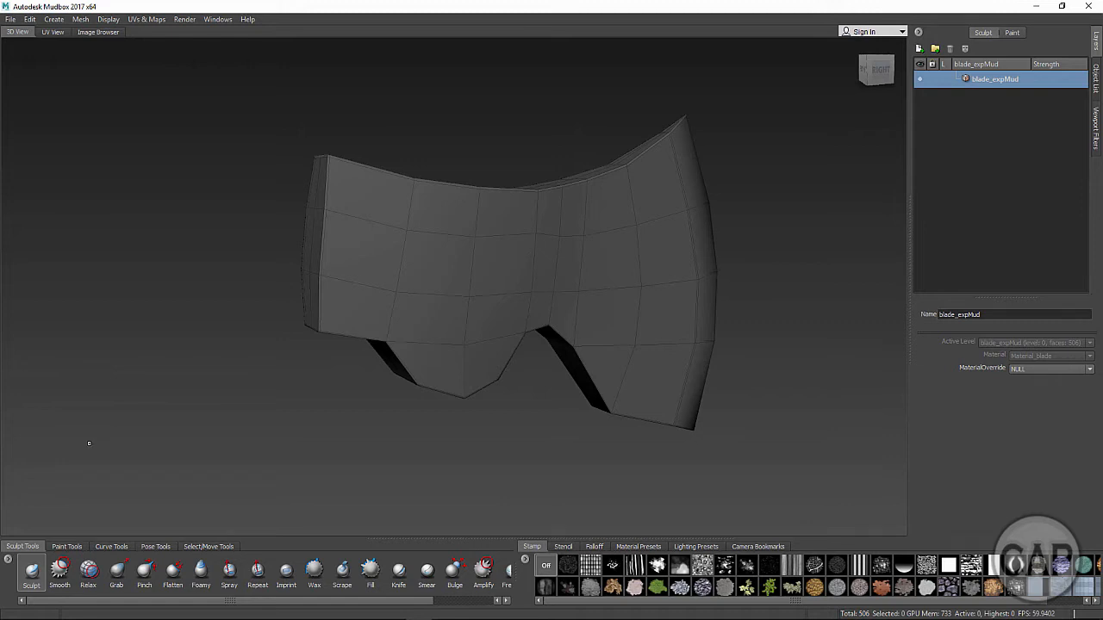
click(68, 547)
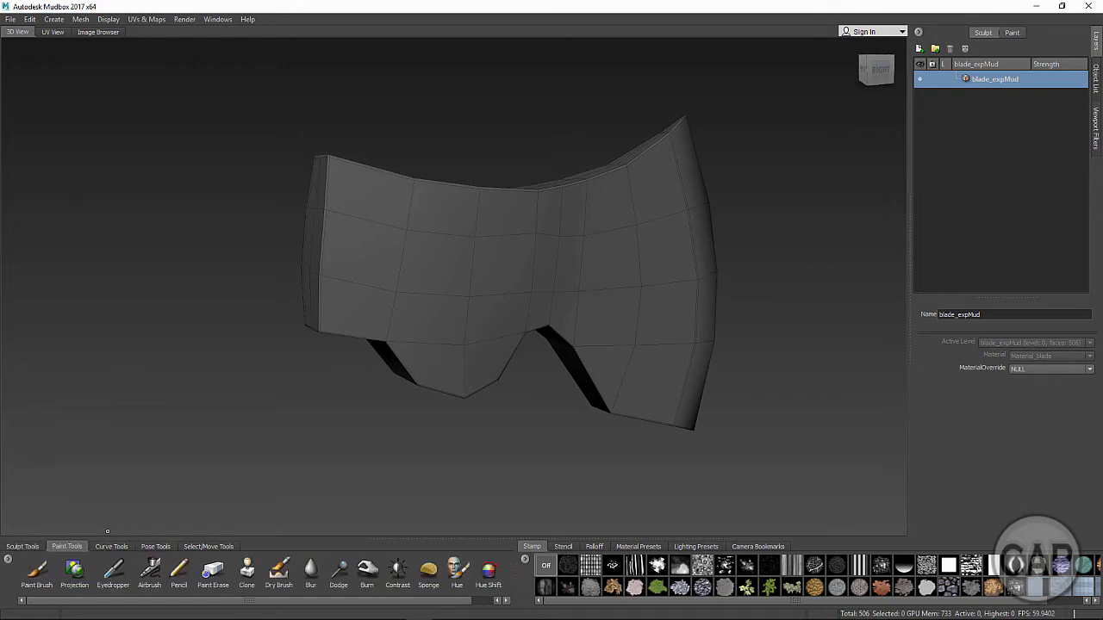
click(25, 546)
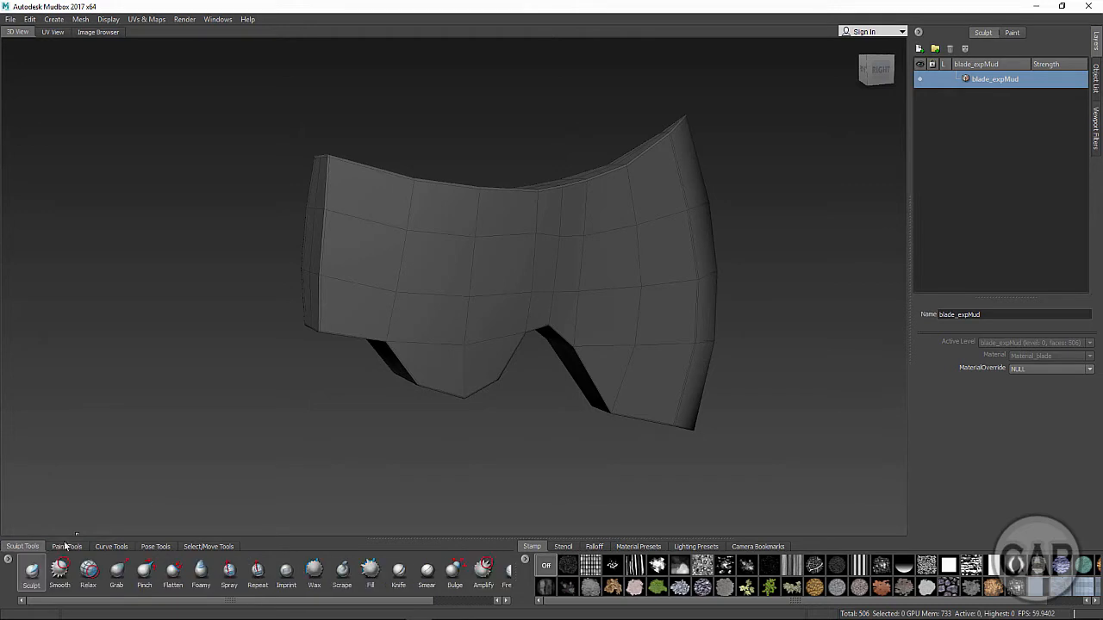
Add six new subdivision levels to the blade mesh, up to level 6
alt+drag(380, 251, 291, 310)
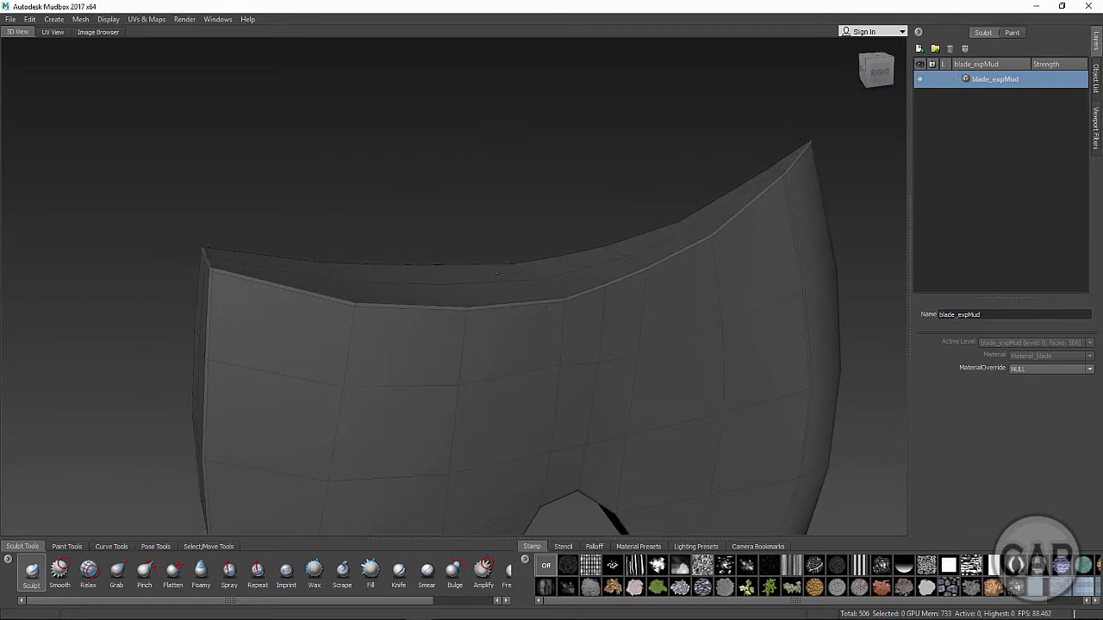
alt+drag(455, 310, 465, 246)
alt+middle_drag(603, 371, 502, 295)
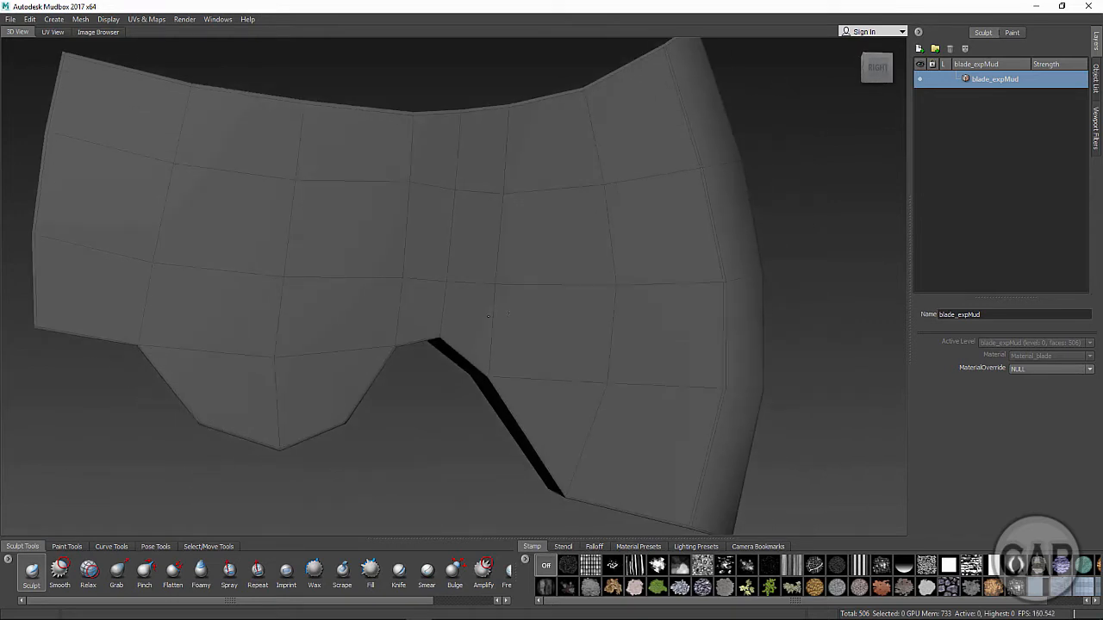
alt+drag(502, 294, 361, 280)
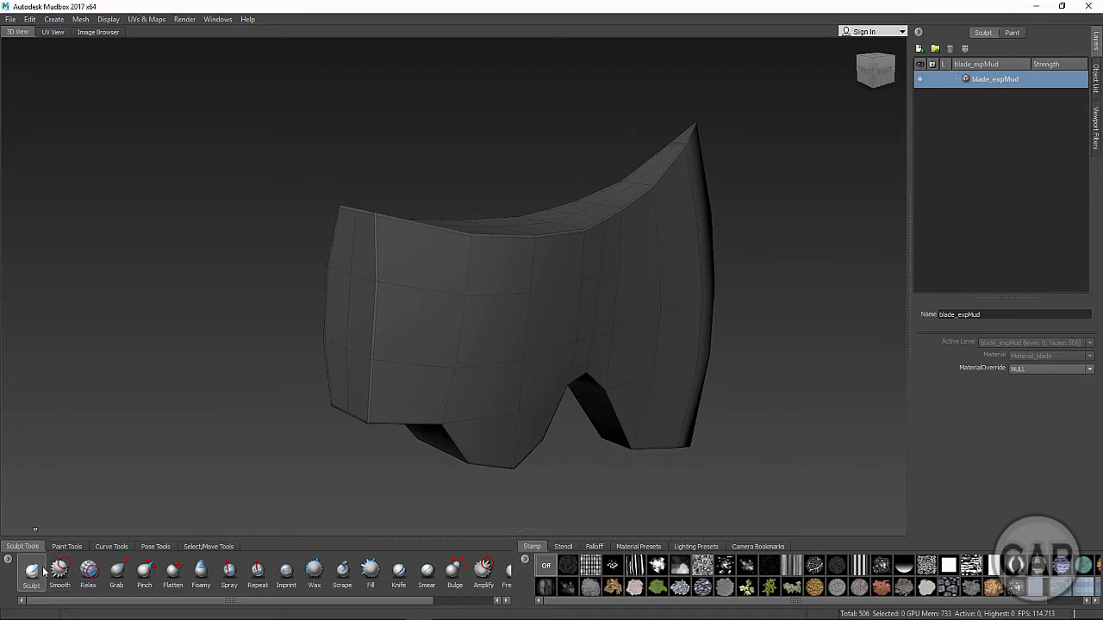
alt+drag(437, 299, 407, 312)
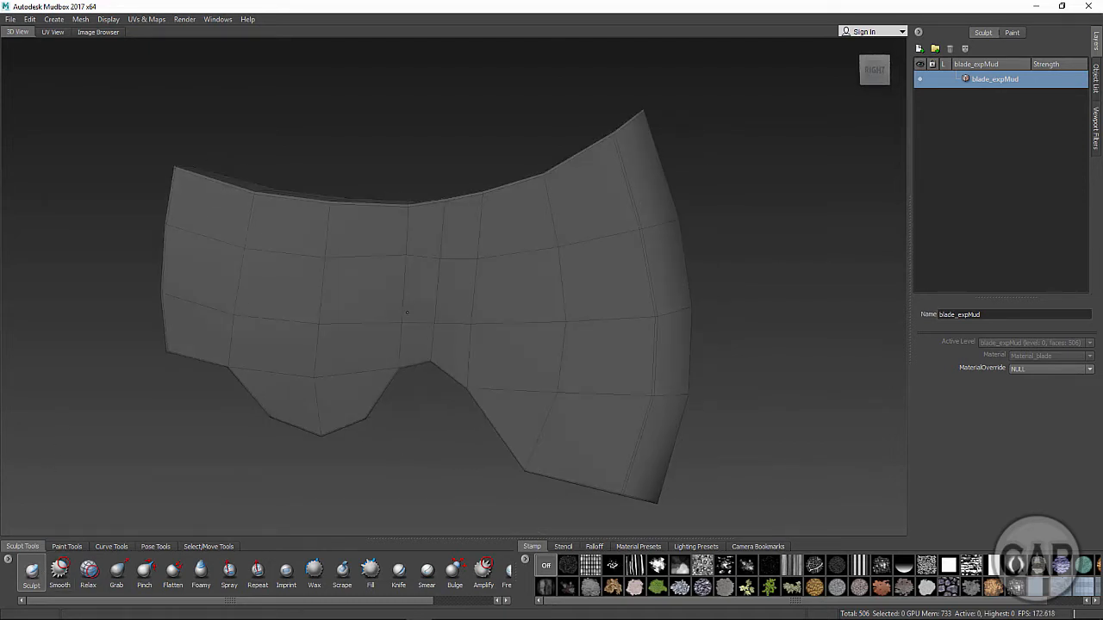
click(80, 18)
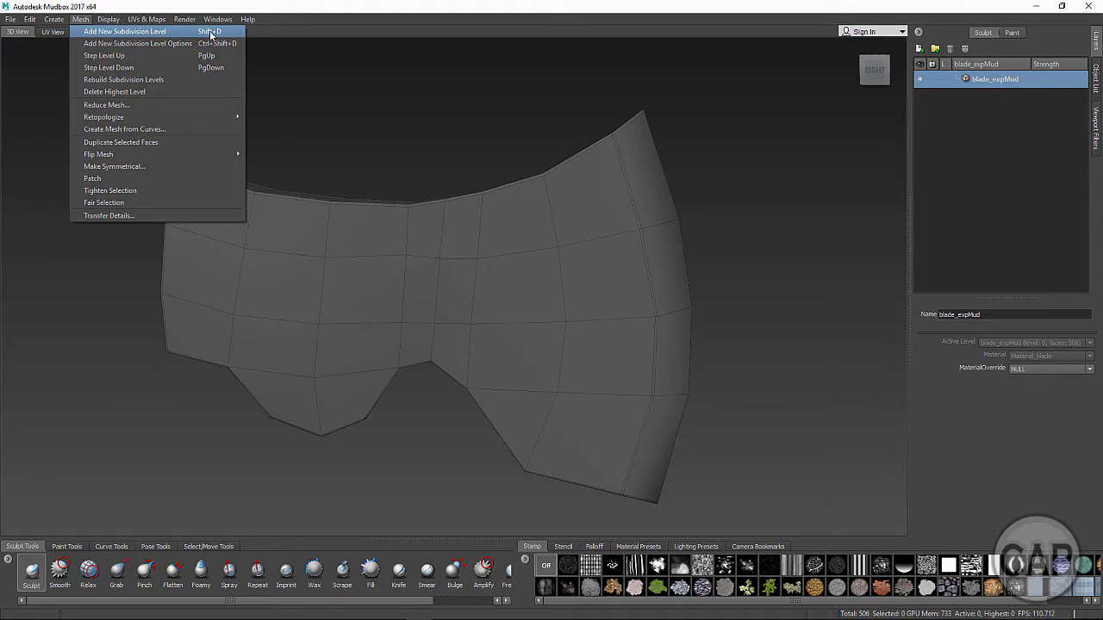
click(231, 32)
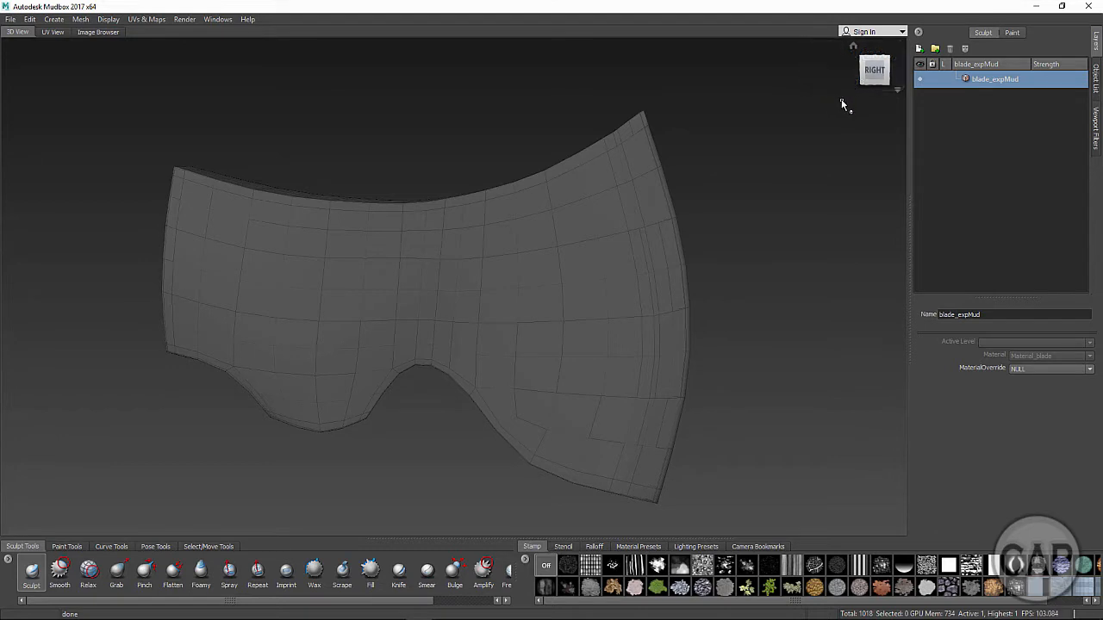
key(shift+d)
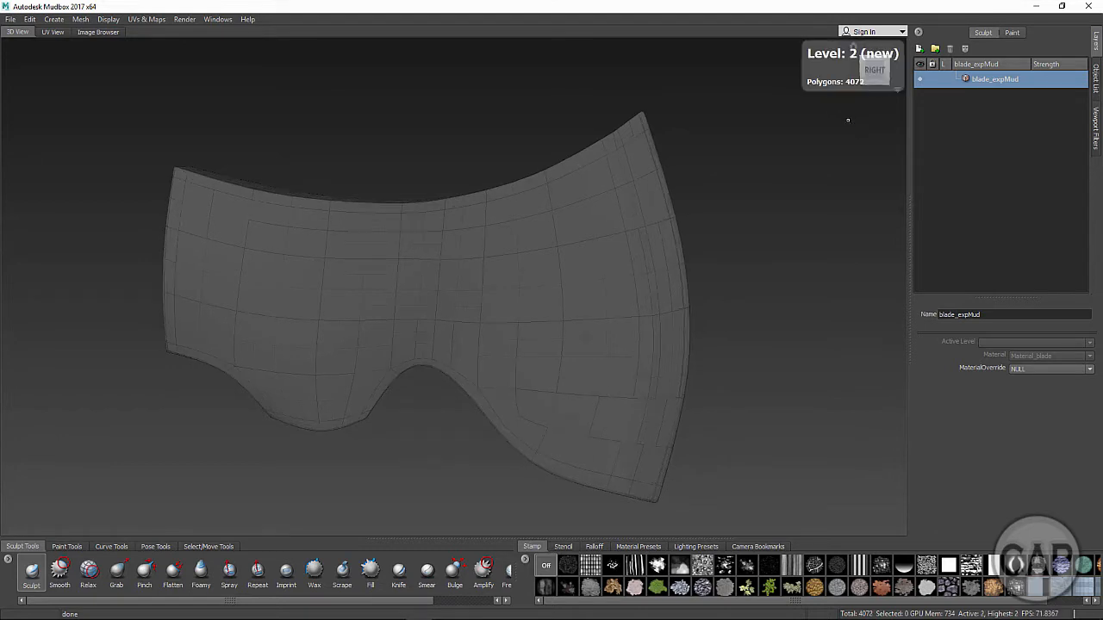
key(shift+d)
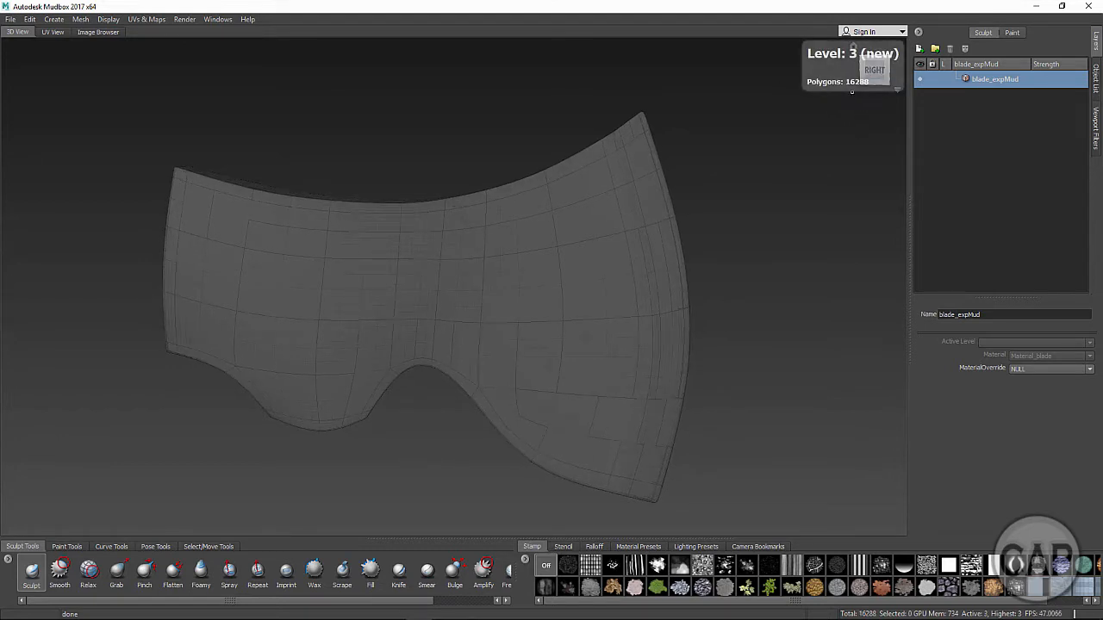
key(shift+d)
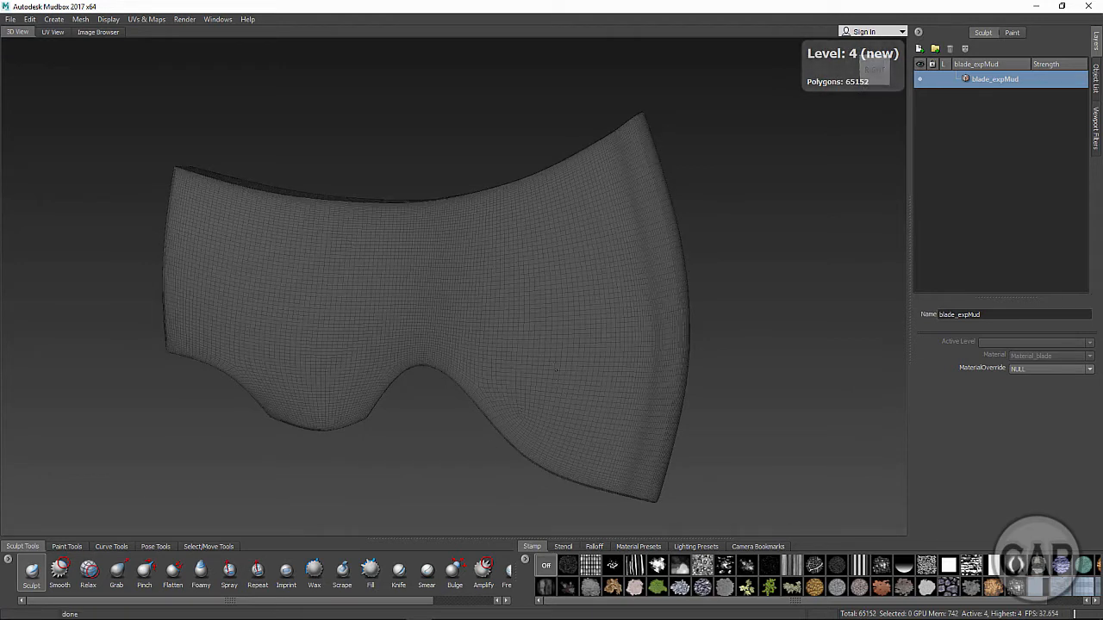
key(shift+d)
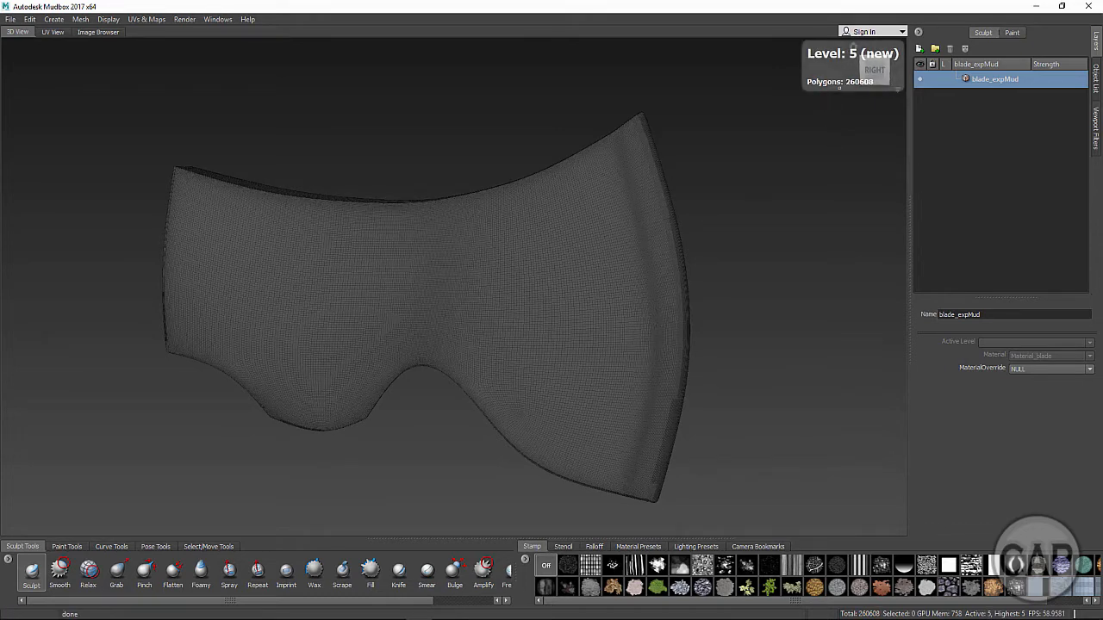
key(shift+d)
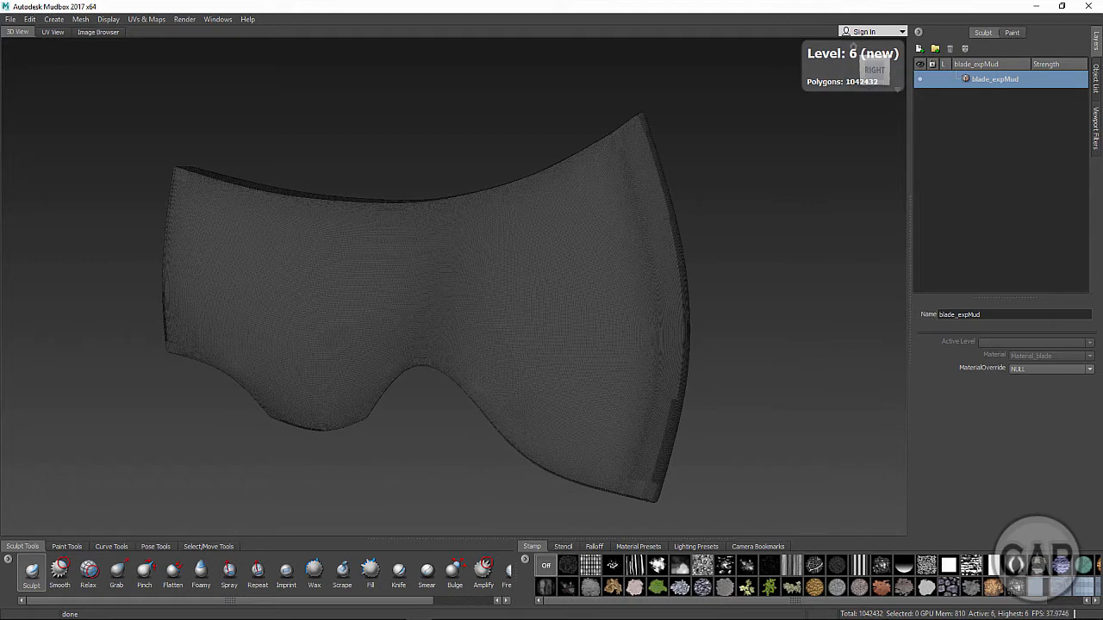
Turn off the wireframe display and inspect the subdivided blade's upper back corner up close
alt+drag(530, 252, 551, 258)
key(w)
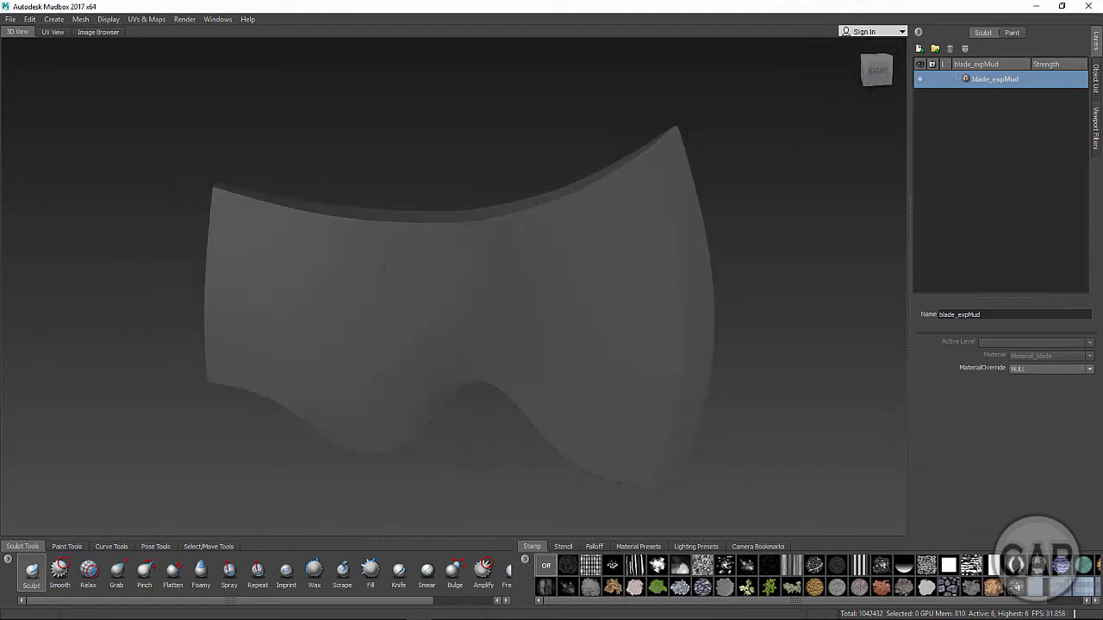
mouse_move(416, 288)
alt+mouse_down()
mouse_move(384, 294)
mouse_move(362, 285)
mouse_move(407, 289)
alt+mouse_up()
alt+right_drag(407, 289, 465, 284)
alt+middle_drag(345, 164, 429, 317)
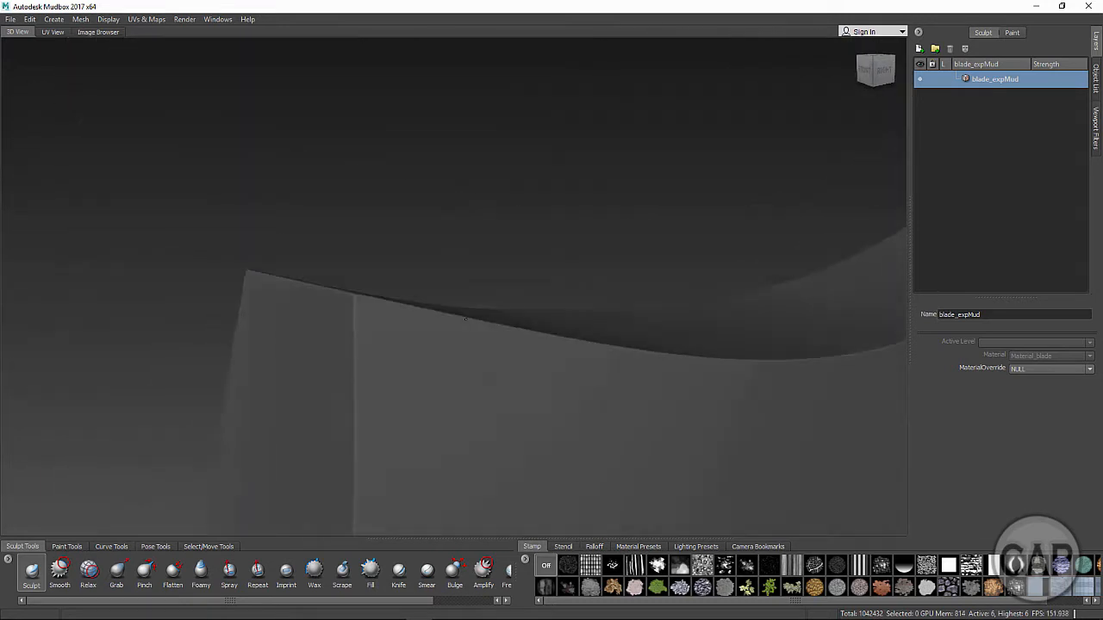
alt+drag(429, 317, 390, 333)
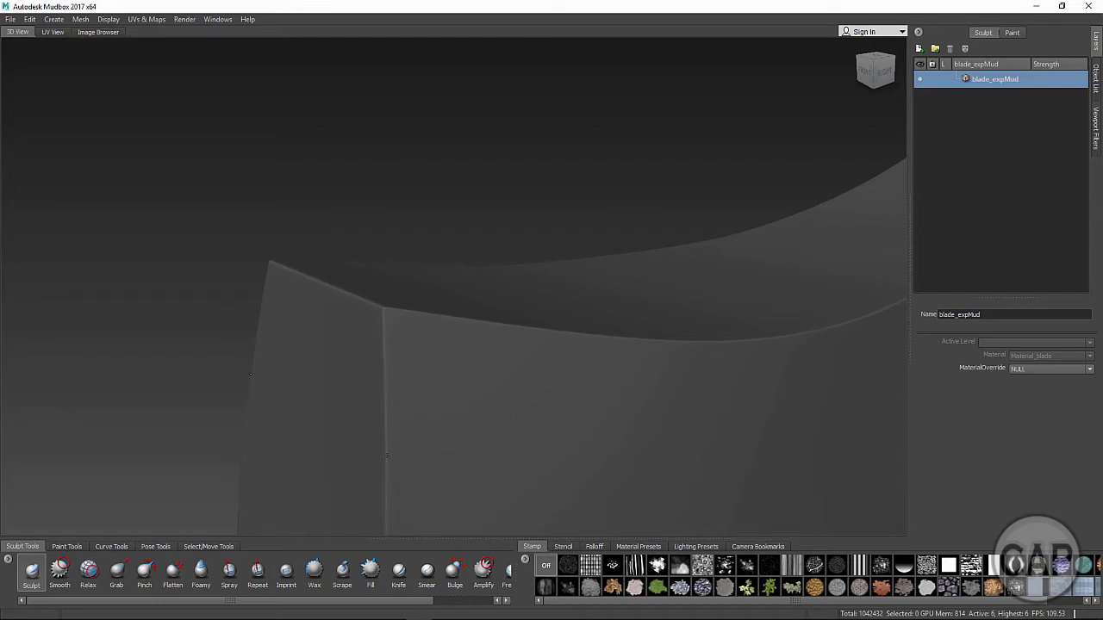
alt+drag(383, 440, 387, 427)
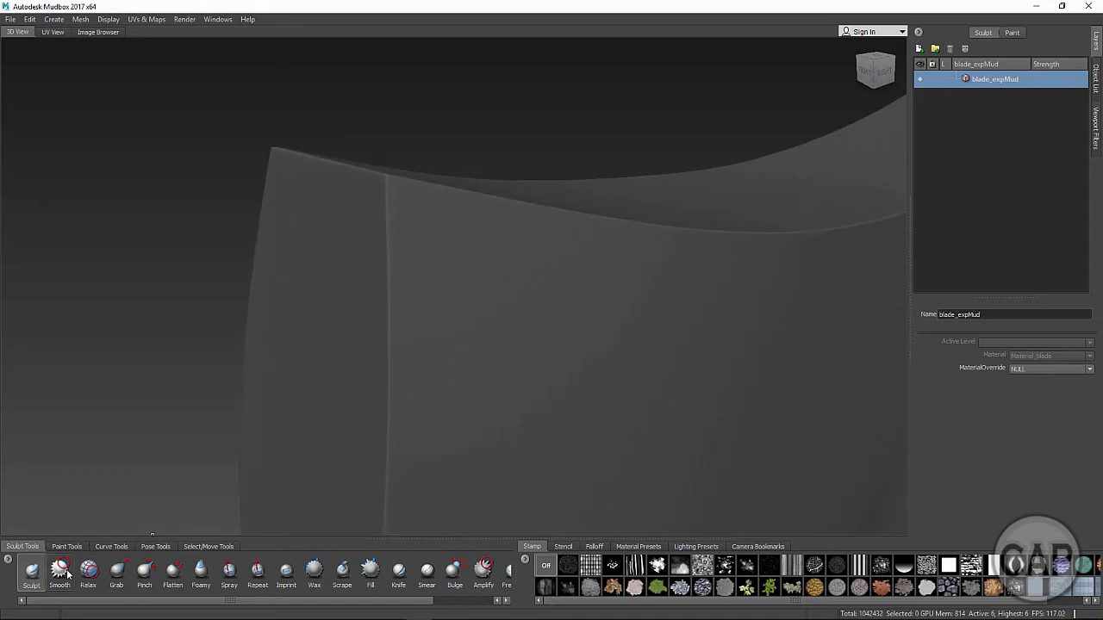
Choose the Scrape tool, set its size to 8.70 and turn mirroring off
click(343, 572)
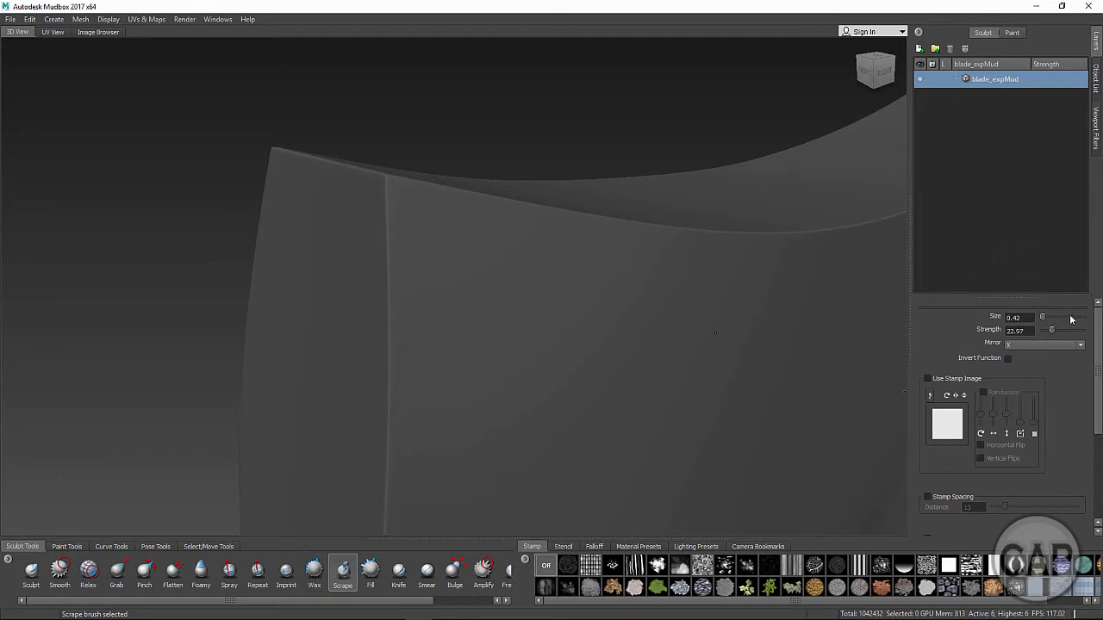
drag(1042, 317, 1045, 316)
click(1028, 344)
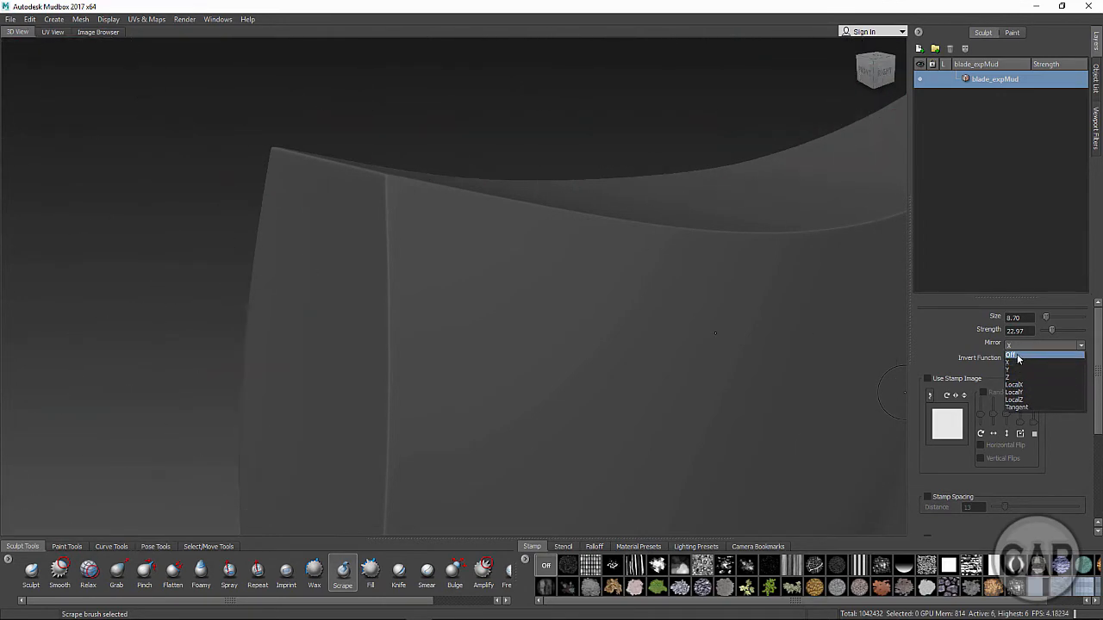
click(1018, 352)
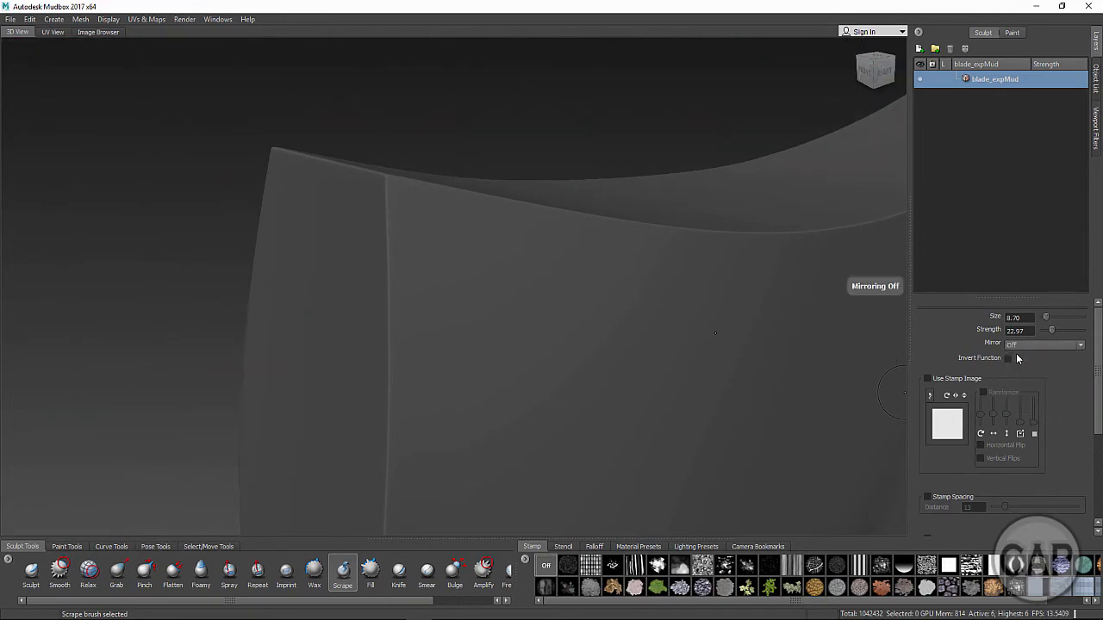
Try a cloud-like stamp image and the Randomize option on the Scrape brush, and disable the stamp image again
scroll(1100, 348, down, 2)
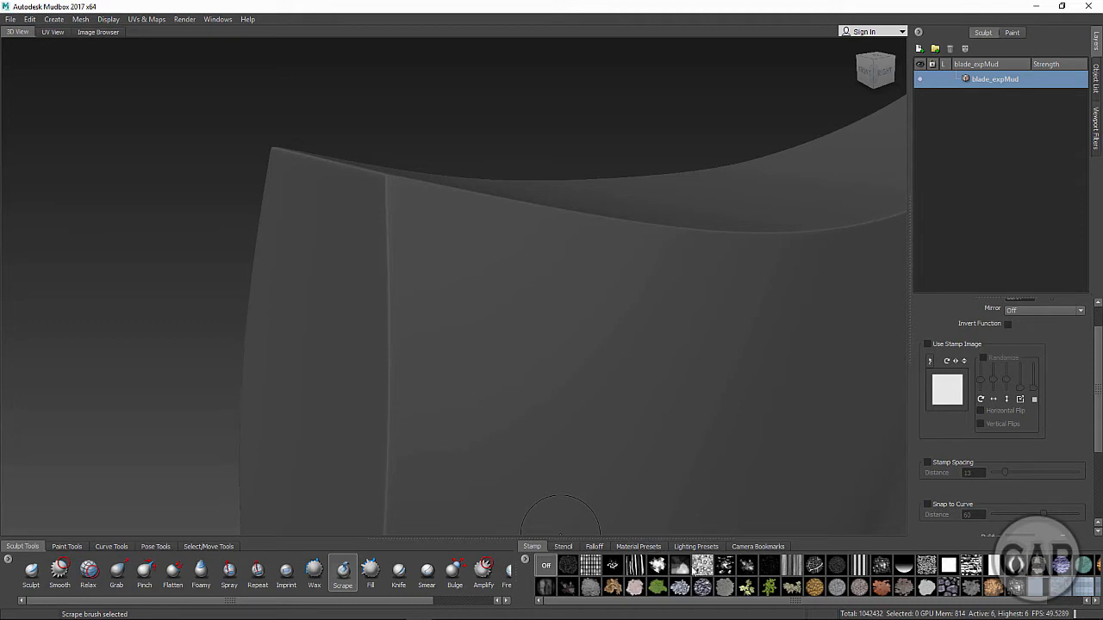
click(680, 564)
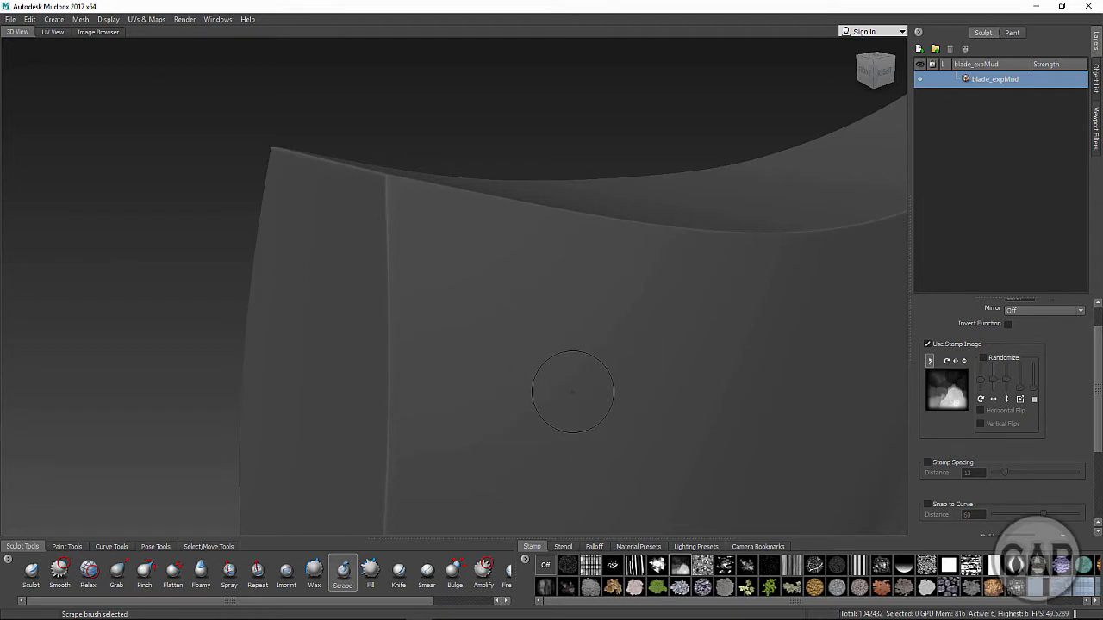
click(983, 357)
click(984, 359)
click(928, 343)
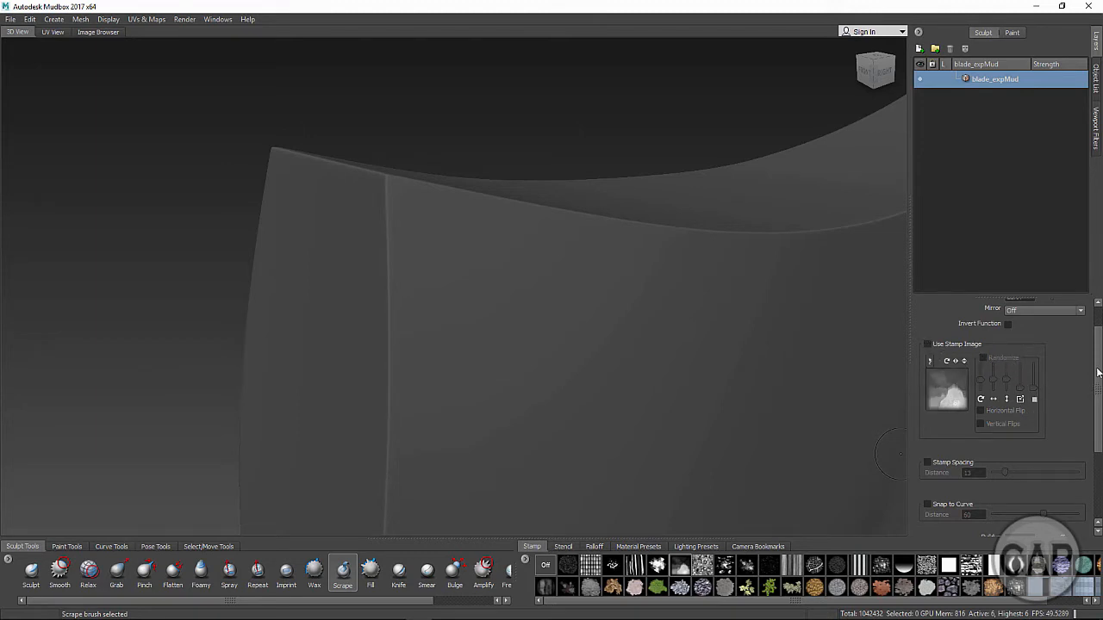
Examine the Scrape brush's stamp spacing, snap to curve, buildup, steady stroke and advanced settings, including pen pressure
drag(1098, 376, 1096, 425)
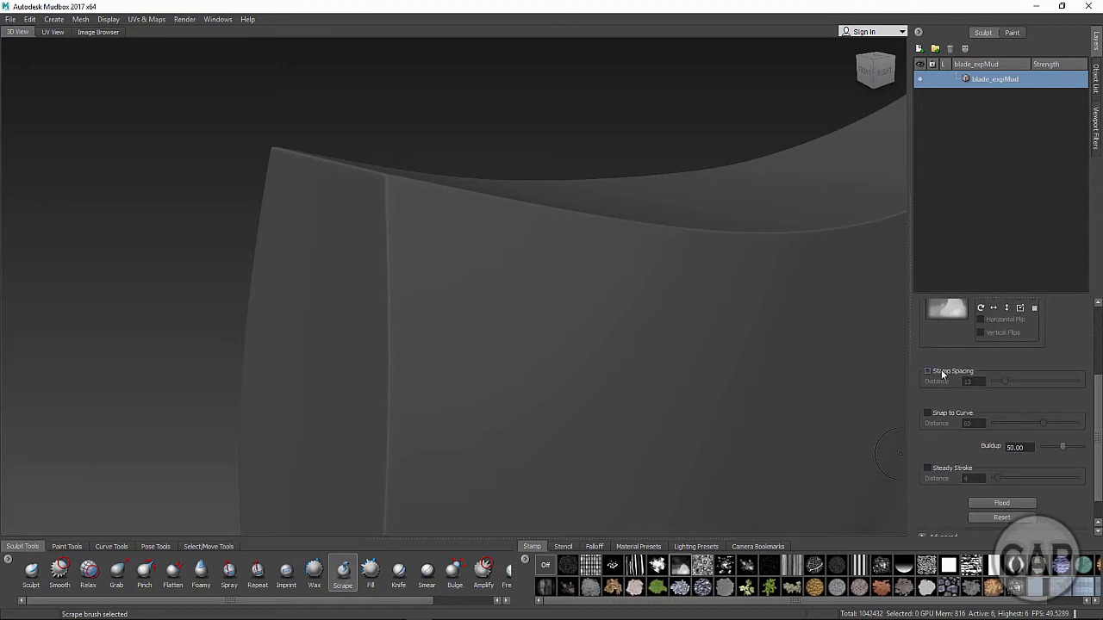
mouse_move(945, 375)
drag(1100, 412, 1100, 440)
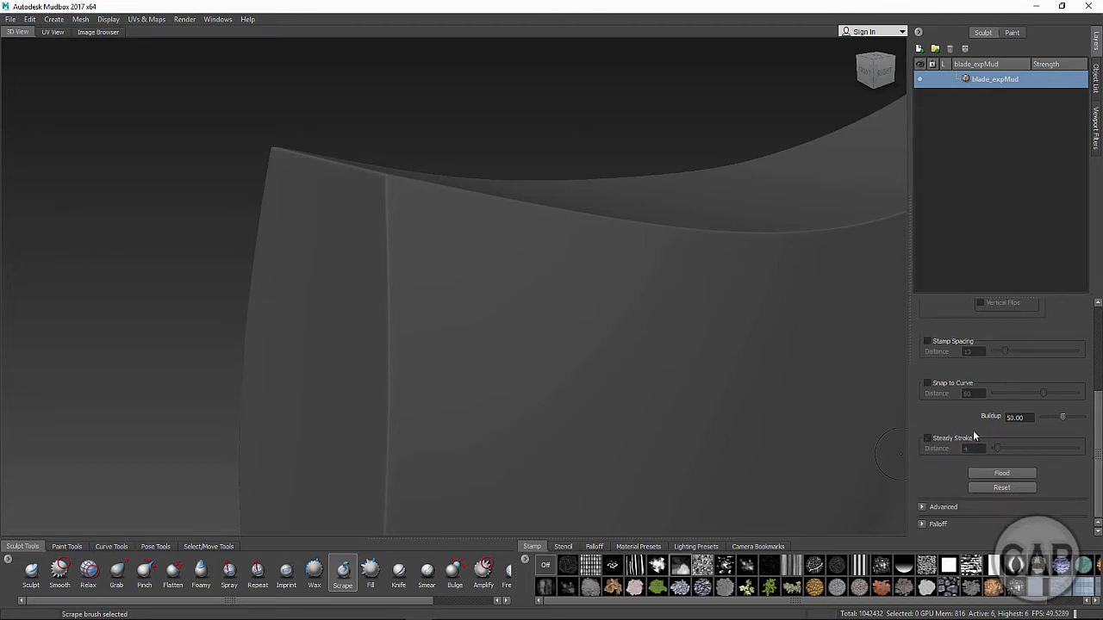
mouse_move(973, 437)
click(922, 507)
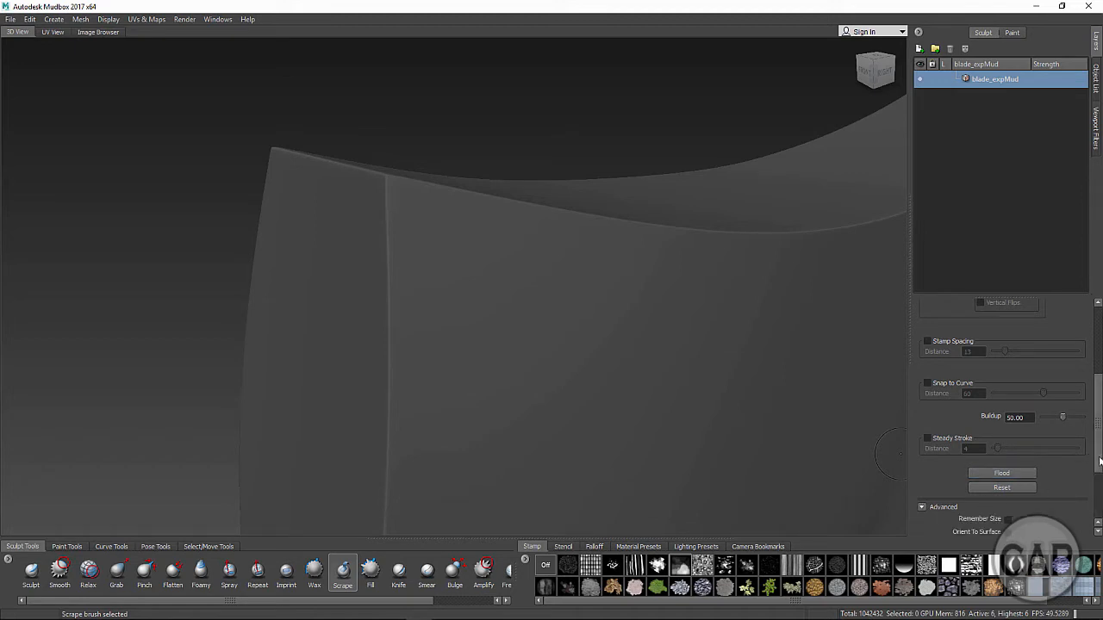
scroll(1081, 470, down, 3)
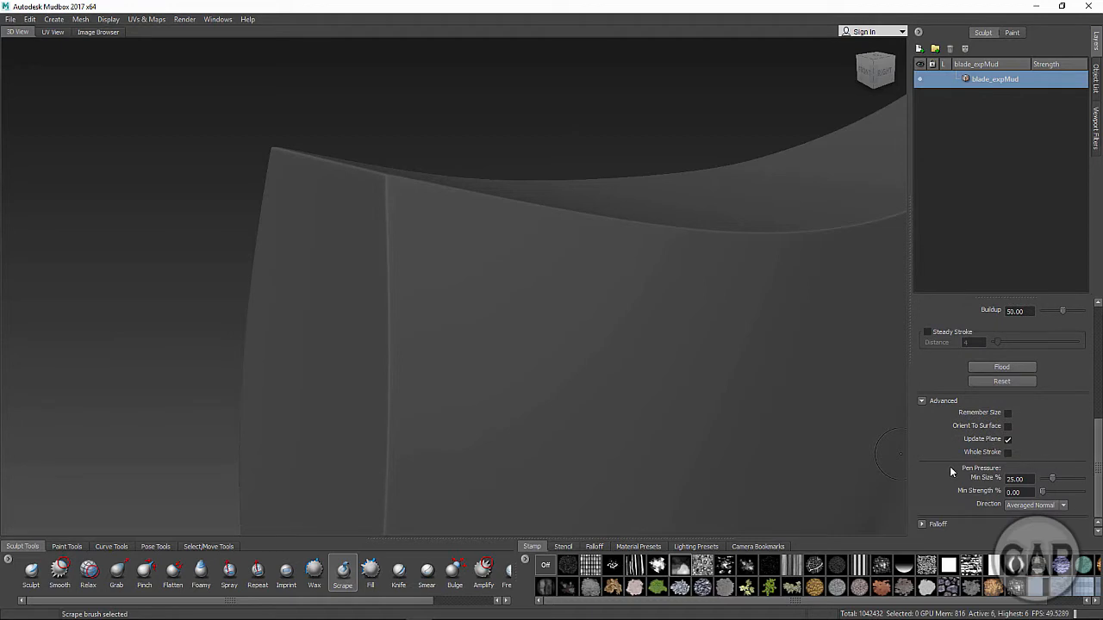
click(921, 402)
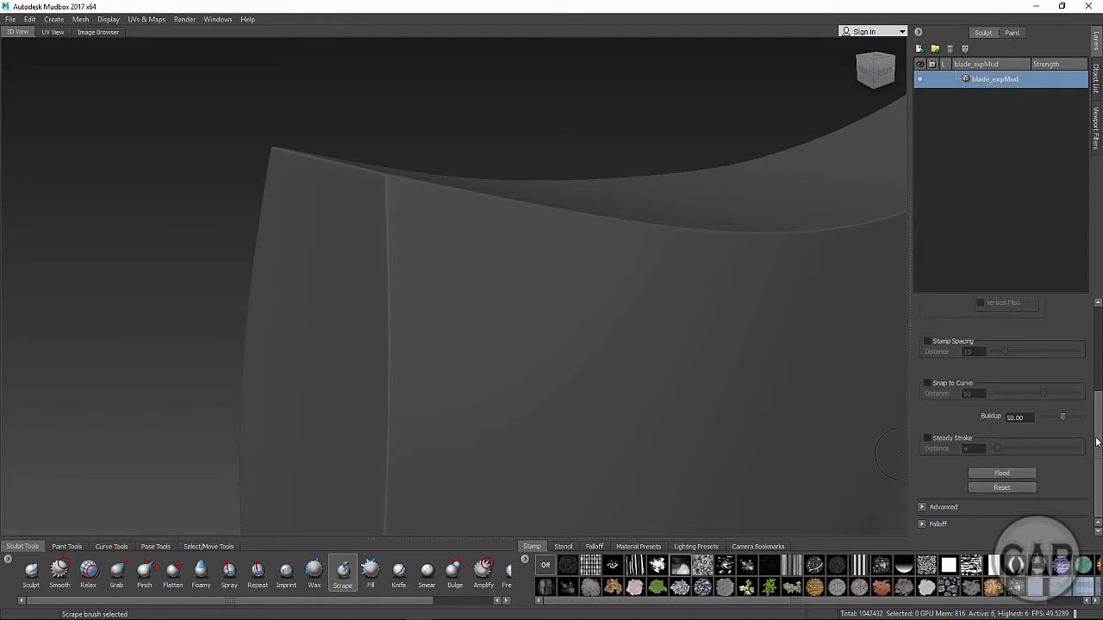
Apply the second falloff preset, a gently concave curve, to the Scrape brush and review its falloff settings
click(922, 524)
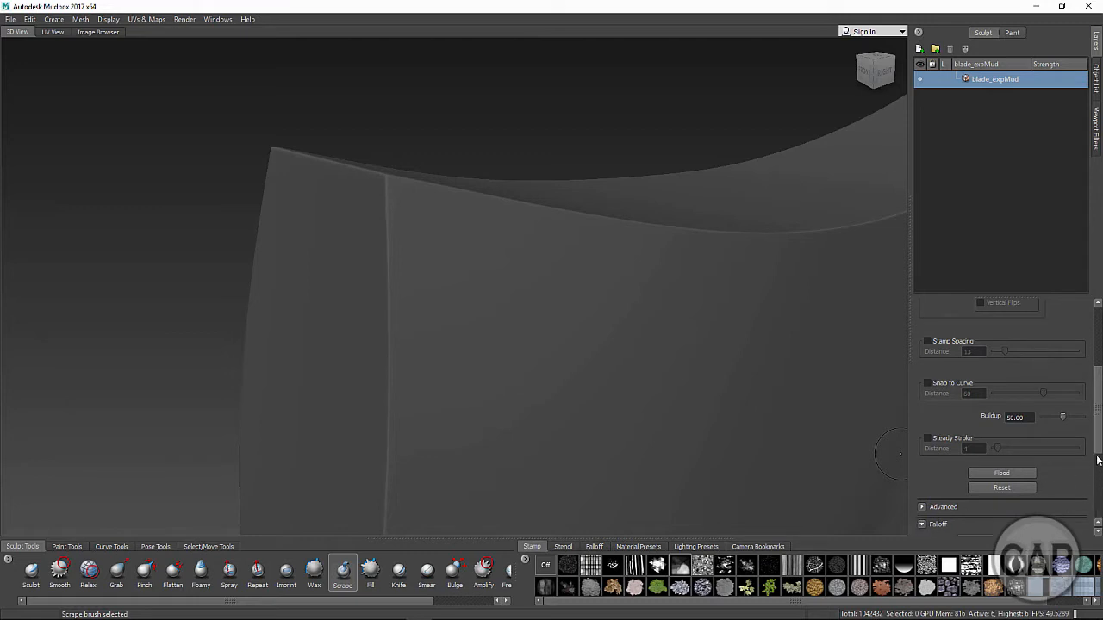
drag(1099, 437, 1099, 502)
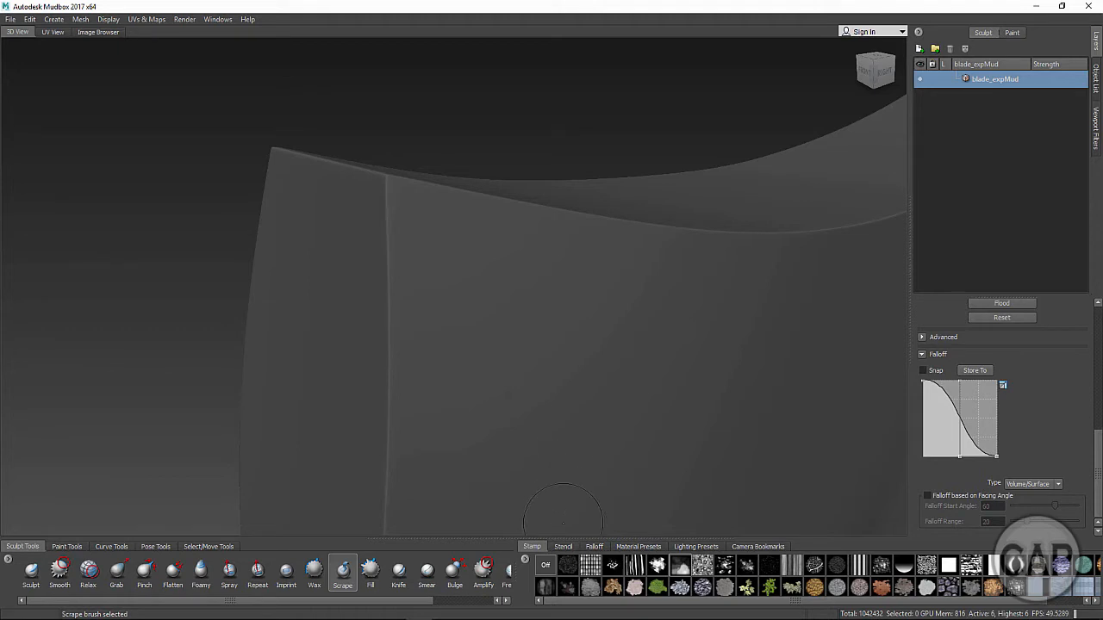
click(597, 547)
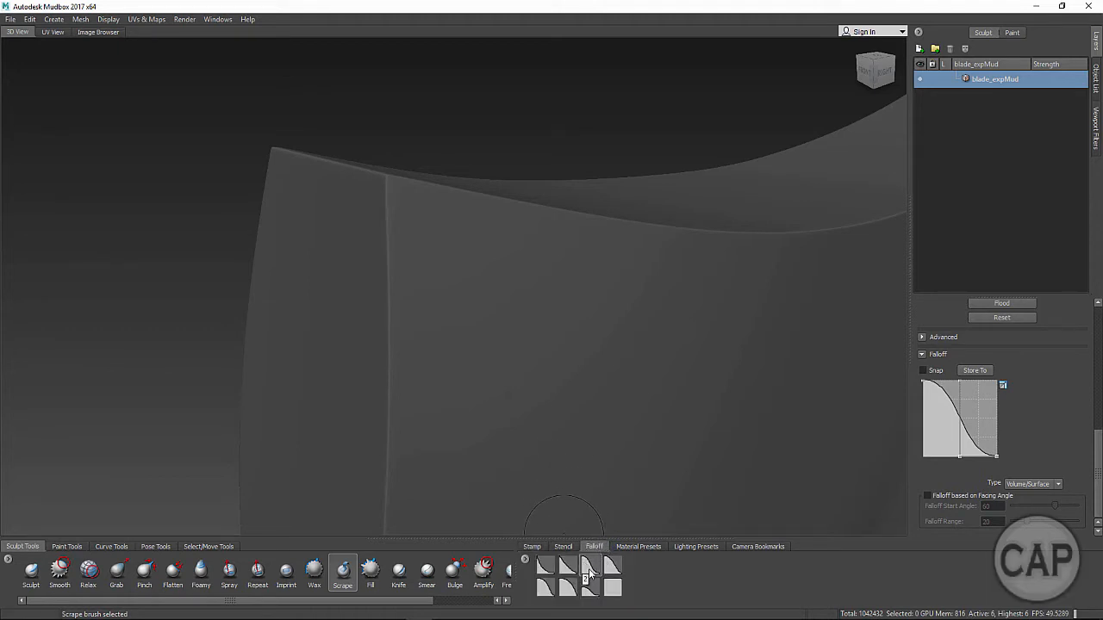
click(567, 568)
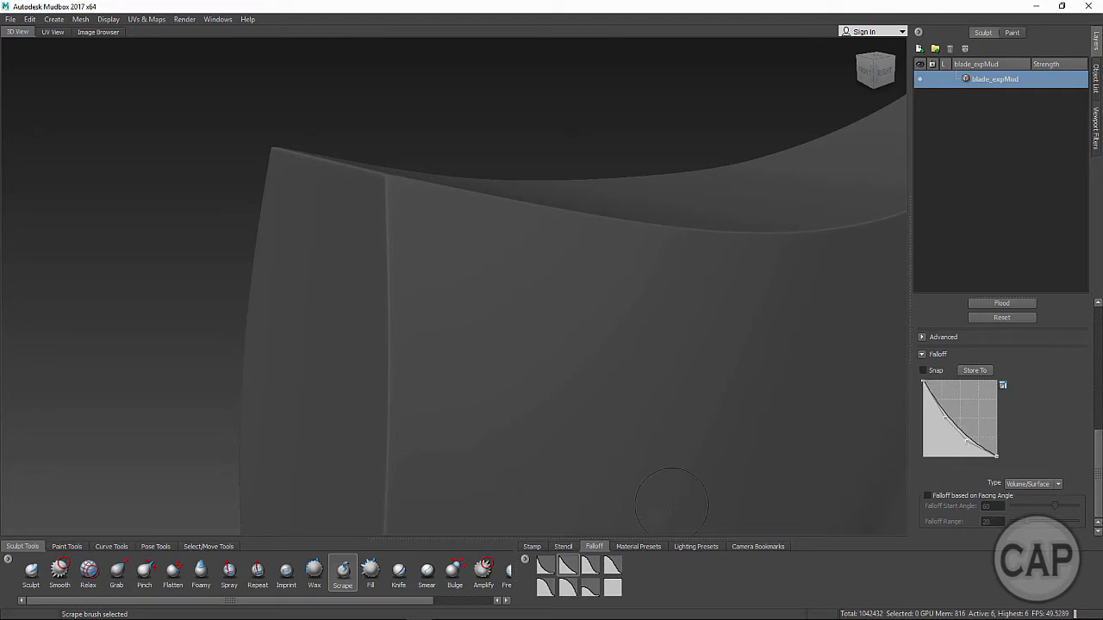
click(532, 548)
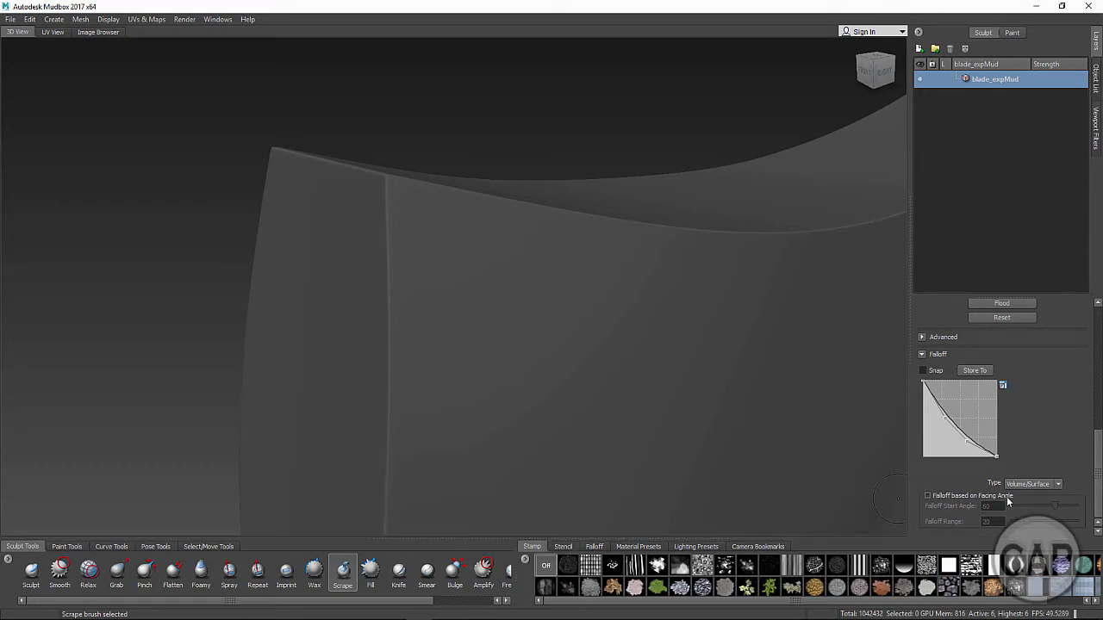
drag(1096, 497, 1100, 366)
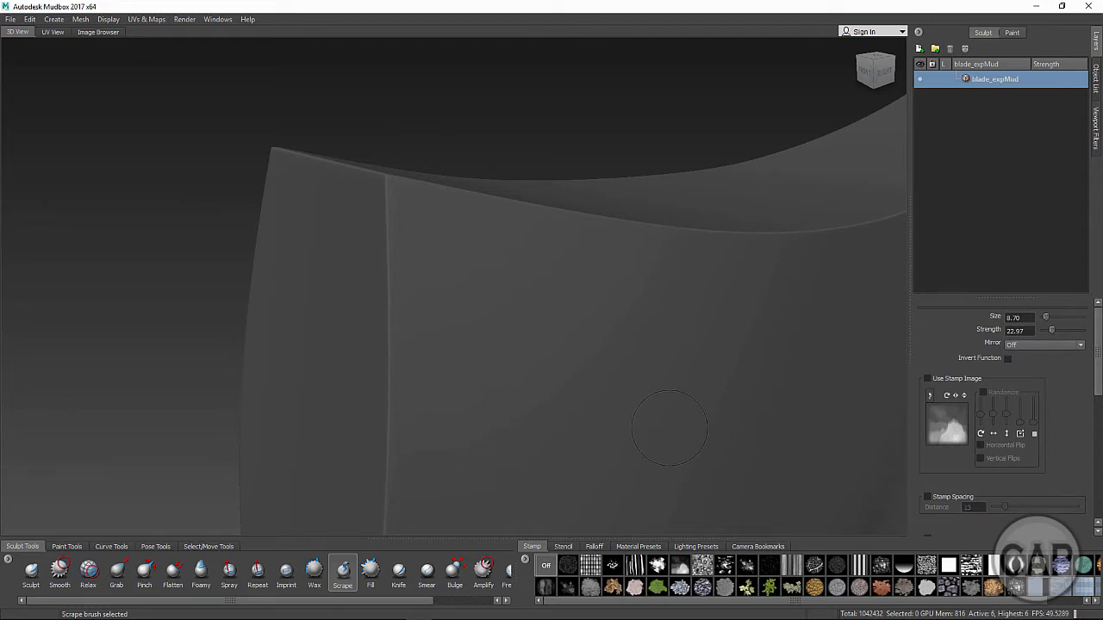
Enable the Scrape brush's stamp image, reduce the brush size to 2.05 and set its strength to 15.83
click(928, 379)
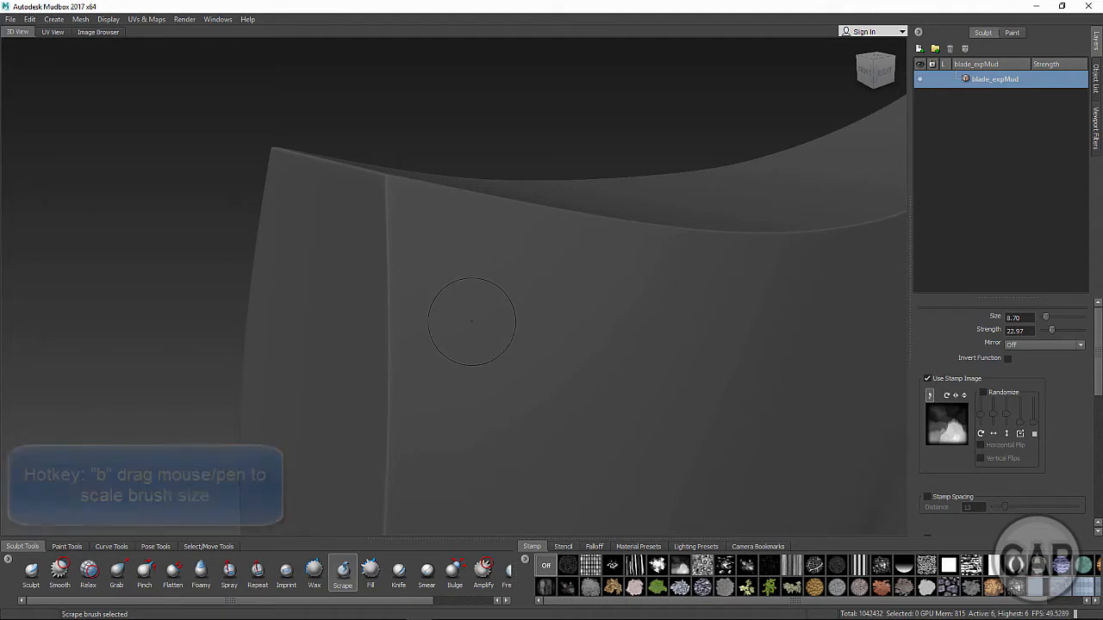
key(b)
mouse_move(480, 326)
mouse_down()
mouse_move(467, 327)
mouse_move(520, 326)
mouse_move(458, 326)
mouse_move(517, 327)
mouse_move(460, 326)
mouse_move(468, 330)
mouse_up()
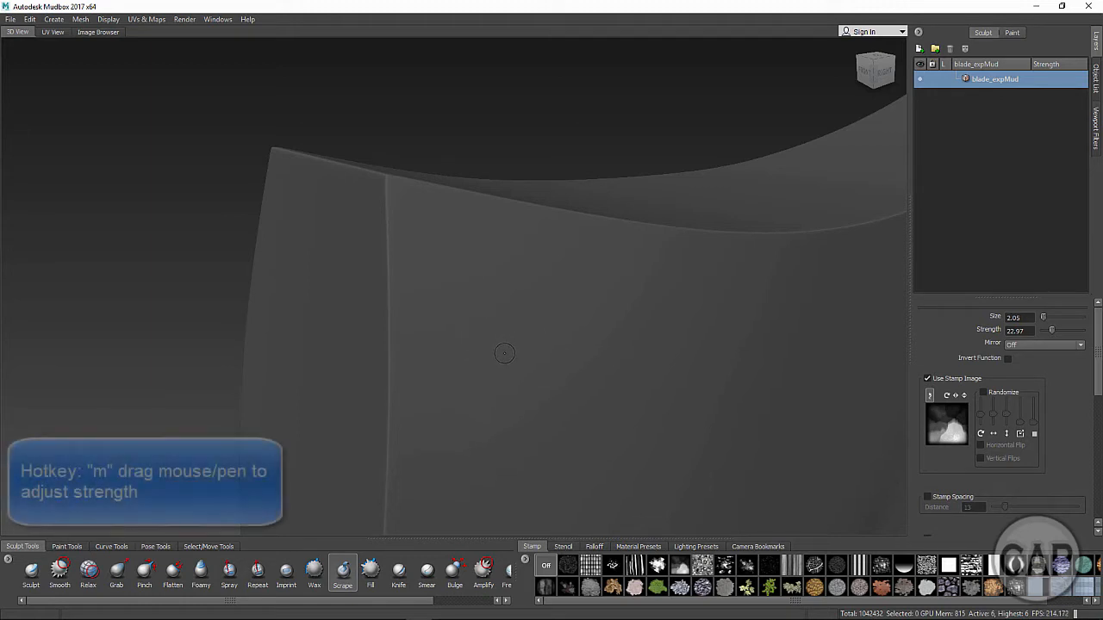
key(m)
drag(505, 353, 507, 343)
alt+drag(391, 312, 368, 351)
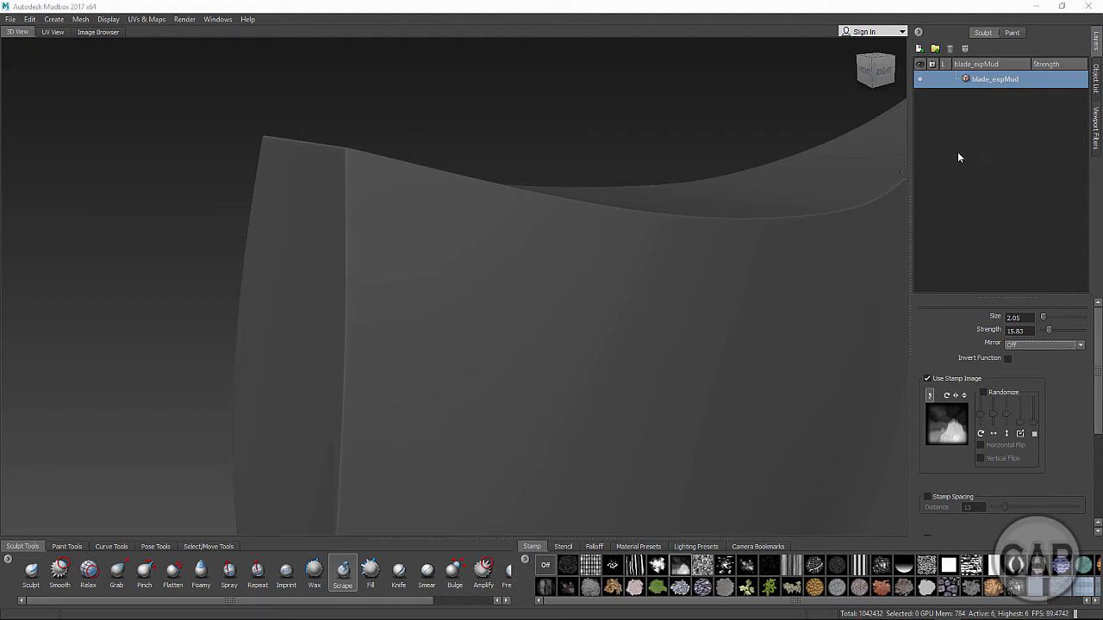
Add a sculpt layer above the blade_expMud base and name it edge_damage
click(918, 49)
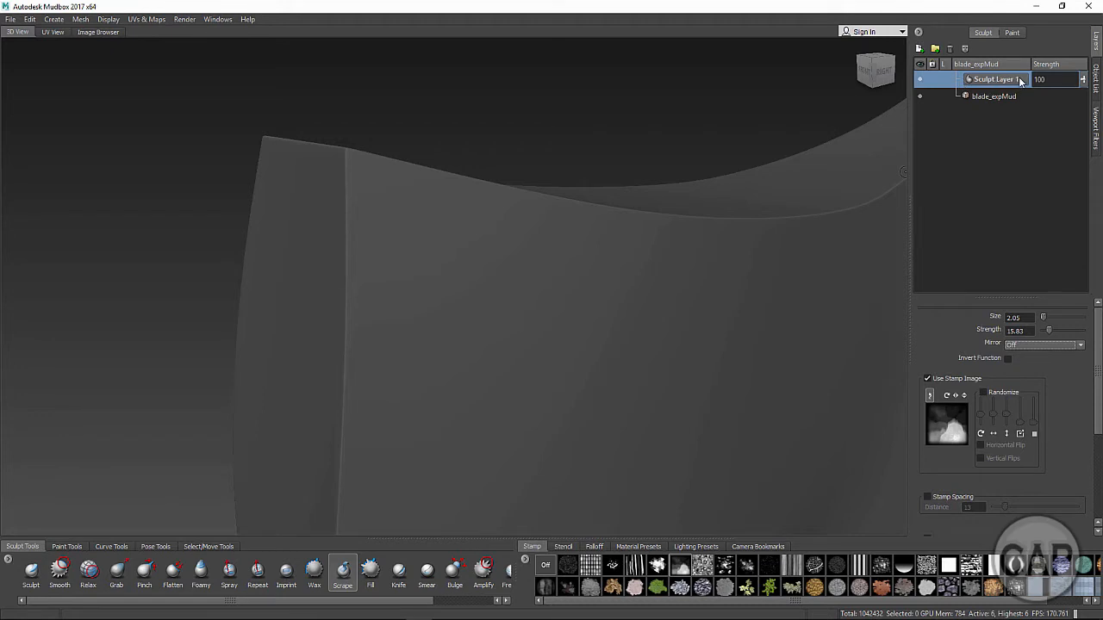
double_click(1013, 79)
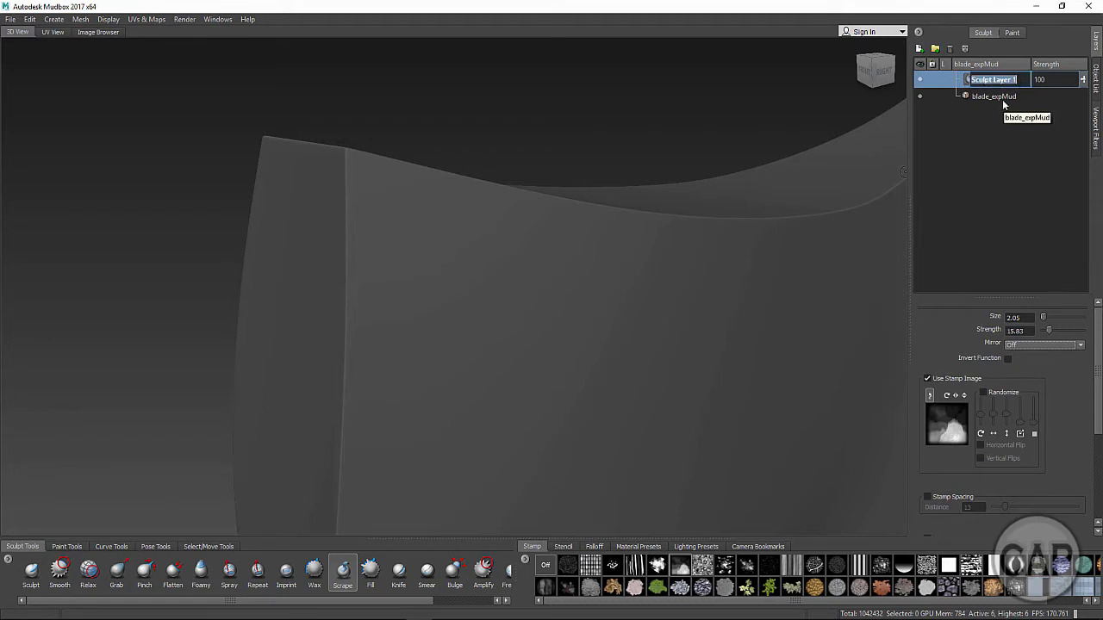
text(edge_damage)
key(Return)
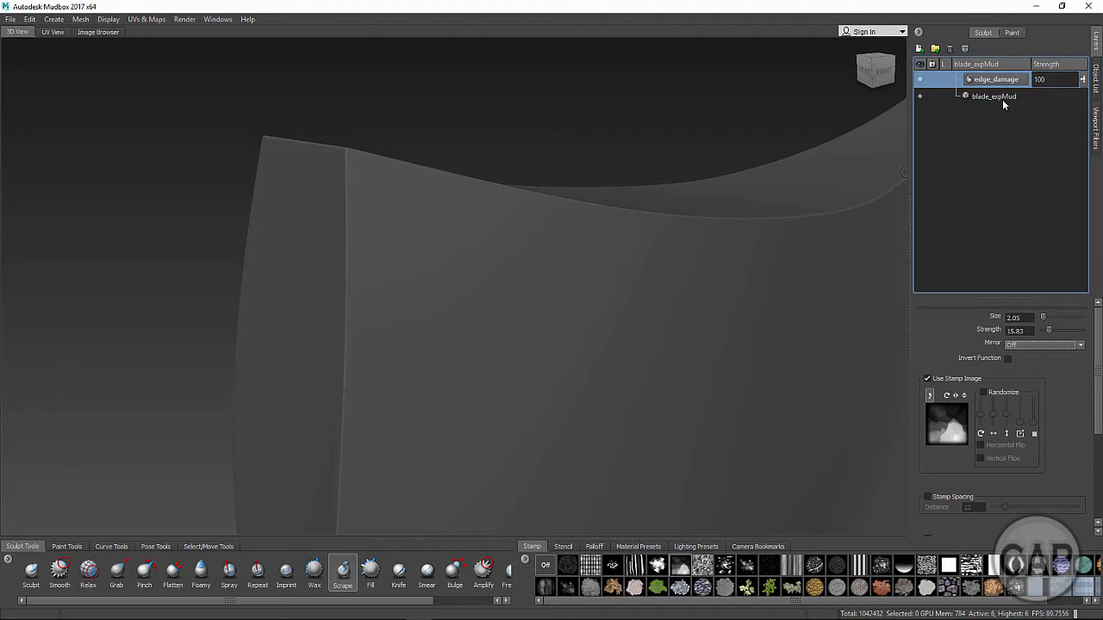
Disable the Scrape brush's stamp image and set its mirroring to X
click(927, 378)
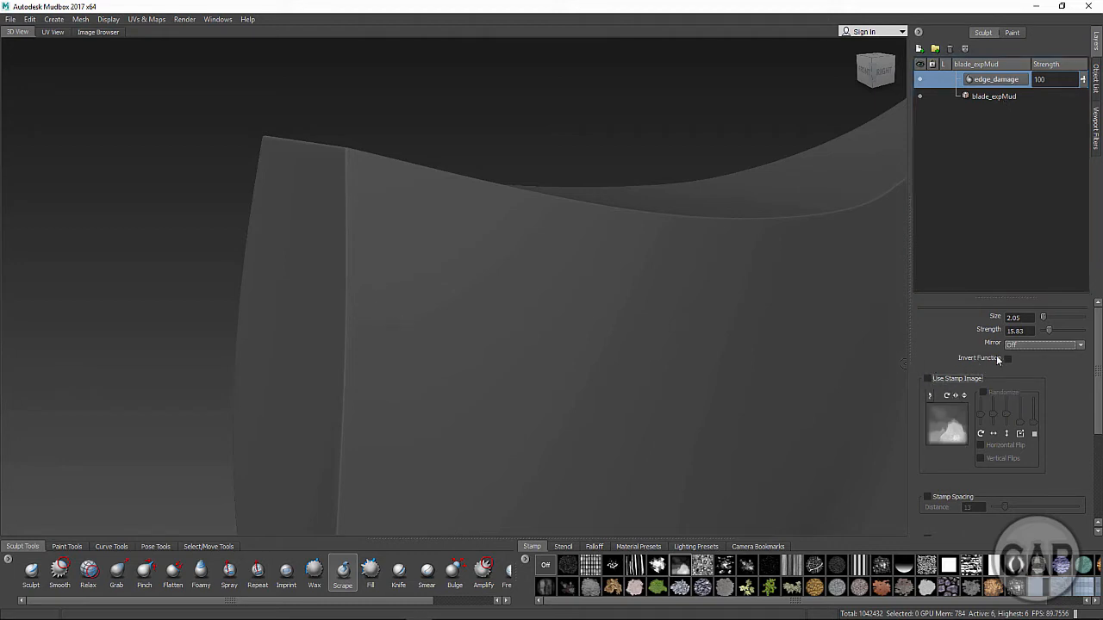
click(1021, 345)
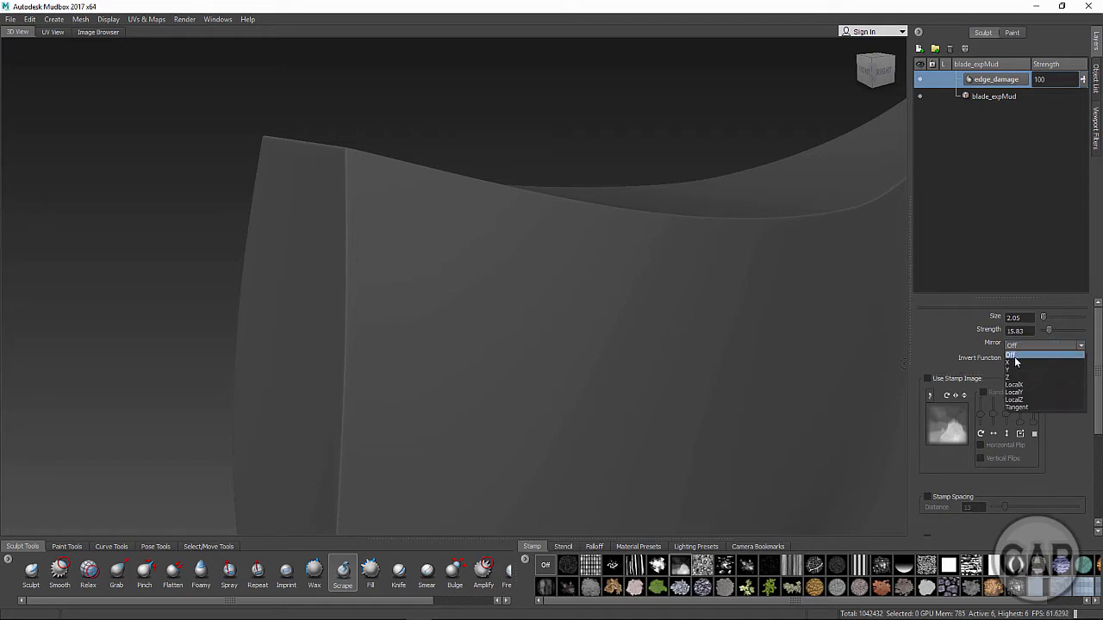
click(1010, 361)
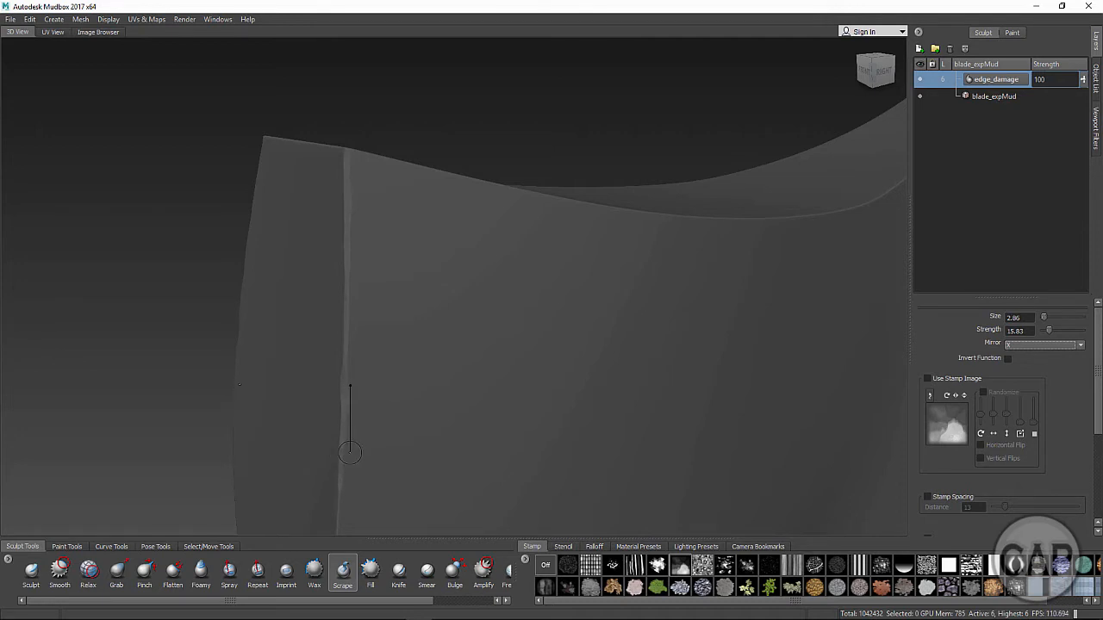
Set the Scrape brush to size 4.00 and strength 18.61 and wear down the blade's vertical back edge to the lower corner
drag(350, 452, 356, 451)
drag(365, 453, 365, 450)
alt+middle_drag(494, 483, 500, 428)
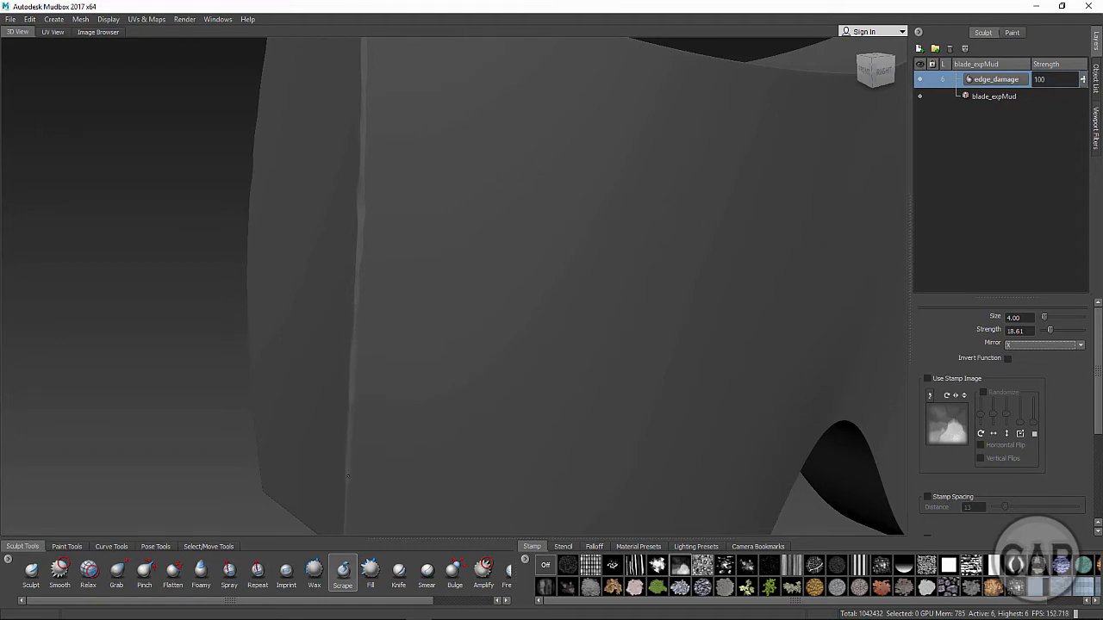
alt+middle_drag(382, 444, 381, 414)
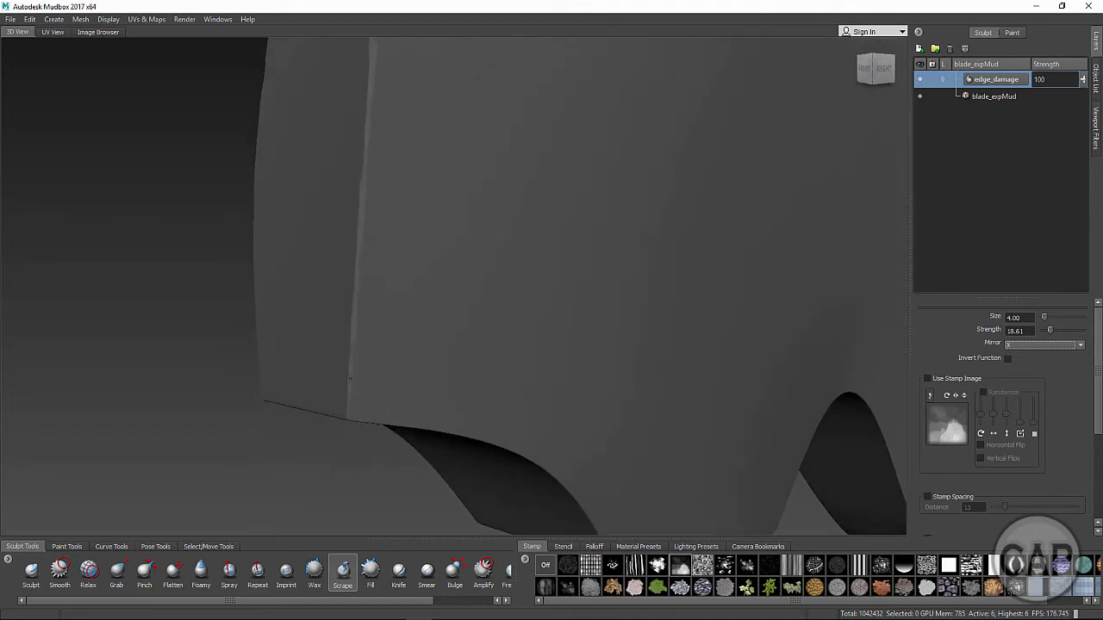
alt+middle_drag(347, 417, 431, 326)
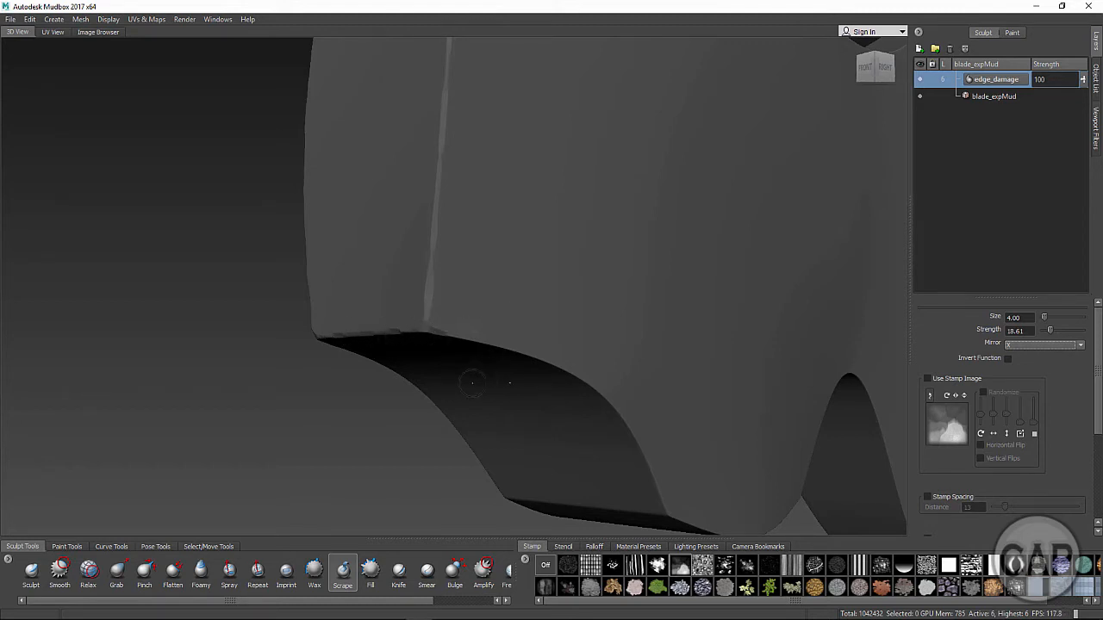
Scrape uneven wear along the blade's lower side edge, from the back corner past the middle bulge and over the arch
alt+drag(470, 372, 448, 366)
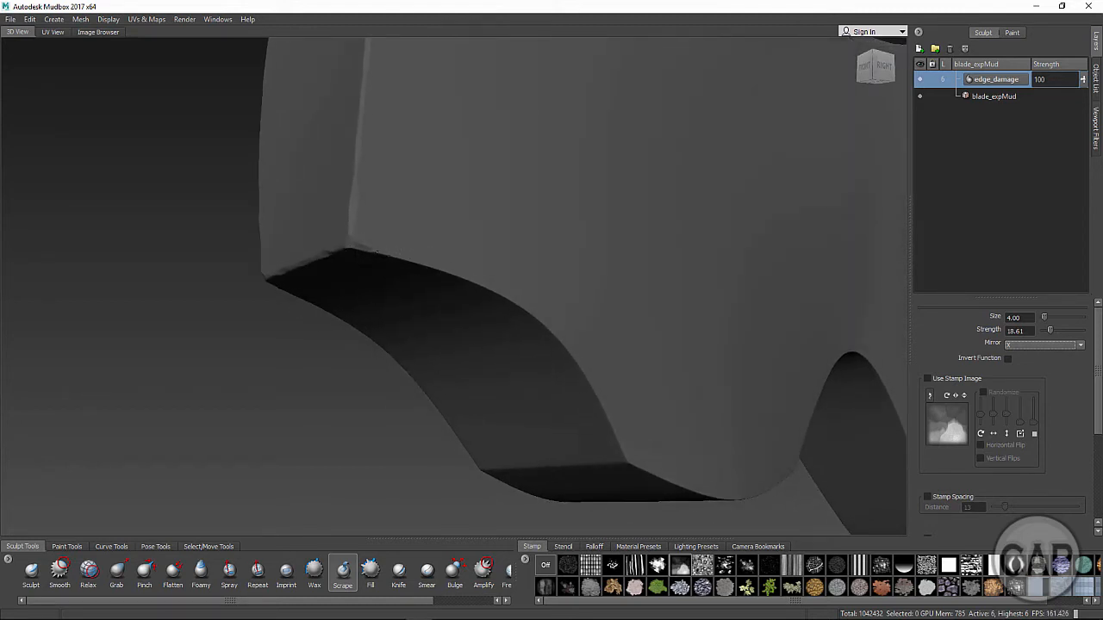
drag(379, 250, 519, 302)
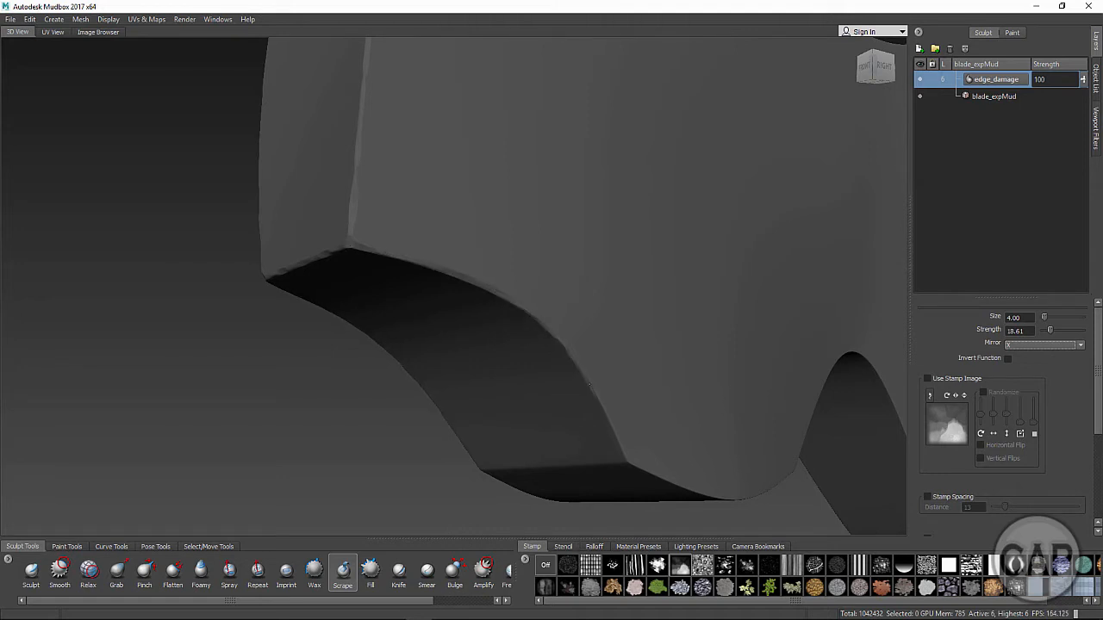
mouse_move(589, 384)
mouse_down()
mouse_move(622, 442)
mouse_move(603, 362)
mouse_move(564, 293)
mouse_up()
drag(490, 268, 600, 303)
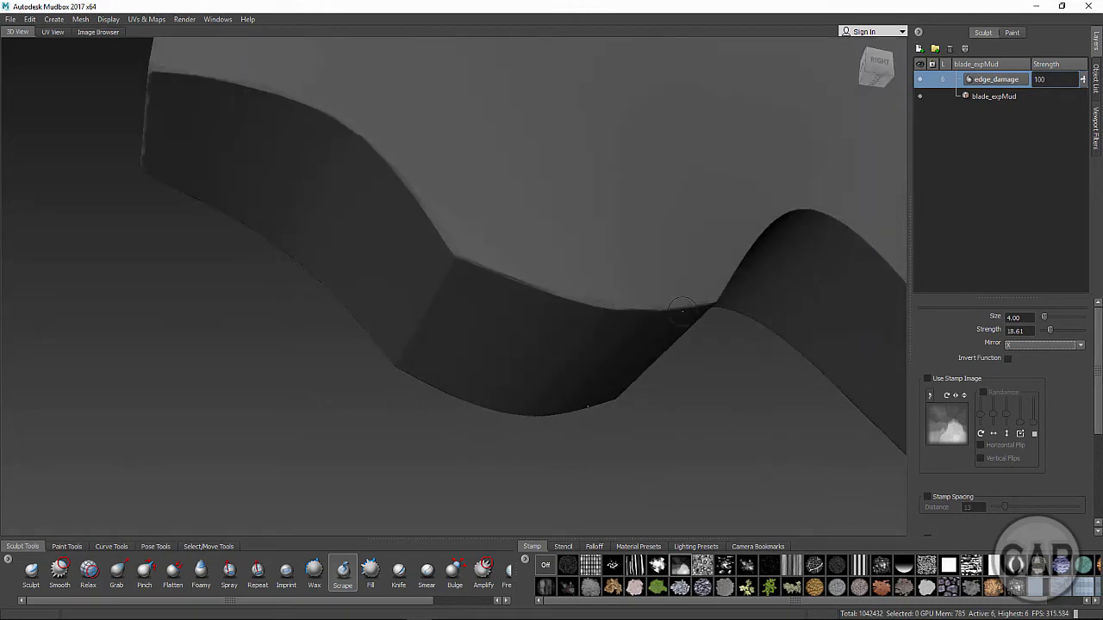
alt+drag(681, 310, 386, 376)
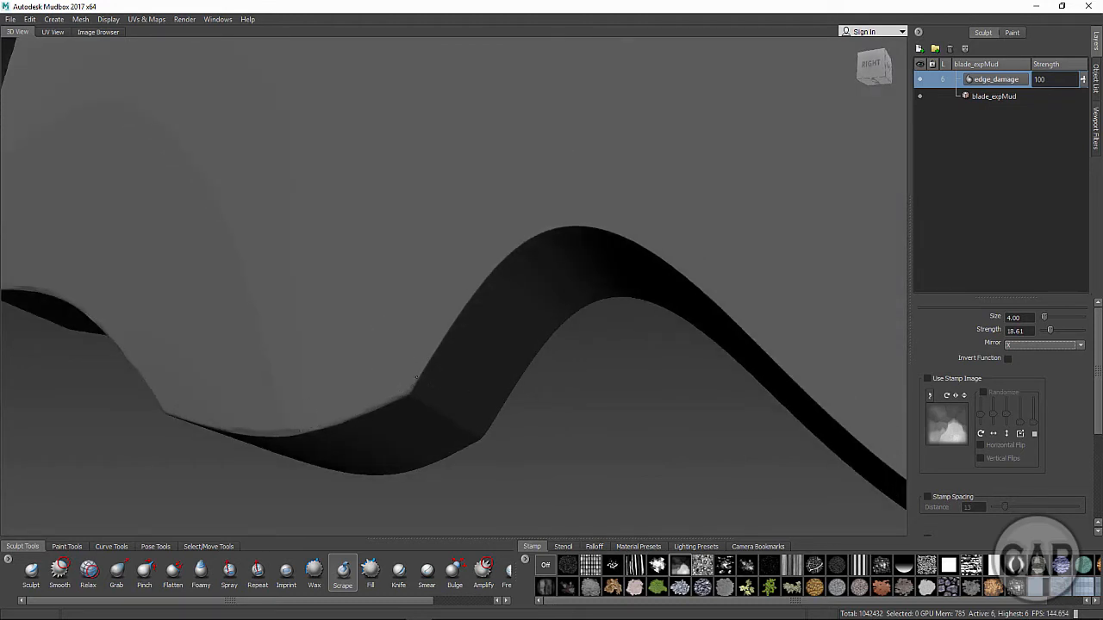
mouse_move(416, 377)
mouse_down()
mouse_move(479, 272)
mouse_move(558, 228)
mouse_move(608, 228)
mouse_move(659, 255)
mouse_move(772, 347)
mouse_up()
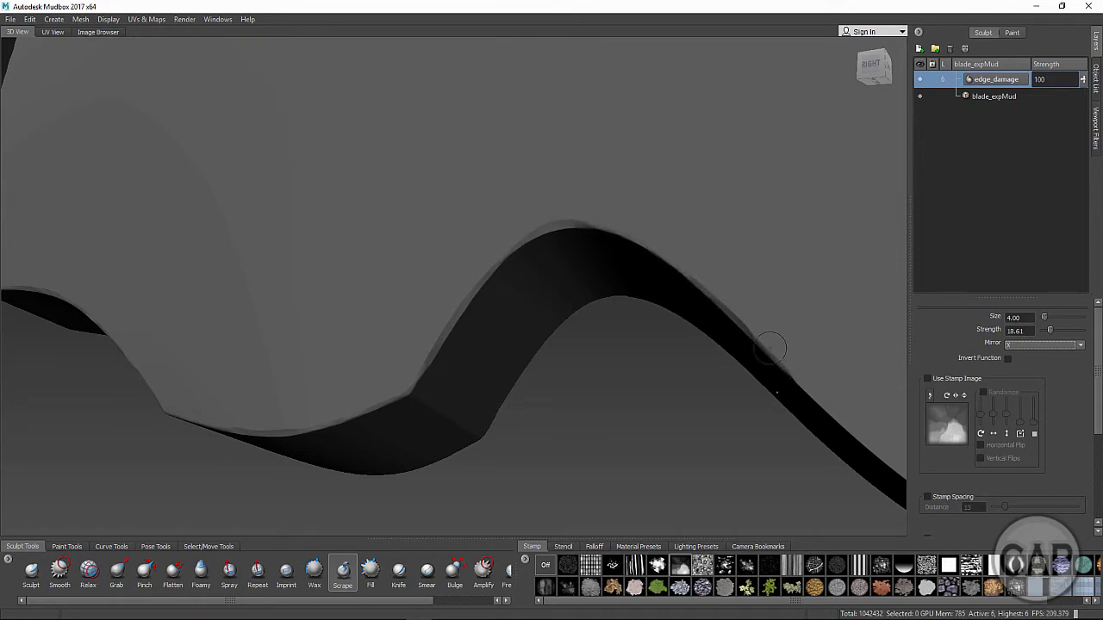
Continue scraping the lower side edge from the arch down to the front tip of the blade
alt+middle_drag(645, 261, 502, 234)
mouse_move(490, 293)
alt+mouse_down()
mouse_move(646, 289)
mouse_move(639, 279)
mouse_move(560, 303)
alt+mouse_up()
drag(189, 127, 294, 262)
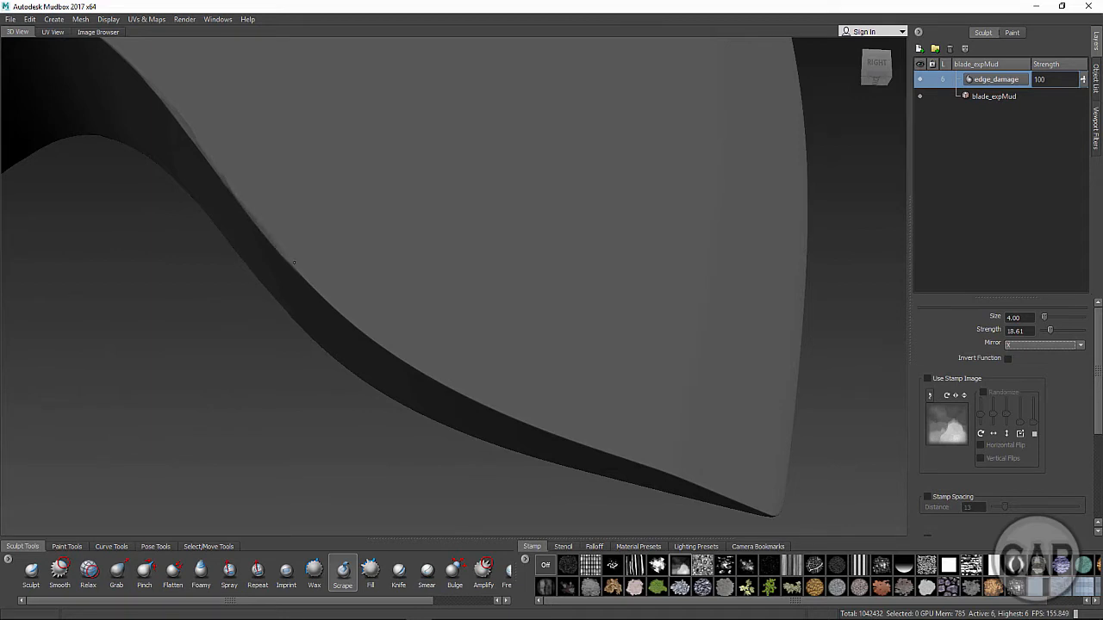
drag(355, 329, 333, 299)
drag(382, 349, 506, 412)
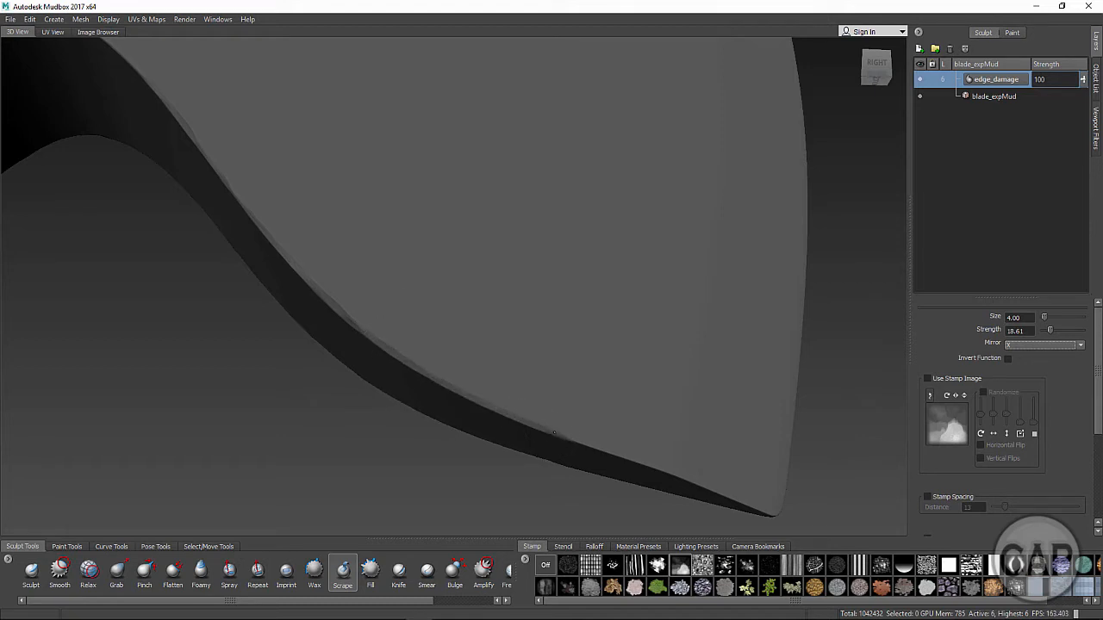
drag(510, 409, 725, 498)
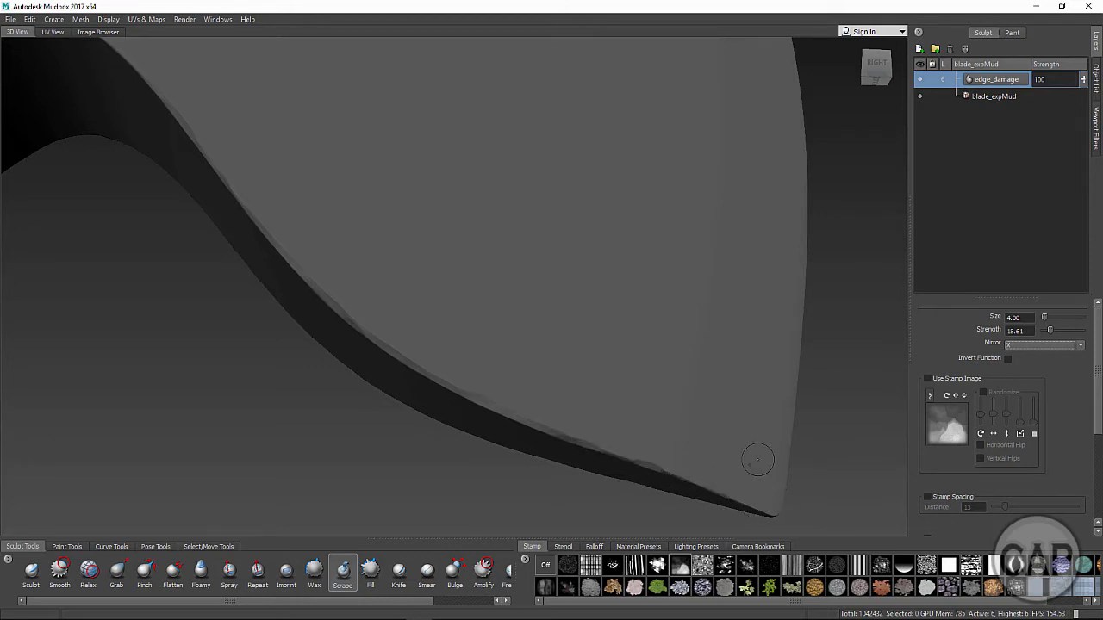
Scrape the blade's upper side edge from the back corner to about the middle of the curve
alt+drag(722, 436, 665, 422)
alt+right_drag(665, 422, 359, 105)
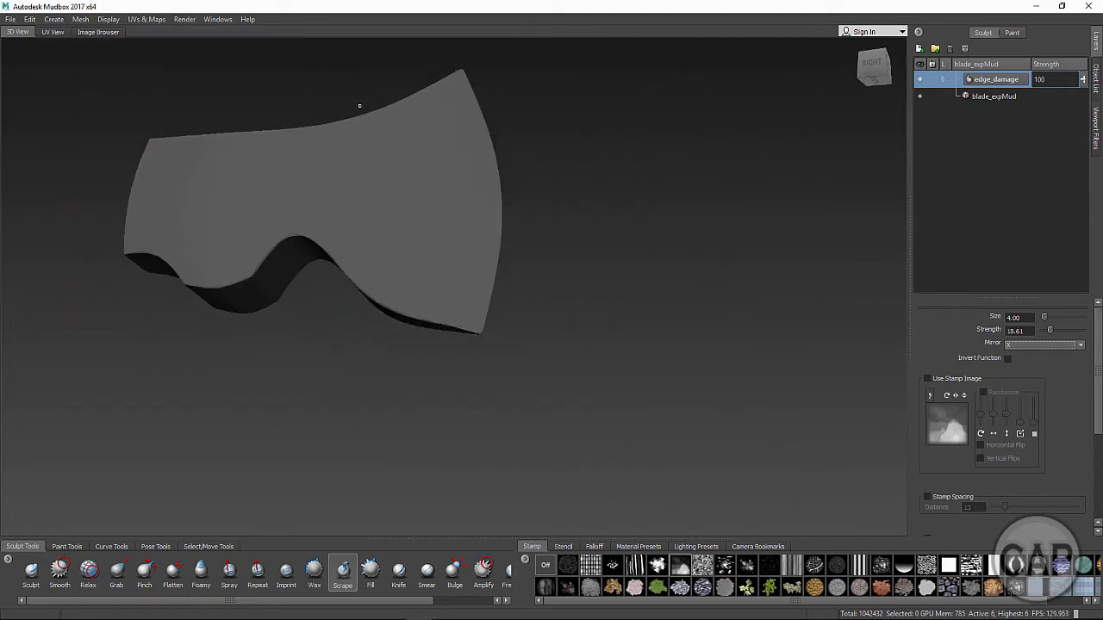
alt+middle_drag(360, 105, 467, 263)
alt+drag(381, 330, 534, 405)
alt+right_drag(534, 362, 622, 373)
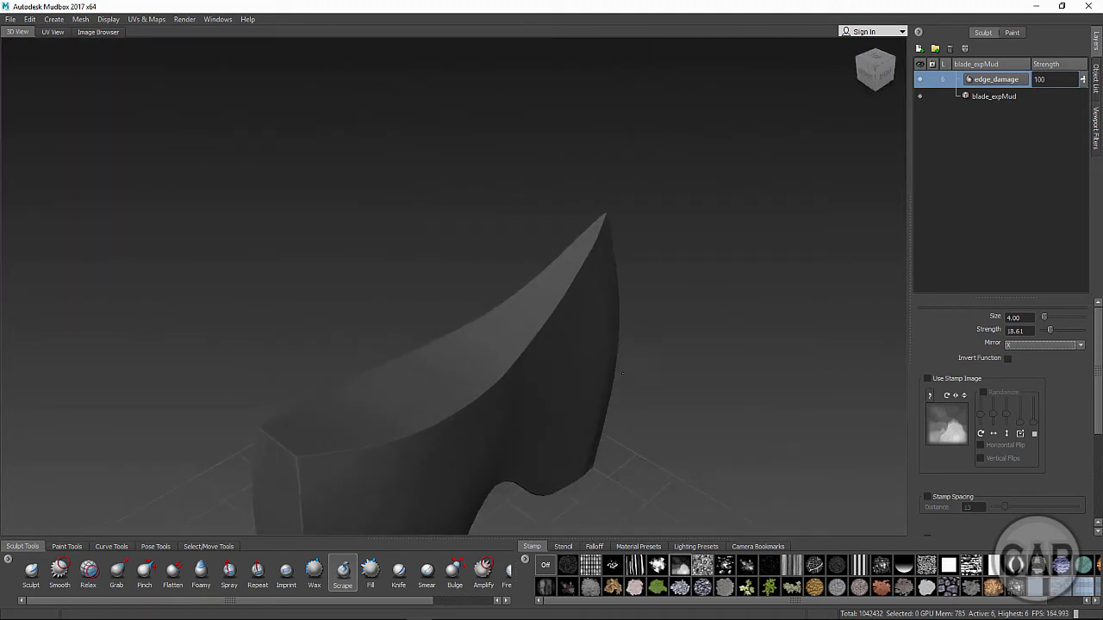
alt+drag(622, 373, 624, 391)
alt+middle_drag(564, 411, 635, 358)
alt+right_drag(625, 362, 672, 408)
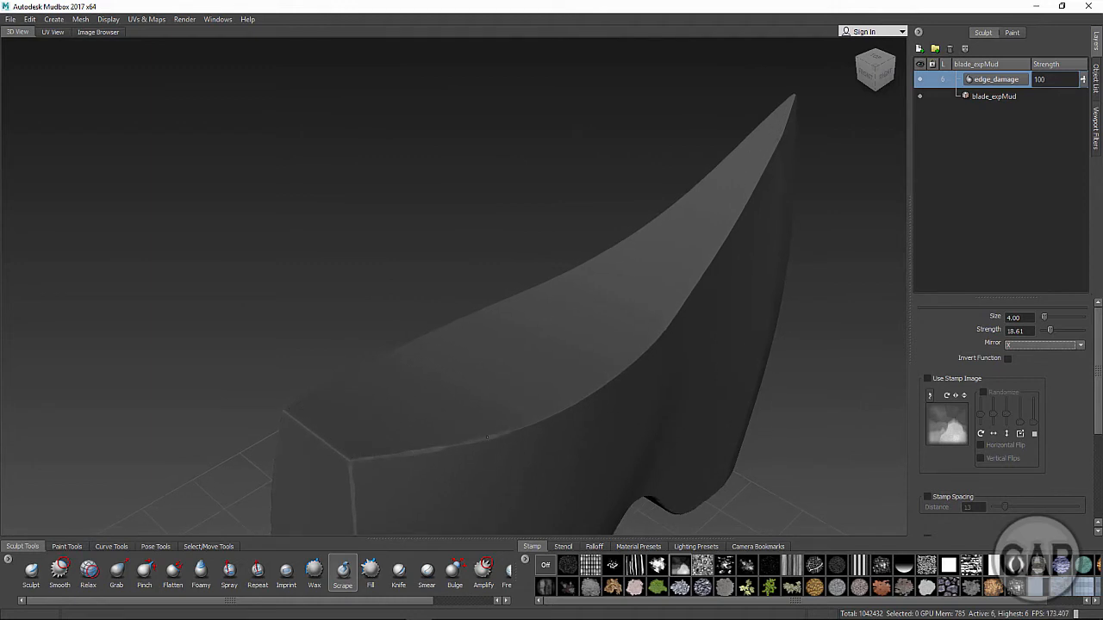
drag(487, 438, 612, 381)
alt+drag(626, 393, 617, 398)
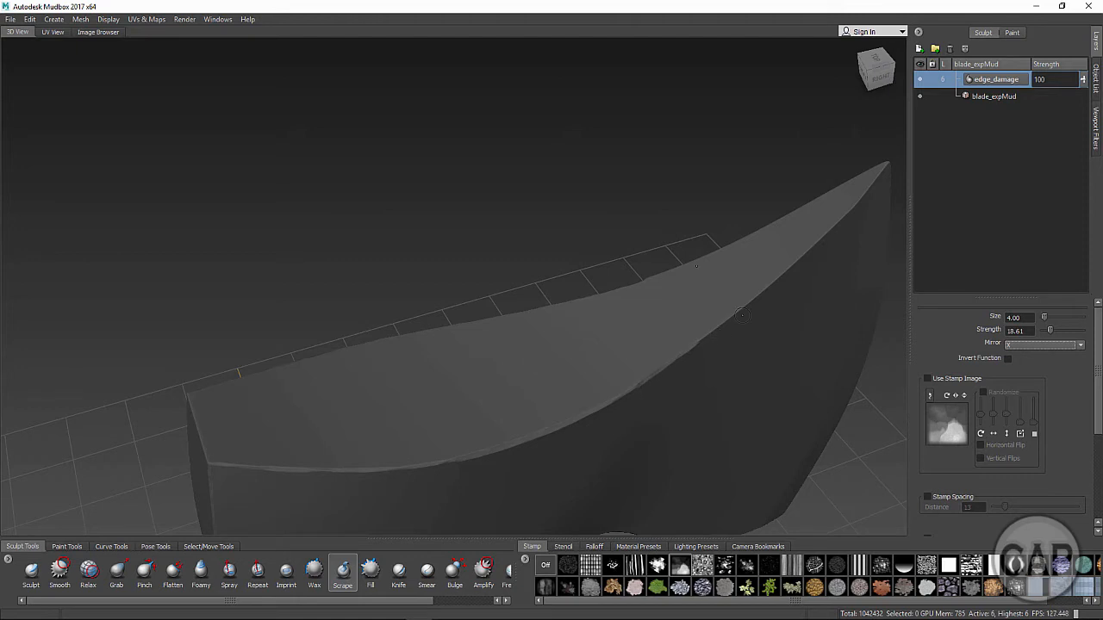
Scrape chips into the front half of the upper side edge, up to the blade's pointed tip
alt+middle_drag(714, 336, 529, 310)
alt+right_drag(528, 310, 833, 344)
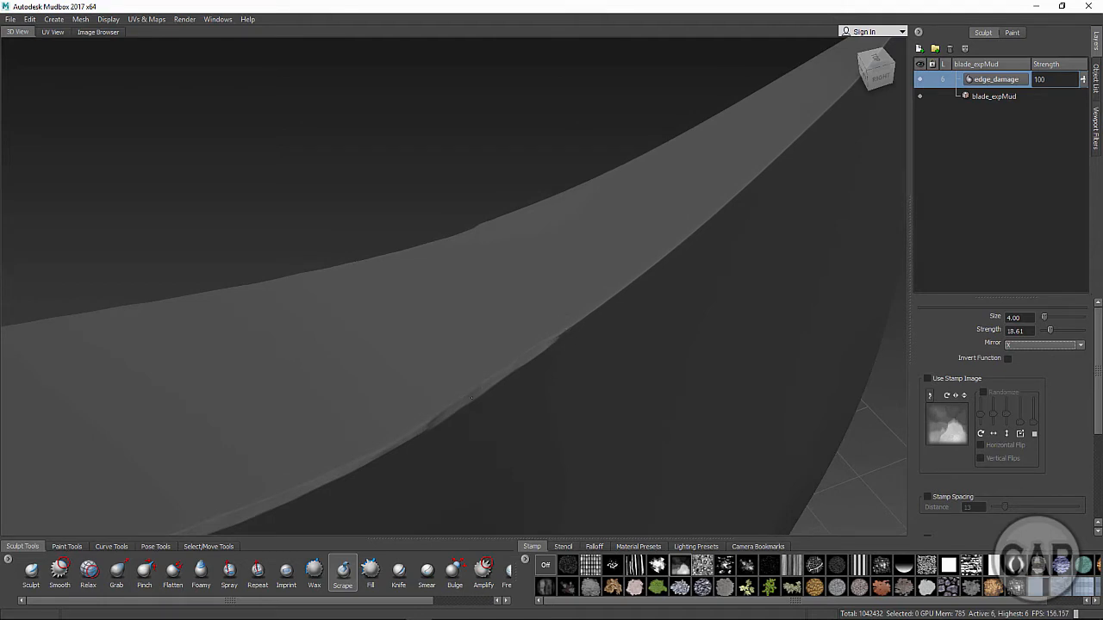
mouse_move(558, 334)
mouse_down()
mouse_move(726, 205)
mouse_move(650, 261)
mouse_move(677, 277)
mouse_move(594, 296)
mouse_up()
mouse_move(504, 286)
mouse_down()
mouse_move(557, 242)
mouse_move(476, 317)
mouse_up()
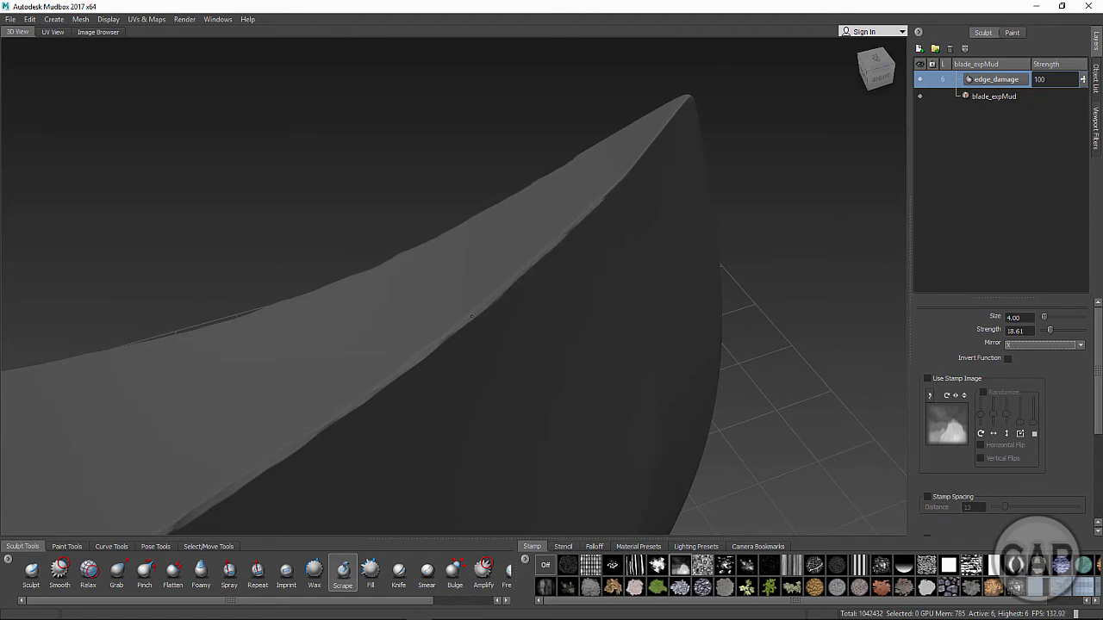
drag(601, 200, 638, 160)
Inspect the worn edges along the top of the blade and the mirrored wear on its opposite lower side
alt+drag(655, 261, 552, 259)
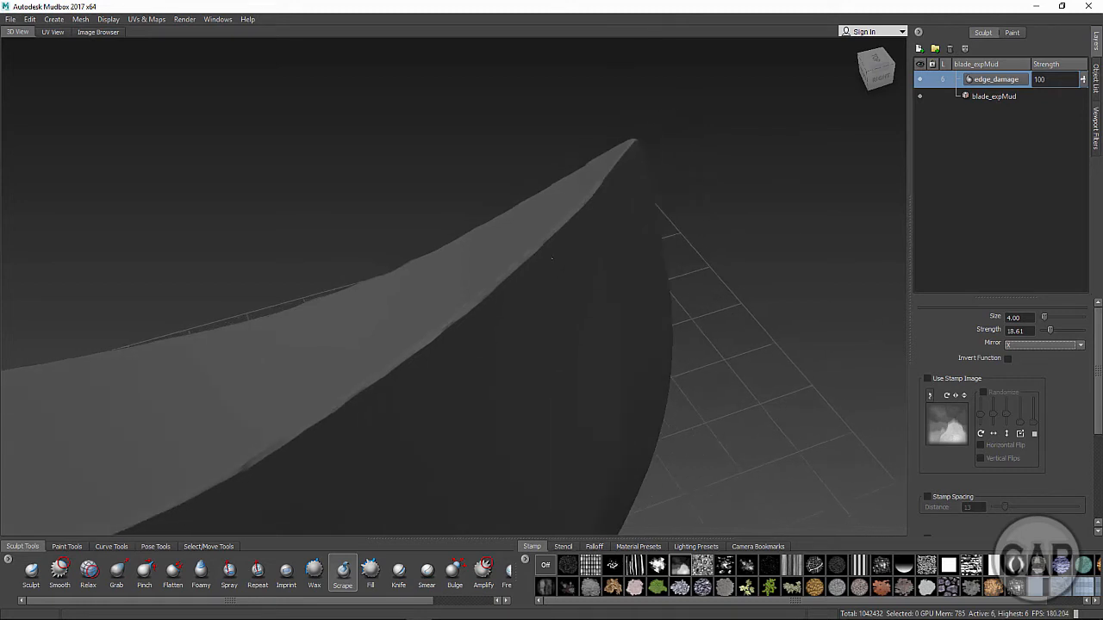
alt+middle_drag(516, 265, 732, 272)
alt+right_drag(660, 288, 555, 349)
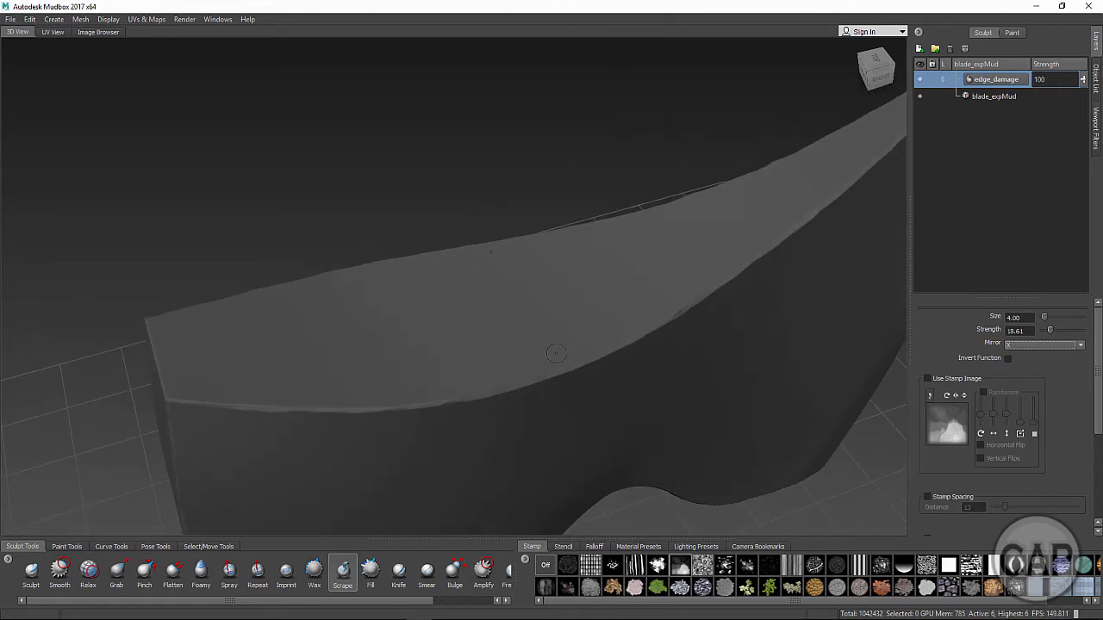
alt+drag(552, 355, 643, 443)
alt+middle_drag(573, 466, 713, 271)
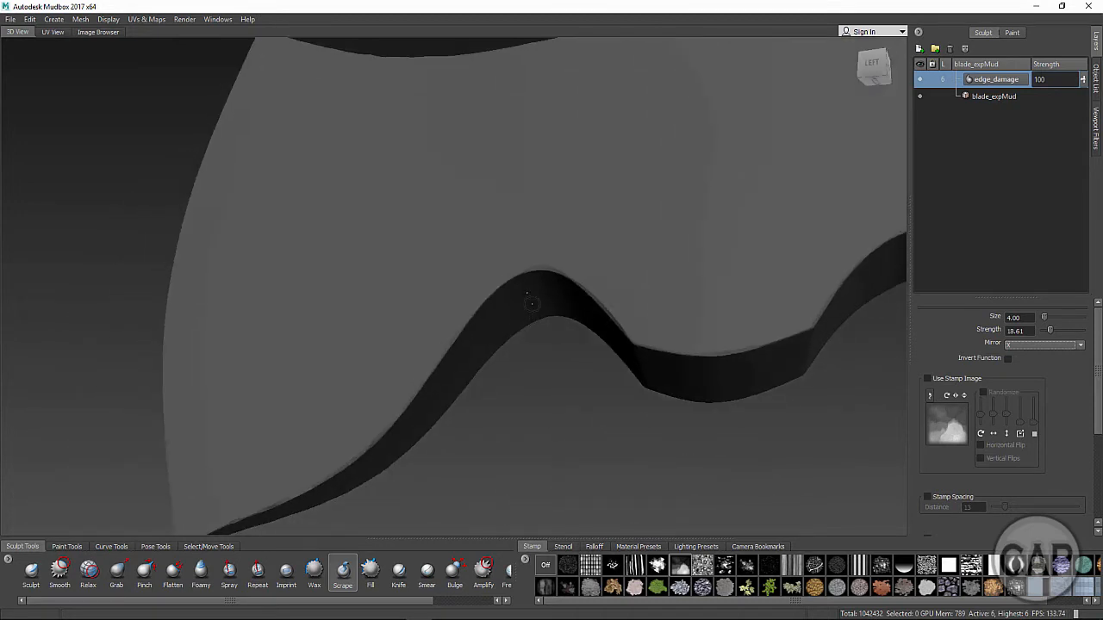
Turn off mirroring for the Scrape brush so that the blade's cutting edge can be damaged unevenly
alt+middle_drag(527, 294, 538, 250)
alt+drag(330, 239, 527, 298)
alt+middle_drag(528, 297, 371, 414)
alt+right_drag(370, 413, 276, 379)
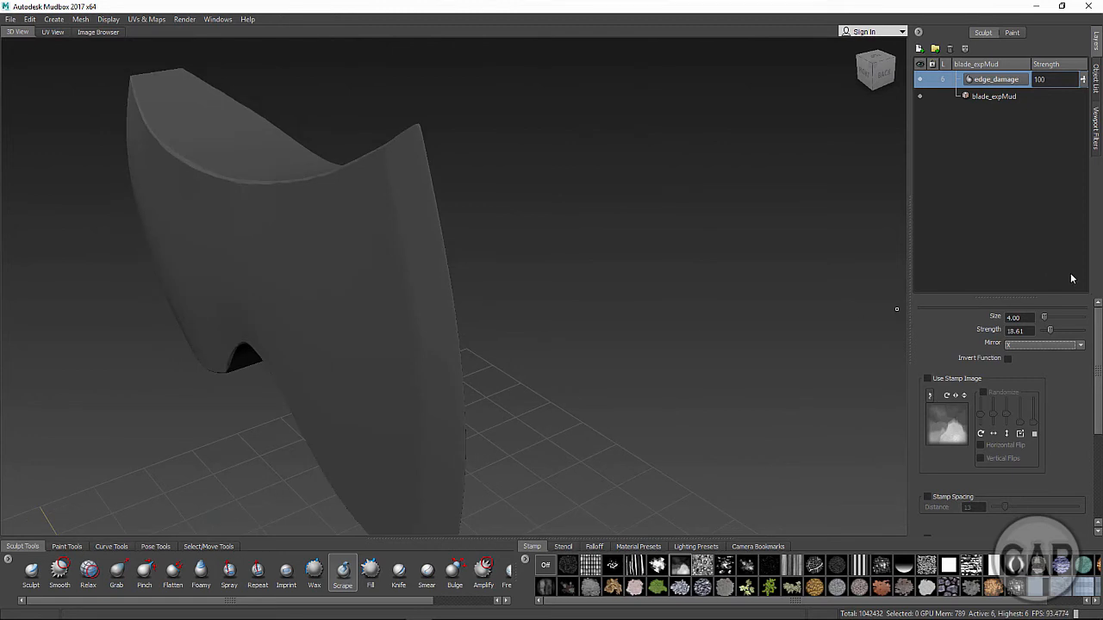
click(1044, 345)
click(1034, 355)
Reduce the Scrape brush size to 2.03 and wear down the pointed upper tip of the cutting edge
alt+drag(370, 228, 476, 346)
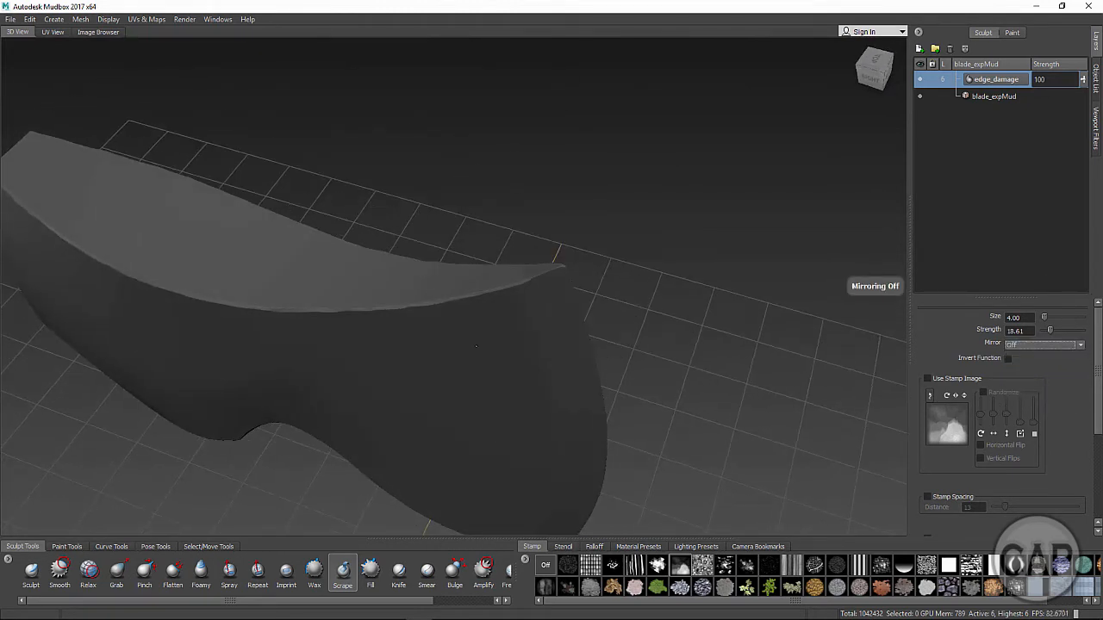
alt+right_drag(476, 346, 606, 260)
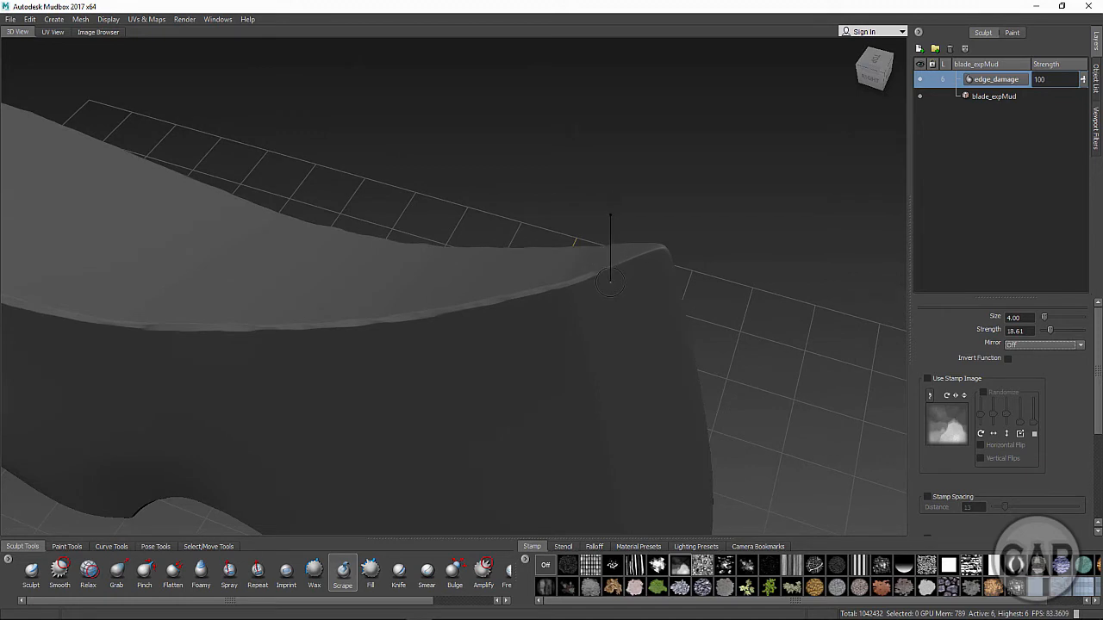
key(b)
drag(610, 282, 598, 273)
alt+drag(652, 334, 493, 269)
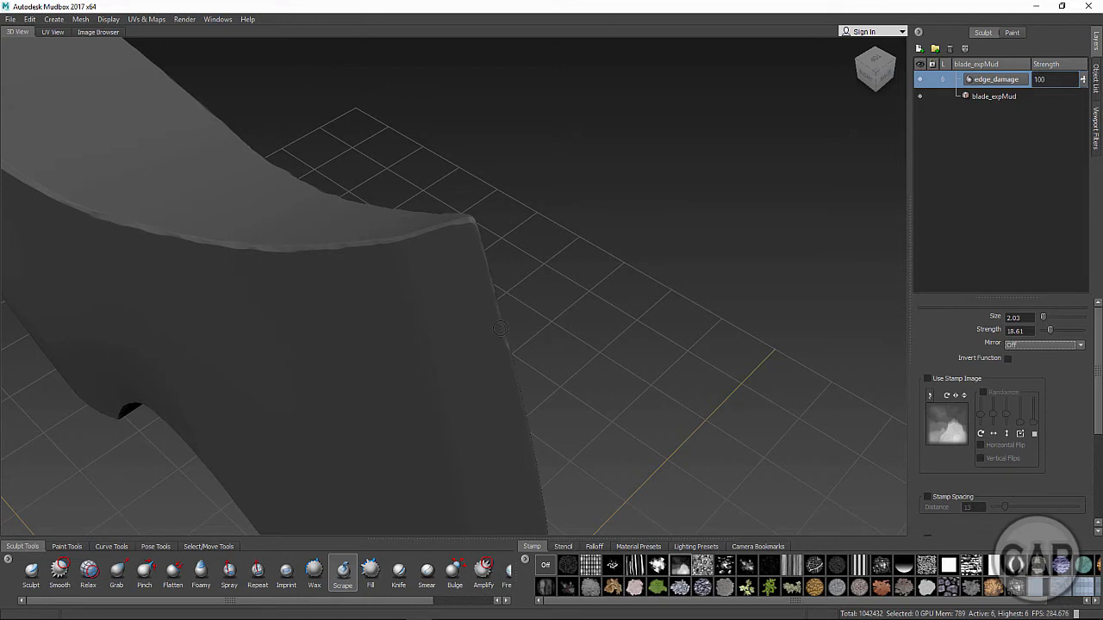
Set the Scrape brush to size 3.65 and strength 21.16 and scrape notches into the cutting edge just below the upper tip
drag(500, 334, 501, 318)
alt+drag(509, 366, 635, 242)
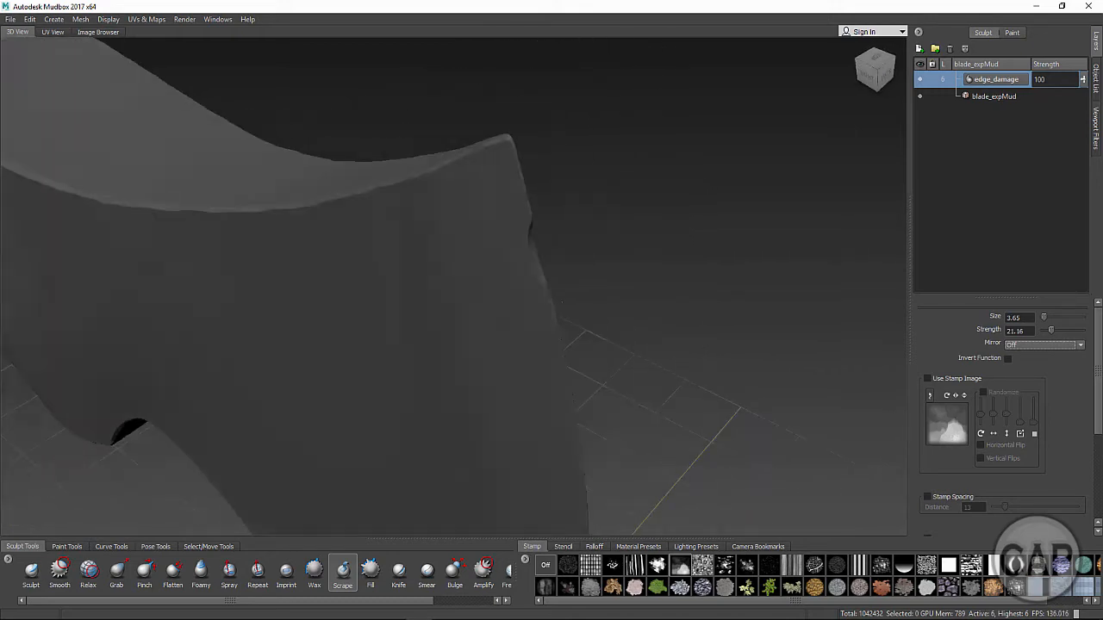
alt+drag(562, 303, 526, 289)
alt+right_drag(526, 288, 620, 275)
alt+drag(619, 275, 550, 220)
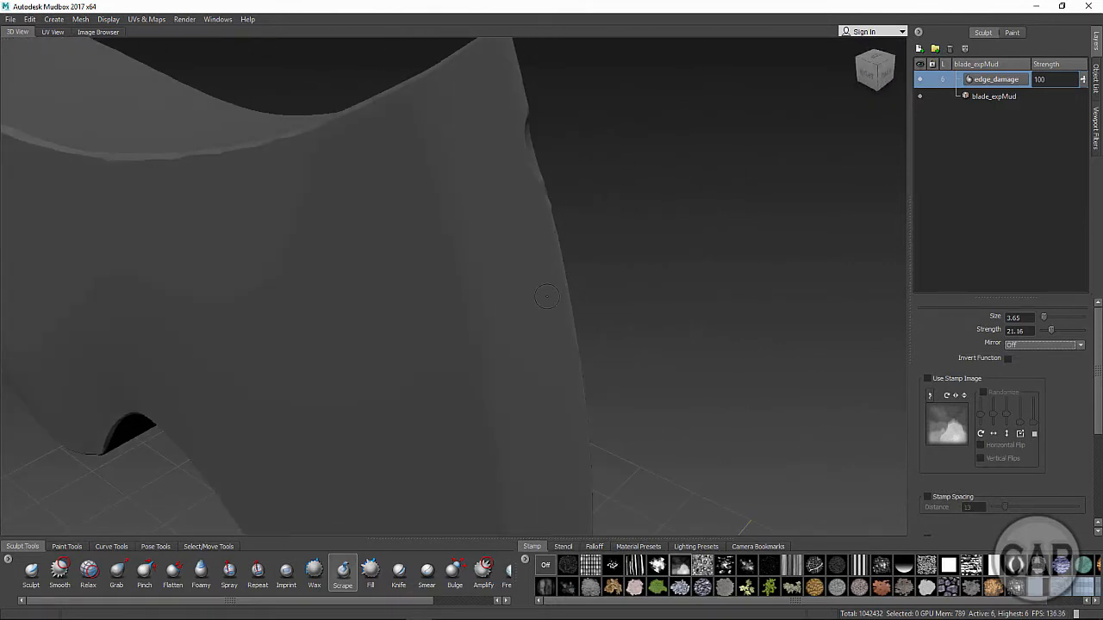
Scrape irregular chips down the middle of the cutting edge, working from both faces of the blade
alt+drag(546, 298, 358, 215)
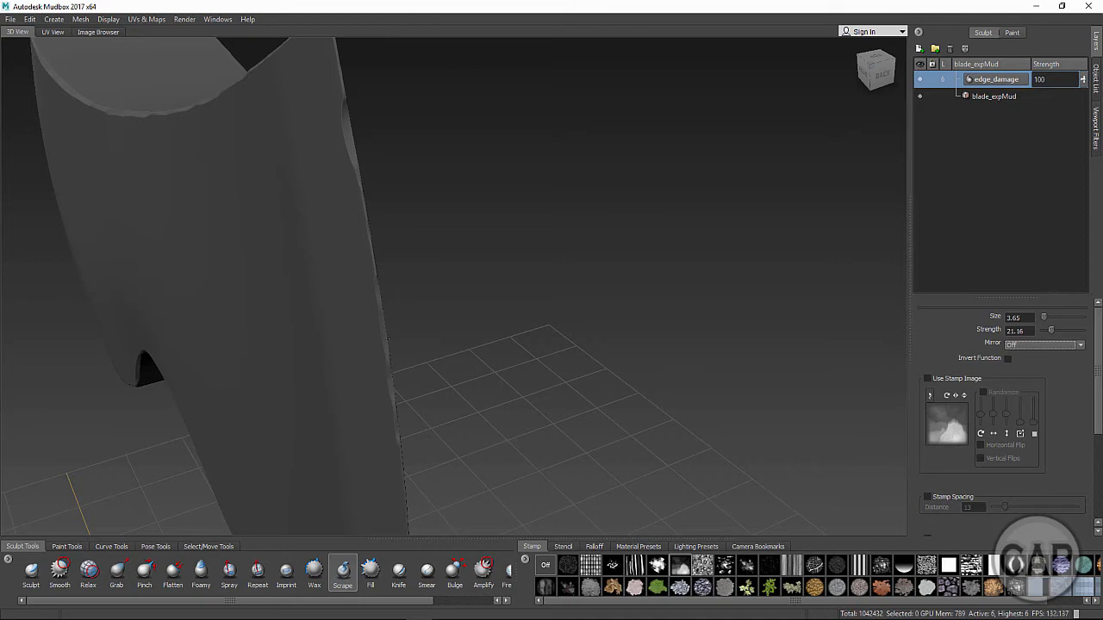
alt+drag(409, 385, 381, 236)
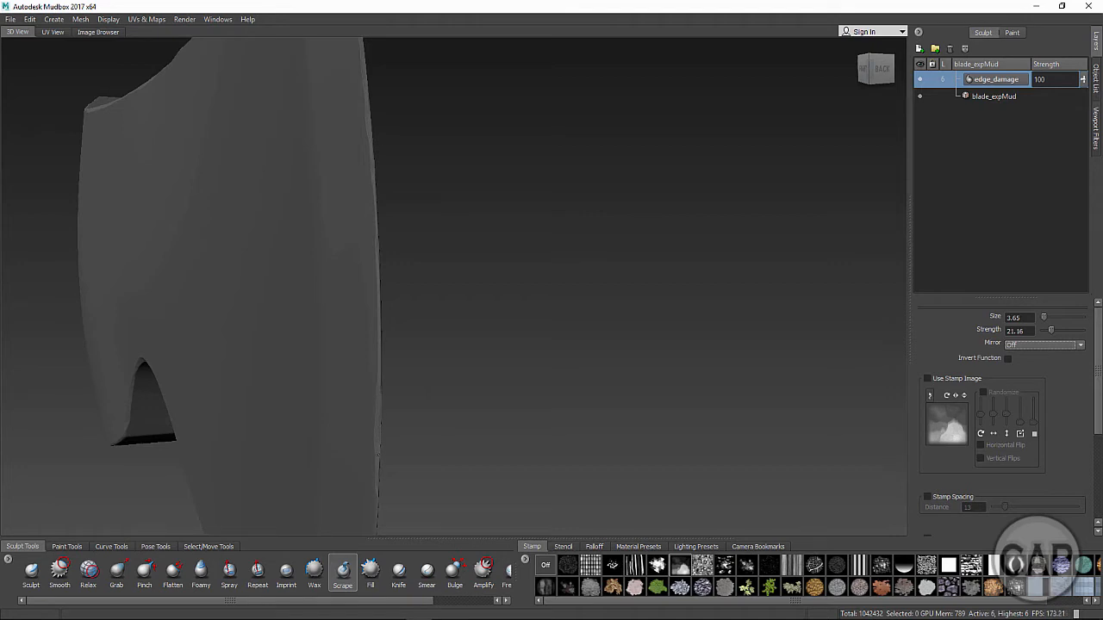
alt+drag(373, 444, 215, 421)
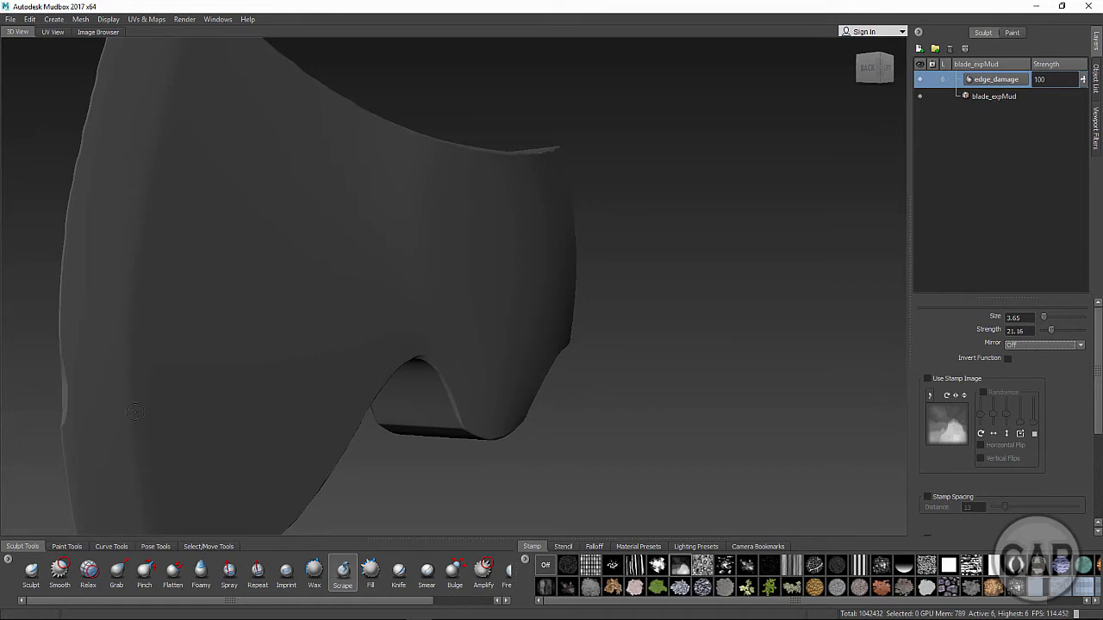
alt+drag(136, 413, 69, 325)
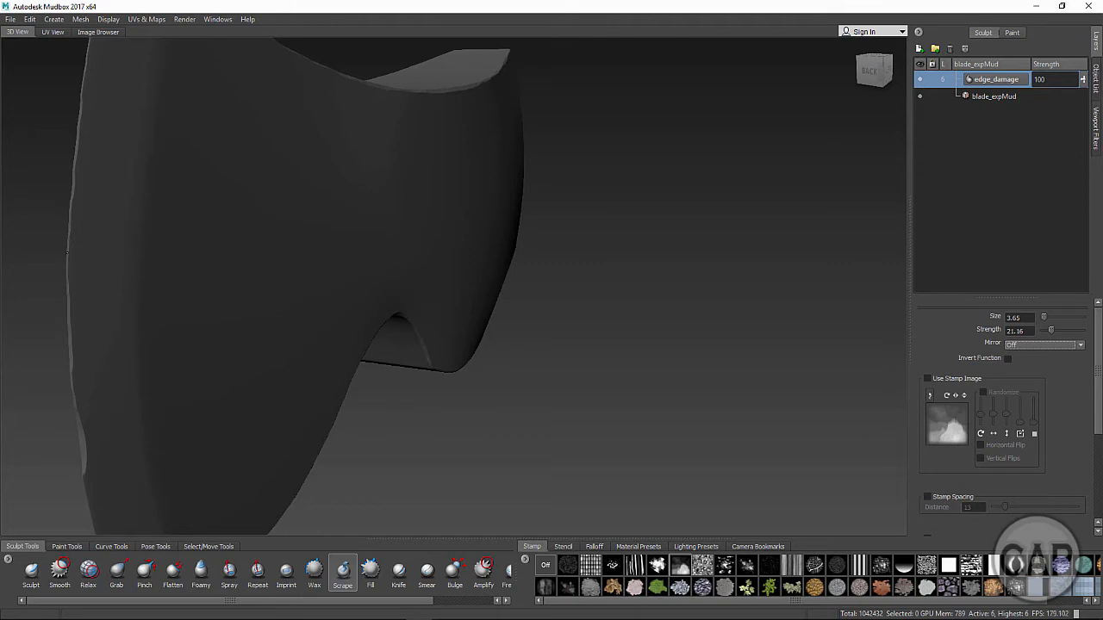
Scrape the blade's lower tip and the lower part of the cutting edge into an uneven, chipped outline
alt+drag(198, 387, 383, 299)
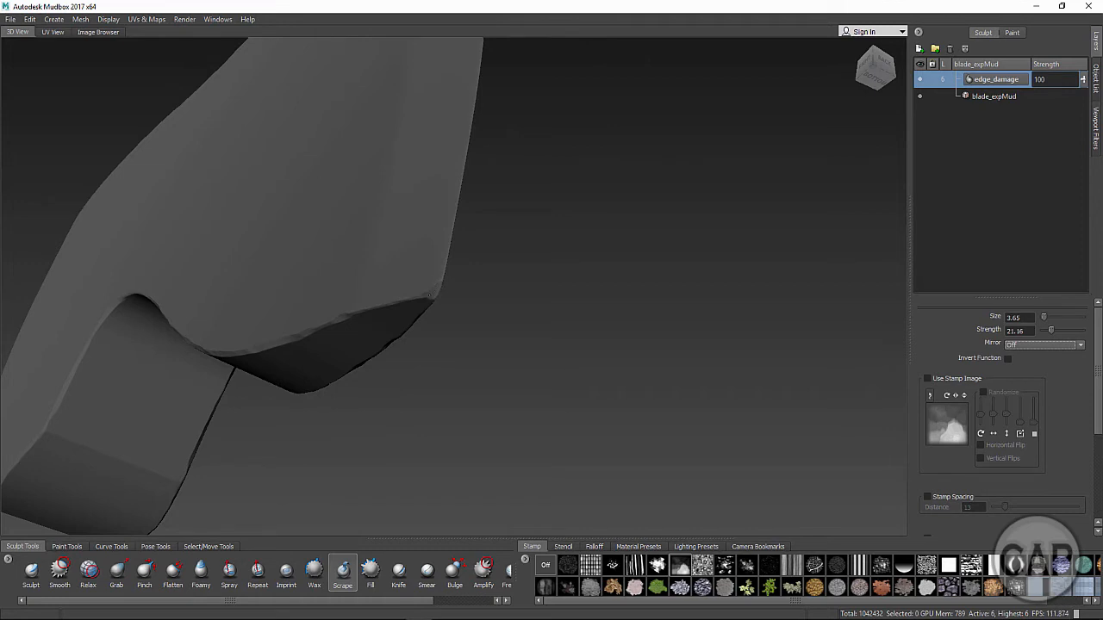
alt+drag(420, 306, 303, 289)
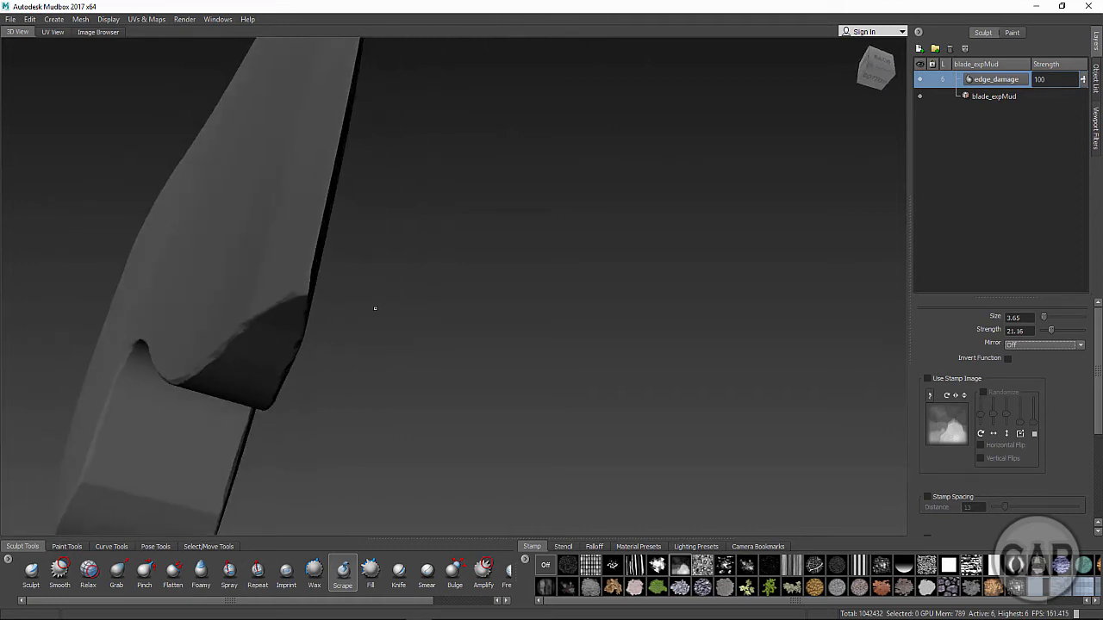
alt+drag(293, 327, 116, 294)
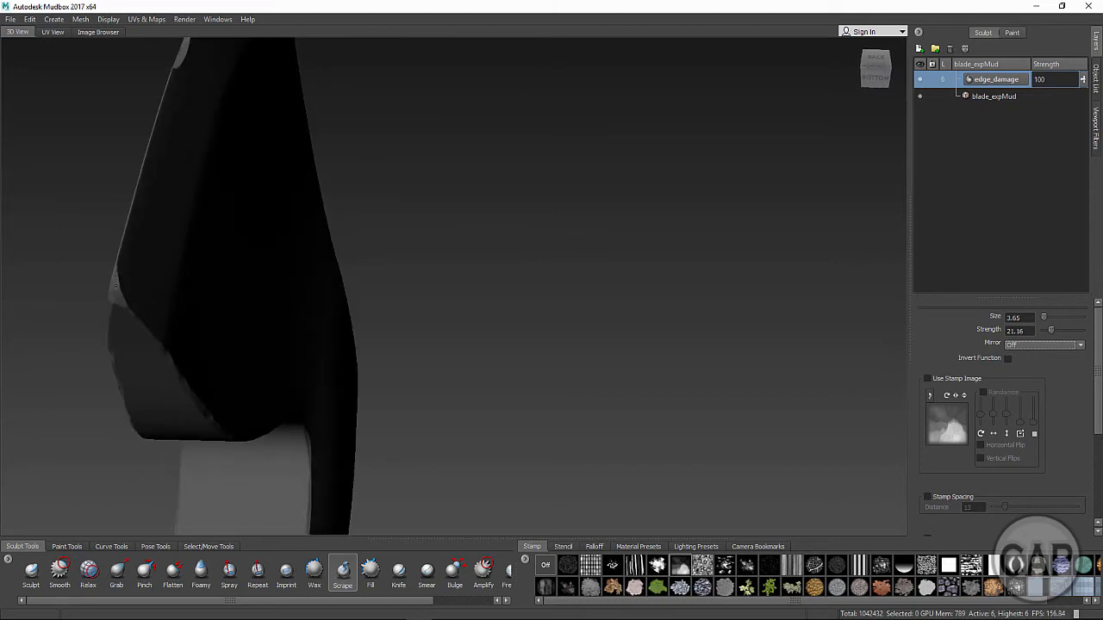
mouse_move(137, 297)
alt+mouse_down()
mouse_move(382, 370)
mouse_move(336, 367)
alt+mouse_up()
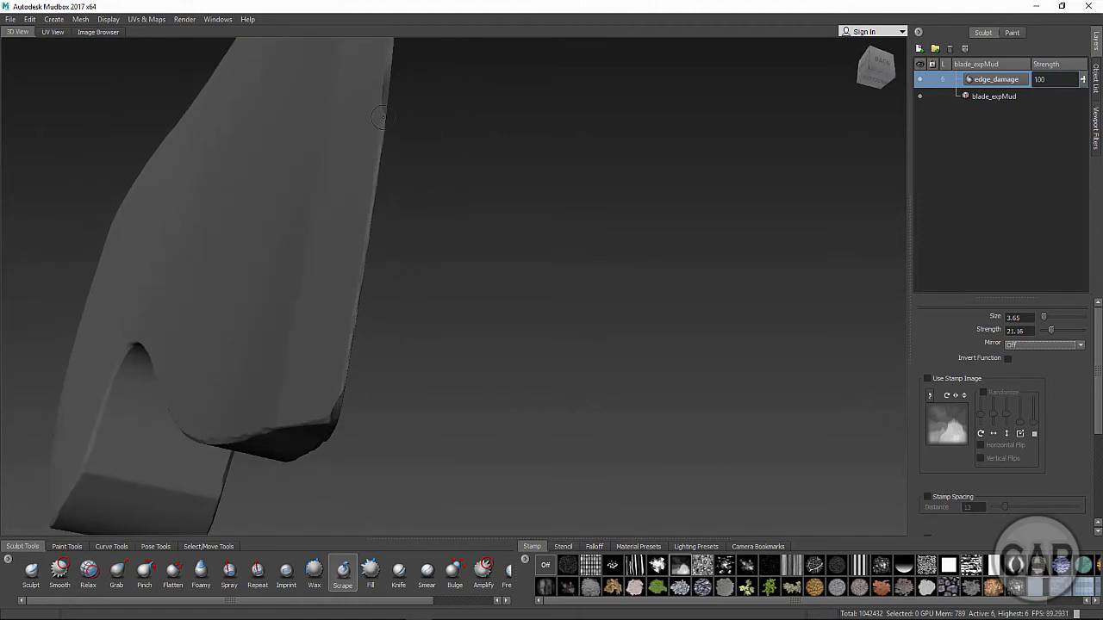
mouse_move(357, 318)
alt+mouse_down()
mouse_move(136, 337)
mouse_move(138, 417)
alt+mouse_up()
mouse_move(140, 358)
mouse_down()
mouse_move(139, 415)
mouse_move(137, 342)
mouse_up()
alt+drag(211, 380, 214, 349)
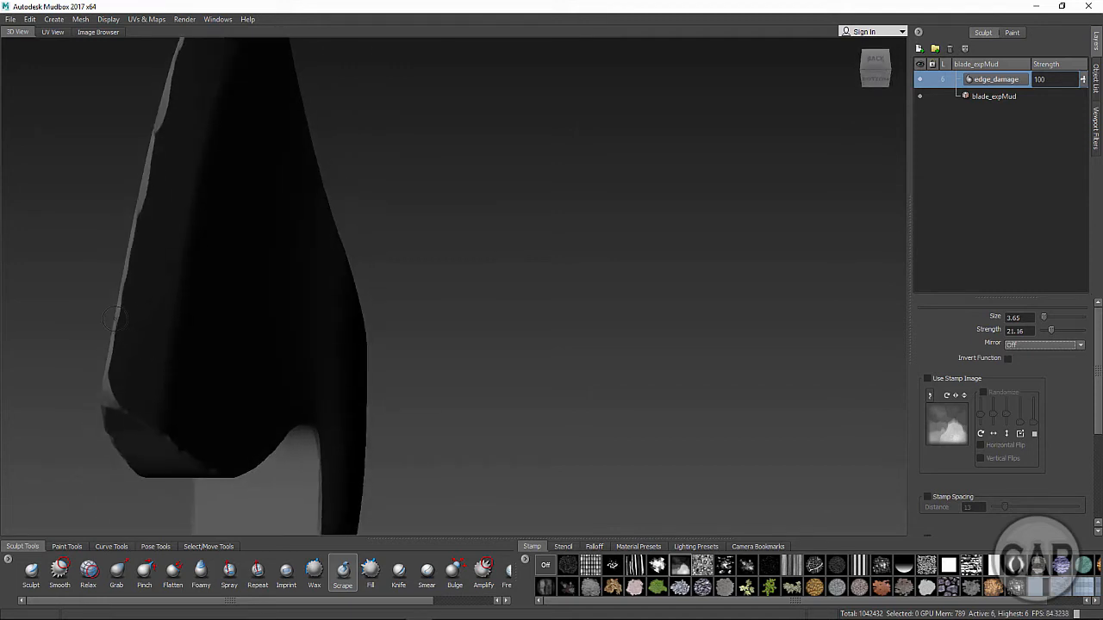
mouse_move(114, 317)
mouse_down()
mouse_move(117, 332)
mouse_move(116, 310)
mouse_move(221, 370)
mouse_move(474, 457)
mouse_move(470, 478)
mouse_move(479, 441)
mouse_move(466, 513)
mouse_up()
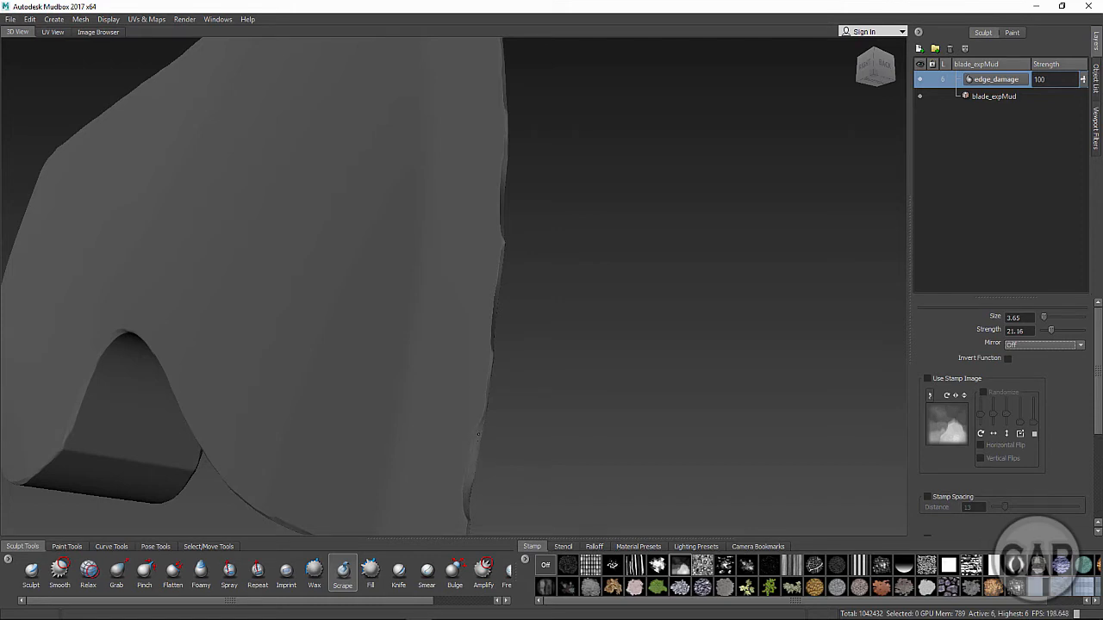
Refine the nicks along the full length of the cutting edge, checking the blade's silhouette from both sides
alt+right_drag(470, 443, 406, 411)
alt+drag(406, 411, 526, 393)
alt+drag(497, 396, 624, 410)
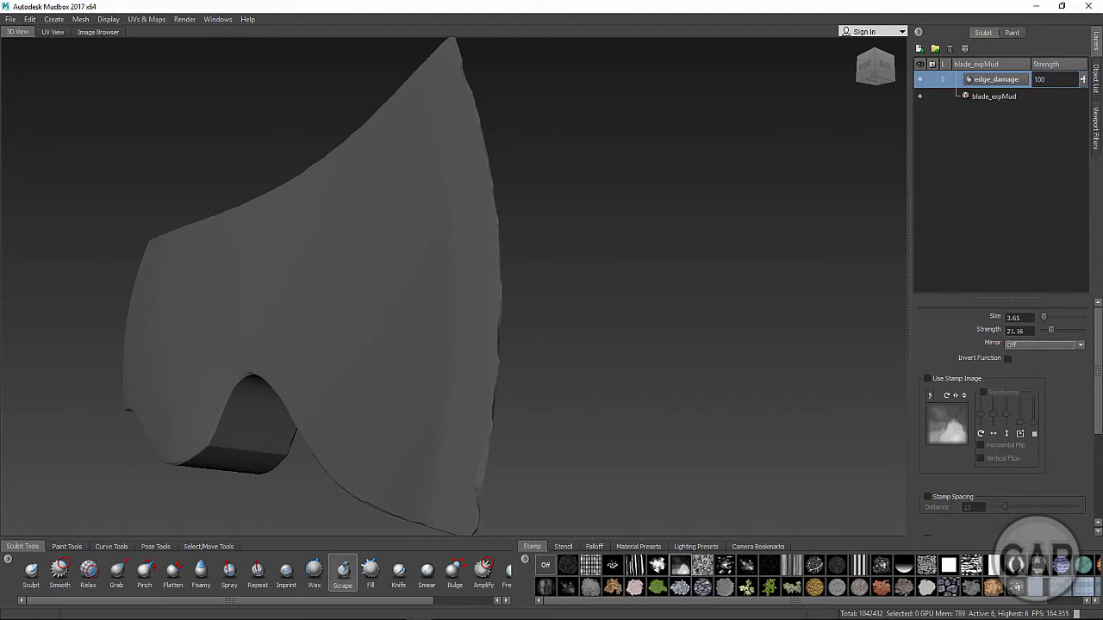
alt+drag(476, 490, 328, 454)
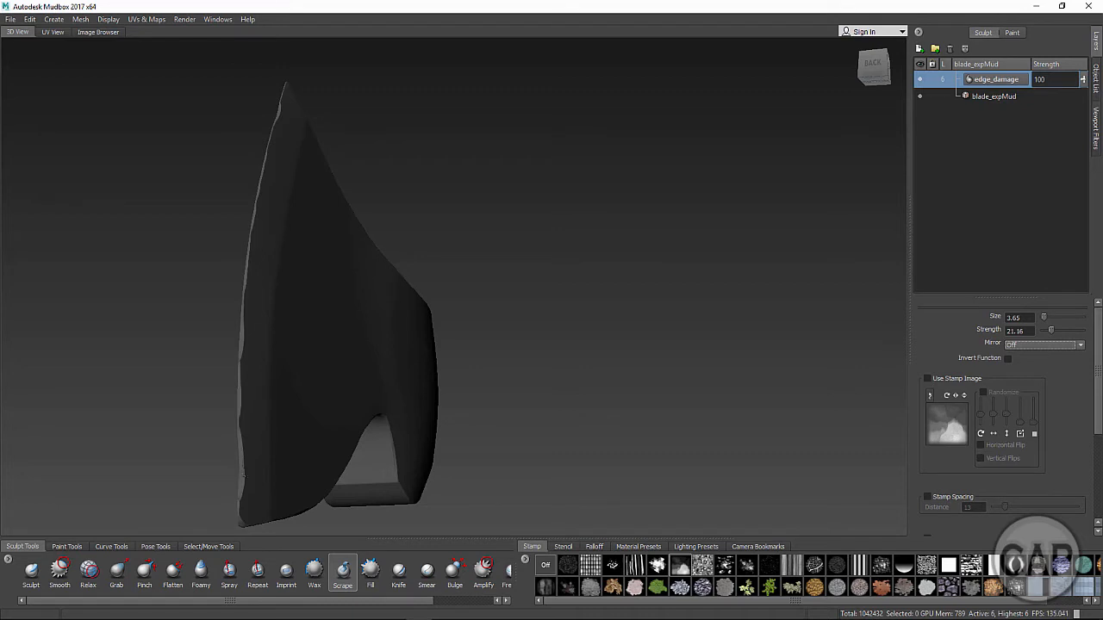
alt+drag(239, 448, 579, 358)
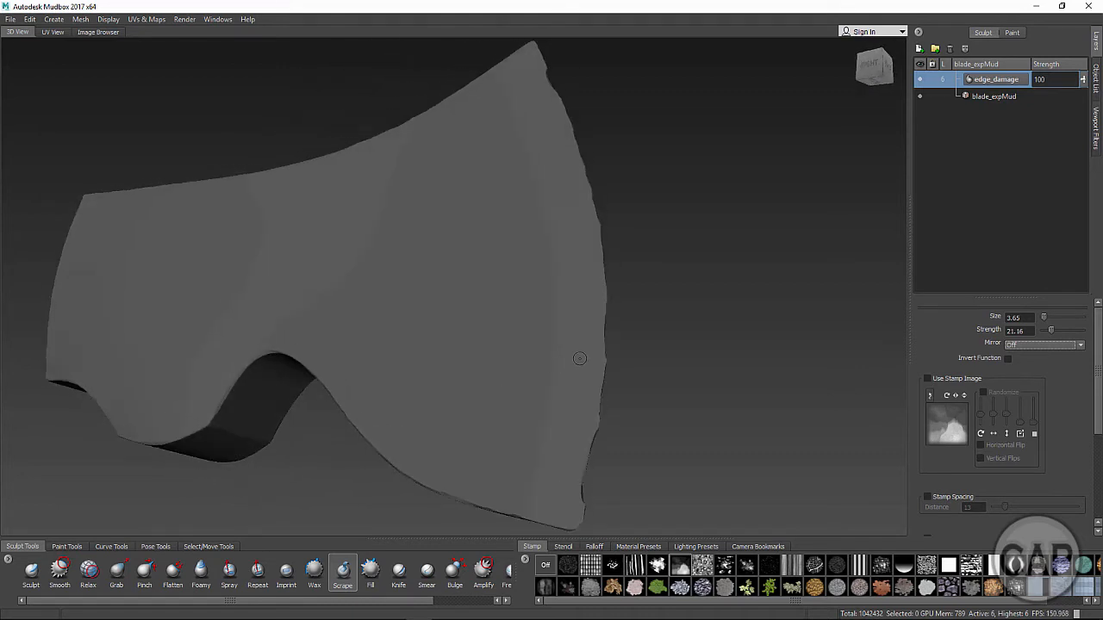
alt+drag(590, 403, 592, 425)
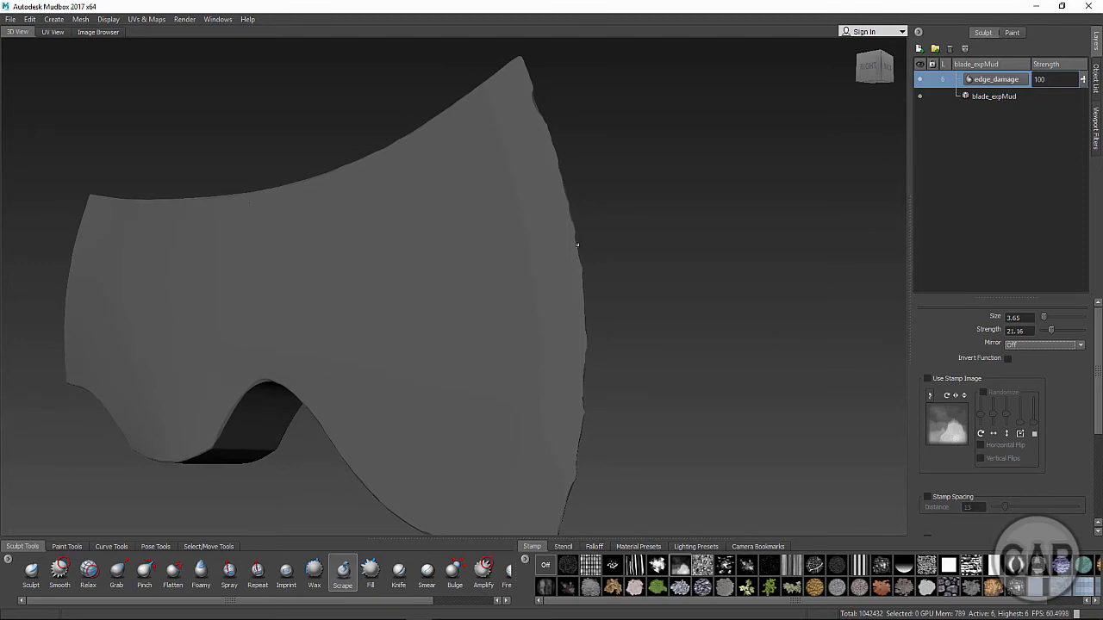
alt+drag(576, 435, 536, 396)
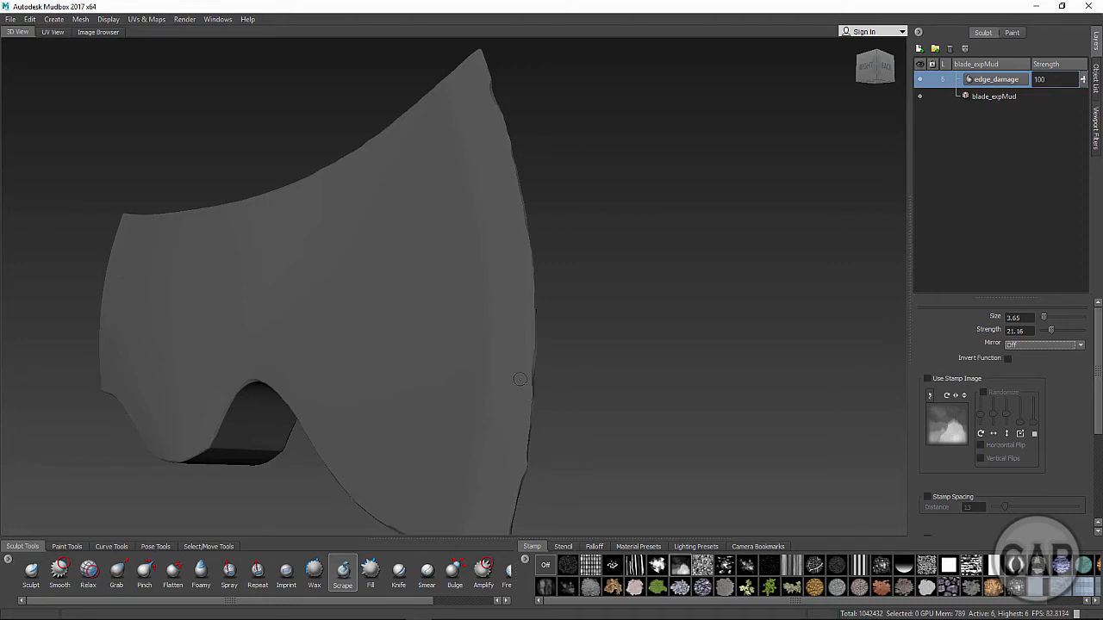
Scrape wear into the top edge and the vertical side edges of the blade's flat rear face
alt+right_drag(520, 378, 302, 337)
alt+drag(302, 336, 574, 390)
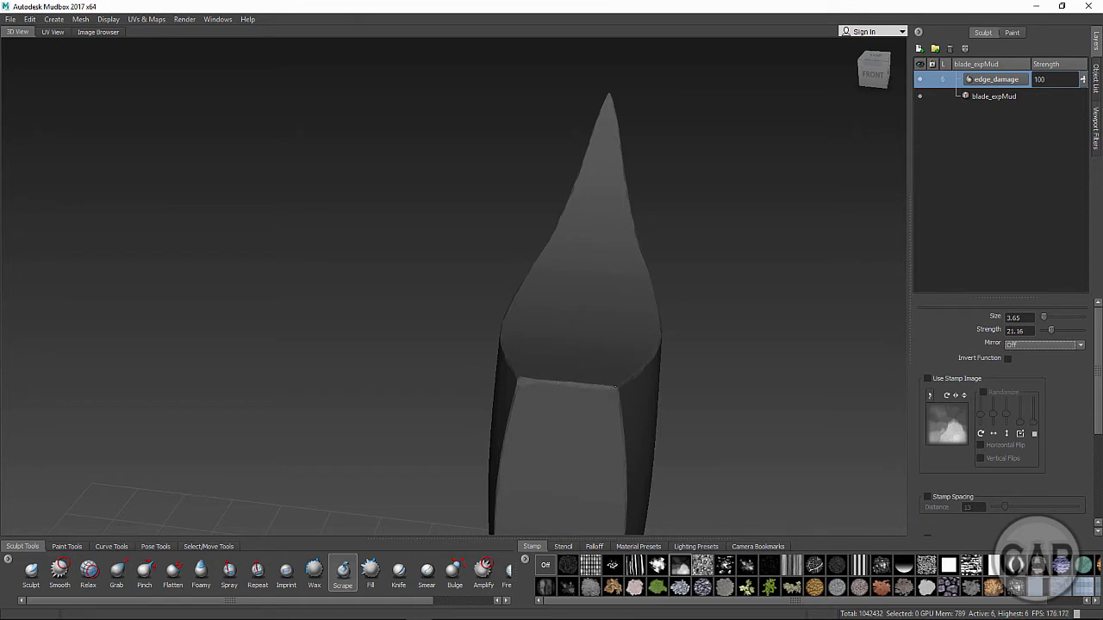
alt+drag(597, 387, 576, 448)
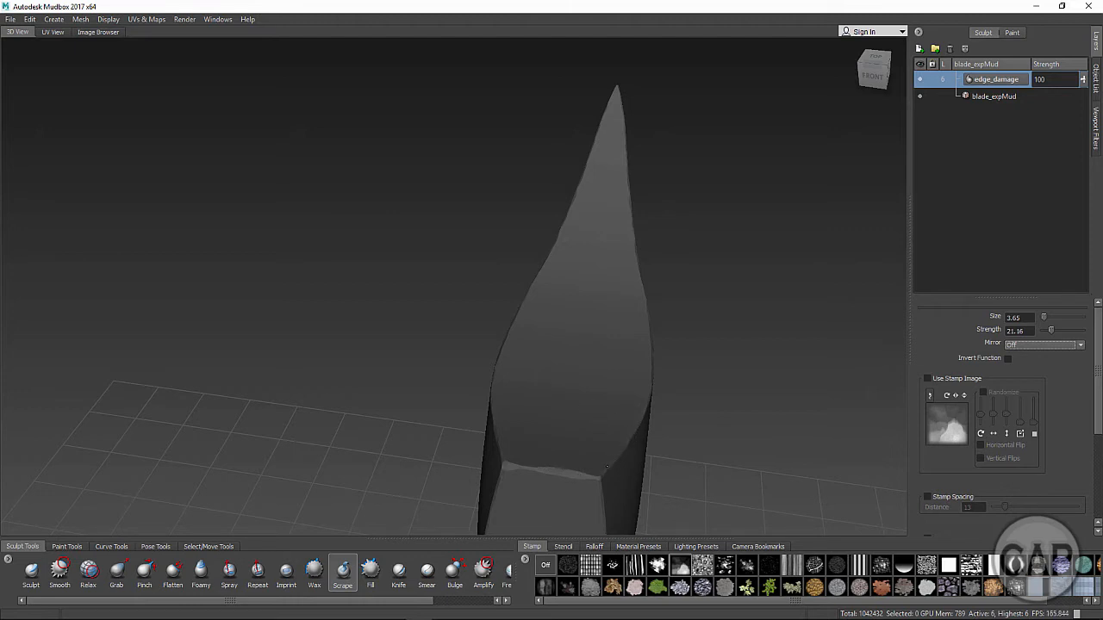
alt+drag(617, 466, 361, 350)
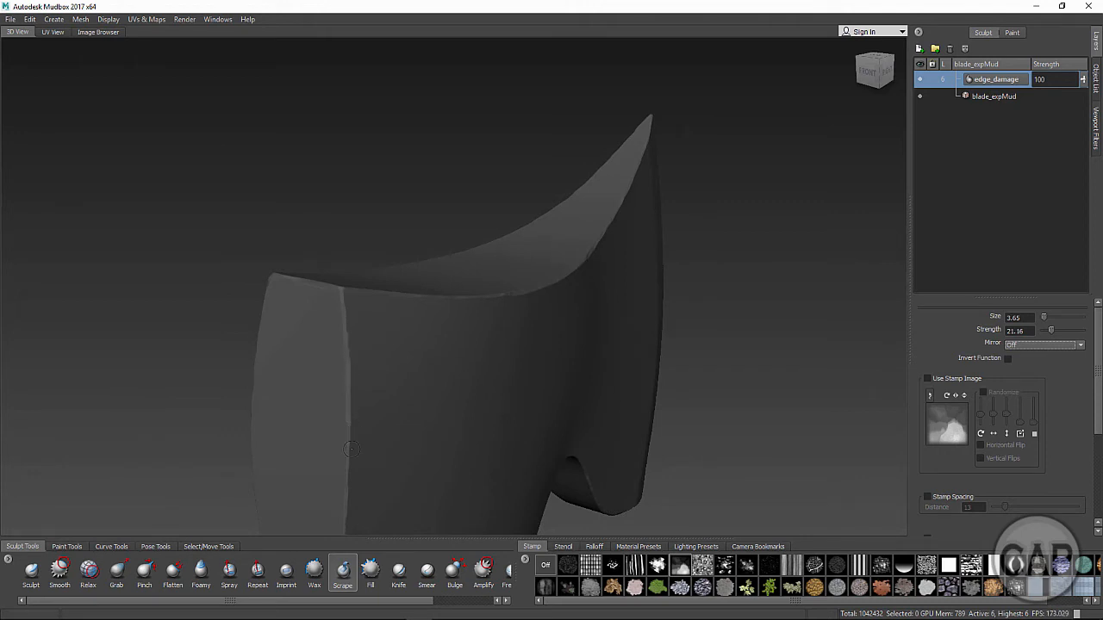
alt+drag(350, 483, 336, 361)
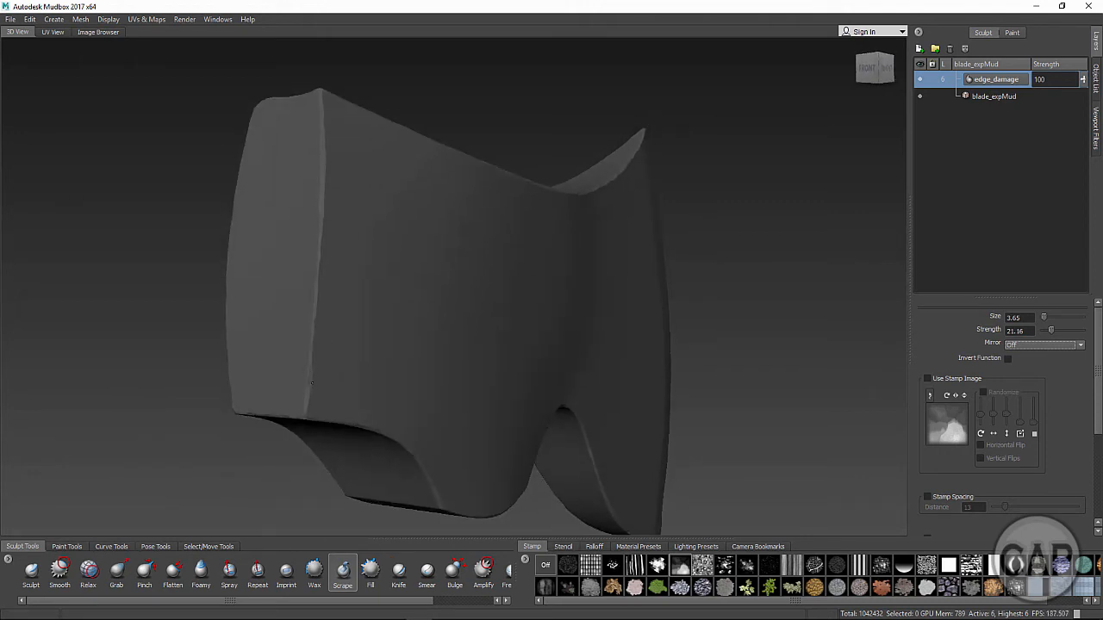
Scrape the bottom edge of the rear face and the crease across the underside behind the arch
alt+drag(403, 434, 449, 191)
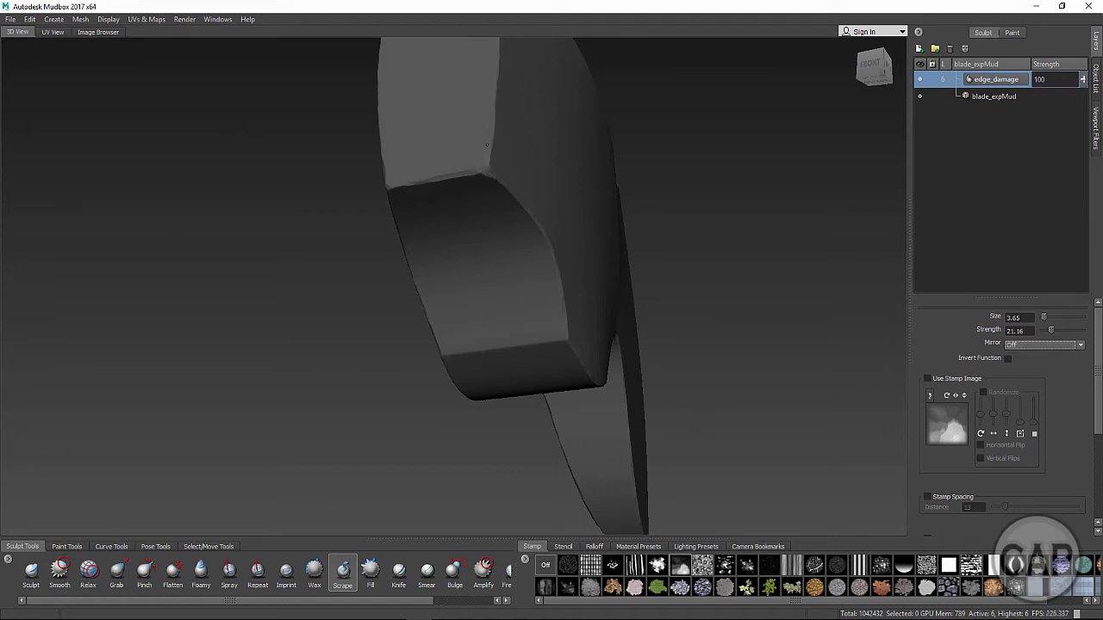
alt+drag(540, 312, 554, 298)
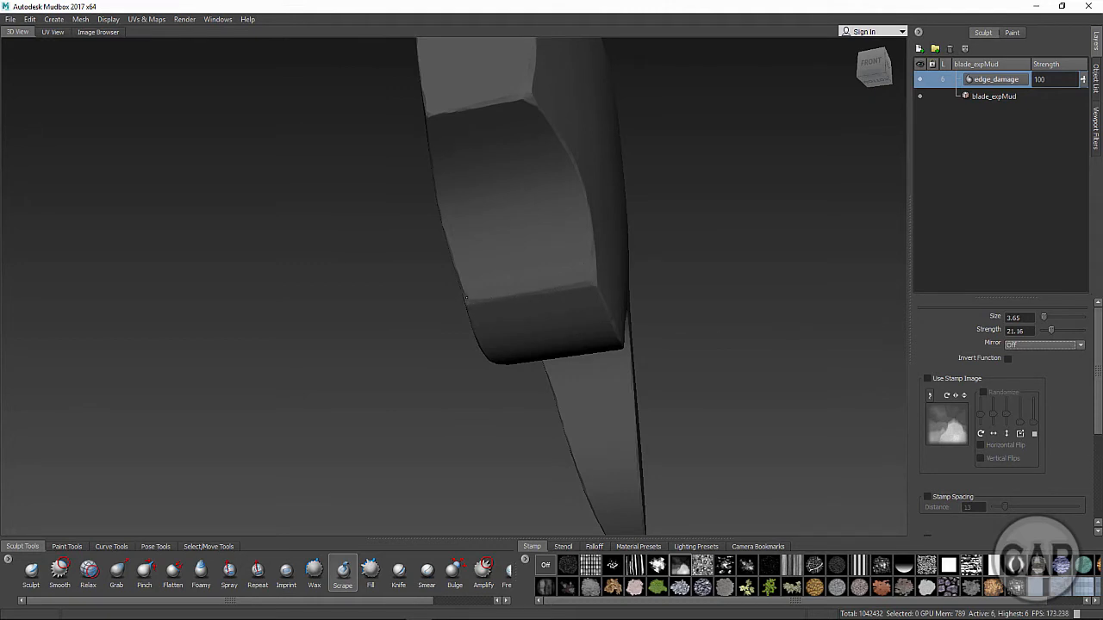
alt+drag(592, 294, 520, 265)
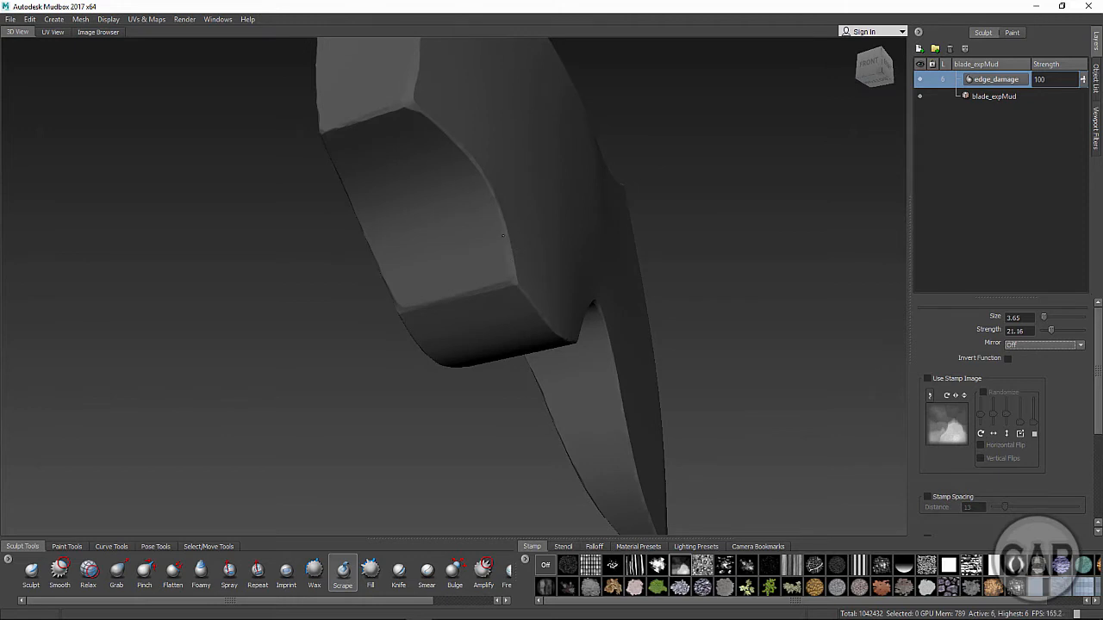
alt+drag(528, 318, 382, 323)
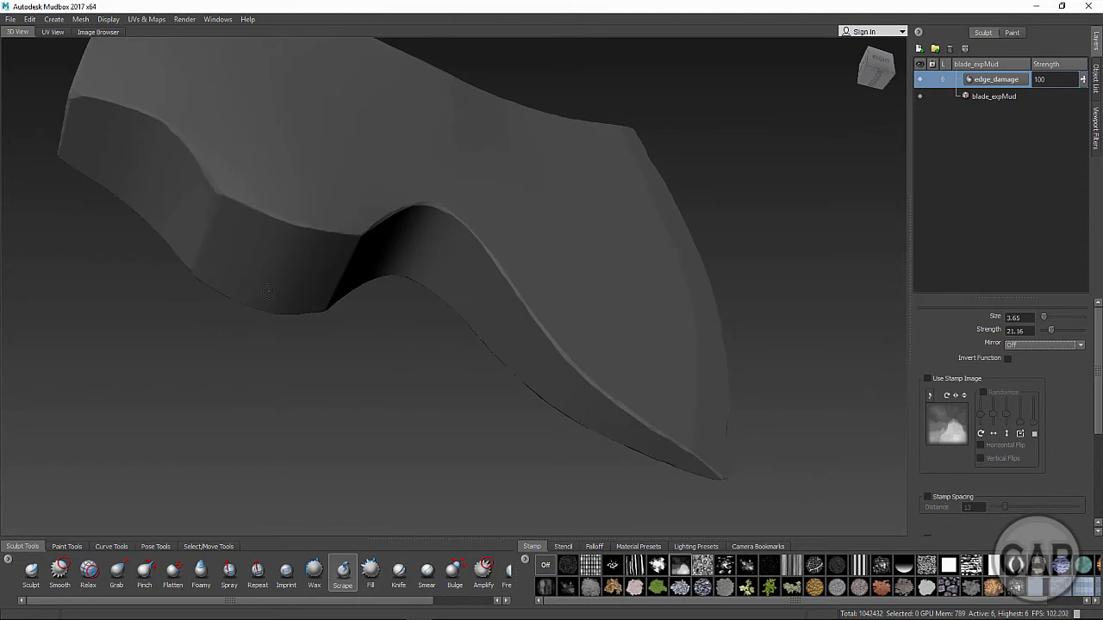
Touch up the blade's lower side edges around the arch and toward the lower tip on both sides
alt+drag(345, 233, 653, 287)
alt+drag(713, 432, 737, 428)
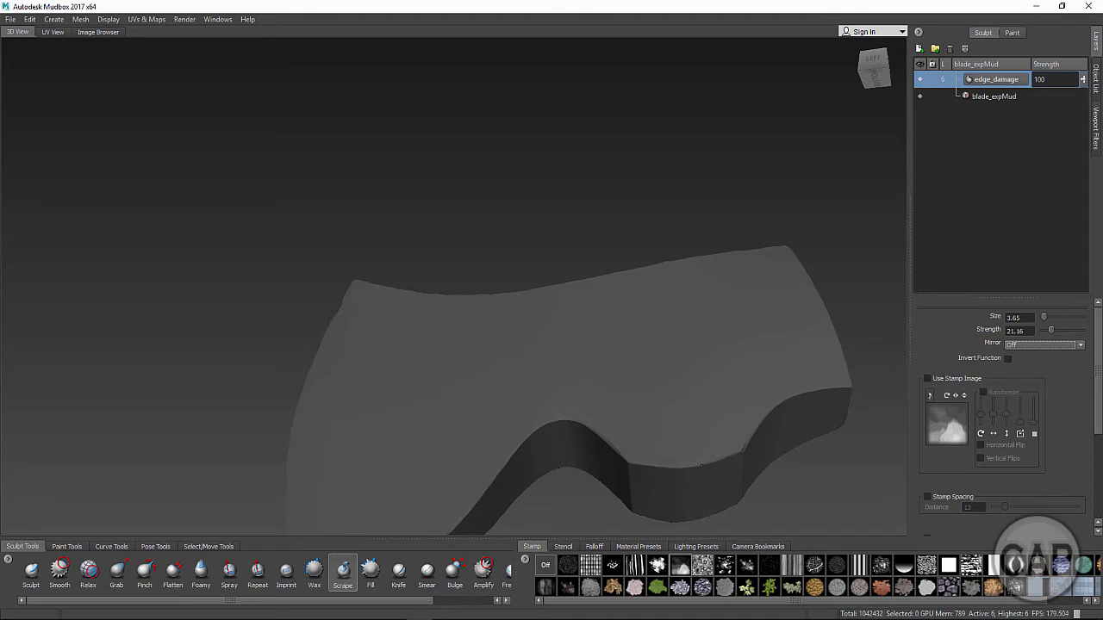
alt+drag(554, 443, 562, 449)
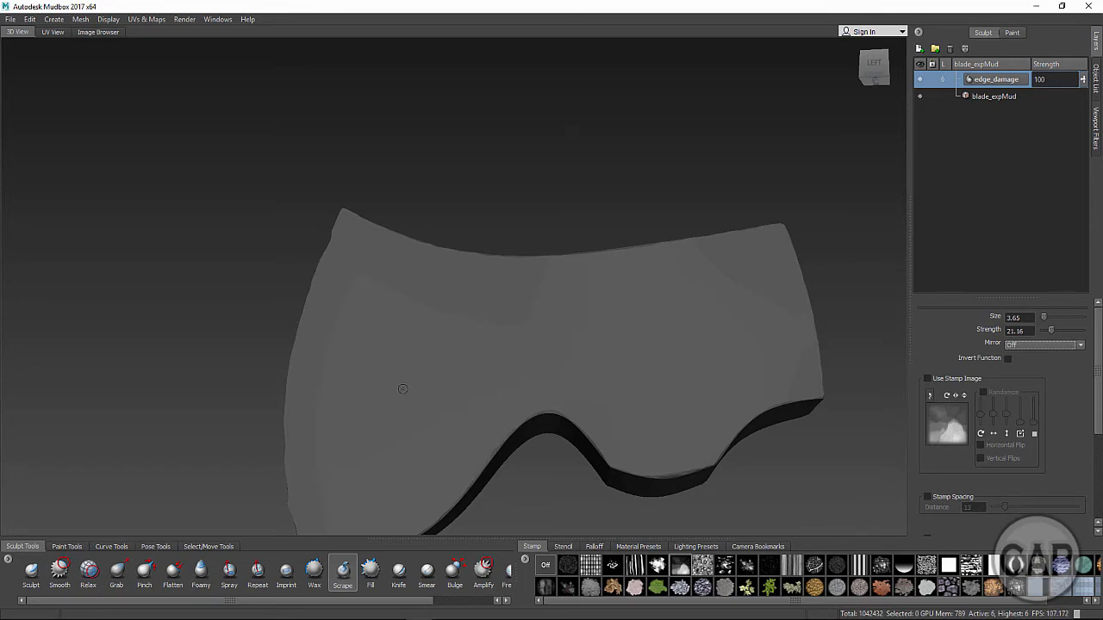
mouse_move(476, 447)
alt+mouse_down()
mouse_move(398, 412)
mouse_move(414, 398)
alt+mouse_up()
alt+right_drag(415, 398, 497, 404)
alt+middle_drag(497, 404, 580, 358)
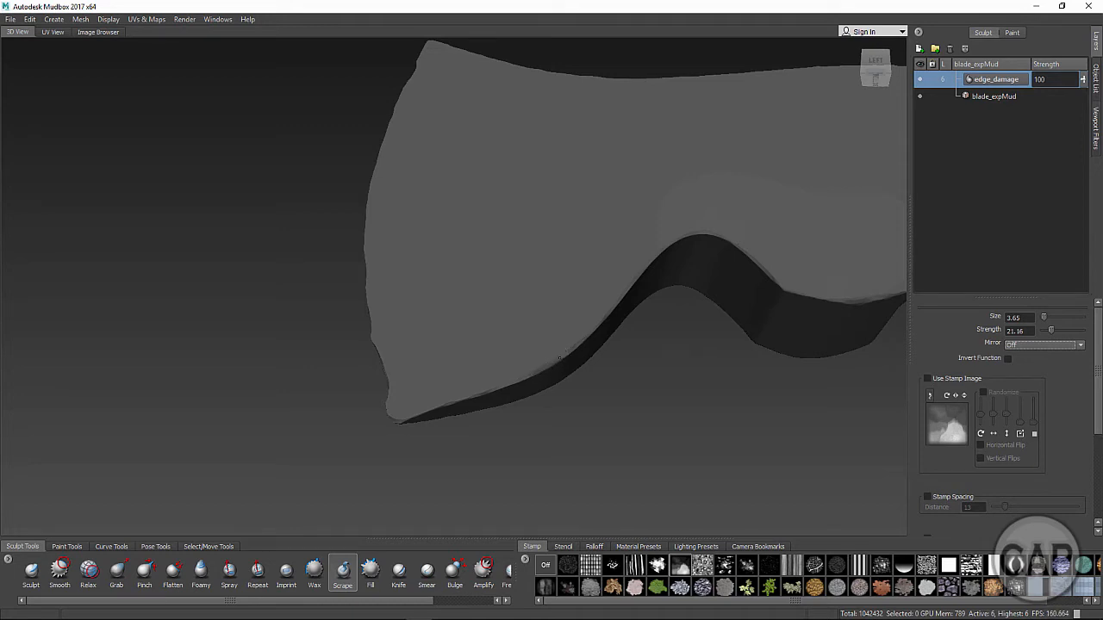
alt+drag(558, 360, 467, 359)
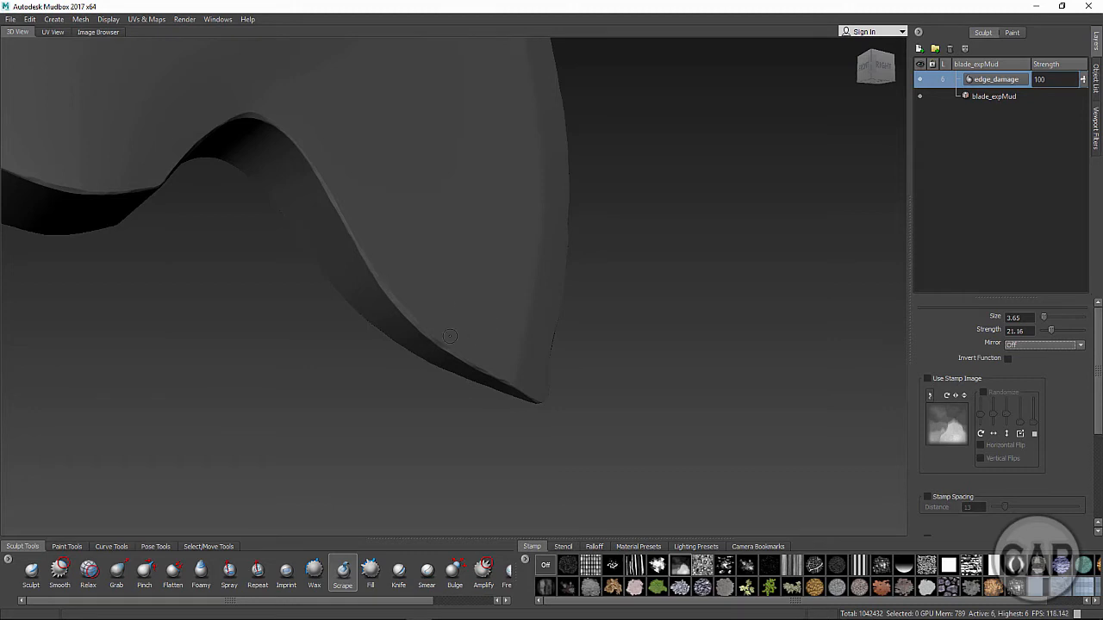
Inspect the finished edge damage on the whole blade from the side, top and rear
alt+drag(453, 339, 449, 387)
alt+right_drag(472, 389, 345, 380)
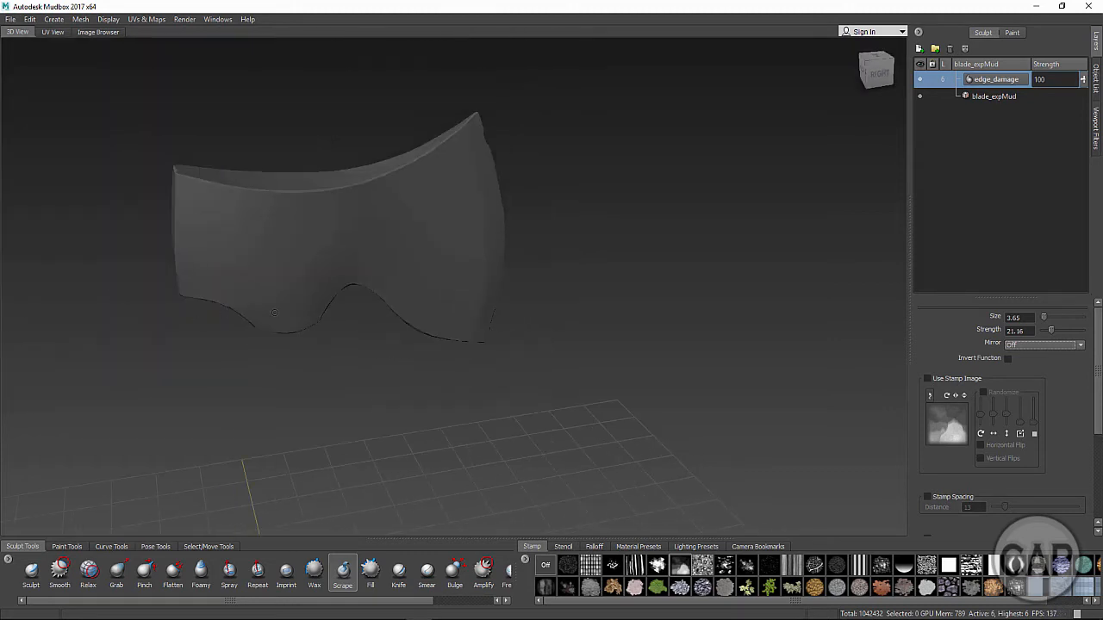
alt+middle_drag(345, 379, 406, 415)
alt+drag(406, 415, 306, 326)
alt+drag(408, 366, 357, 368)
alt+right_drag(358, 368, 619, 395)
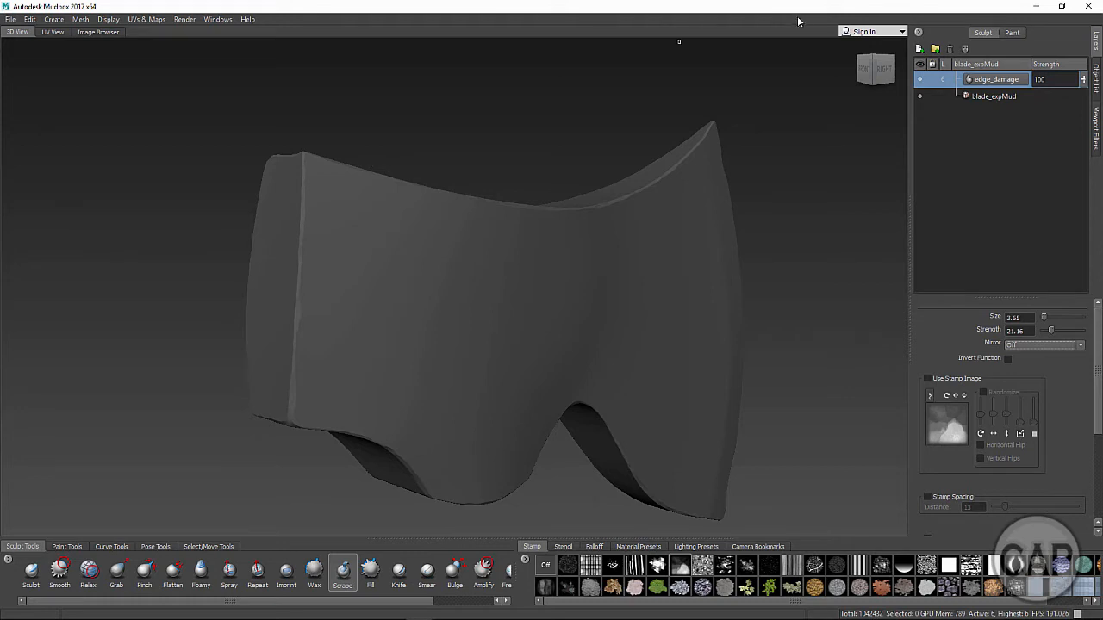
Add a new sculpt layer above edge_damage and name it texture_1
click(918, 49)
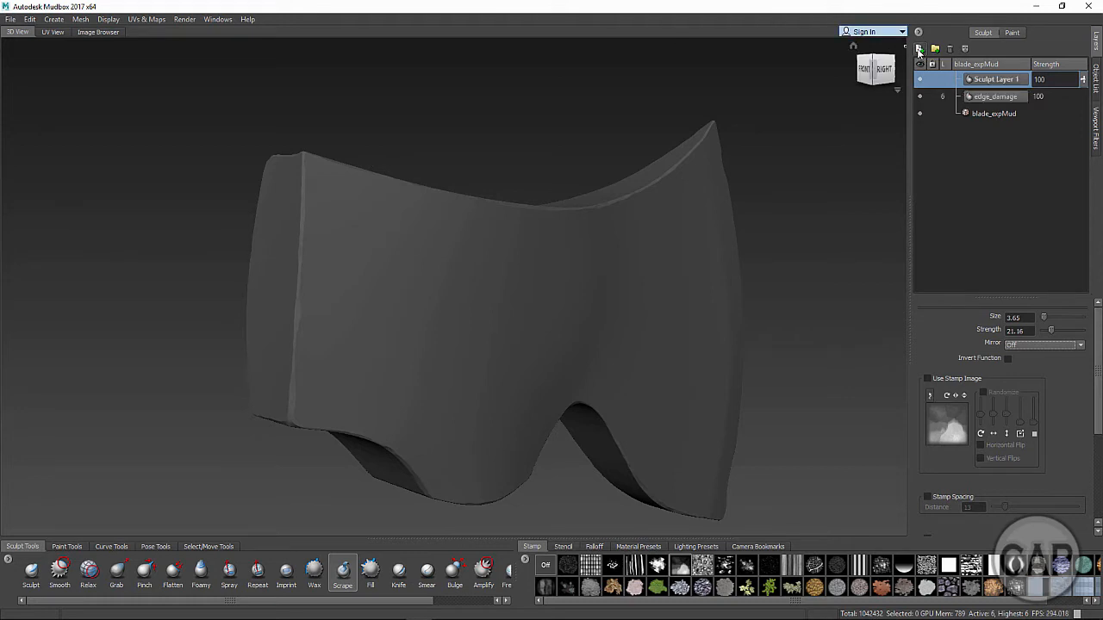
double_click(992, 81)
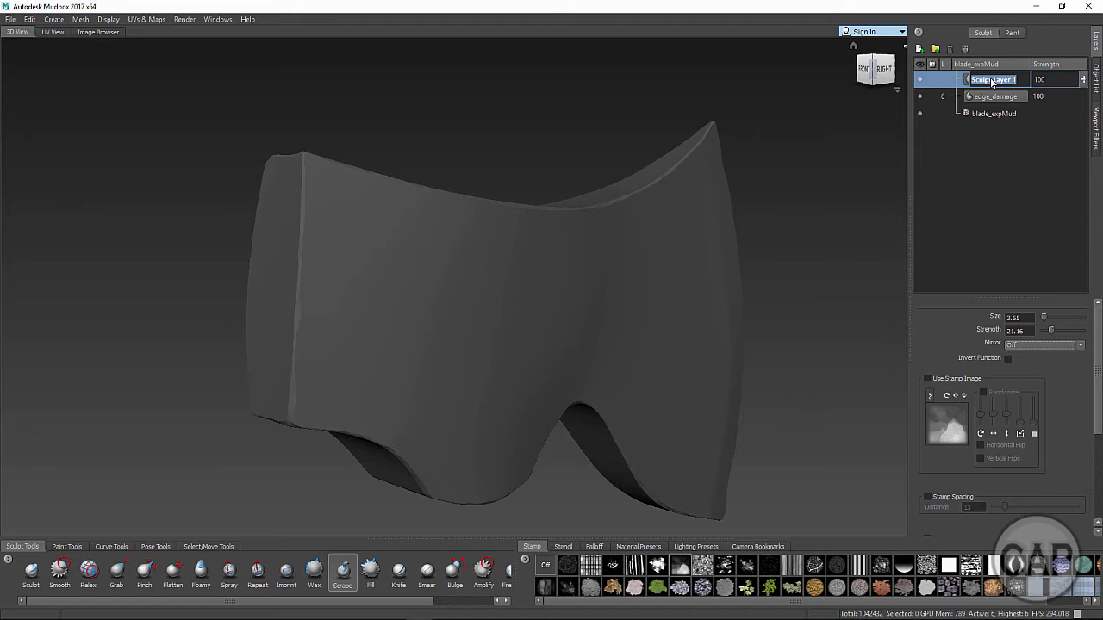
text(texture_1)
key(Return)
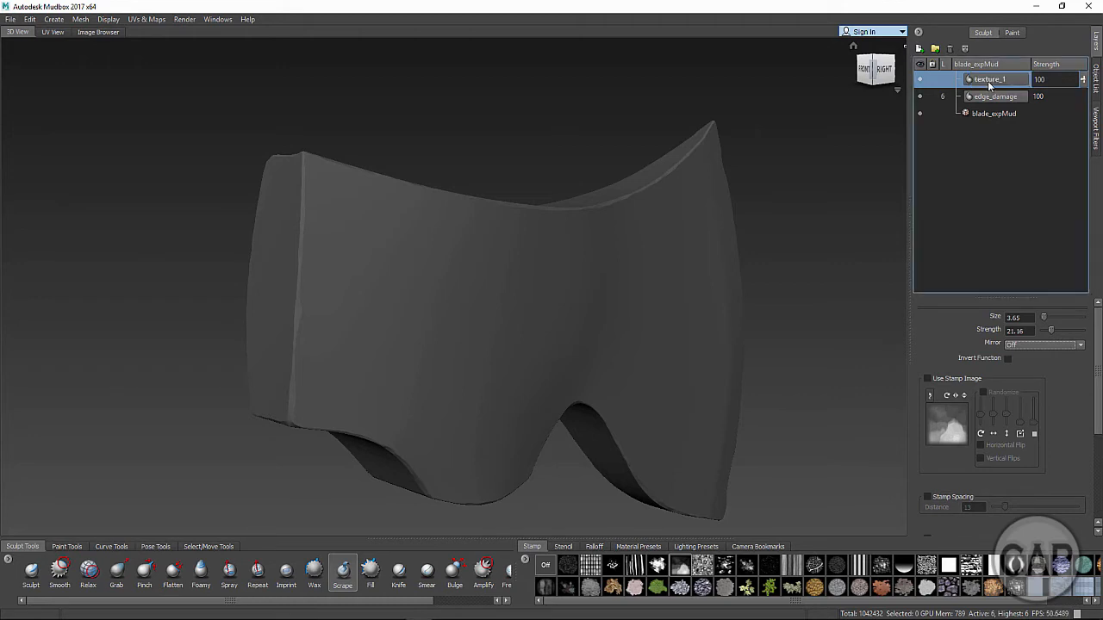
Save the scene as blade_expMud_v03.mub in the project's mudbox folder
alt+drag(795, 209, 519, 293)
alt+middle_drag(541, 312, 531, 276)
alt+drag(530, 276, 453, 249)
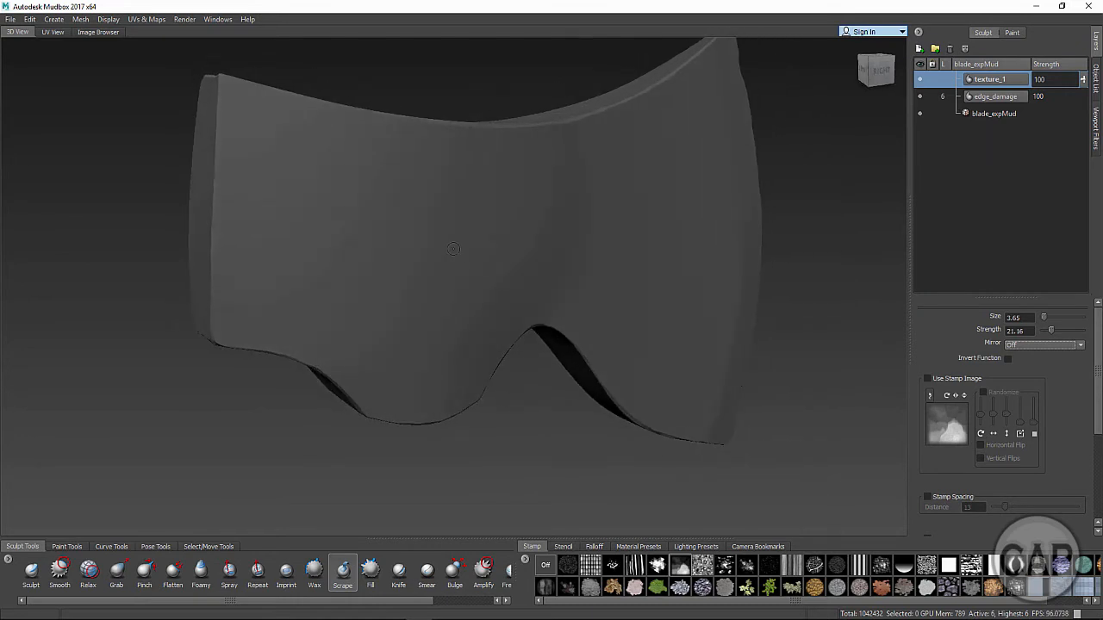
click(10, 19)
click(31, 68)
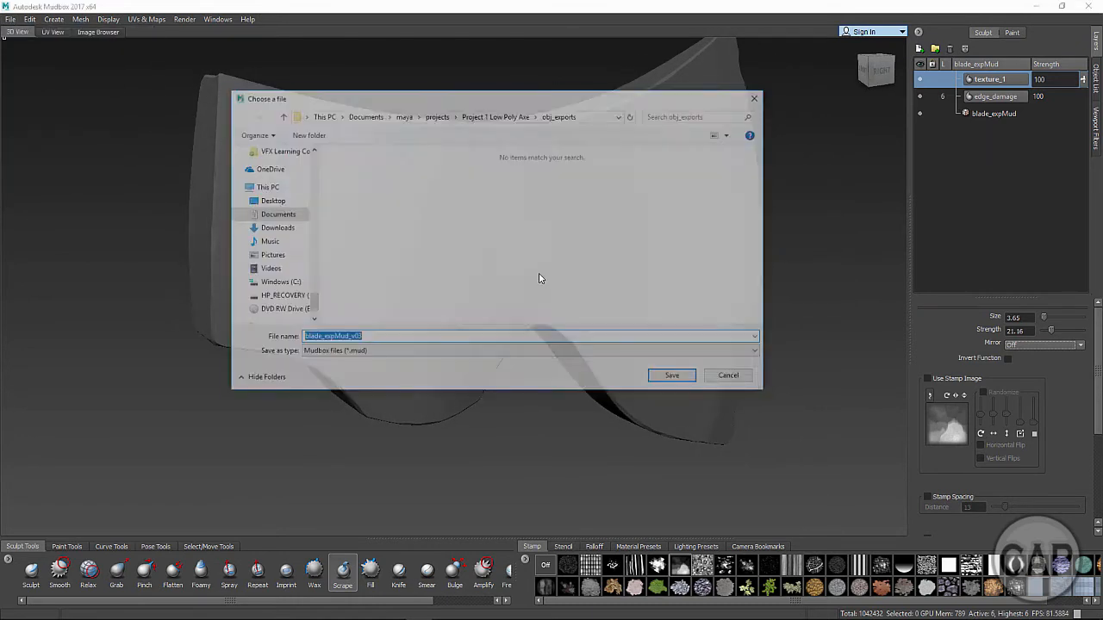
click(402, 339)
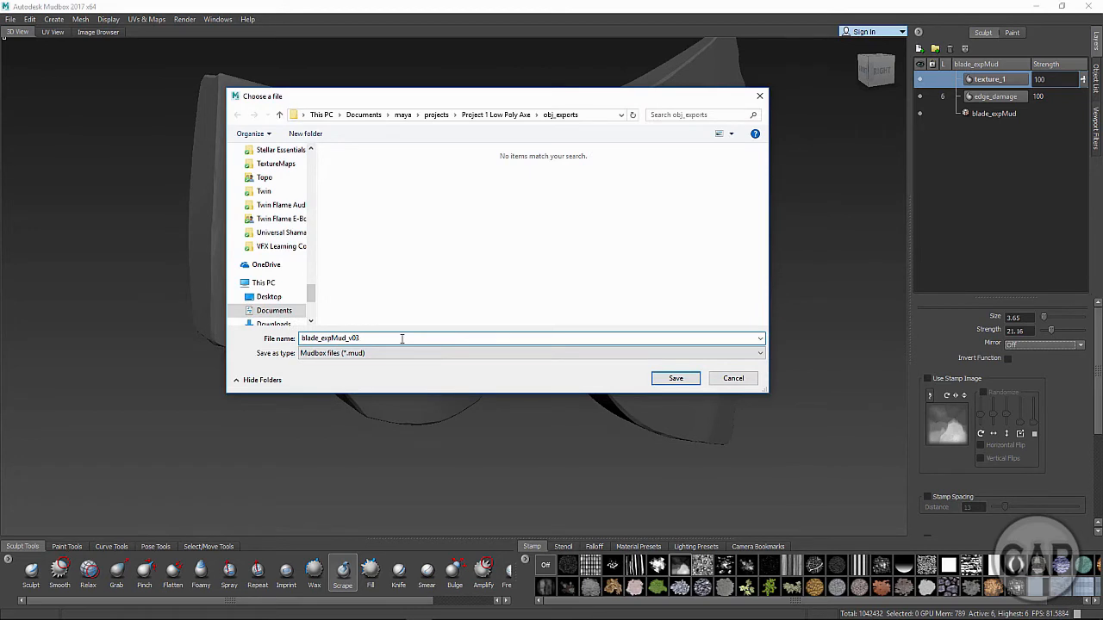
text(.mud)
click(501, 114)
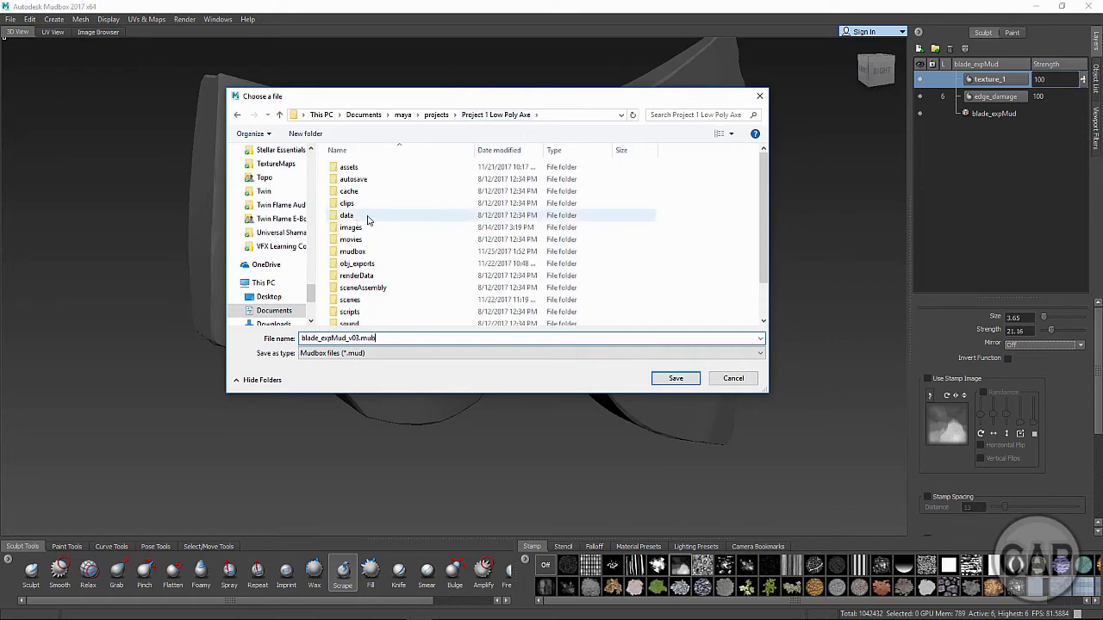
double_click(354, 252)
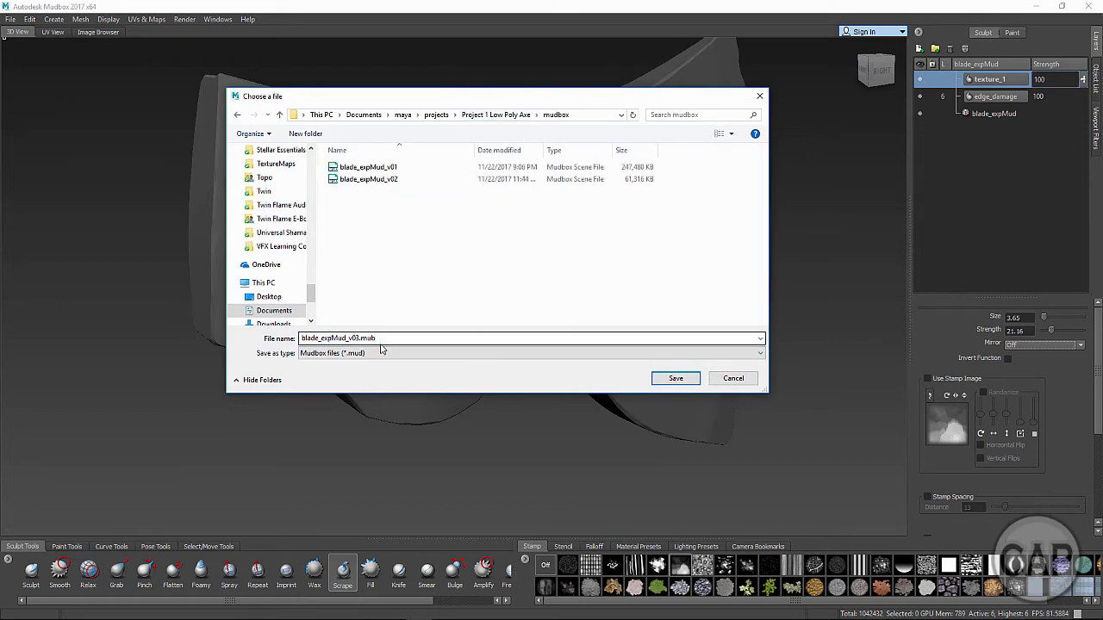
key(Return)
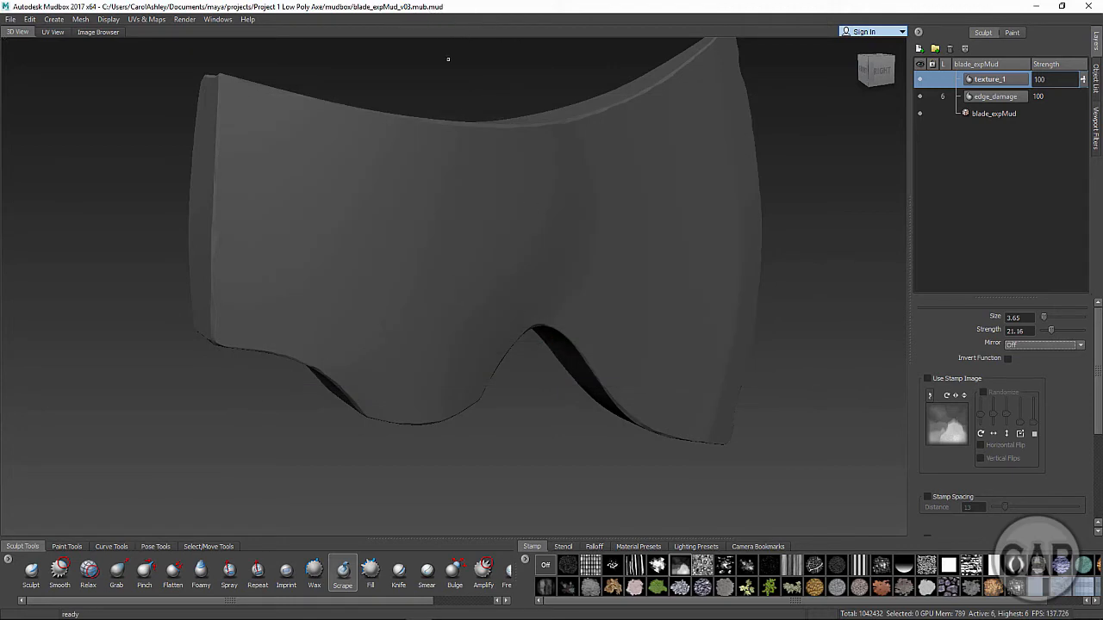
Check the blade from both sides and add another subdivision level to its mesh
alt+drag(407, 218, 767, 283)
alt+drag(573, 308, 561, 254)
alt+middle_drag(366, 346, 487, 264)
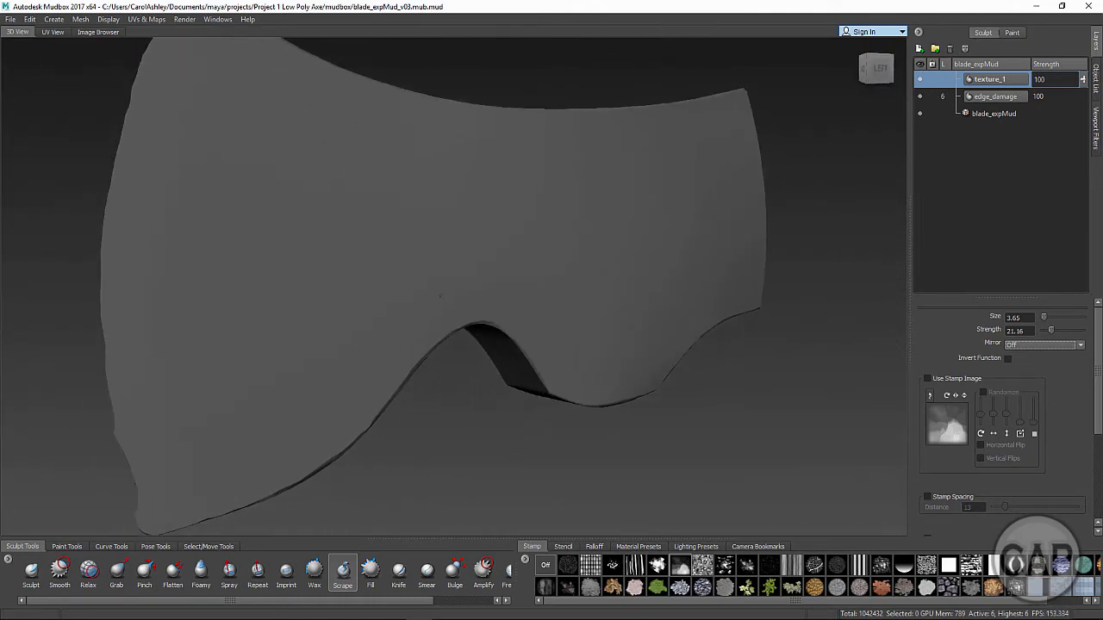
alt+drag(366, 318, 52, 301)
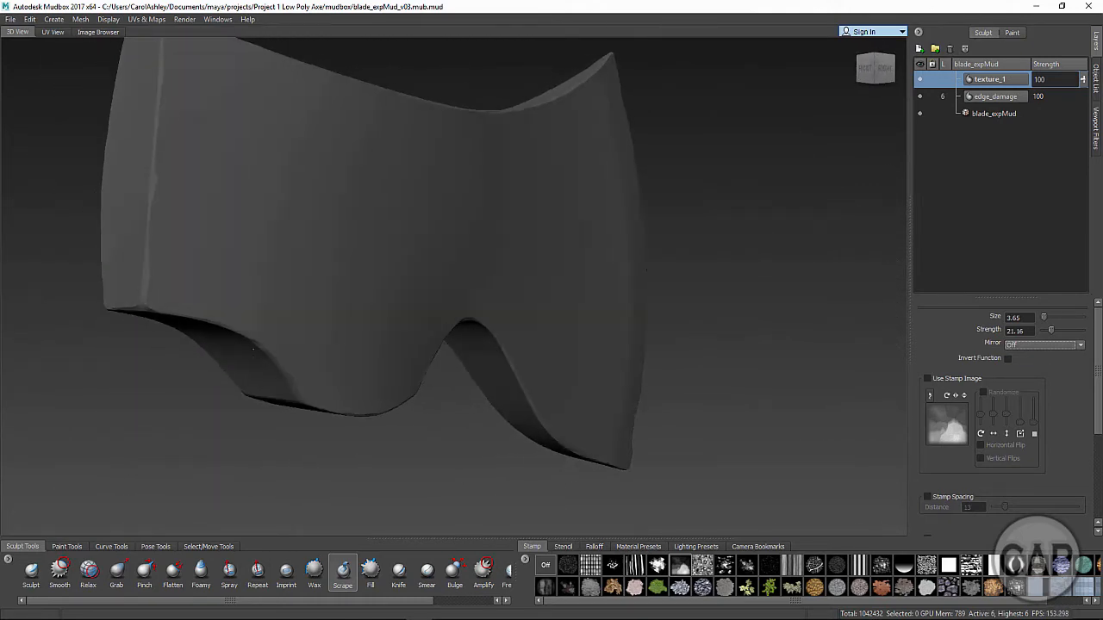
alt+drag(410, 315, 388, 301)
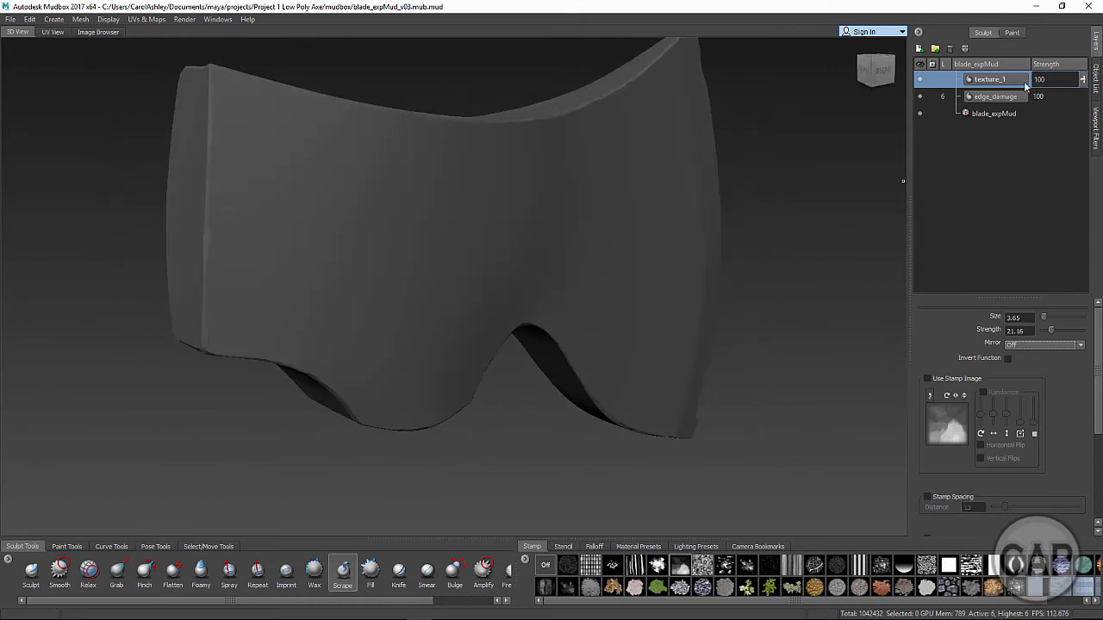
mouse_move(560, 306)
alt+mouse_down()
mouse_move(553, 358)
mouse_move(492, 375)
mouse_move(435, 319)
mouse_move(445, 302)
alt+mouse_up()
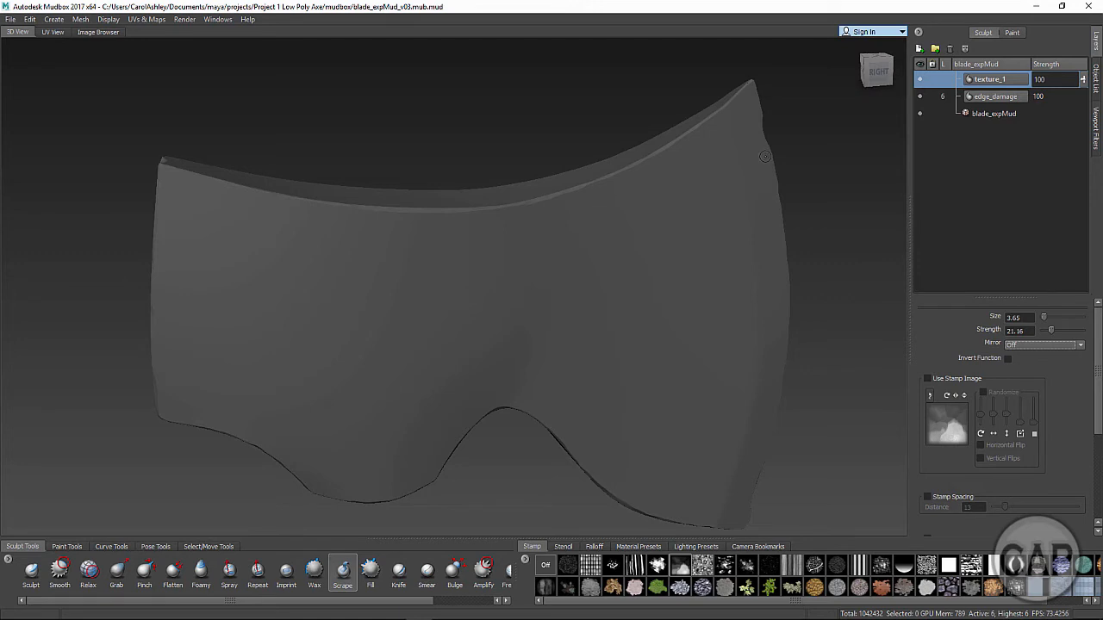
key(shift+d)
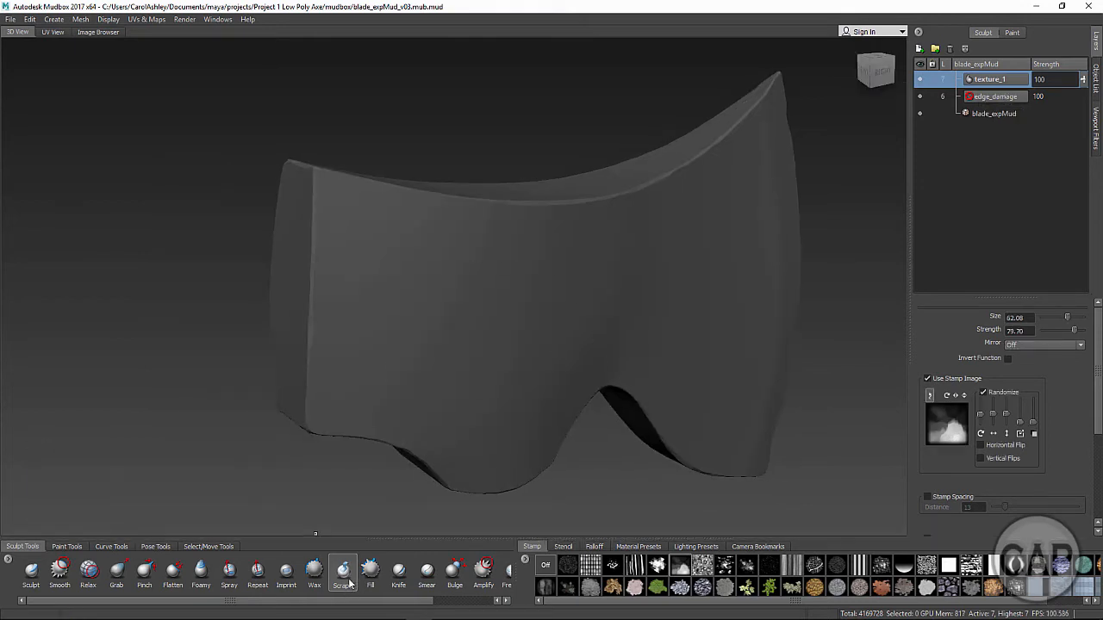
Set up the Sculpt brush with the bw_cliffFace stamp, randomized, and mirroring across X
click(33, 575)
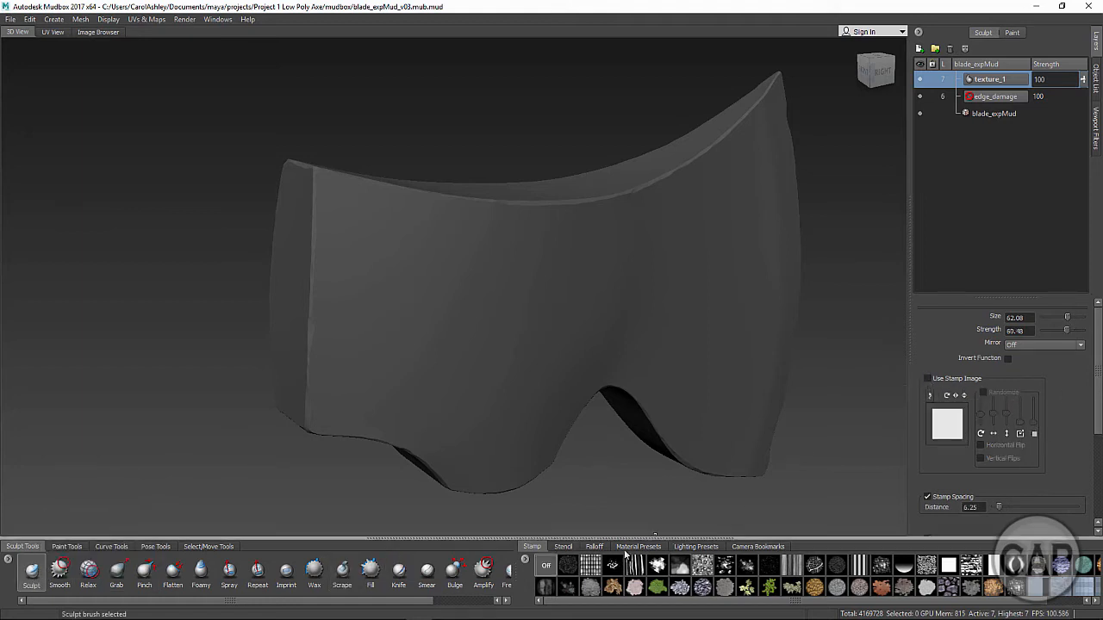
click(682, 566)
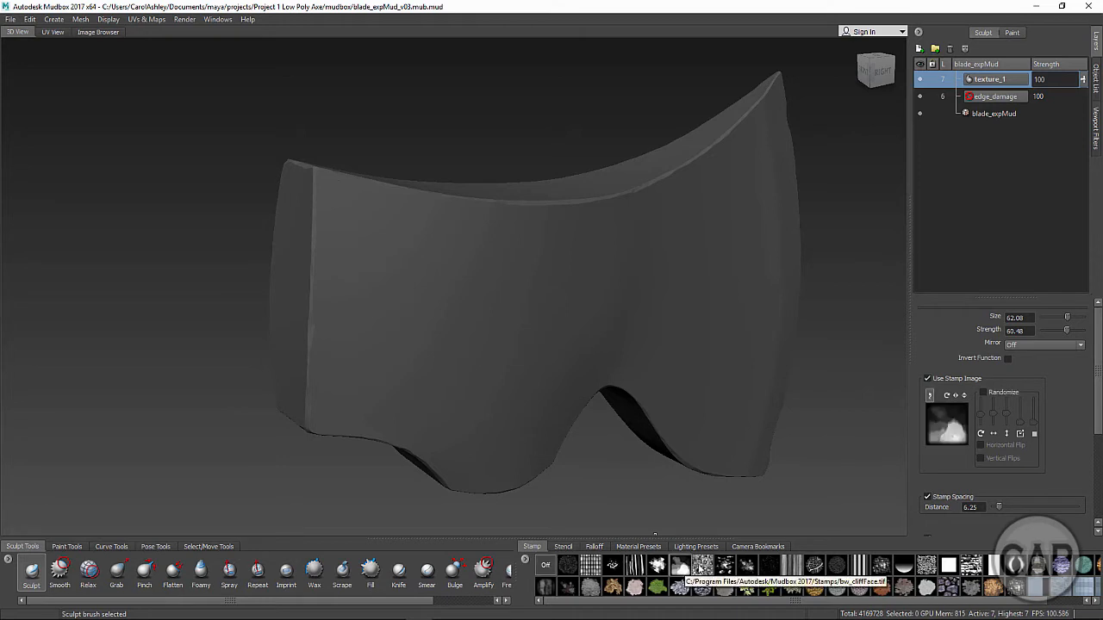
click(983, 392)
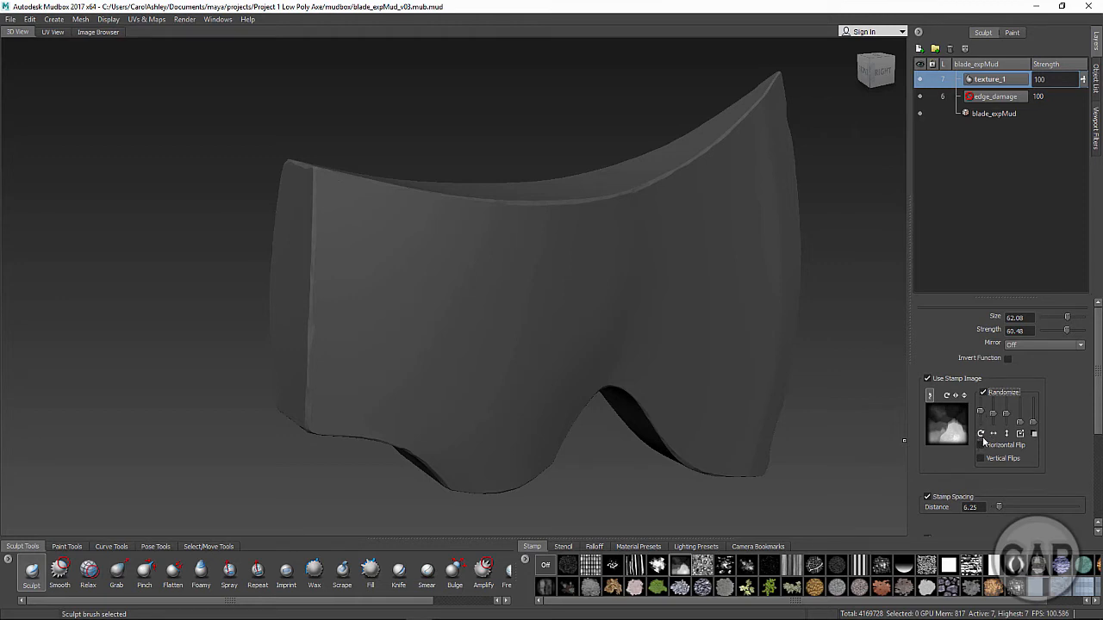
click(1024, 346)
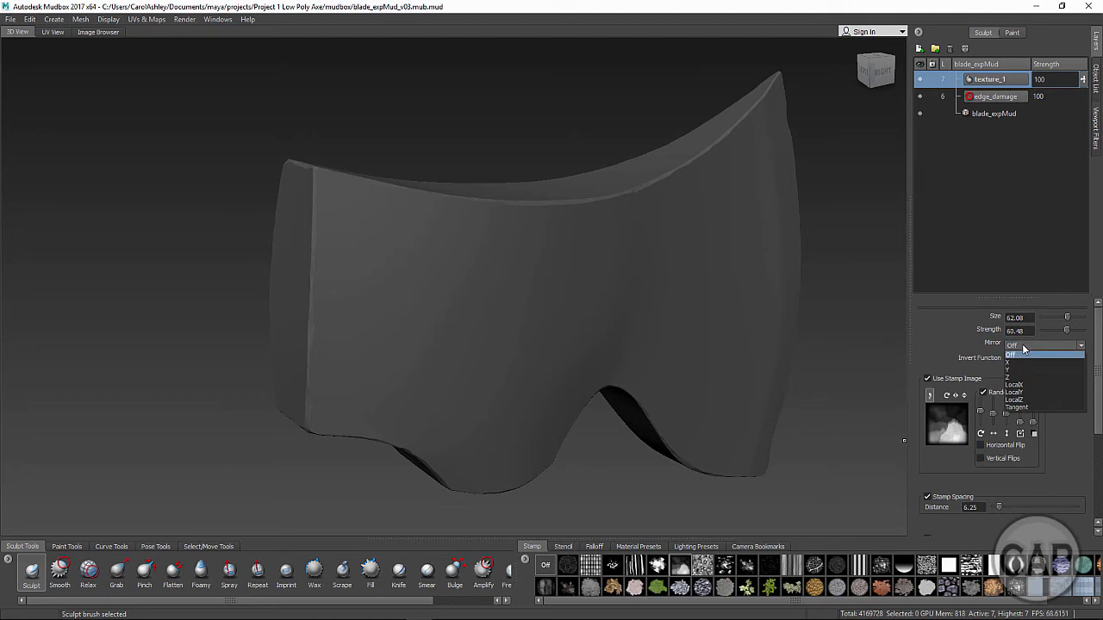
click(1022, 362)
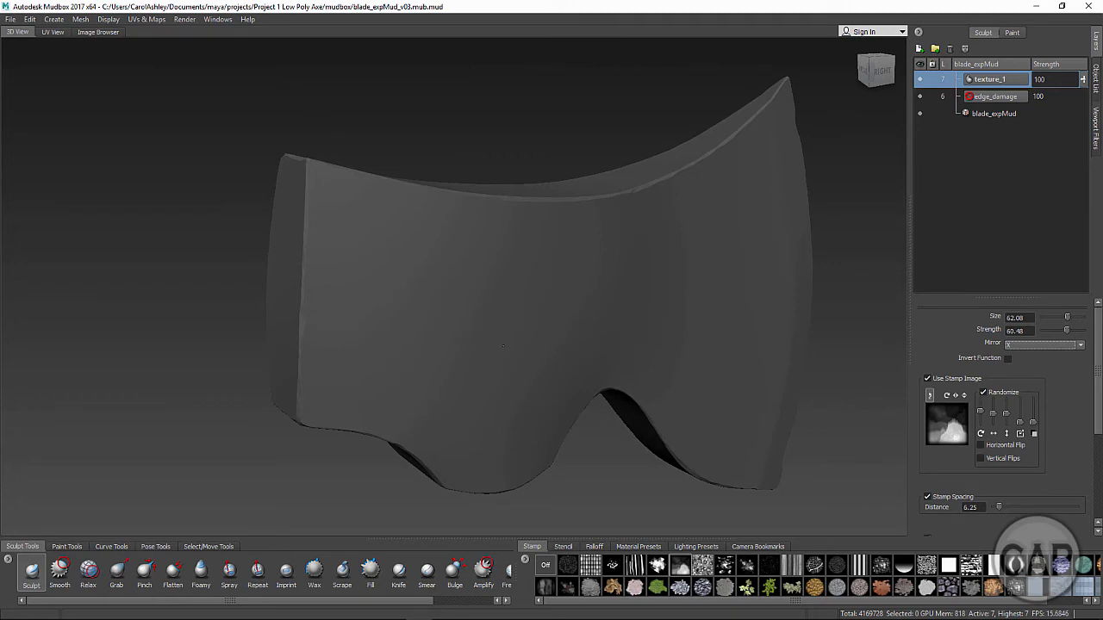
Invert the Sculpt brush's function and raise its strength to 100
mouse_move(503, 346)
alt+mouse_down()
mouse_move(375, 352)
mouse_move(431, 396)
alt+mouse_up()
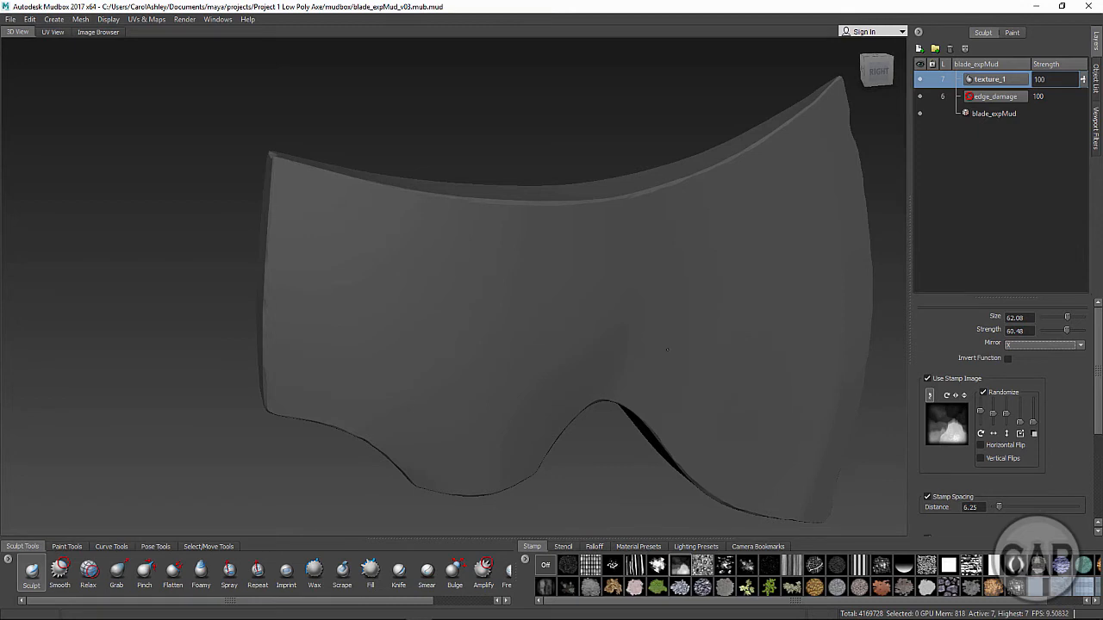
mouse_move(554, 333)
alt+mouse_down()
mouse_move(409, 367)
mouse_move(399, 359)
mouse_move(895, 348)
alt+mouse_up()
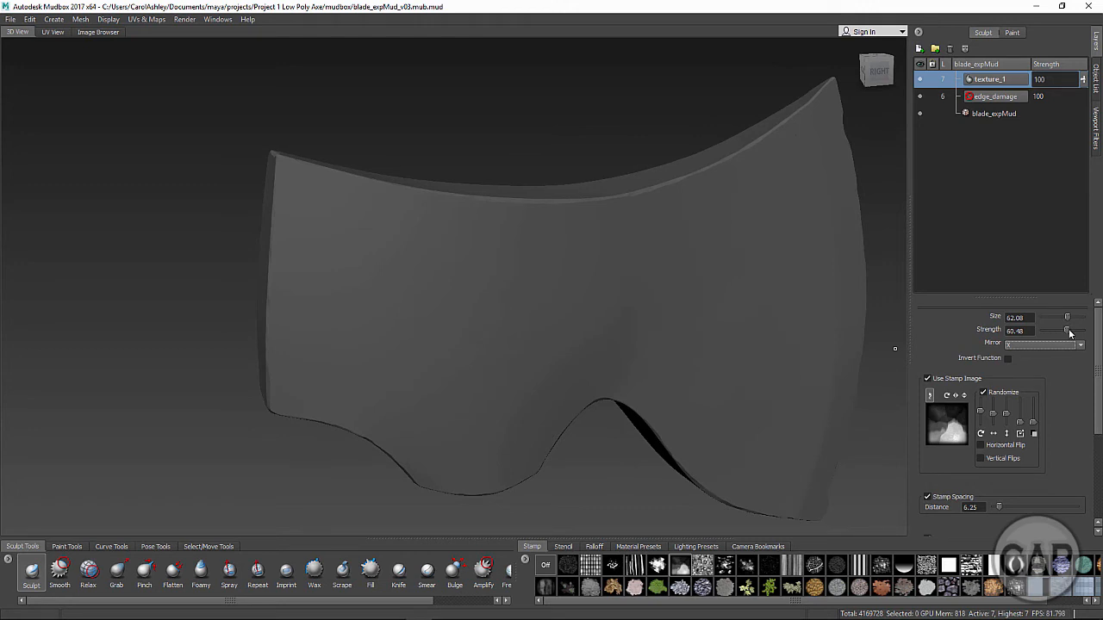
drag(1069, 333, 1071, 334)
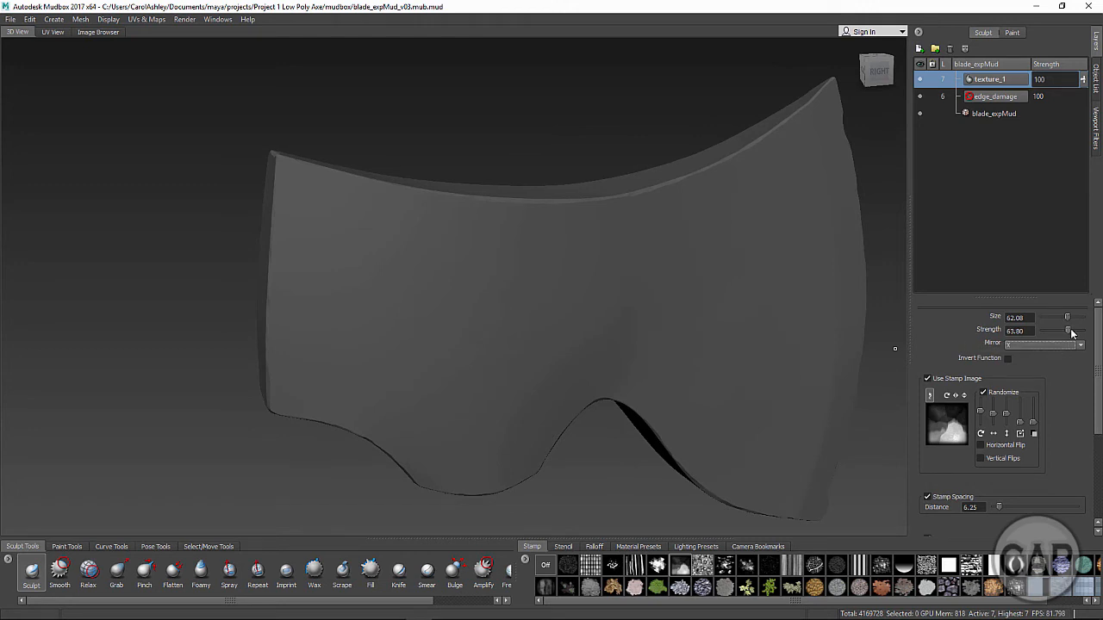
click(1008, 358)
drag(1070, 330, 1093, 336)
Sculpt the inverted cliff-face texture over the rear and middle of the blade's right side
mouse_move(423, 270)
alt+mouse_down()
mouse_move(595, 398)
mouse_move(492, 369)
alt+mouse_up()
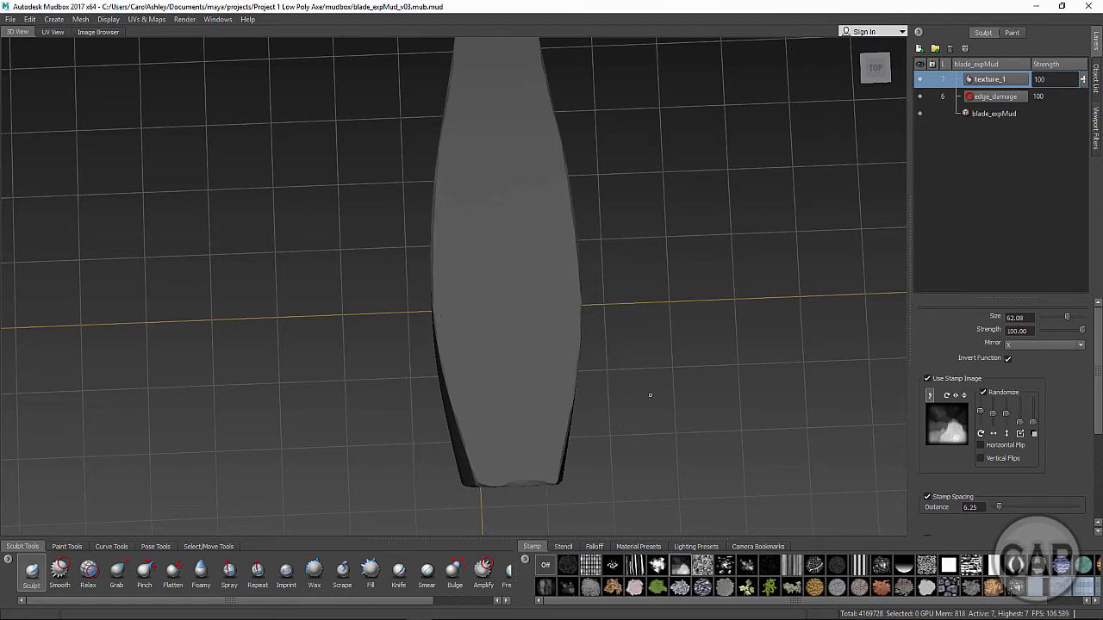
mouse_move(647, 393)
alt+mouse_down()
mouse_move(571, 384)
mouse_move(450, 313)
mouse_move(493, 318)
mouse_move(482, 305)
alt+mouse_up()
mouse_move(482, 305)
alt+right_down()
mouse_move(526, 317)
mouse_move(557, 346)
alt+right_up()
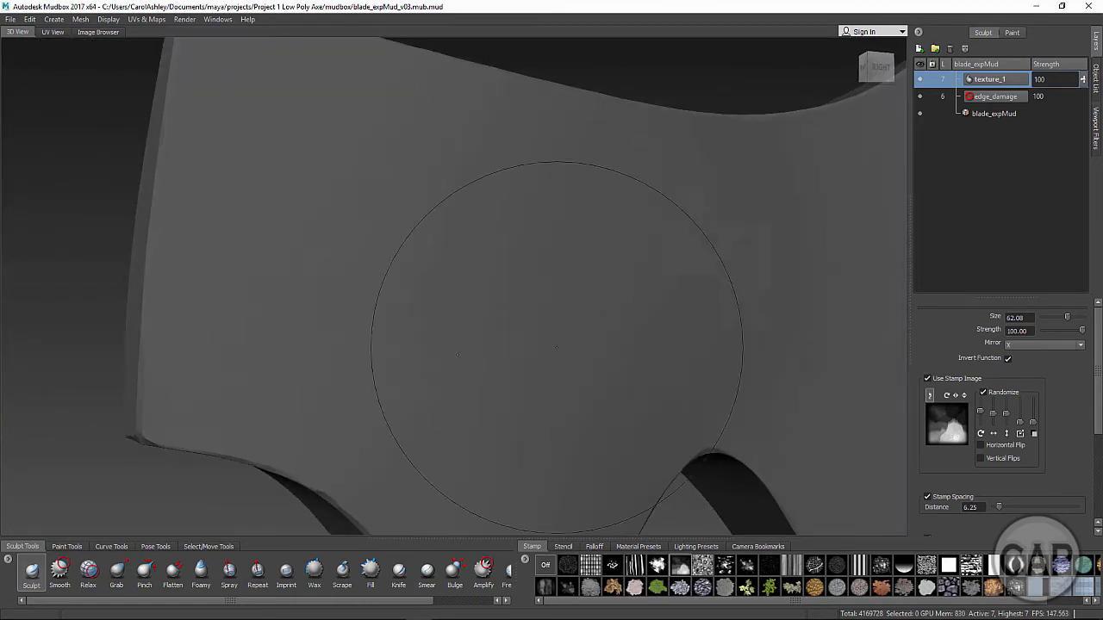
mouse_move(557, 346)
alt+mouse_down()
mouse_move(545, 337)
mouse_move(555, 349)
mouse_move(489, 344)
alt+mouse_up()
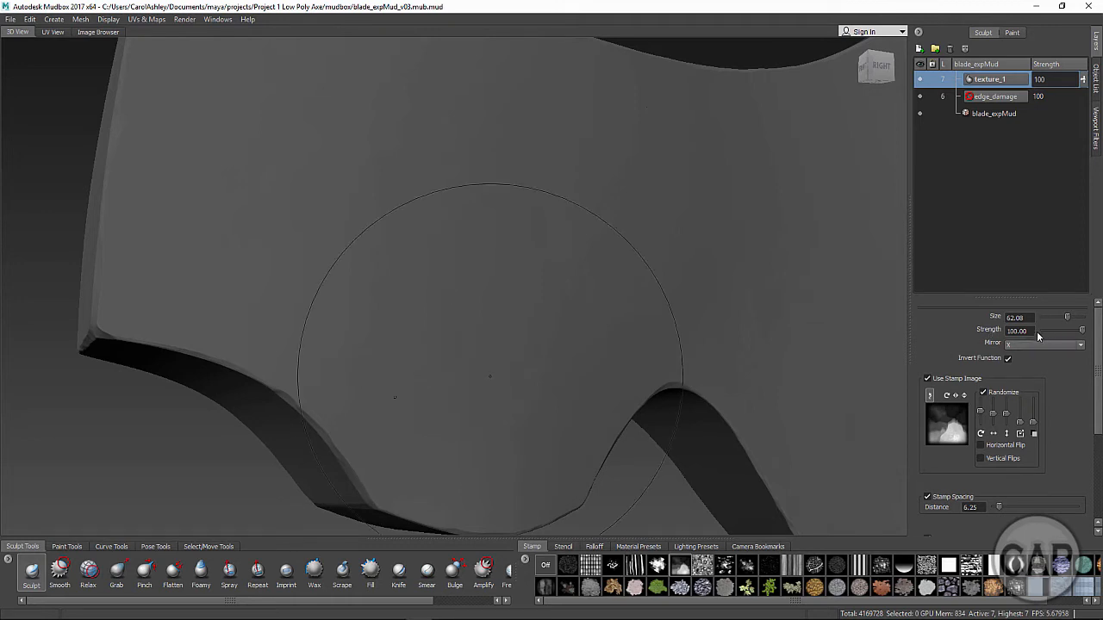
alt+drag(549, 325, 483, 336)
alt+drag(603, 323, 517, 333)
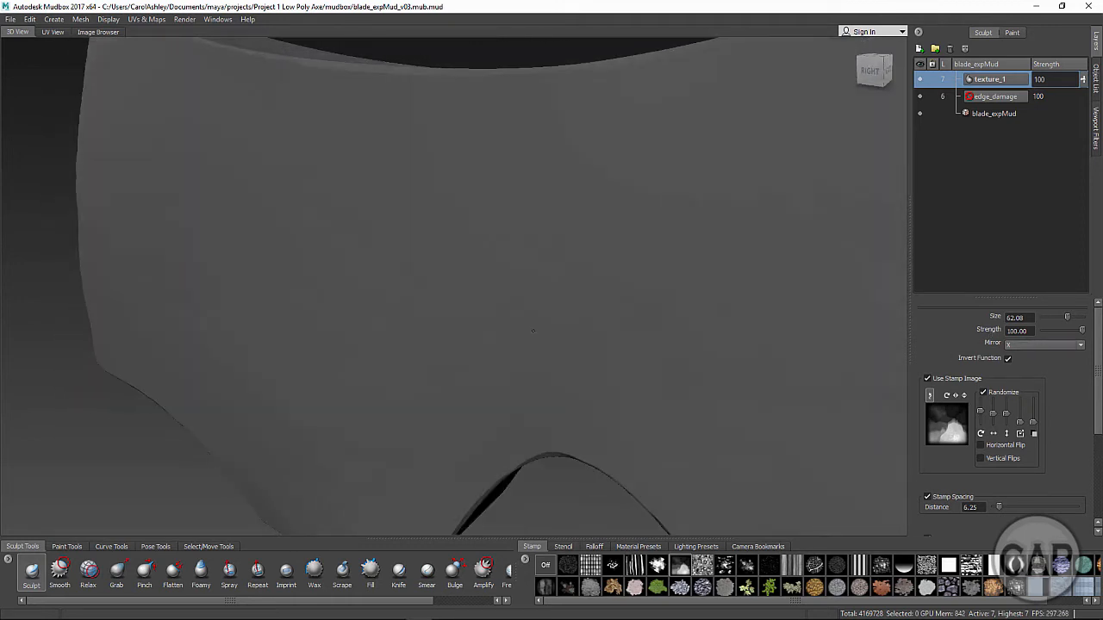
alt+right_drag(732, 370, 633, 354)
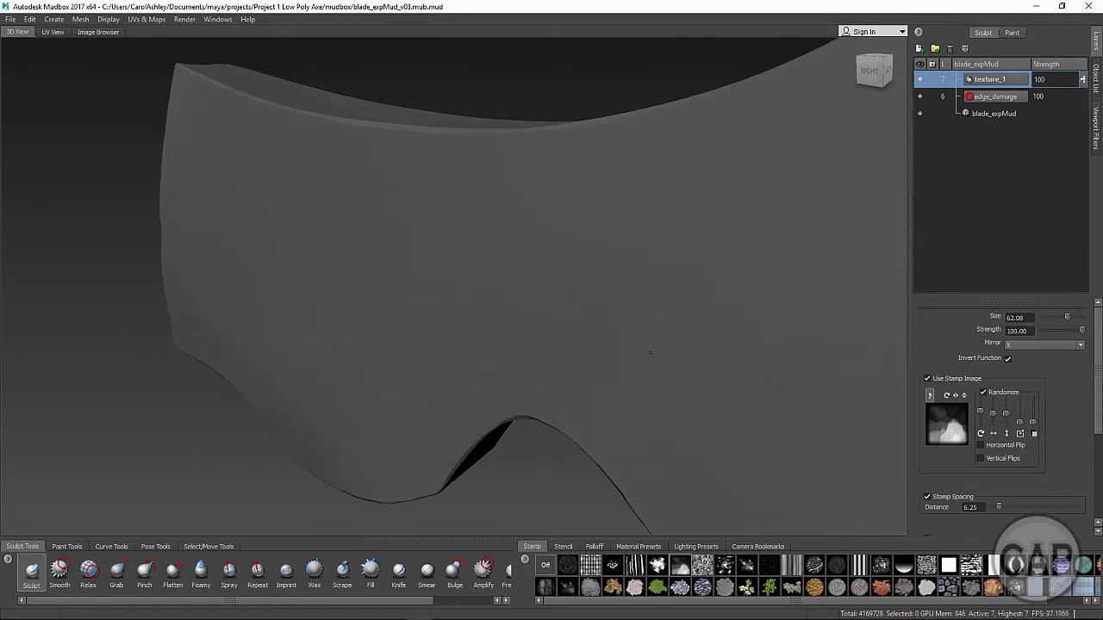
Turn off Snap to Curve for the Sculpt brush
drag(1100, 388, 1097, 462)
click(928, 403)
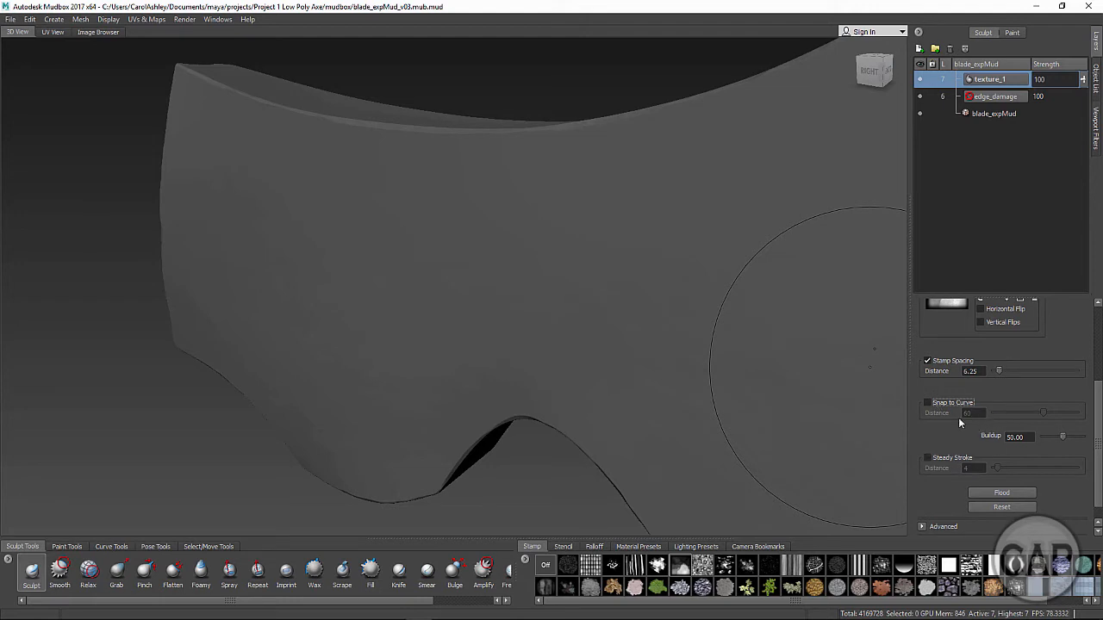
scroll(970, 420, up, 3)
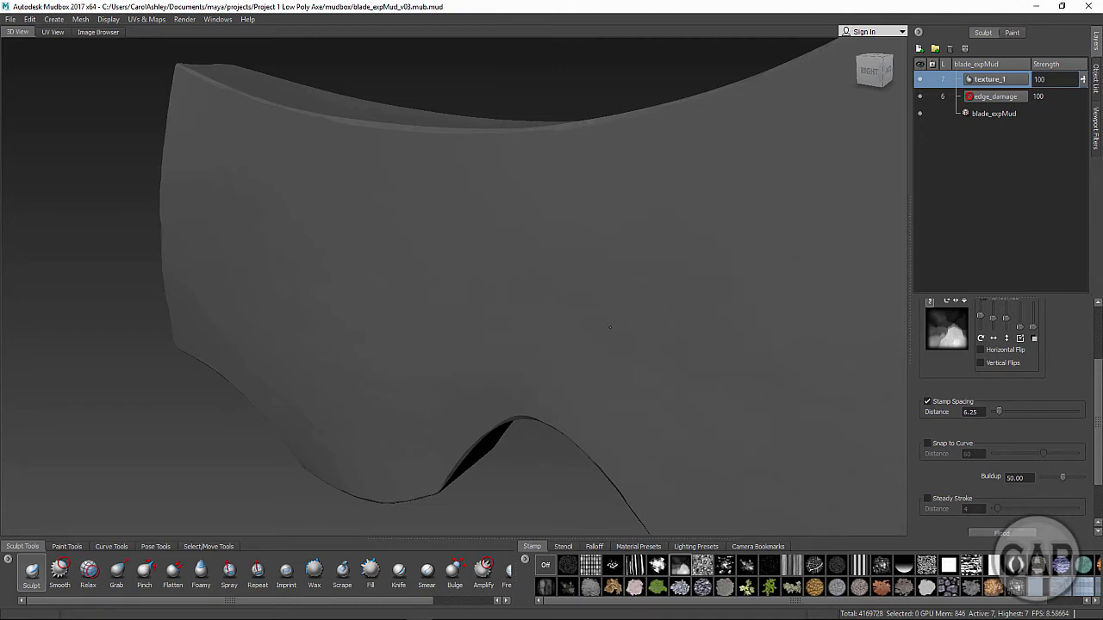
Extend the inverted cliff-face texture across the right side toward the cutting edge
mouse_move(807, 359)
alt+middle_down()
mouse_move(450, 318)
mouse_move(482, 267)
alt+middle_up()
mouse_move(513, 254)
alt+mouse_down()
mouse_move(536, 265)
mouse_move(533, 280)
alt+mouse_up()
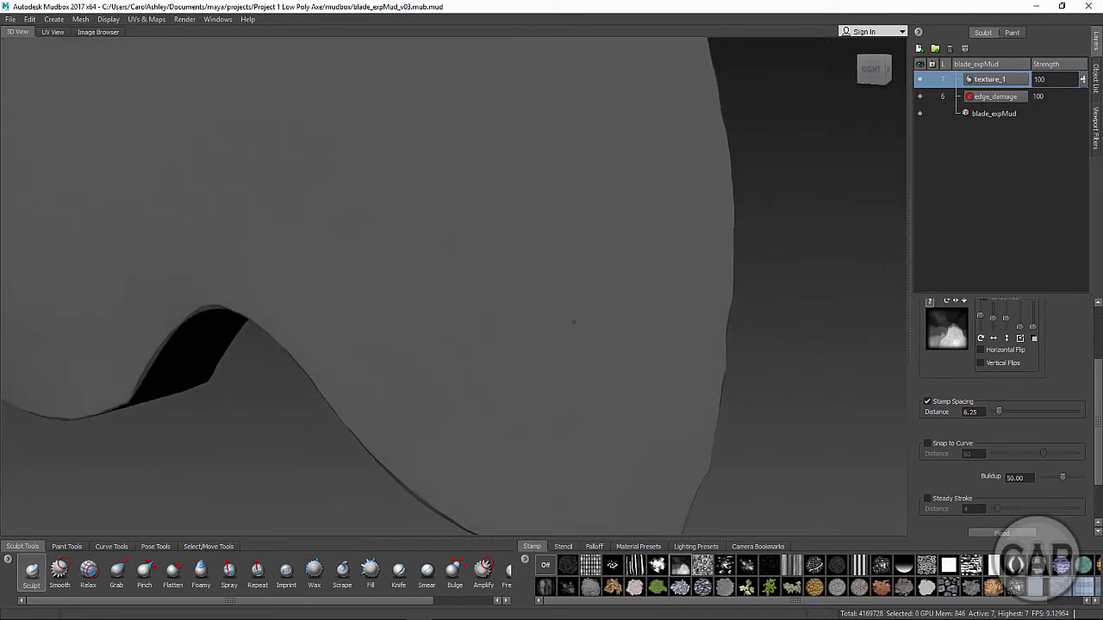
alt+right_drag(579, 281, 475, 234)
alt+middle_drag(452, 176, 502, 273)
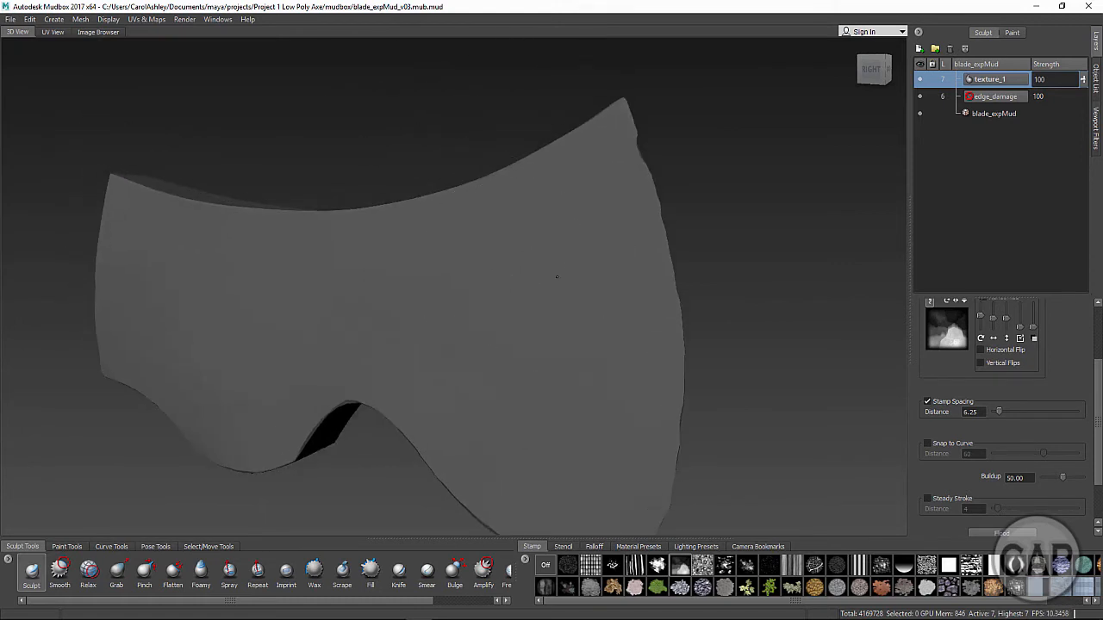
Work the inverted cliff-face texture into the blade's left side around the arch, and turn off the brush's Invert Function
mouse_move(557, 276)
alt+mouse_down()
mouse_move(221, 319)
mouse_move(224, 310)
alt+mouse_up()
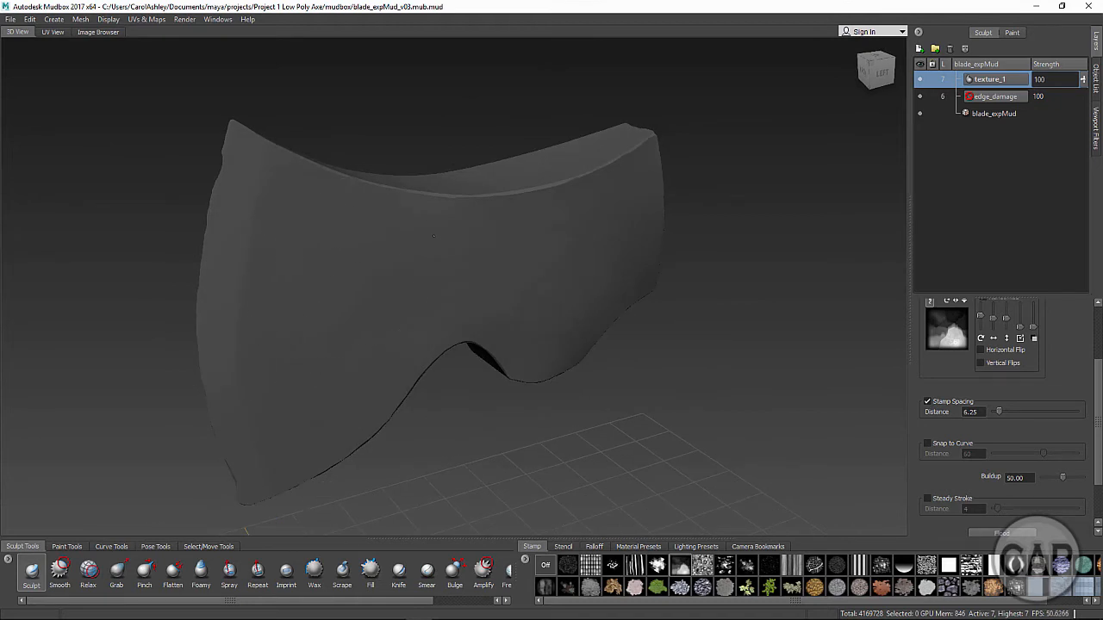
mouse_move(530, 266)
alt+mouse_down()
mouse_move(504, 264)
mouse_move(525, 308)
mouse_move(500, 315)
mouse_move(500, 295)
alt+mouse_up()
alt+middle_drag(448, 288, 556, 291)
alt+right_drag(476, 282, 504, 307)
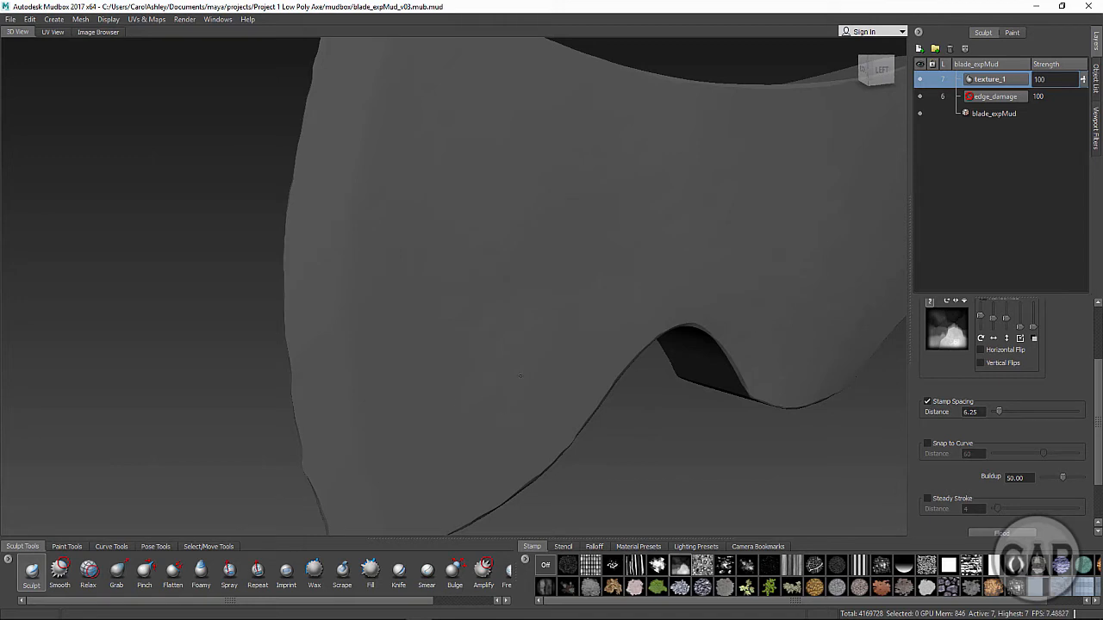
alt+drag(701, 295, 805, 322)
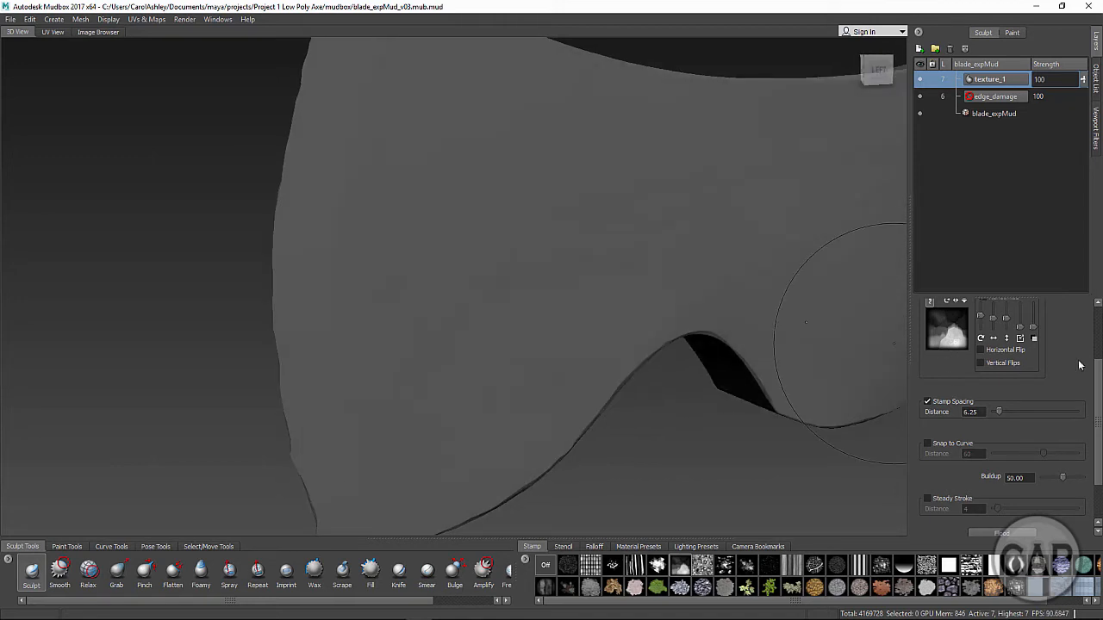
scroll(1017, 362, up, 3)
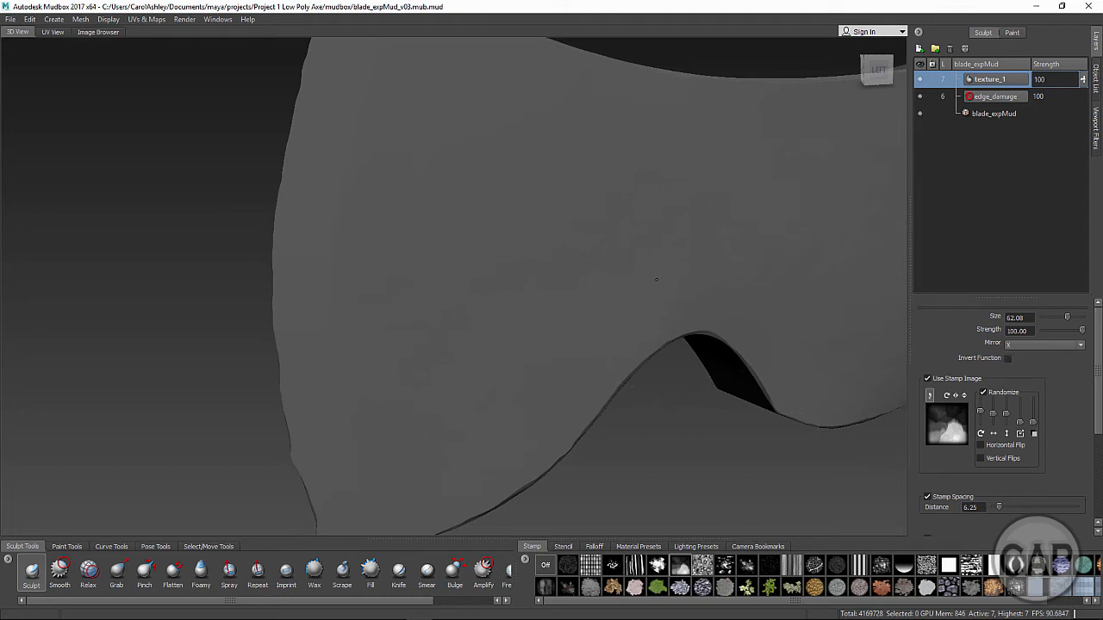
Switch to the Spray tool and work the inverted cliff-face texture over the lower part of the blade's left side
click(229, 572)
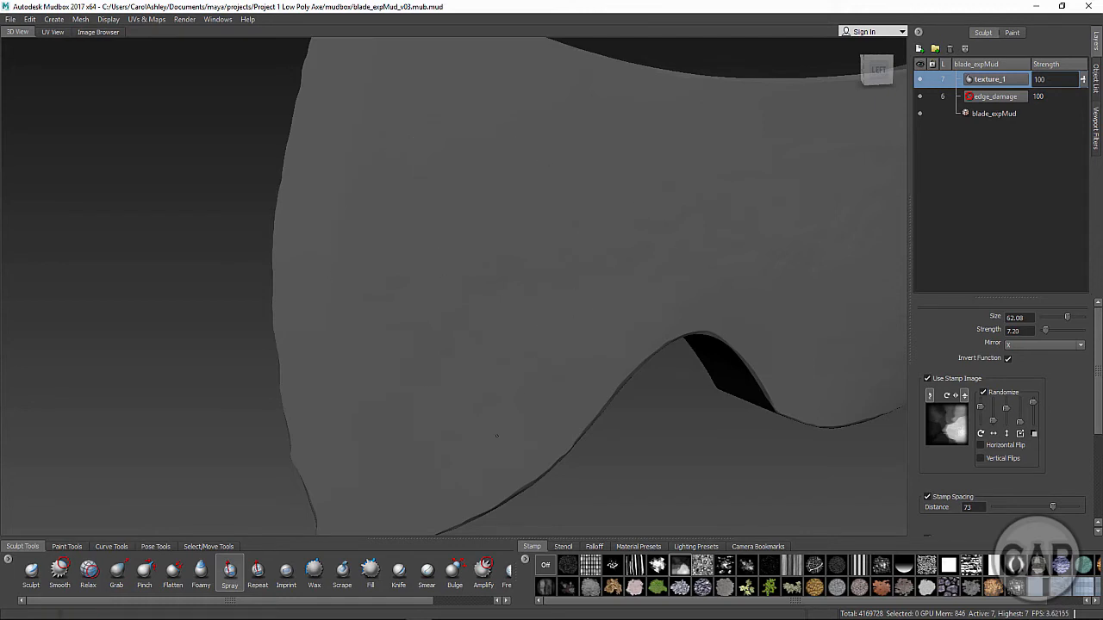
alt+middle_drag(603, 331, 371, 319)
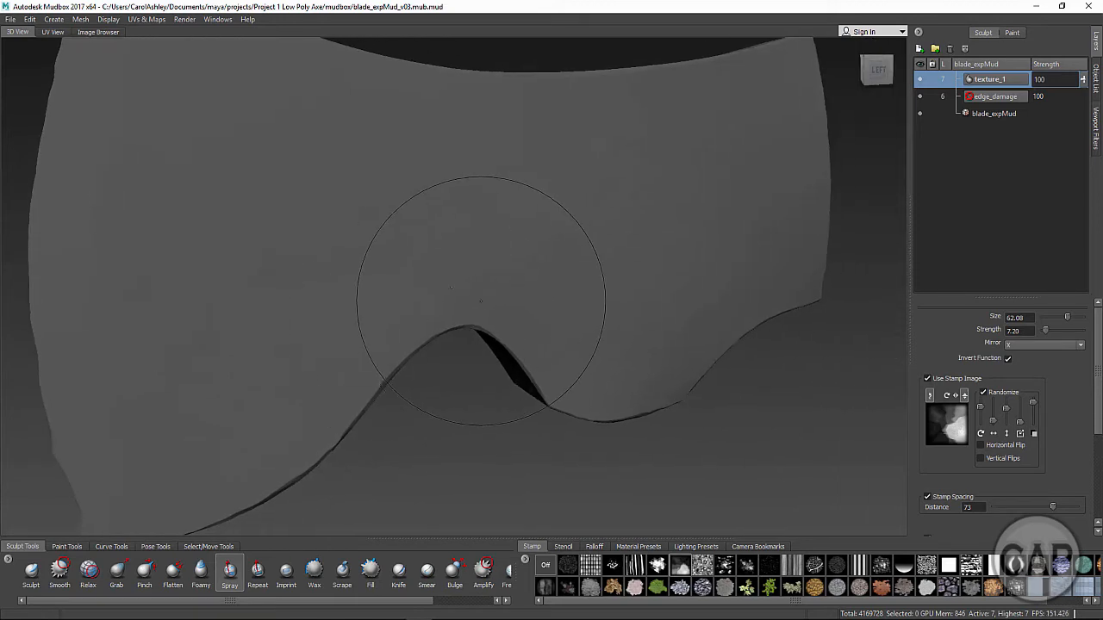
alt+drag(480, 301, 483, 401)
alt+middle_drag(483, 326, 405, 474)
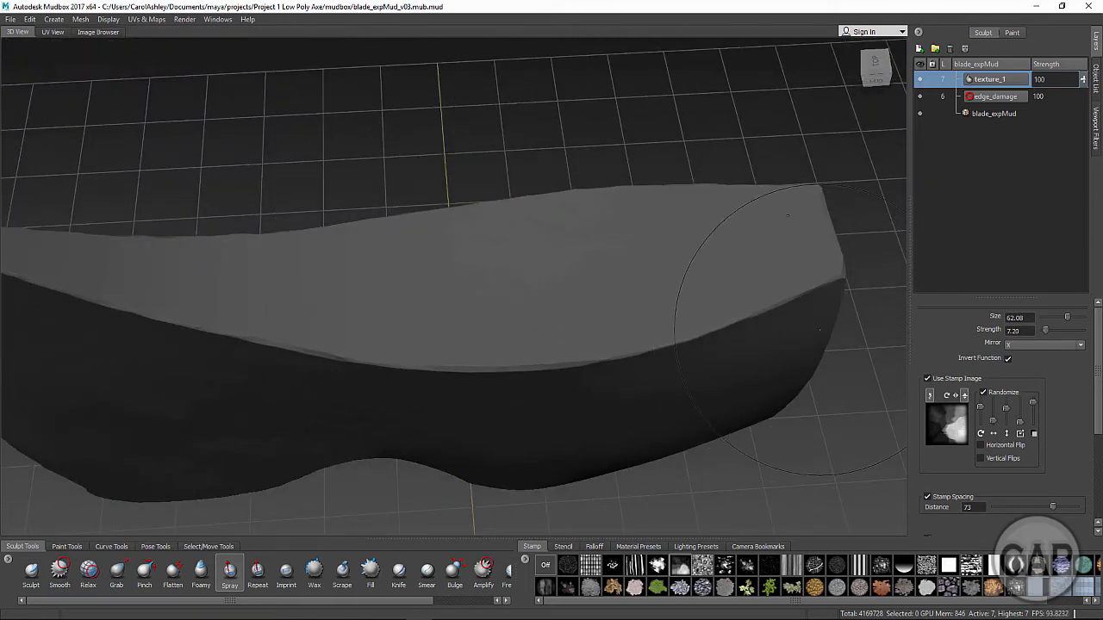
Turn mirroring off for the Spray tool and set its brush size to 26.87 over the blade's top face
click(1021, 345)
click(1018, 353)
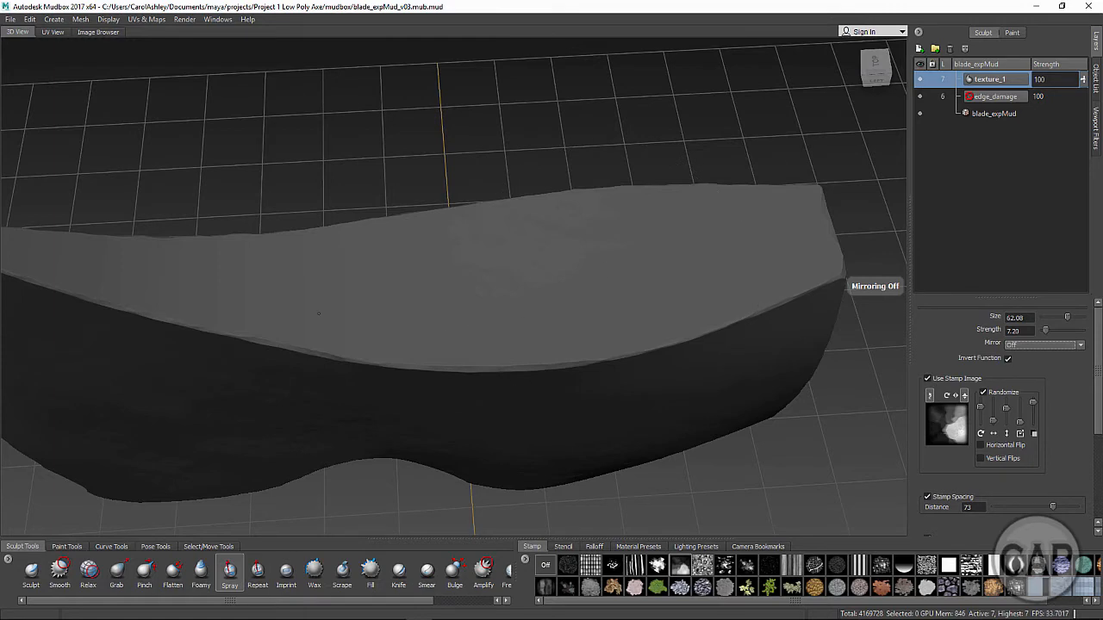
alt+drag(514, 261, 526, 335)
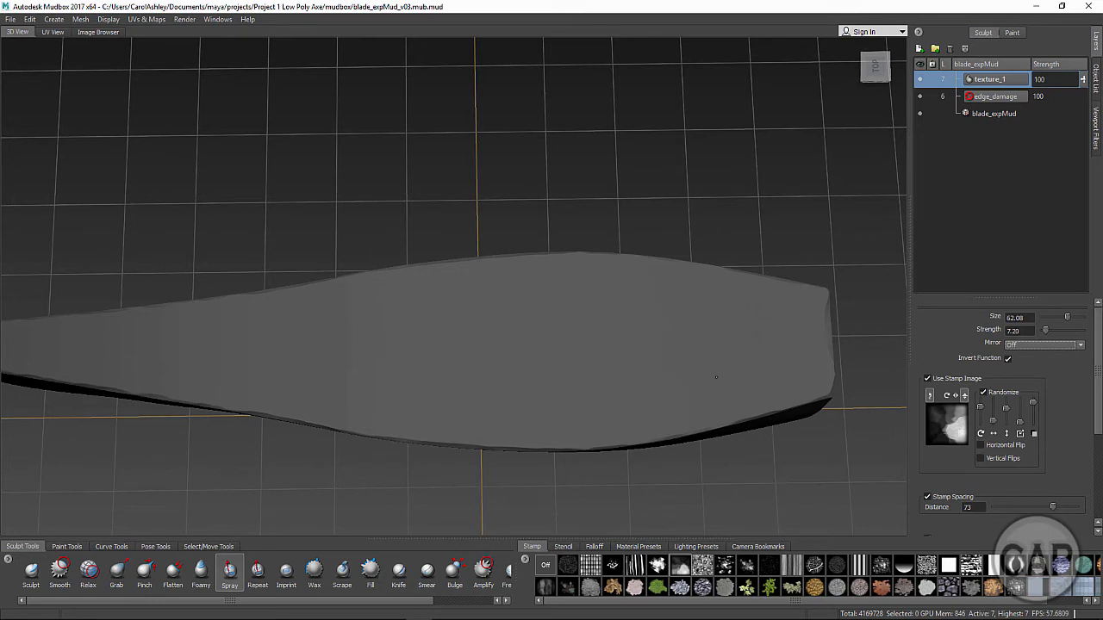
key(b)
drag(711, 367, 651, 377)
Spray the inverted cliff-face texture over the blade's curved underside and flat rear end without mirroring
alt+drag(706, 337, 603, 209)
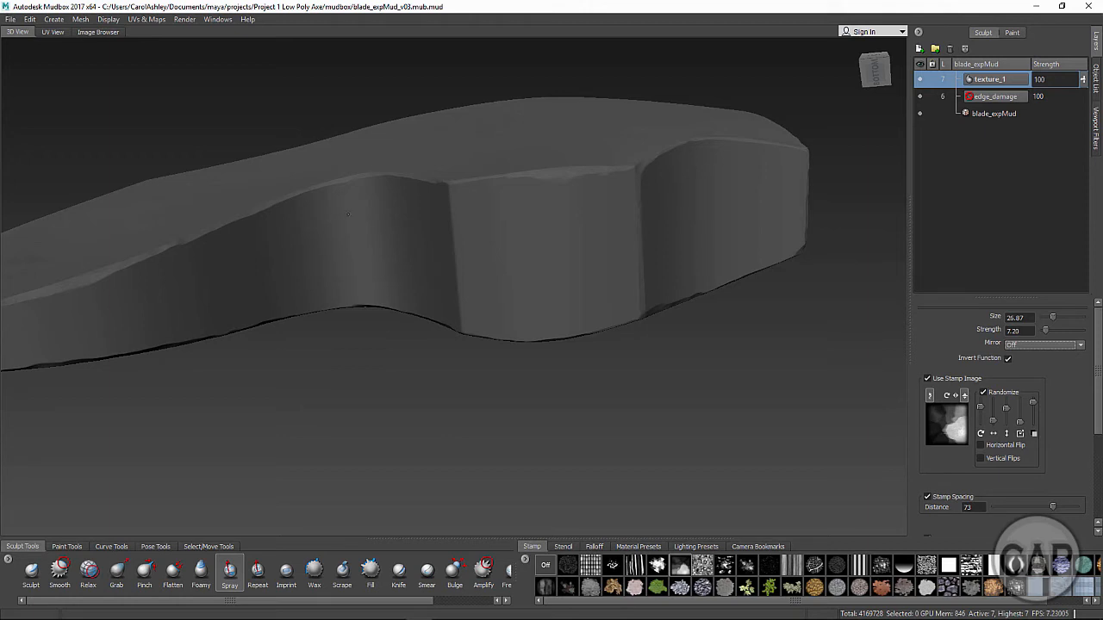
alt+drag(377, 225, 529, 406)
alt+drag(522, 349, 504, 372)
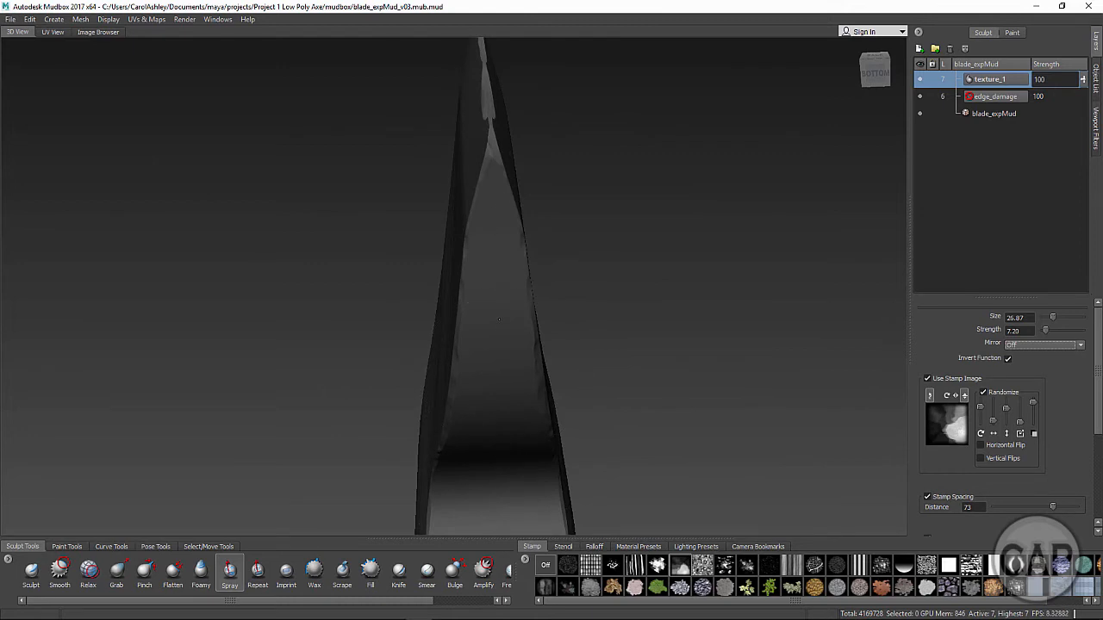
mouse_move(498, 319)
alt+mouse_down()
mouse_move(517, 365)
mouse_move(401, 325)
mouse_move(472, 350)
mouse_move(398, 270)
mouse_move(405, 252)
mouse_move(437, 256)
mouse_move(304, 234)
alt+mouse_up()
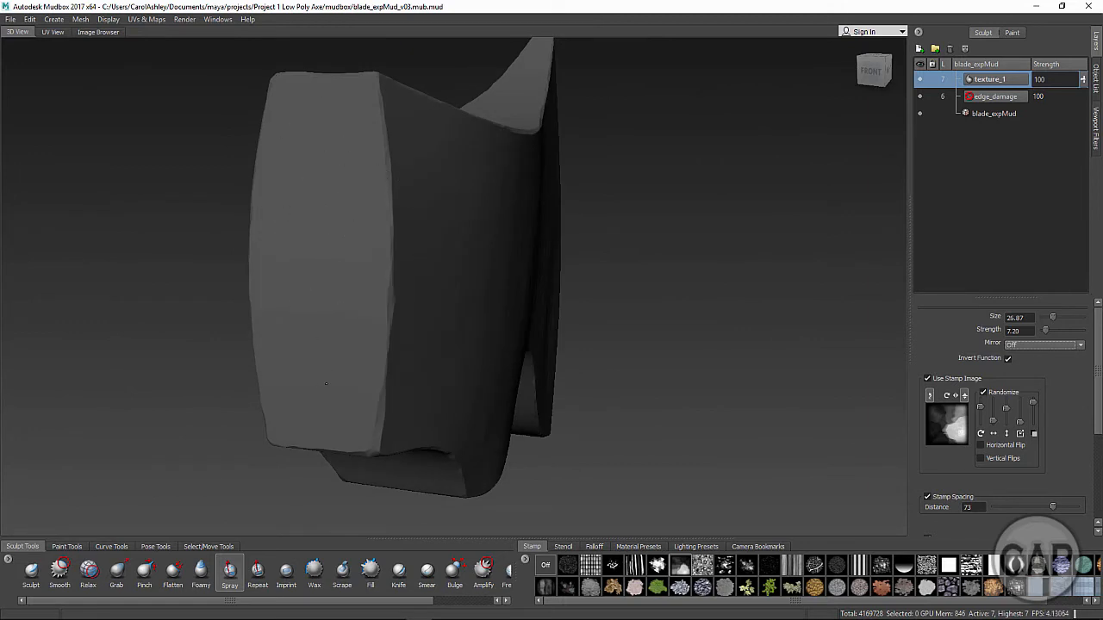
alt+drag(375, 206, 508, 166)
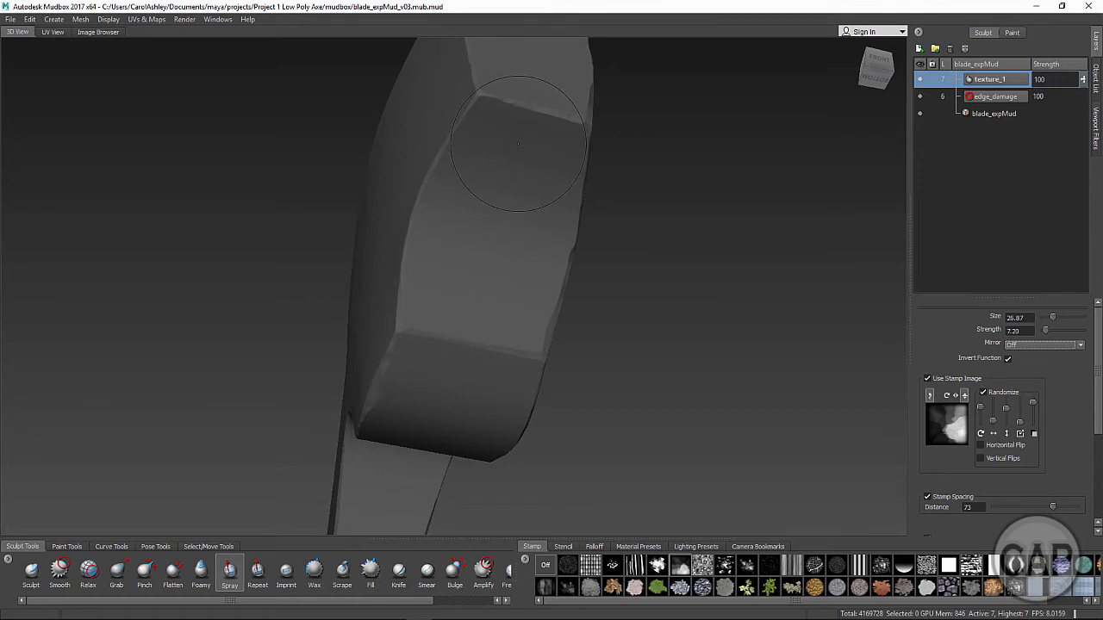
Raise the Spray tool's strength to 88.40 and work the texture into the blade's rear end and the faces adjoining it
drag(1046, 330, 1059, 330)
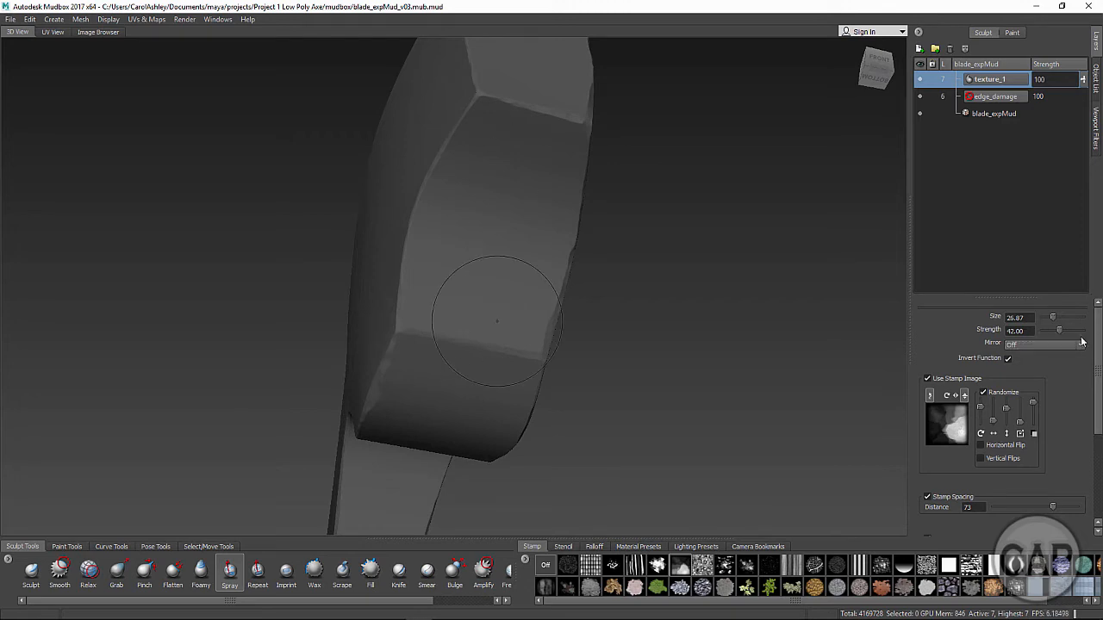
drag(1059, 331, 1078, 335)
alt+drag(689, 283, 677, 336)
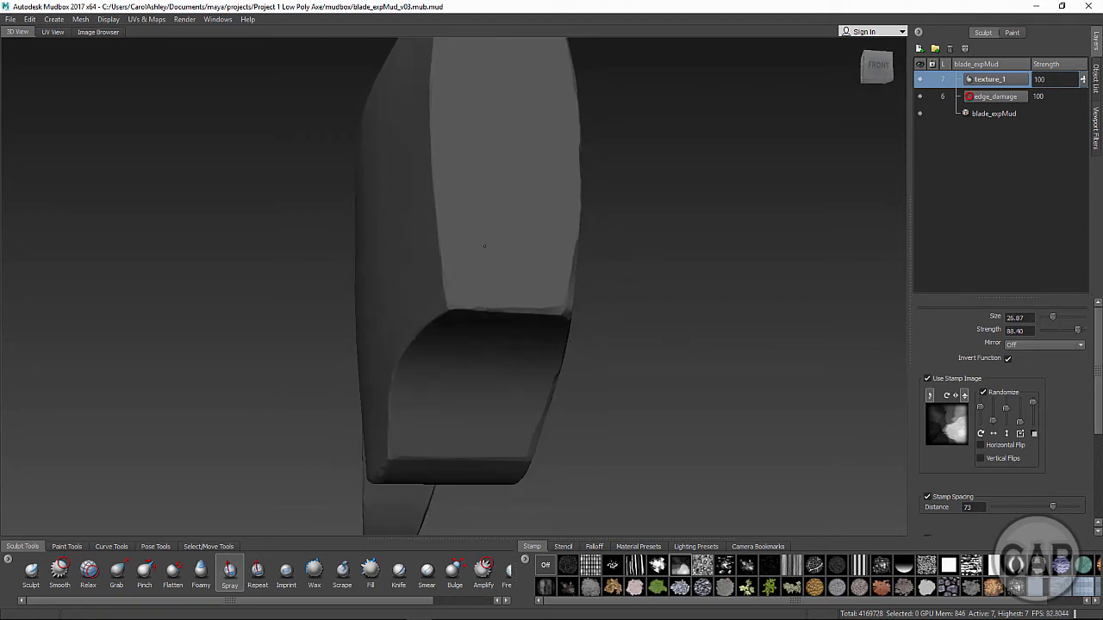
alt+drag(531, 235, 502, 256)
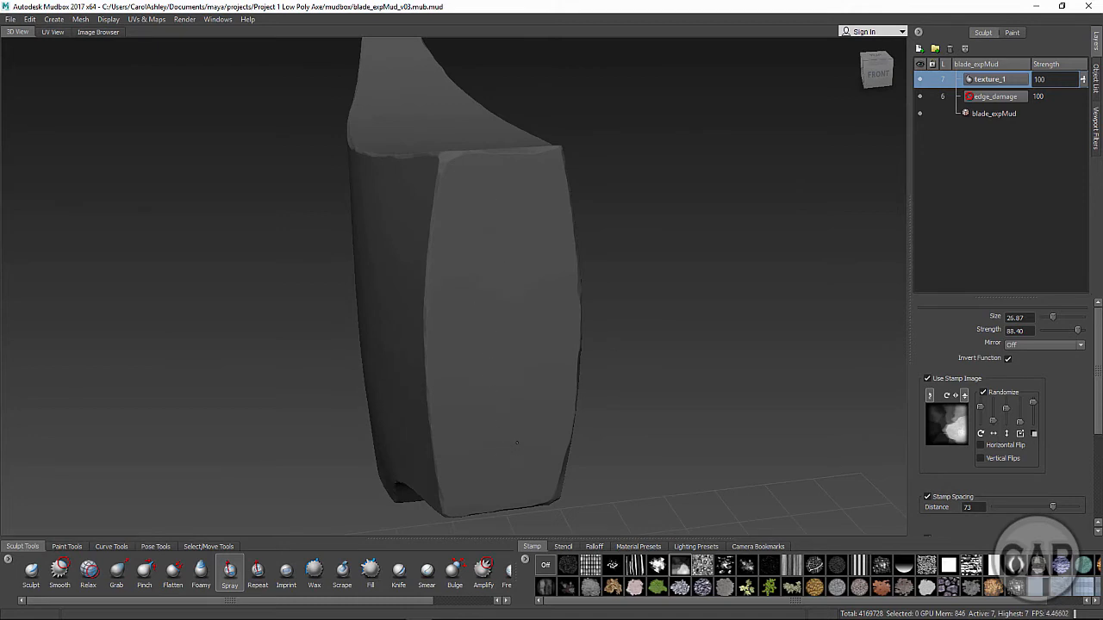
alt+drag(517, 443, 480, 394)
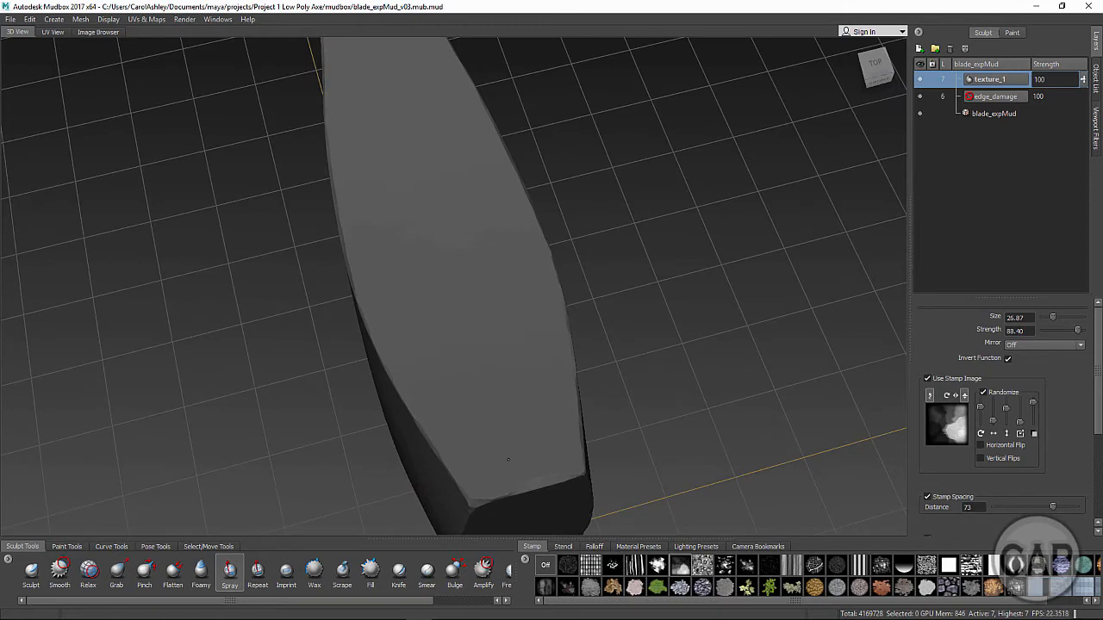
Spray the stronger cliff-face texture over the blade's left side above the arch
alt+drag(420, 202, 567, 254)
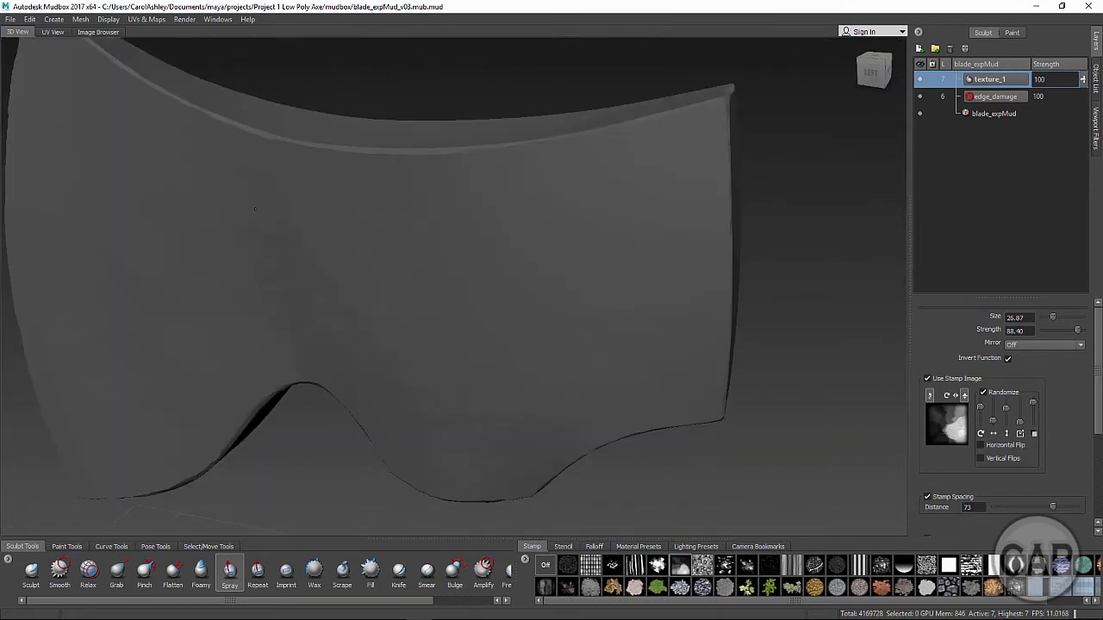
alt+middle_drag(255, 208, 474, 261)
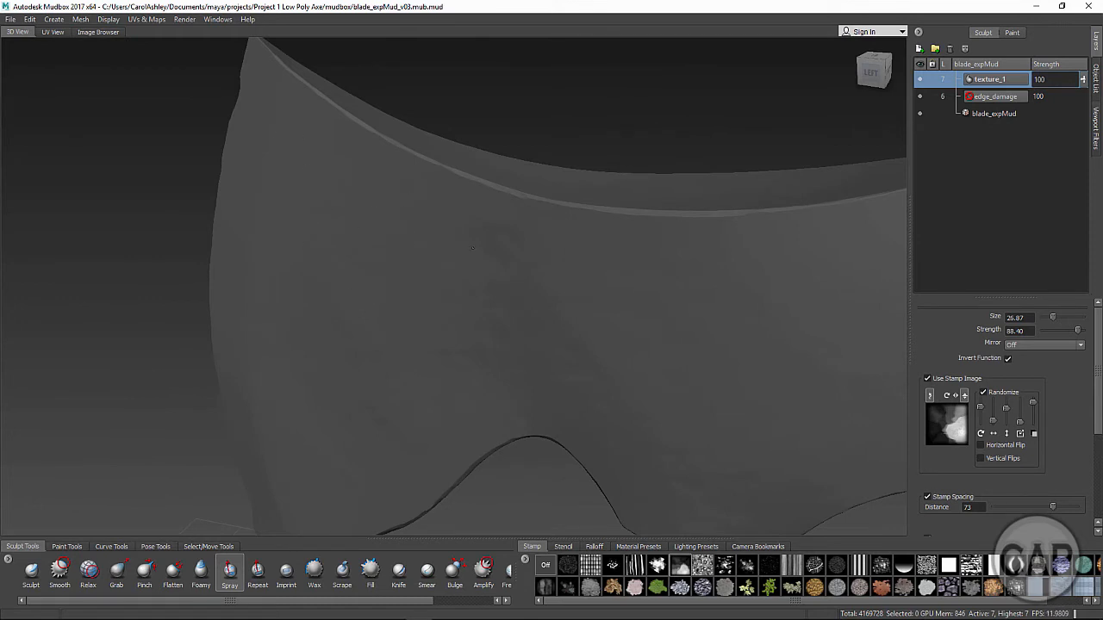
alt+right_drag(535, 384, 443, 406)
Spray the cliff-face texture along the underside toward the cutting edge and over the blade's top face
alt+drag(332, 458, 482, 373)
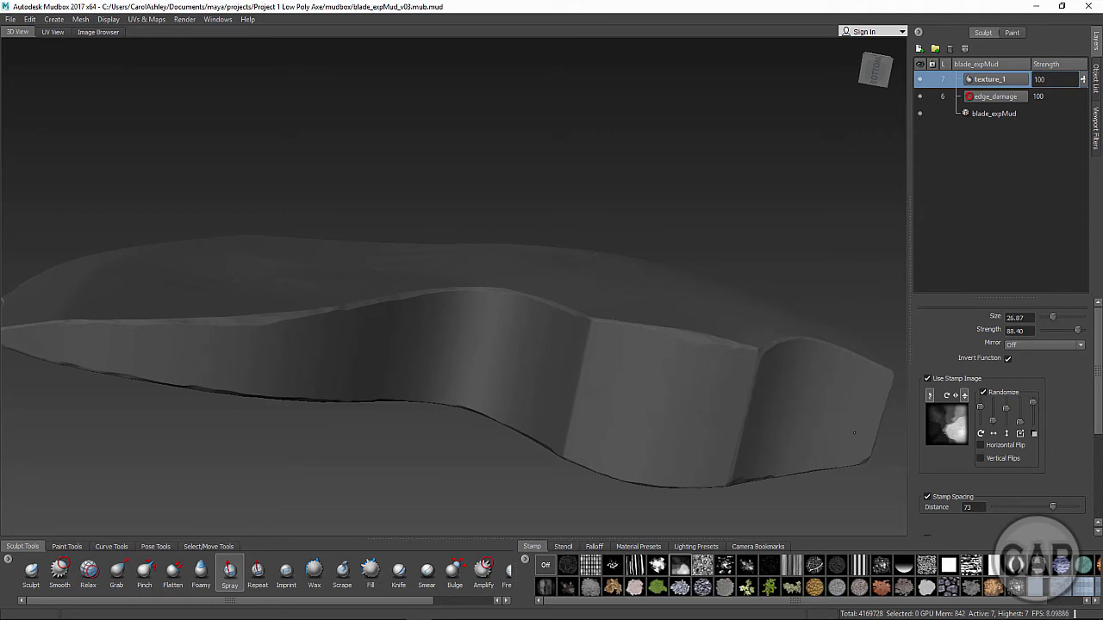
alt+middle_drag(242, 354, 563, 380)
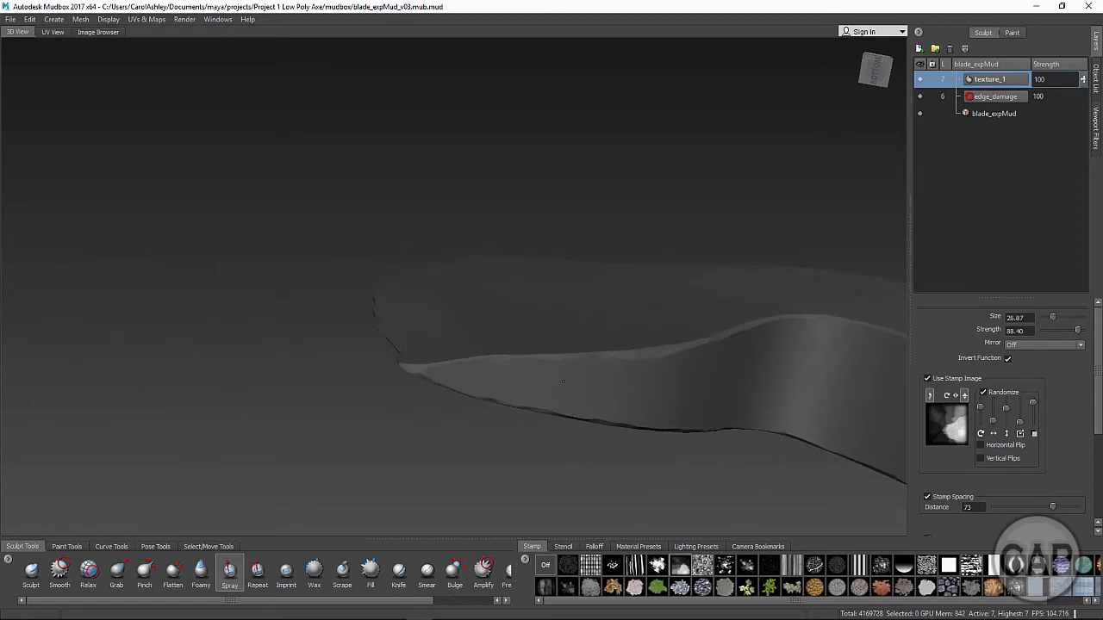
alt+drag(494, 379, 495, 466)
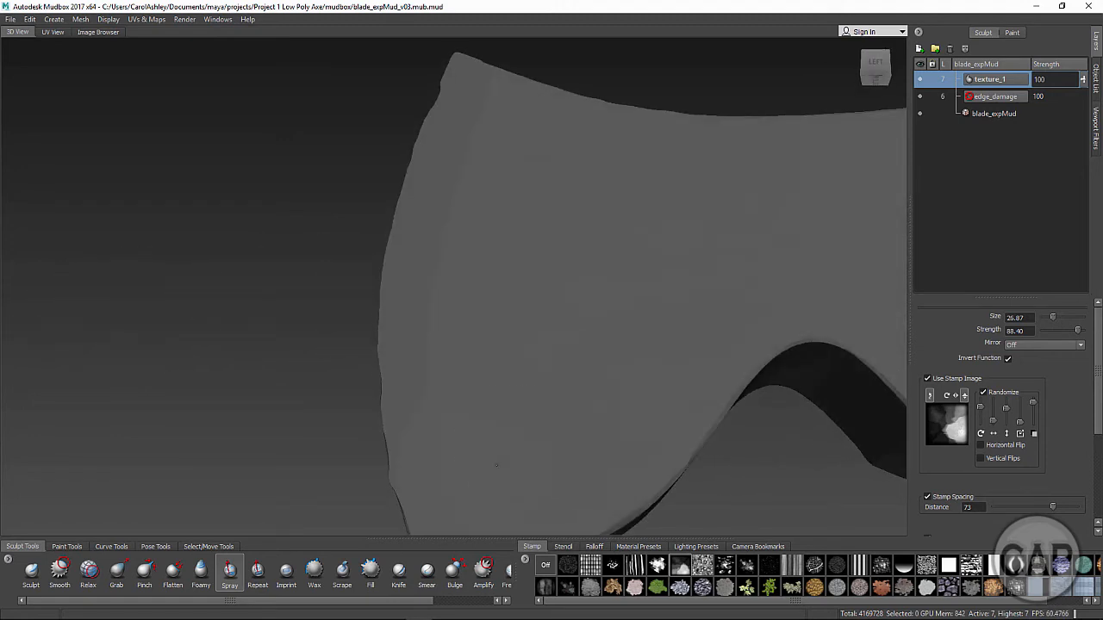
mouse_move(489, 388)
alt+mouse_down()
mouse_move(540, 353)
mouse_move(460, 308)
mouse_move(433, 317)
alt+mouse_up()
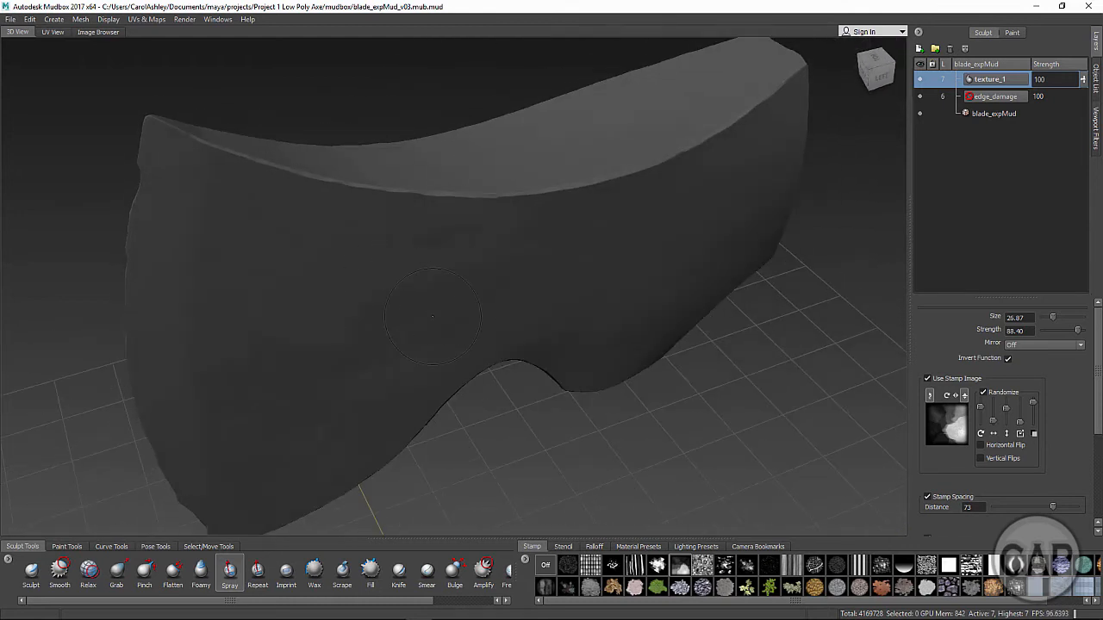
alt+drag(613, 323, 534, 152)
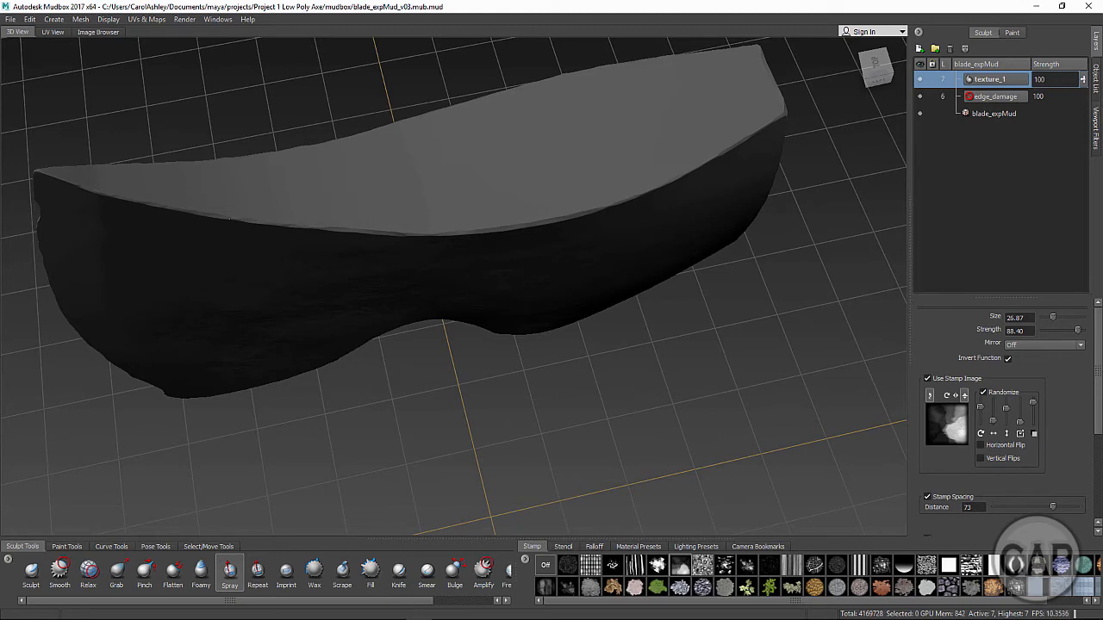
Examine the texture coverage on the blade's right side, rear end and lower arch from several angles
alt+drag(137, 185, 543, 369)
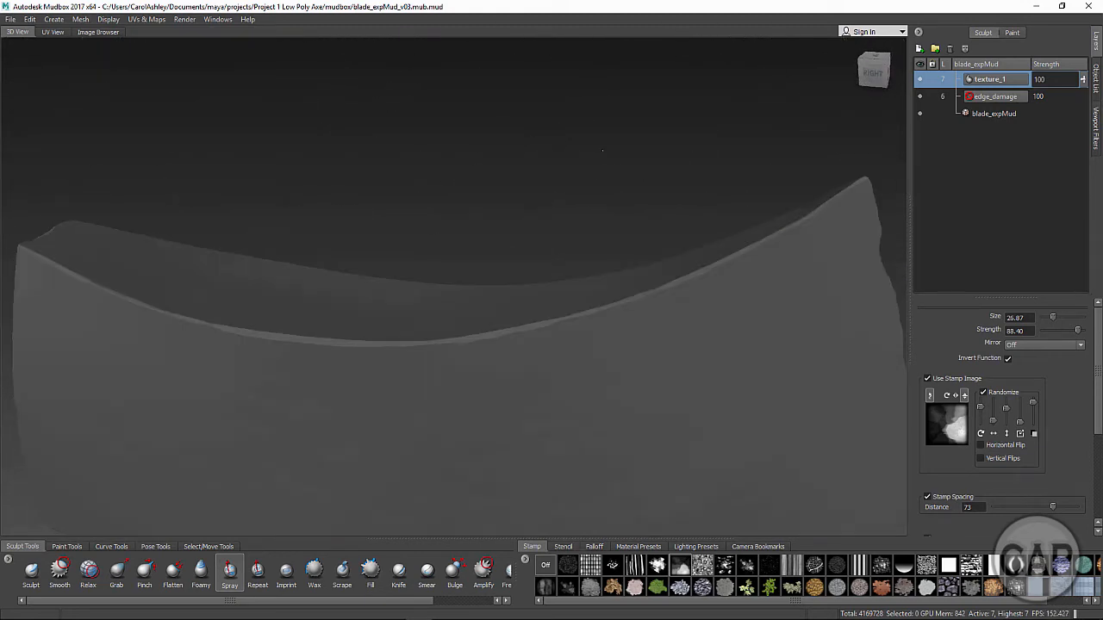
alt+middle_drag(543, 369, 572, 250)
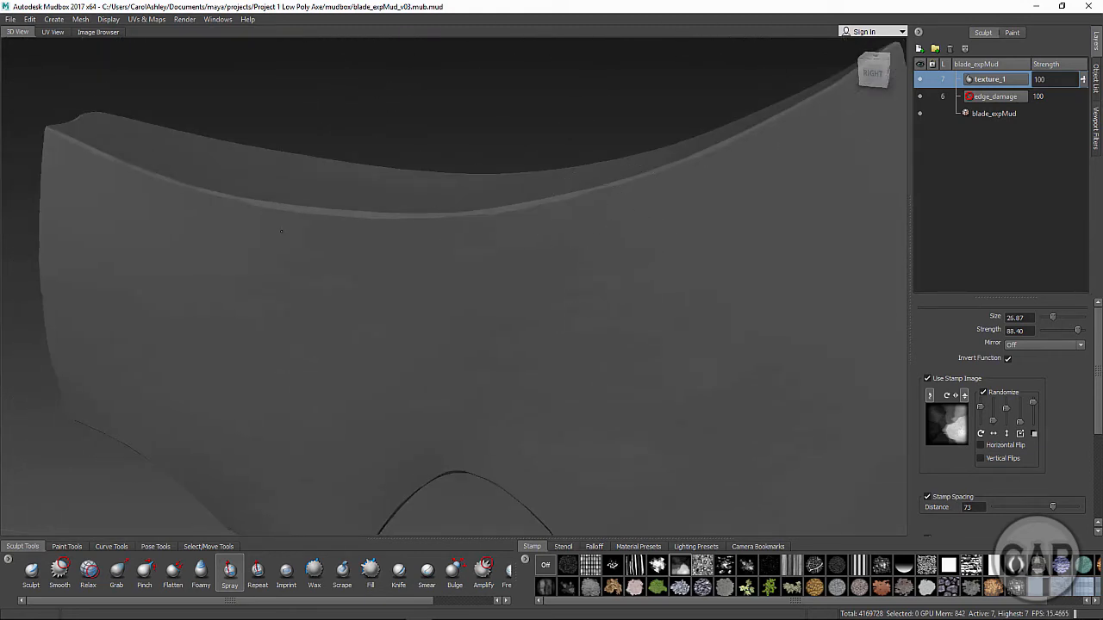
alt+middle_drag(426, 374, 389, 133)
alt+drag(392, 234, 517, 316)
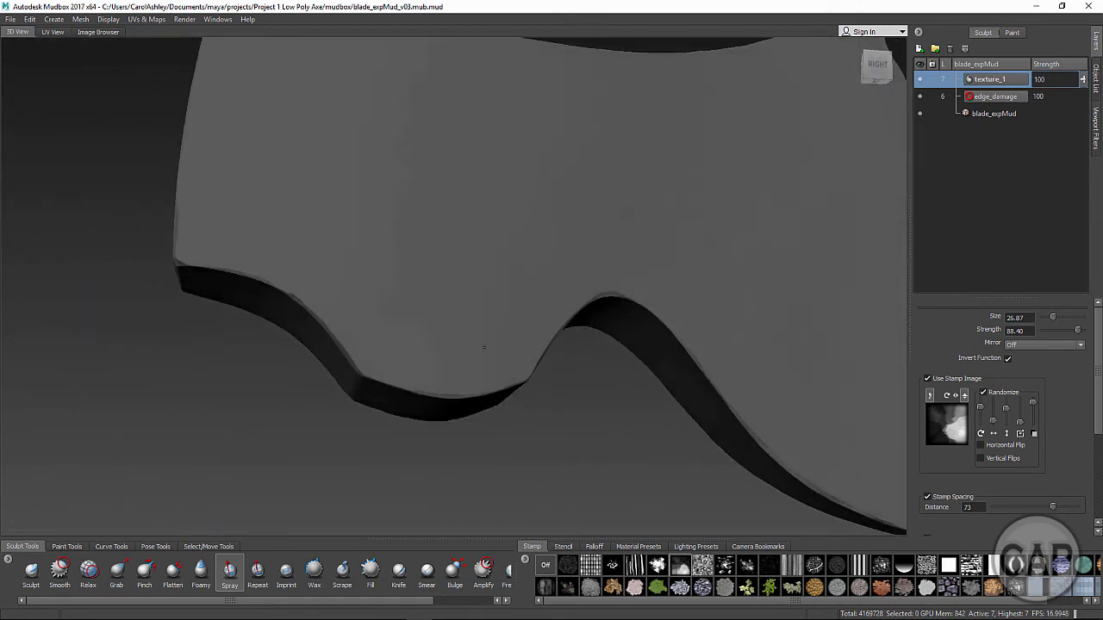
alt+drag(398, 327, 328, 379)
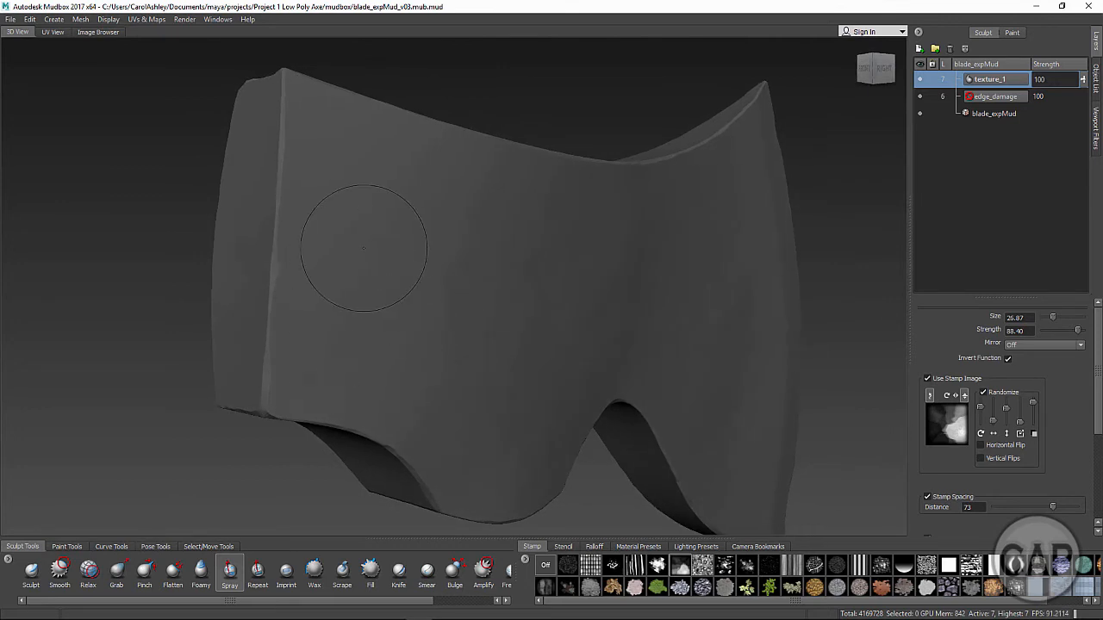
alt+drag(357, 233, 474, 321)
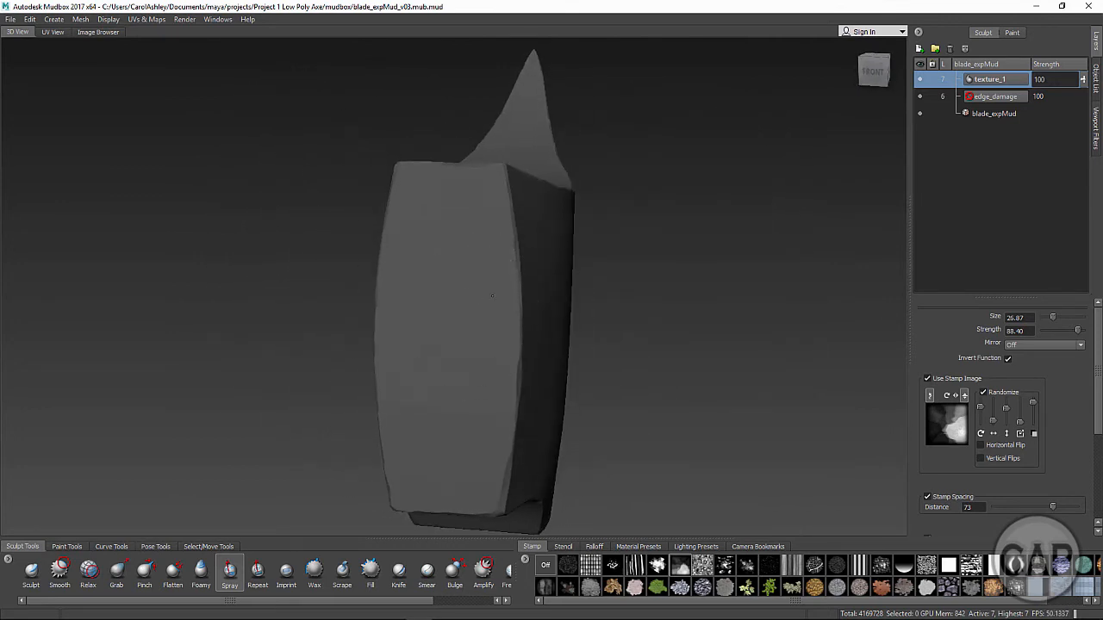
alt+drag(516, 229, 343, 299)
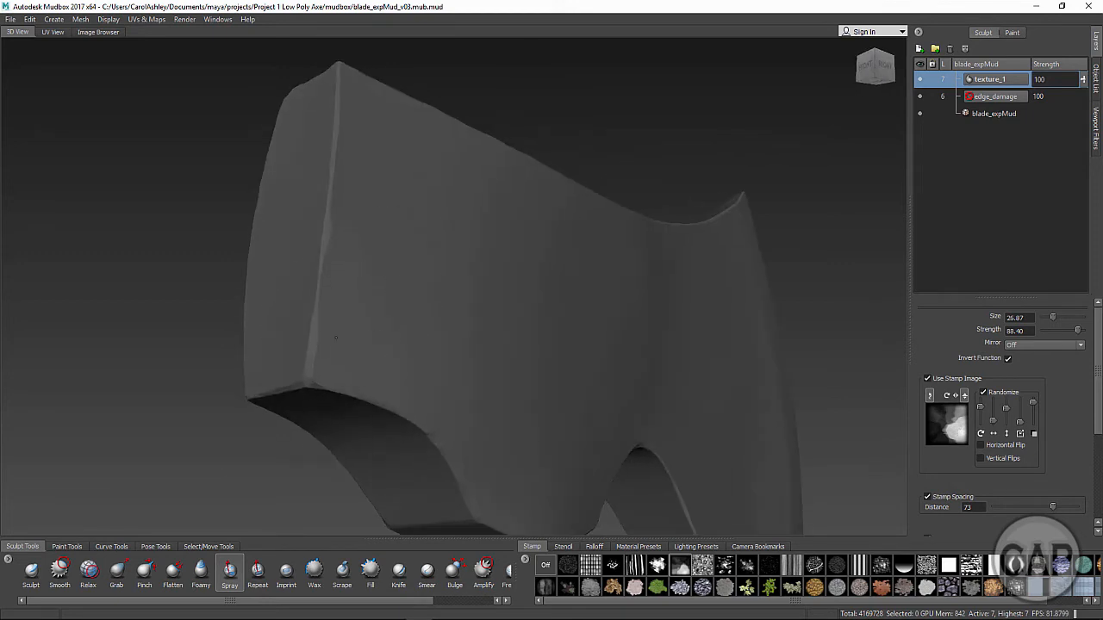
alt+middle_drag(526, 352, 361, 237)
mouse_move(465, 221)
alt+mouse_down()
mouse_move(406, 244)
mouse_move(450, 223)
alt+mouse_up()
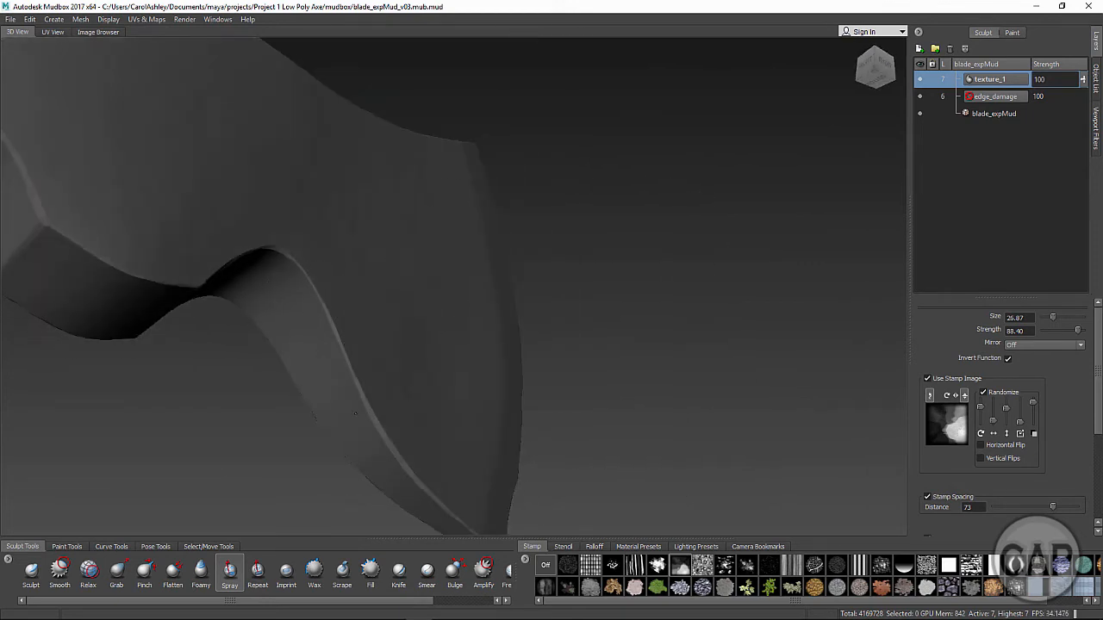
mouse_move(355, 414)
alt+mouse_down()
mouse_move(385, 218)
mouse_move(467, 197)
mouse_move(431, 295)
mouse_move(480, 307)
mouse_move(445, 251)
alt+mouse_up()
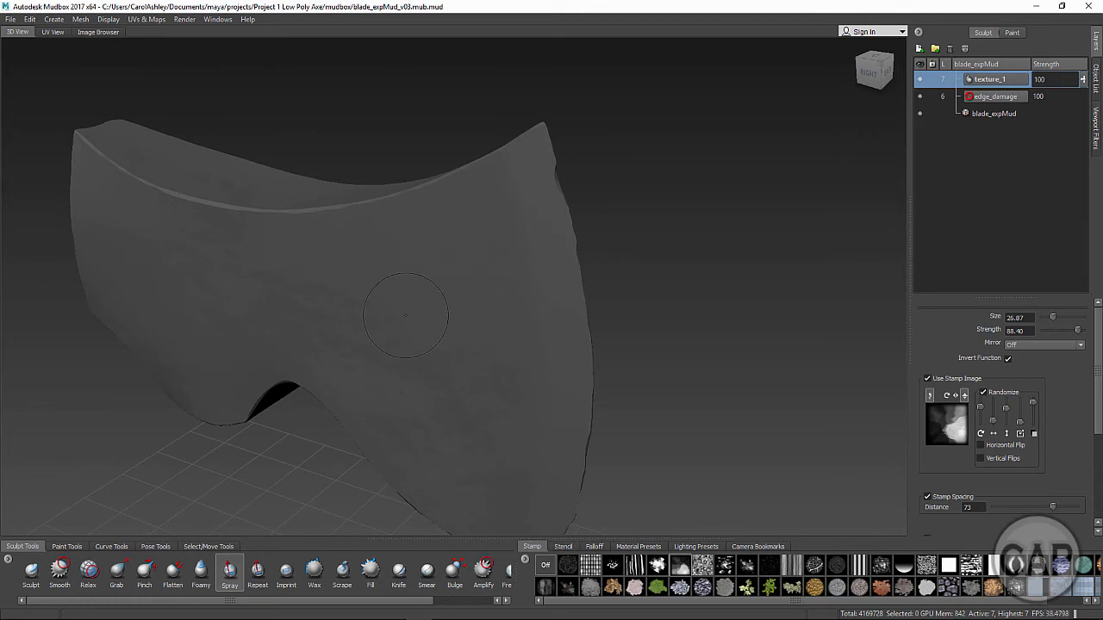
Touch up the sprayed texture on the underside around the arch and check the whole blade from the rear right
mouse_move(405, 316)
alt+mouse_down()
mouse_move(443, 409)
mouse_move(546, 323)
alt+mouse_up()
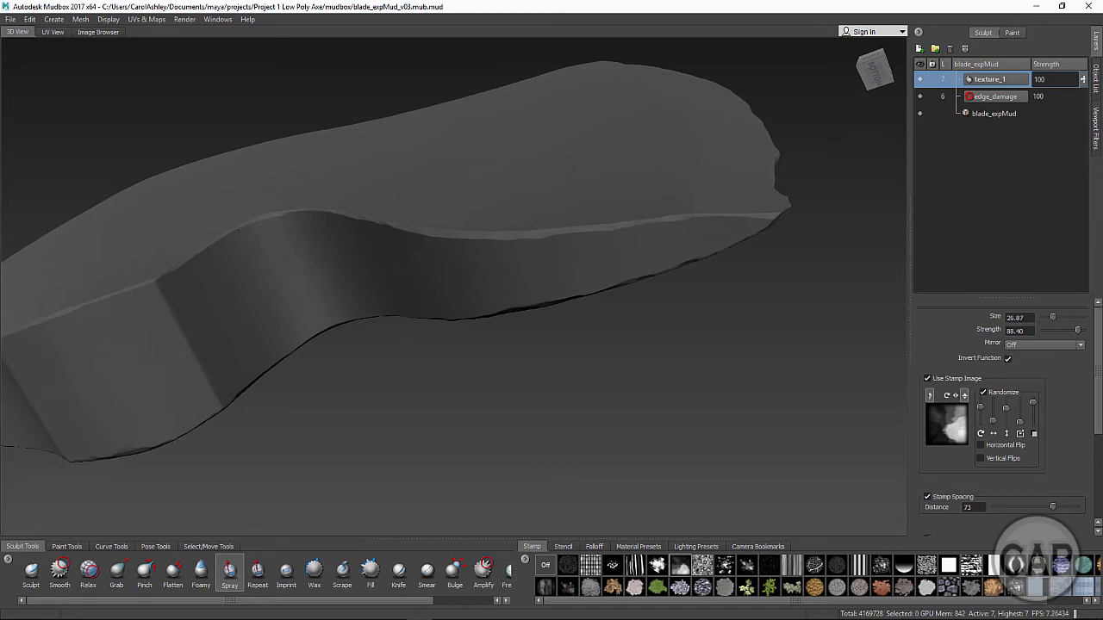
alt+drag(308, 254, 302, 301)
alt+right_drag(302, 301, 209, 283)
alt+middle_drag(301, 281, 362, 305)
alt+drag(362, 305, 417, 345)
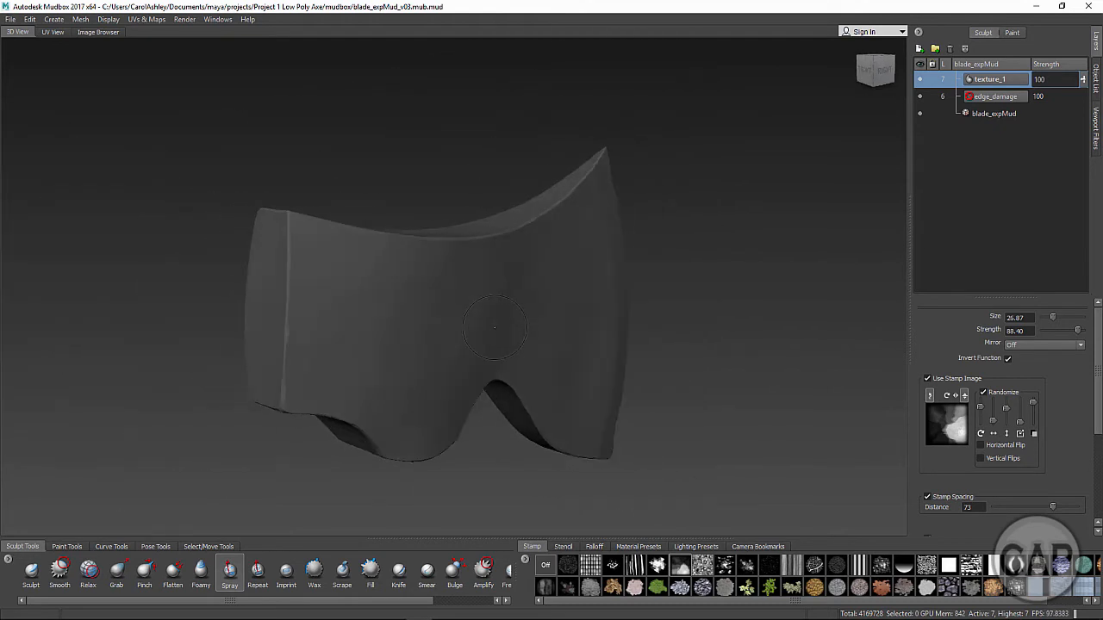
alt+middle_drag(417, 345, 455, 333)
mouse_move(455, 333)
alt+mouse_down()
mouse_move(541, 343)
mouse_move(460, 341)
alt+mouse_up()
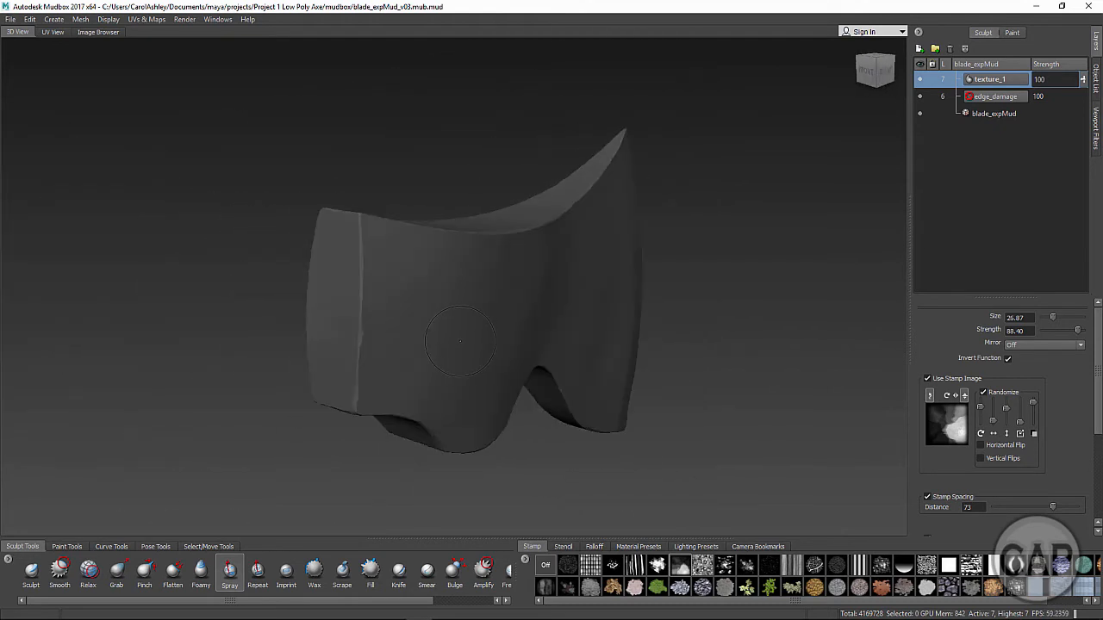
Save the file, then add a new sculpt layer above texture_1 and name it texture_2
key(ctrl+s)
click(919, 48)
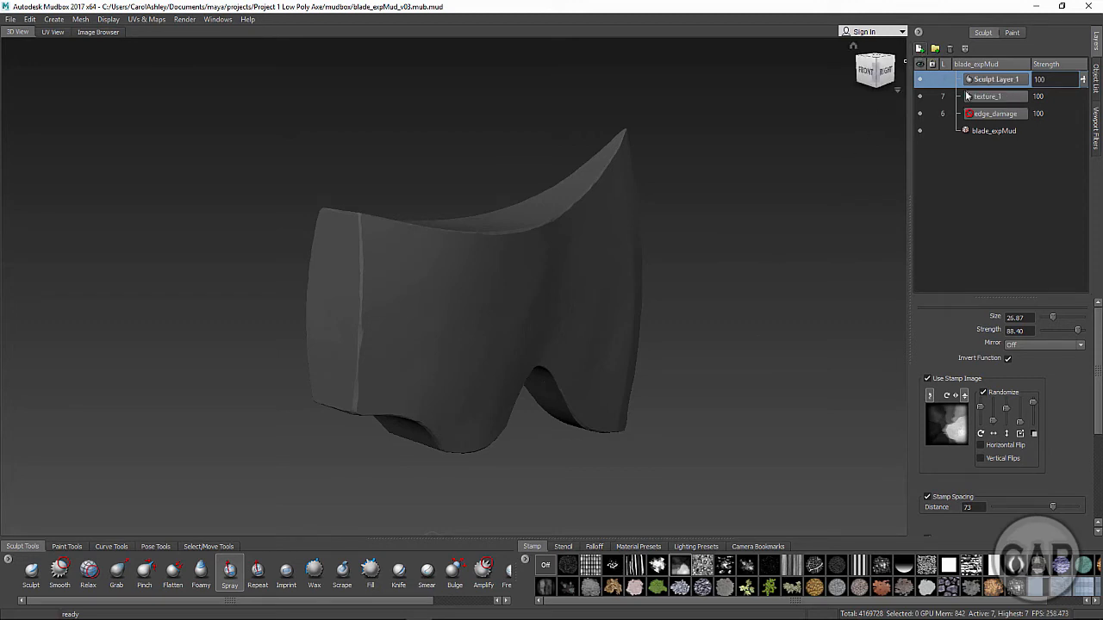
double_click(1019, 82)
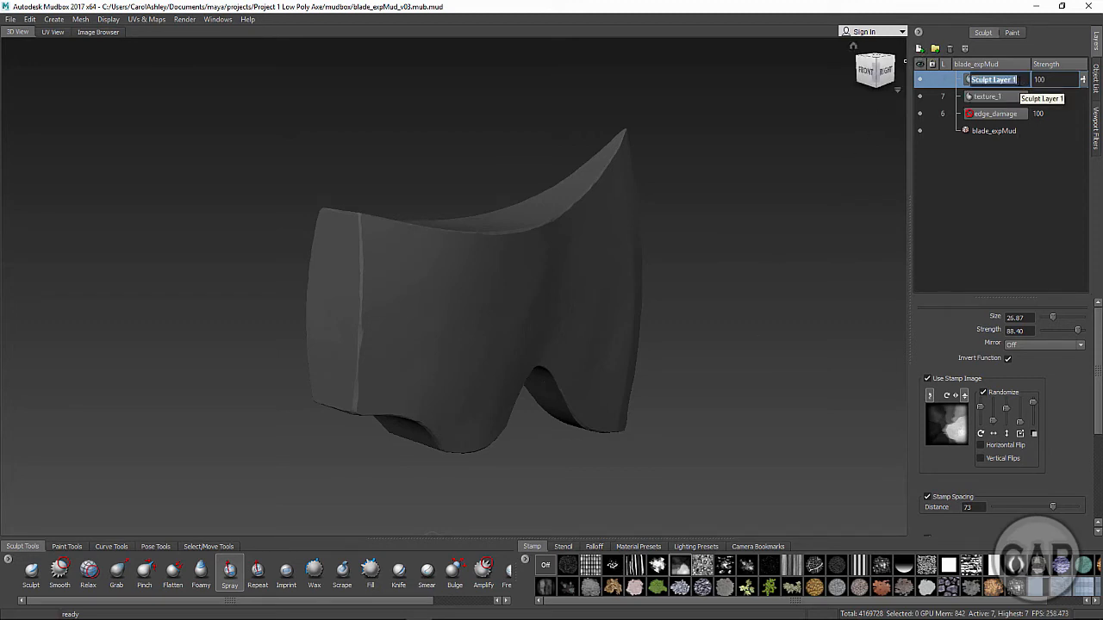
text(texture_2)
key(Return)
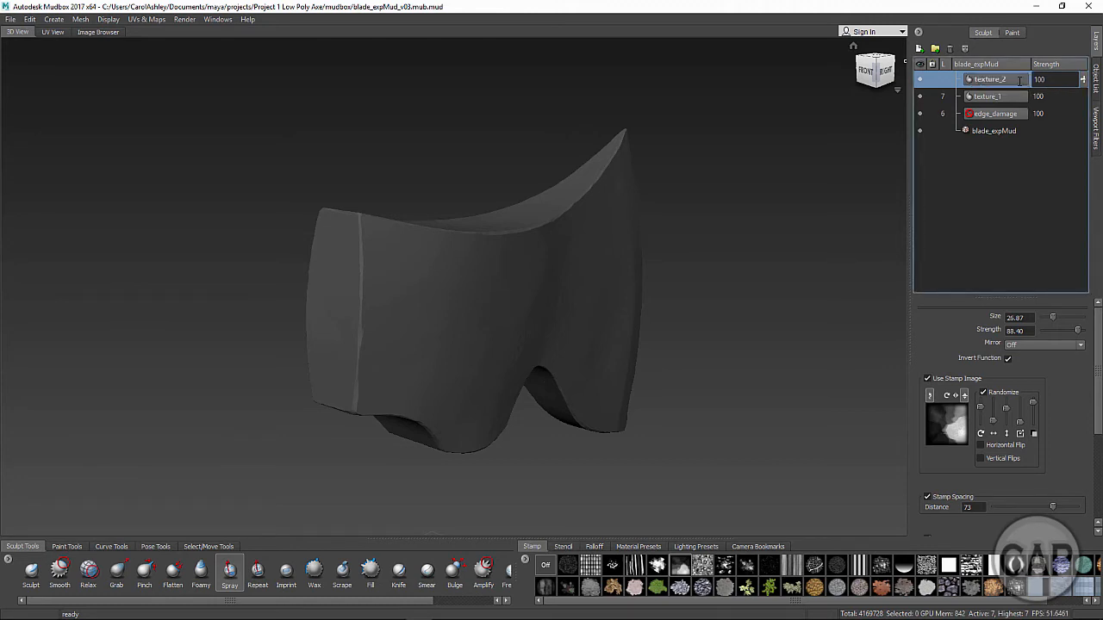
alt+drag(690, 291, 535, 298)
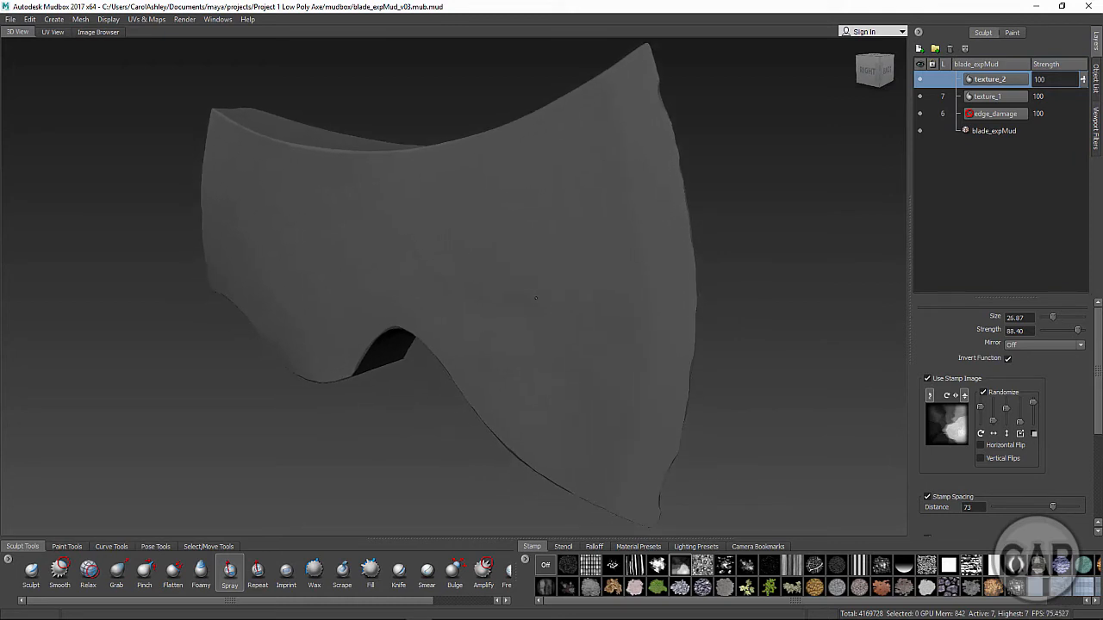
Turn off the stamp image for the Spray tool and load the bw_pores stencil over the blade
alt+drag(571, 370, 615, 354)
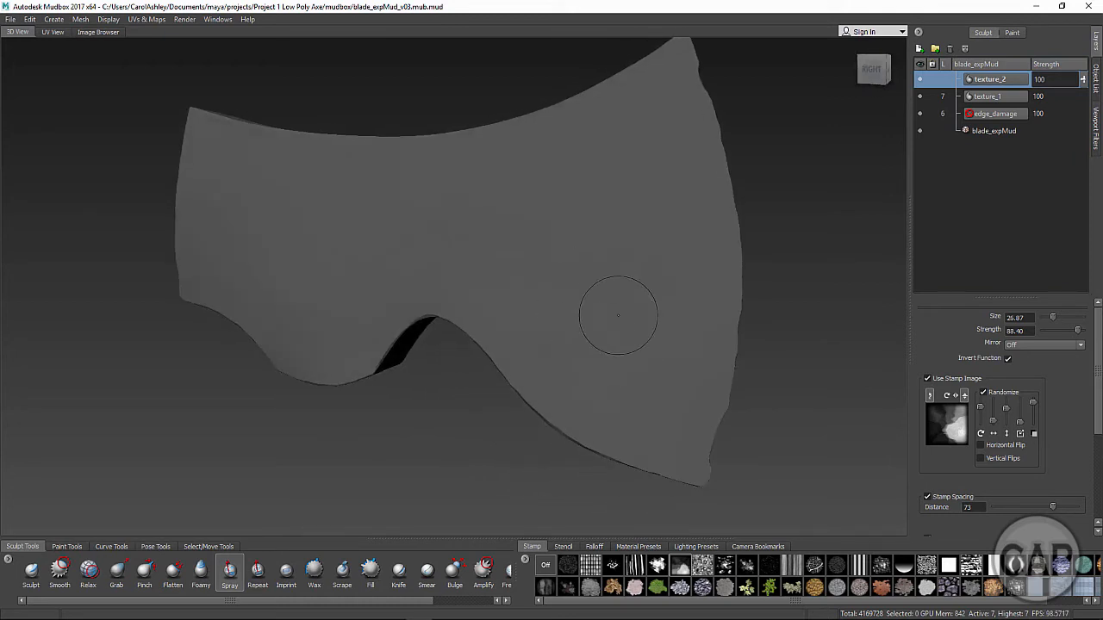
alt+drag(618, 315, 608, 271)
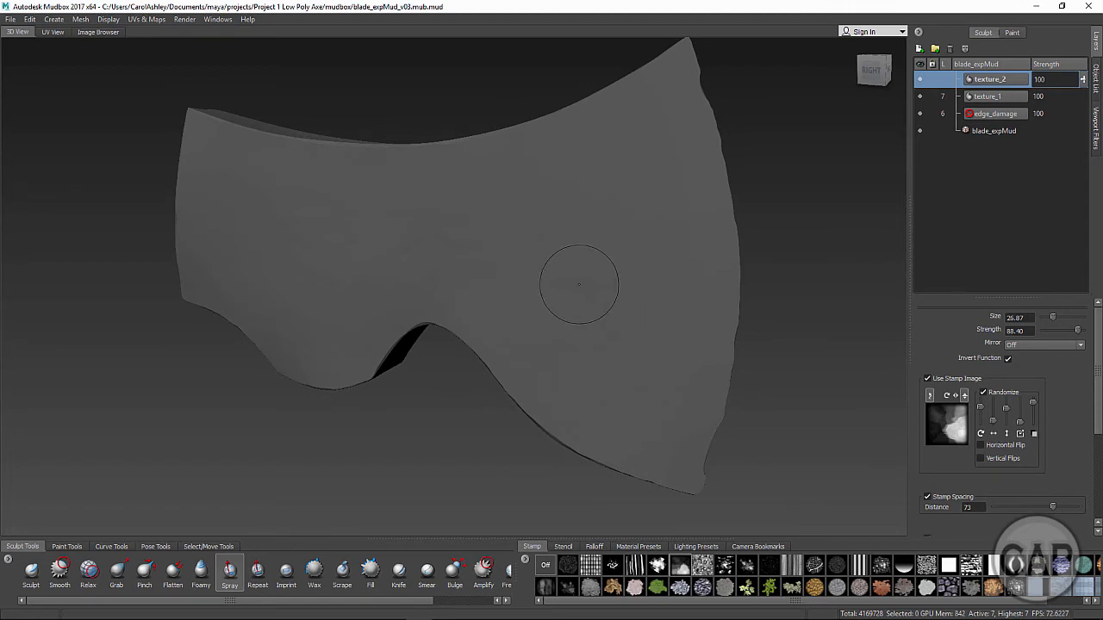
click(927, 378)
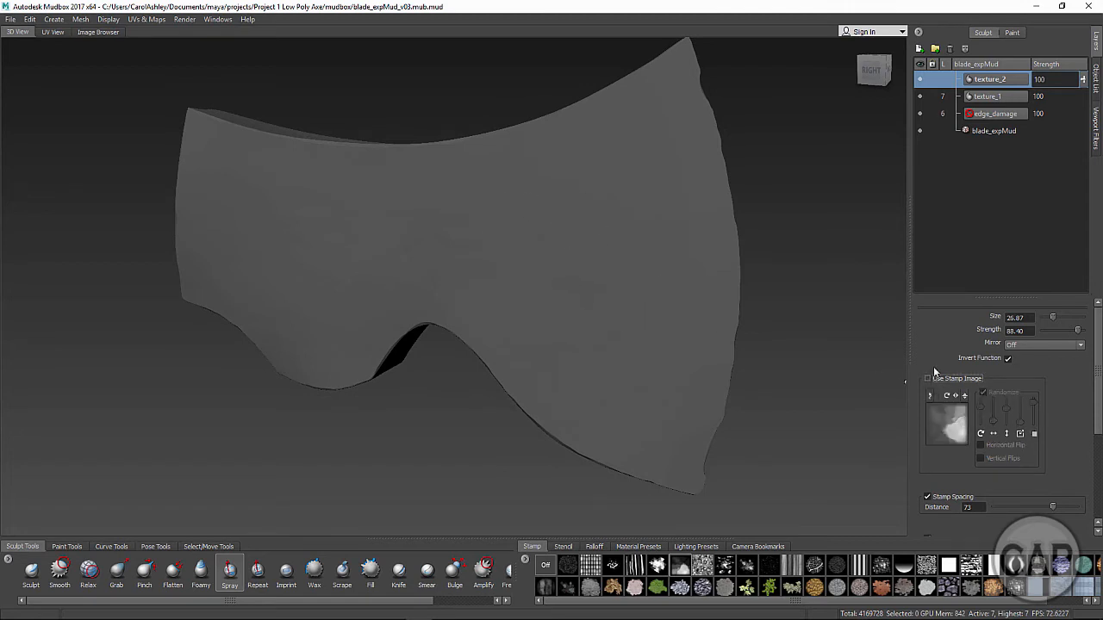
click(564, 548)
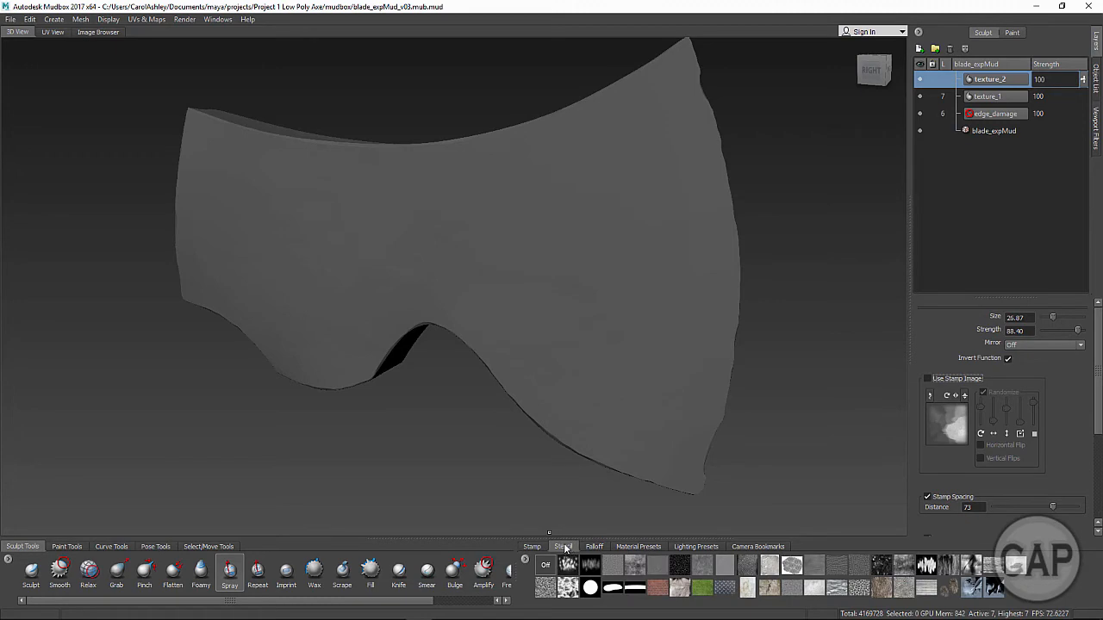
click(682, 567)
alt+right_drag(564, 386, 642, 389)
alt+middle_drag(642, 389, 557, 390)
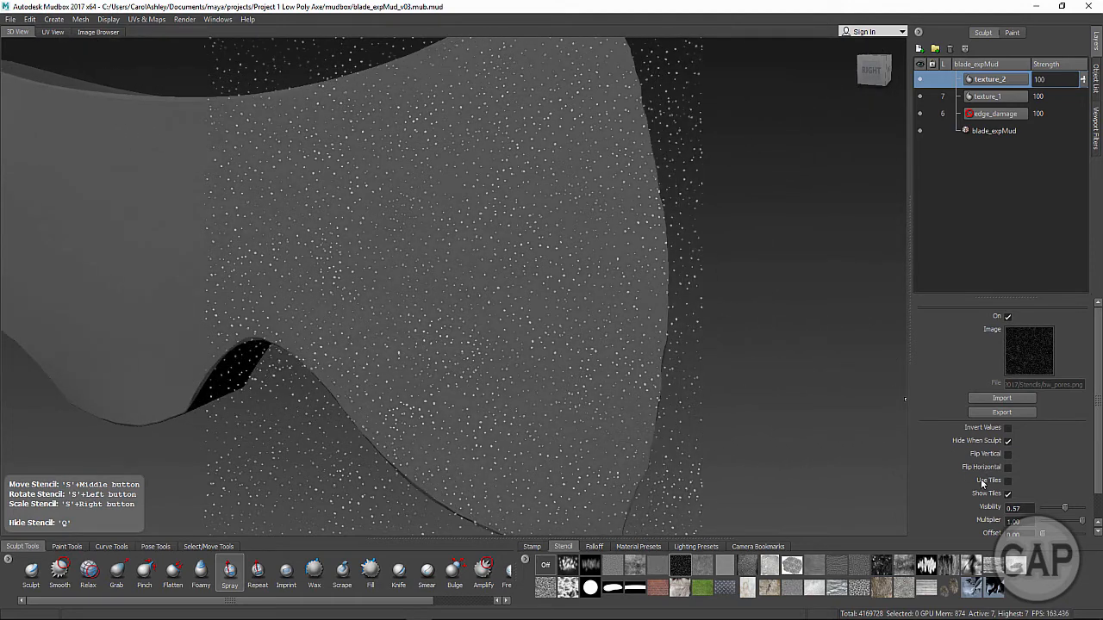
Enable tiling for the pores stencil and frame the blade's side from the arch to the cutting edge
alt+drag(622, 388, 586, 386)
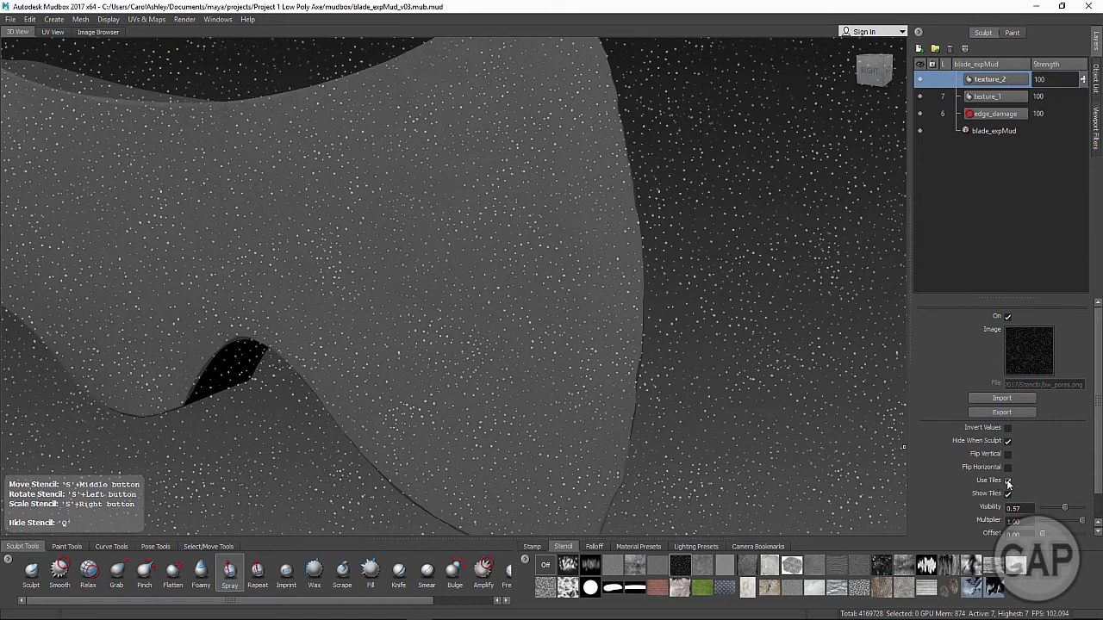
alt+middle_drag(565, 396, 690, 410)
alt+middle_drag(758, 433, 610, 413)
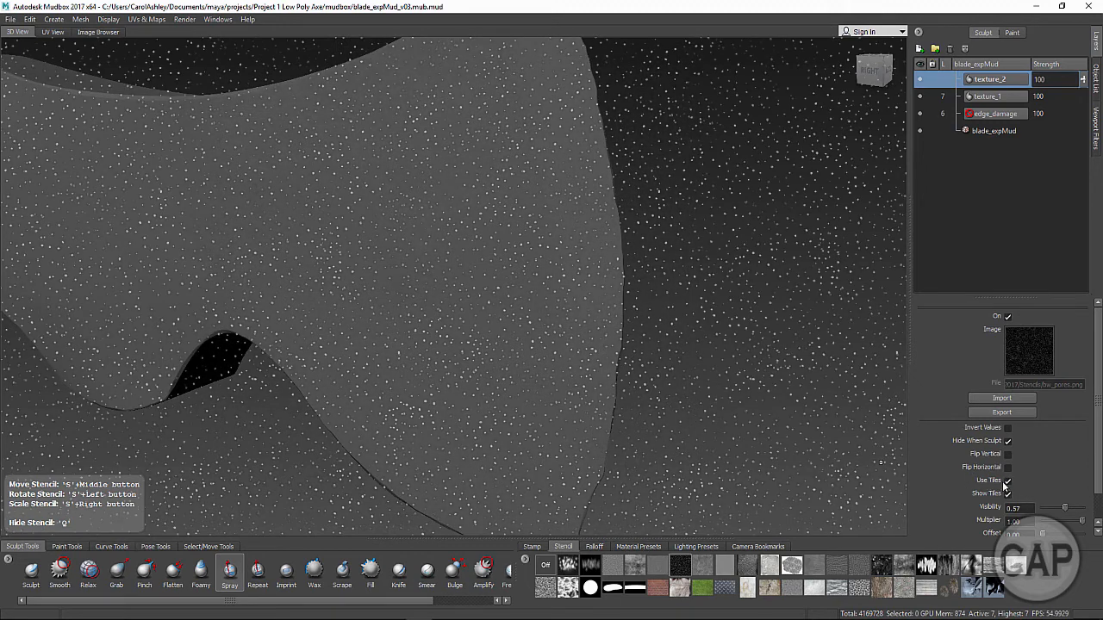
alt+middle_drag(550, 381, 567, 379)
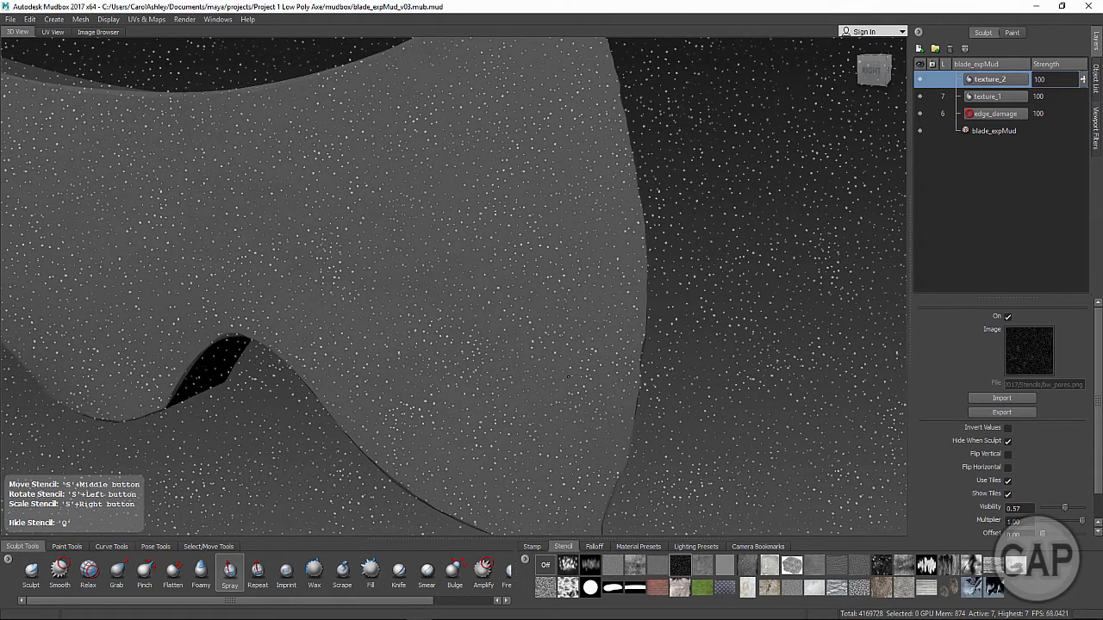
alt+right_drag(567, 379, 641, 380)
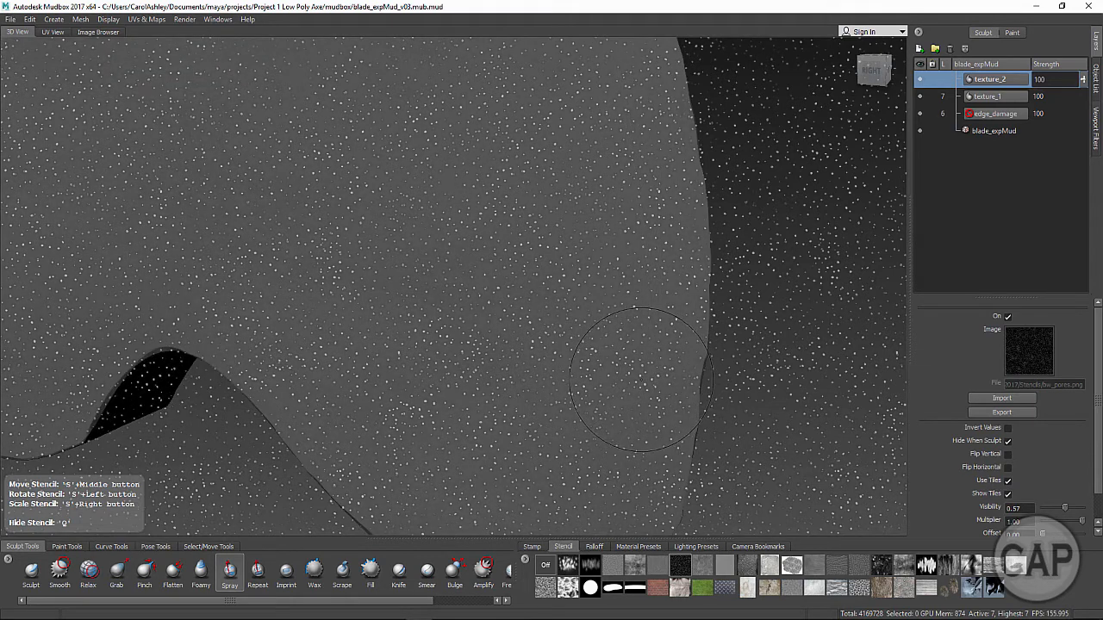
alt+middle_drag(641, 380, 610, 377)
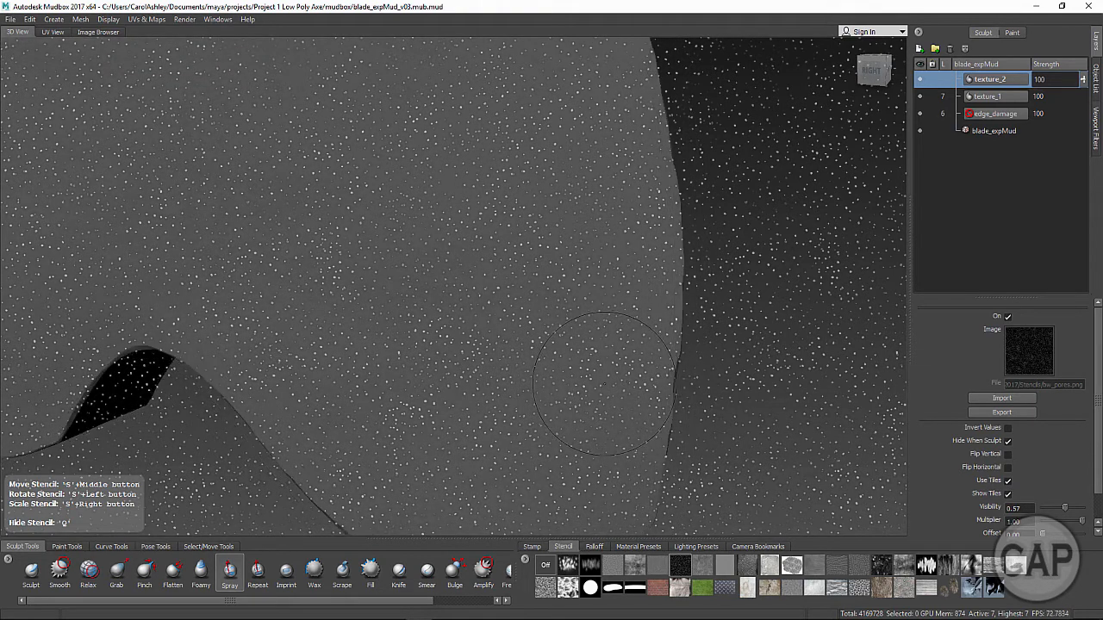
alt+right_drag(603, 383, 572, 383)
alt+middle_drag(572, 382, 610, 362)
alt+right_drag(610, 362, 572, 361)
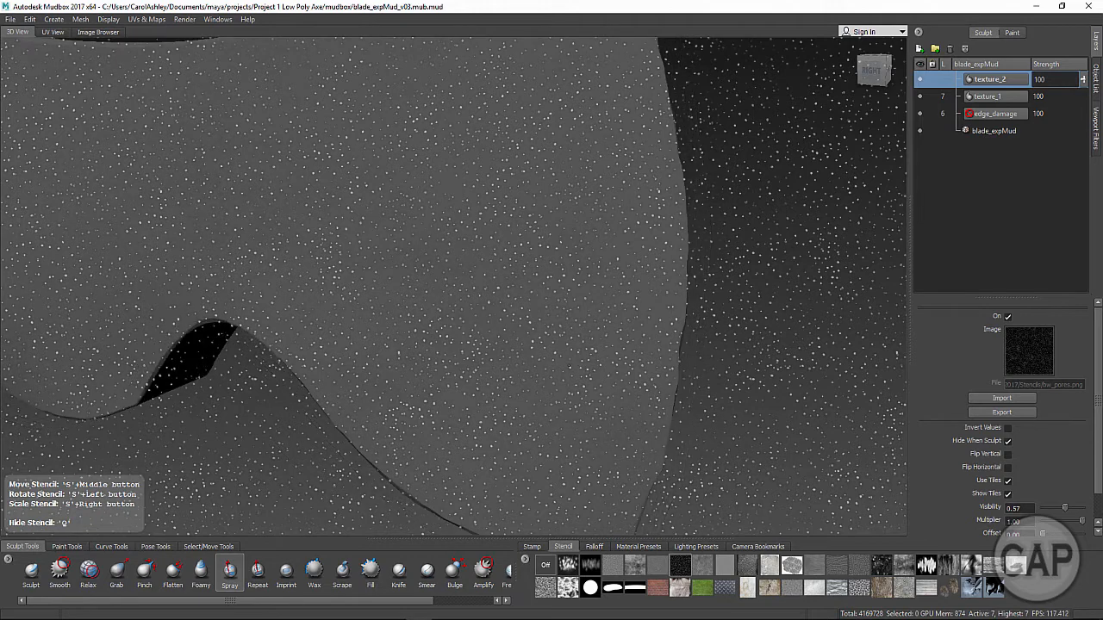
alt+middle_drag(572, 361, 586, 376)
alt+right_drag(586, 375, 561, 379)
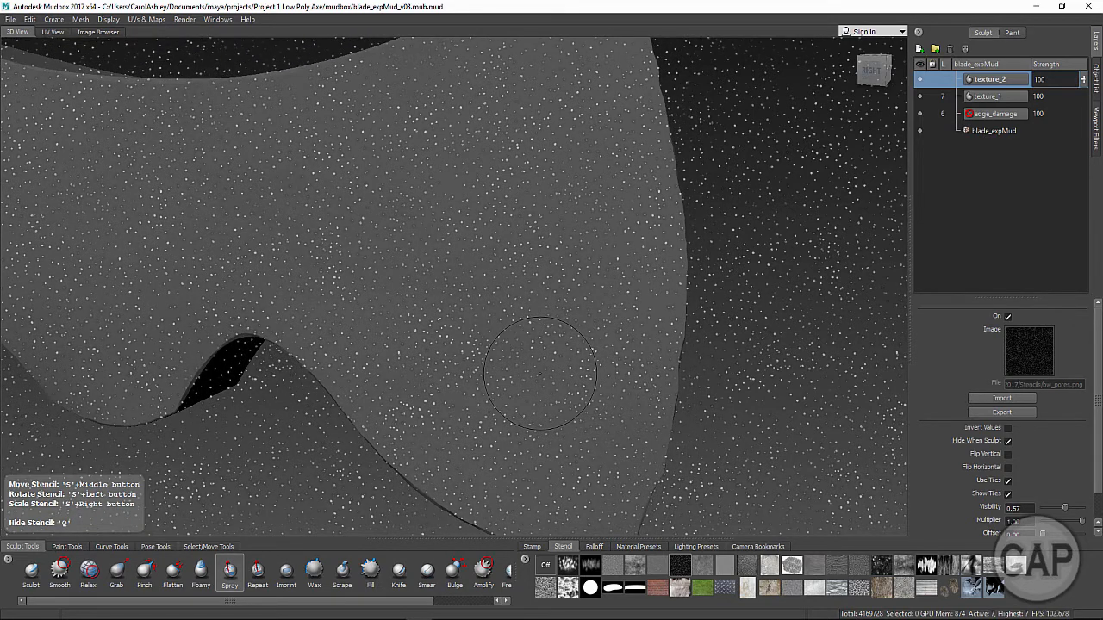
Scale and reposition the pores stencil over the blade, toggle its display, and enlarge its dots for bigger pits
right_drag(539, 367, 466, 357)
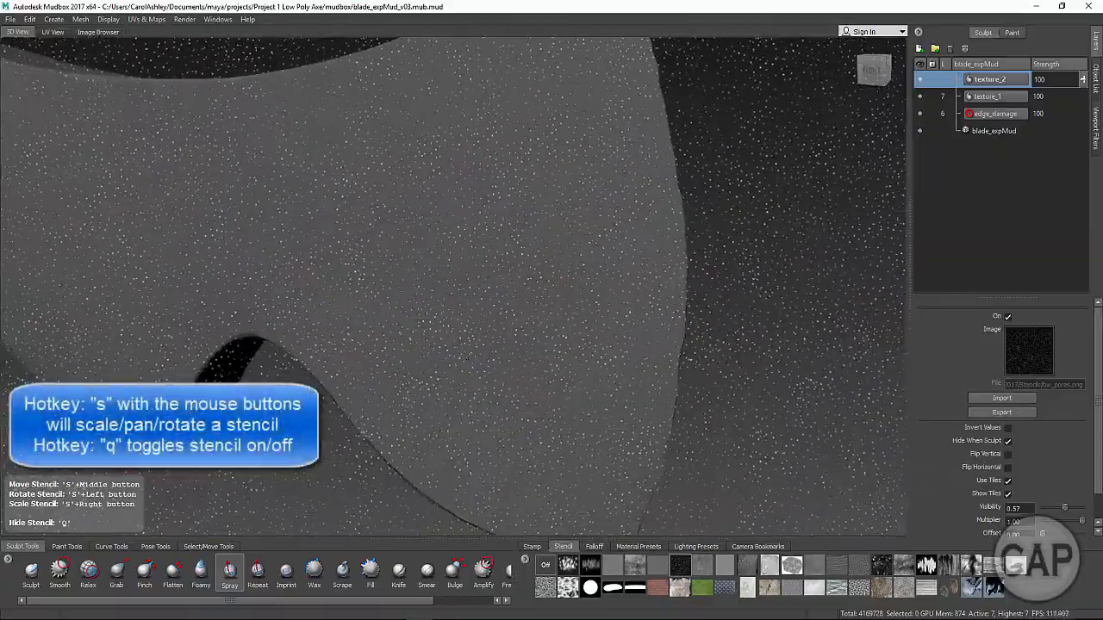
middle_drag(466, 357, 446, 337)
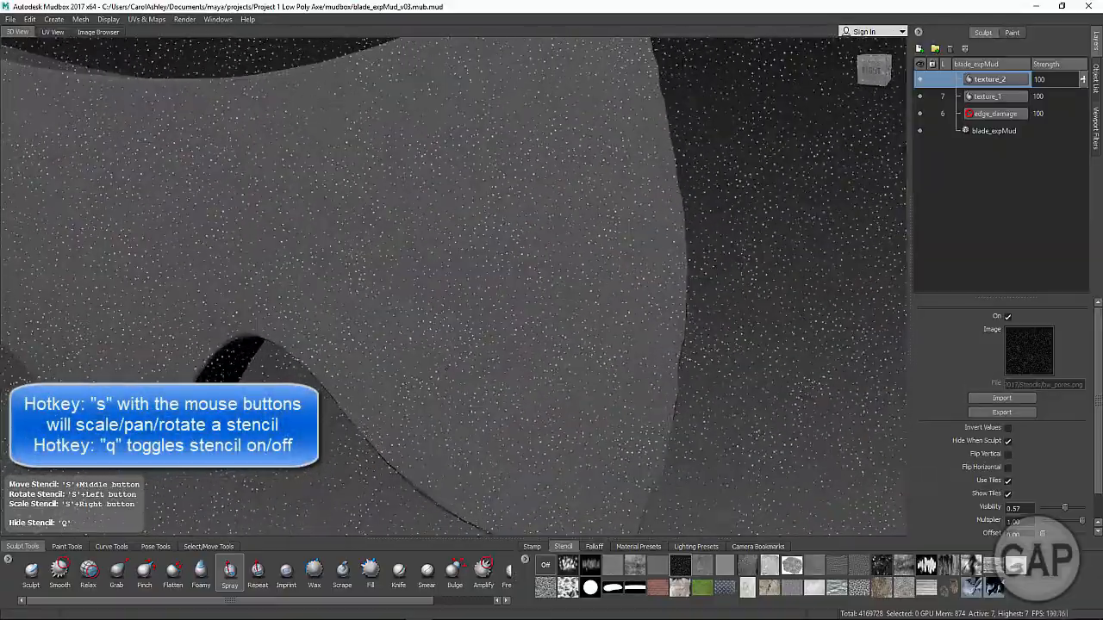
right_drag(445, 337, 536, 343)
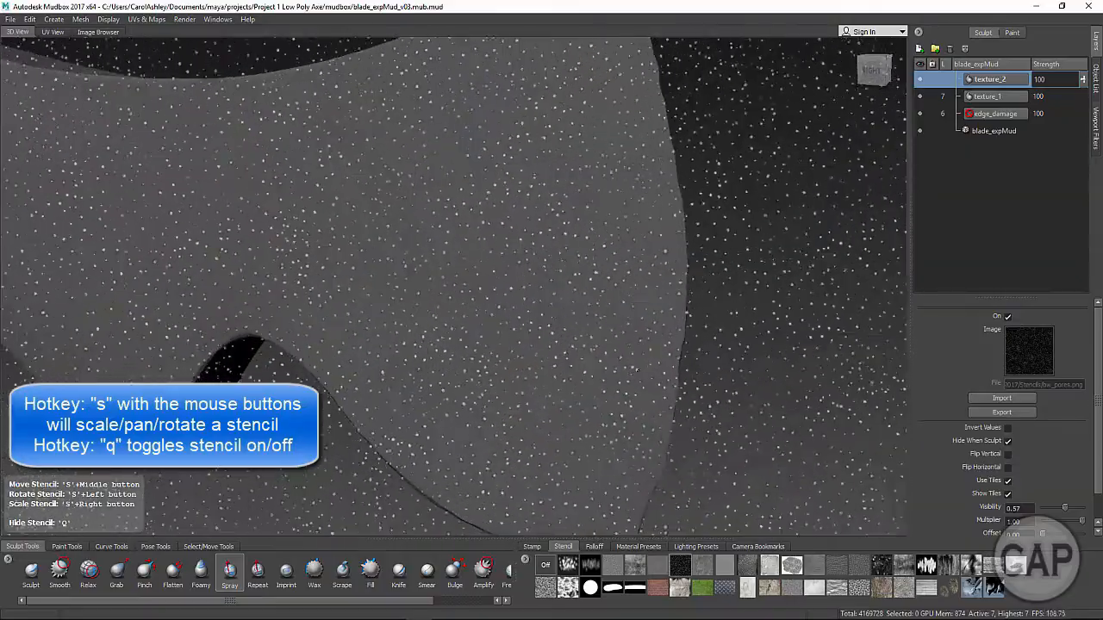
right_drag(637, 371, 585, 369)
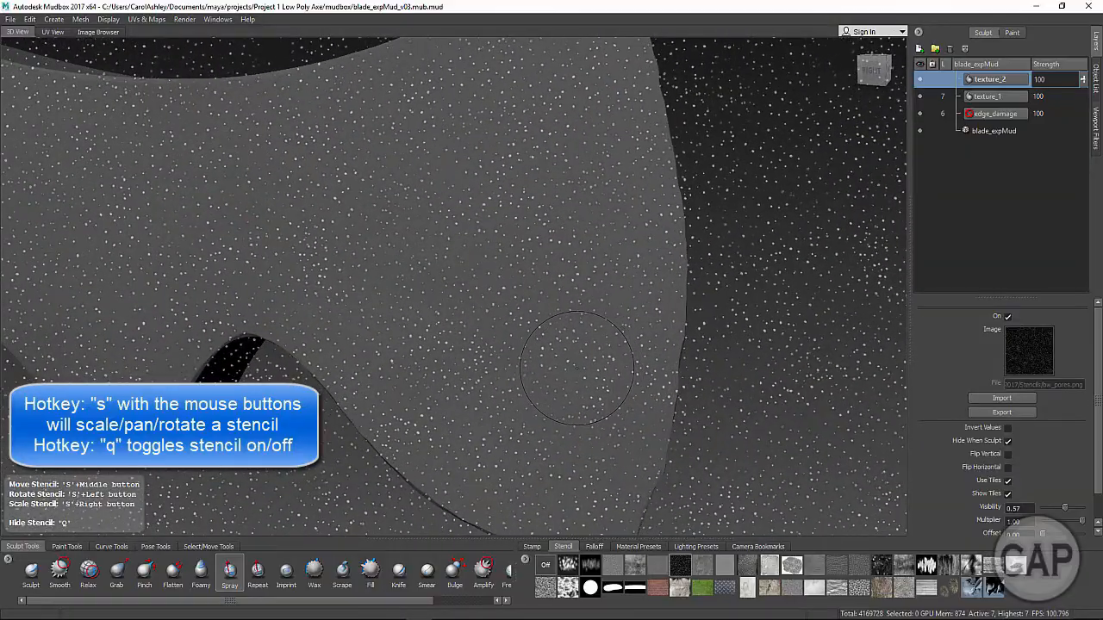
mouse_move(576, 368)
middle_down()
mouse_move(543, 238)
mouse_move(576, 360)
middle_up()
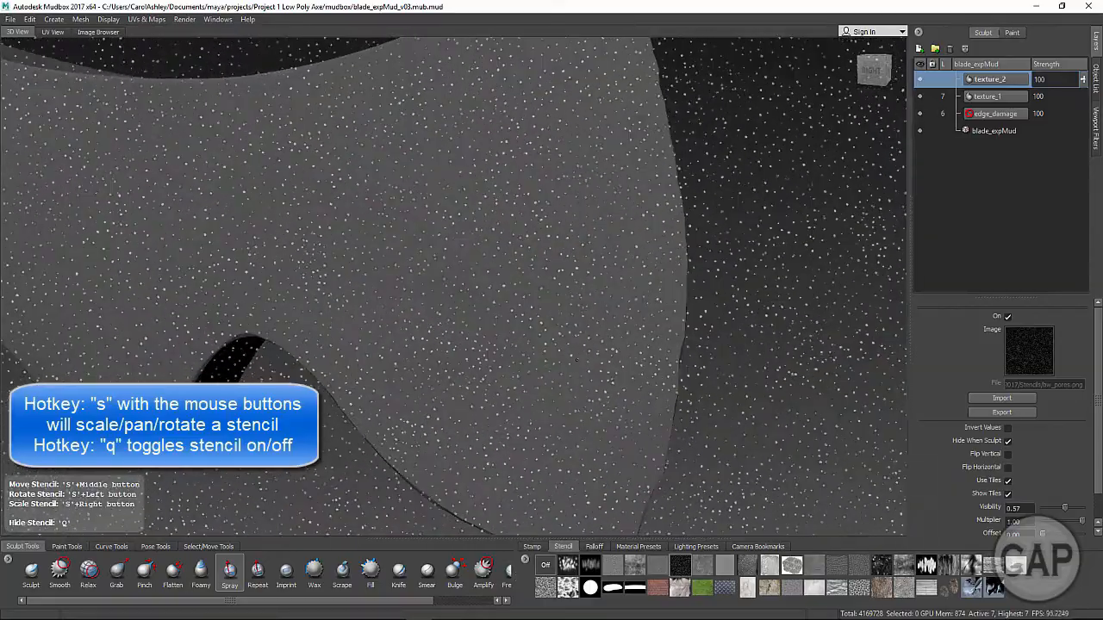
key(q)
key(q)
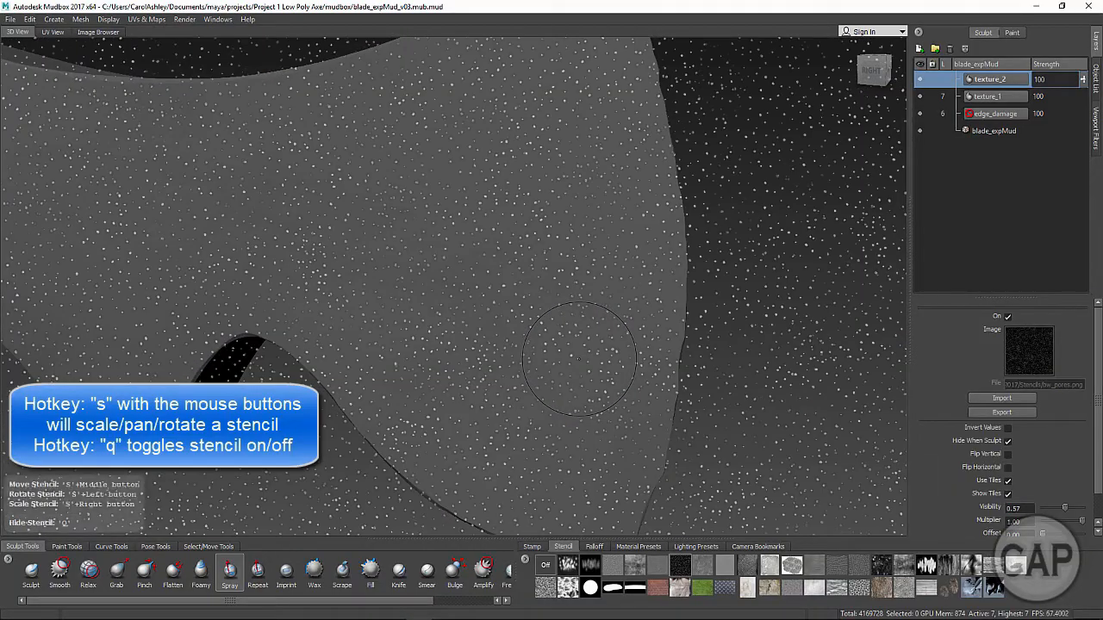
key(q)
key(q)
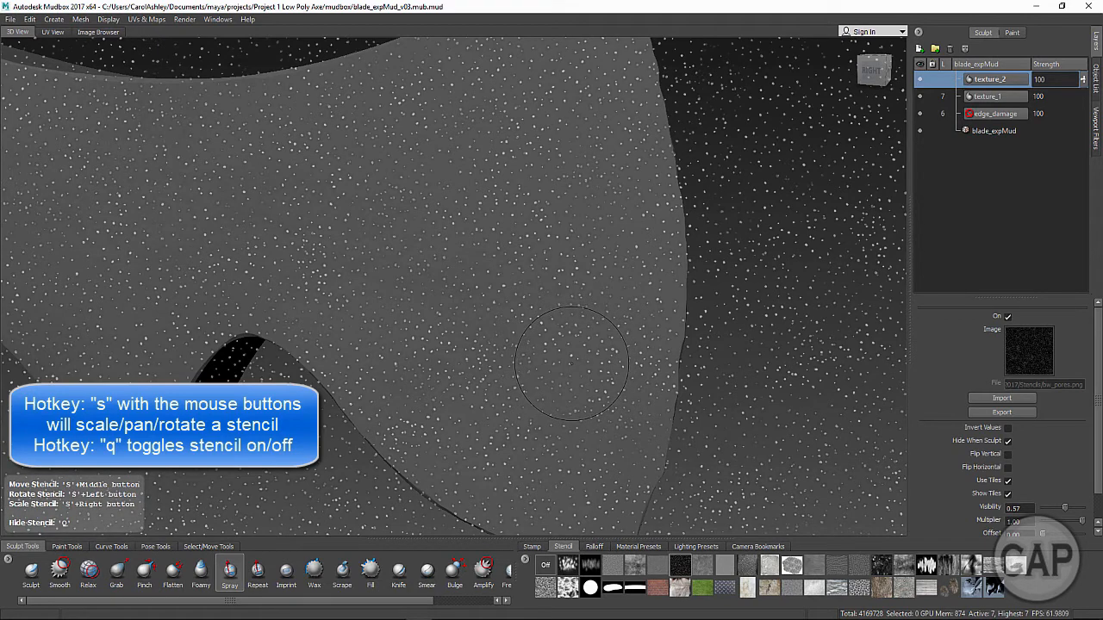
right_drag(571, 364, 646, 356)
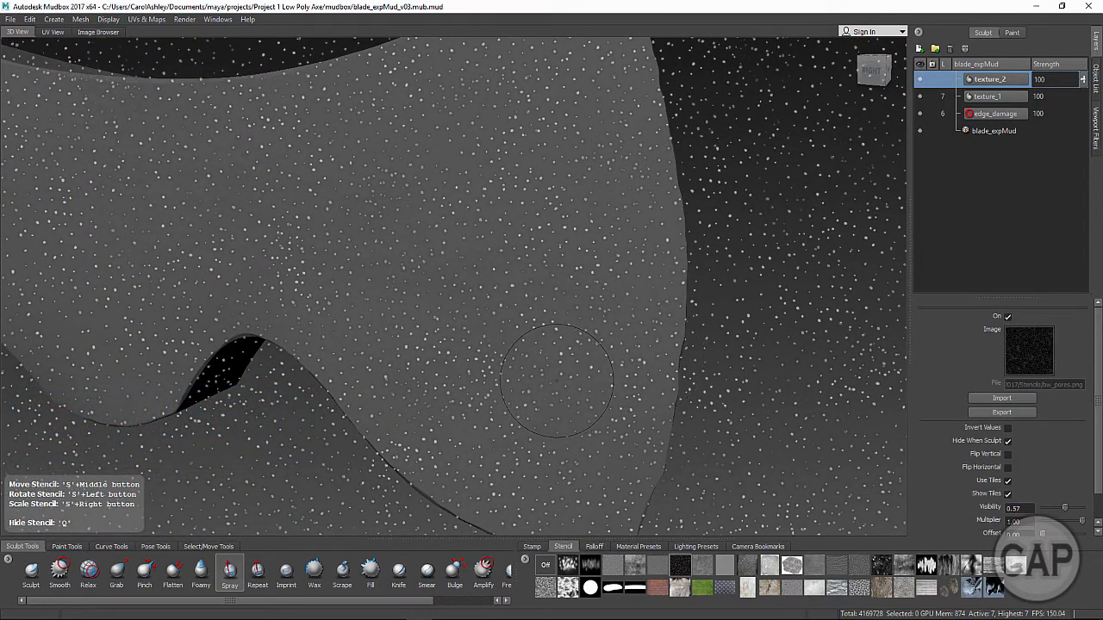
Adjust the Spray brush strength and spray small pore pits on texture_2 across the blade's side near the cutting edge
drag(557, 382, 559, 198)
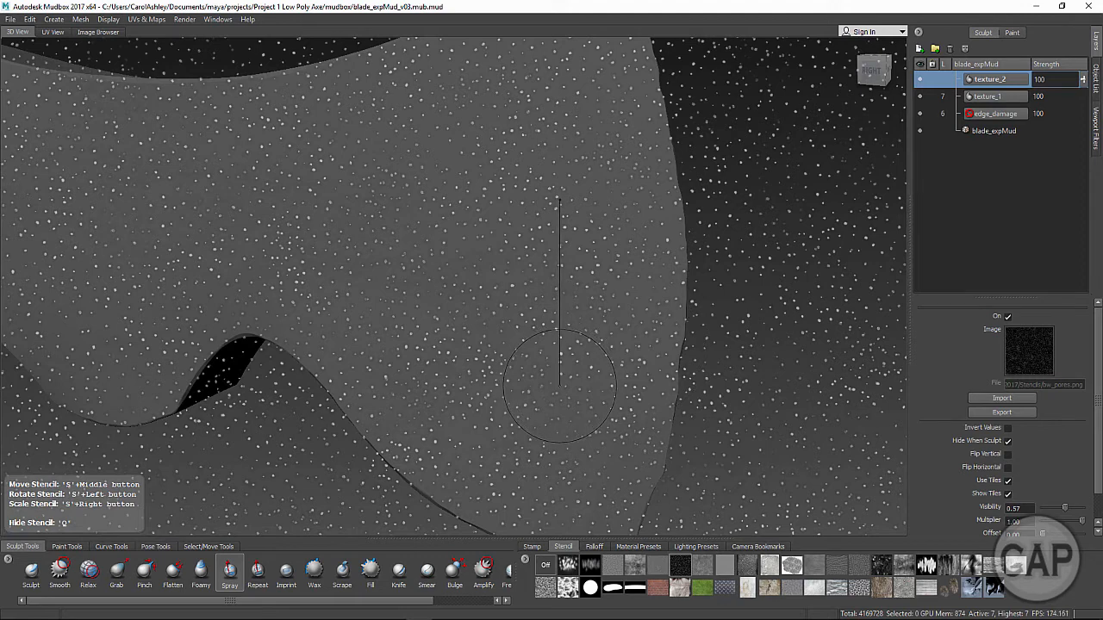
drag(576, 396, 582, 410)
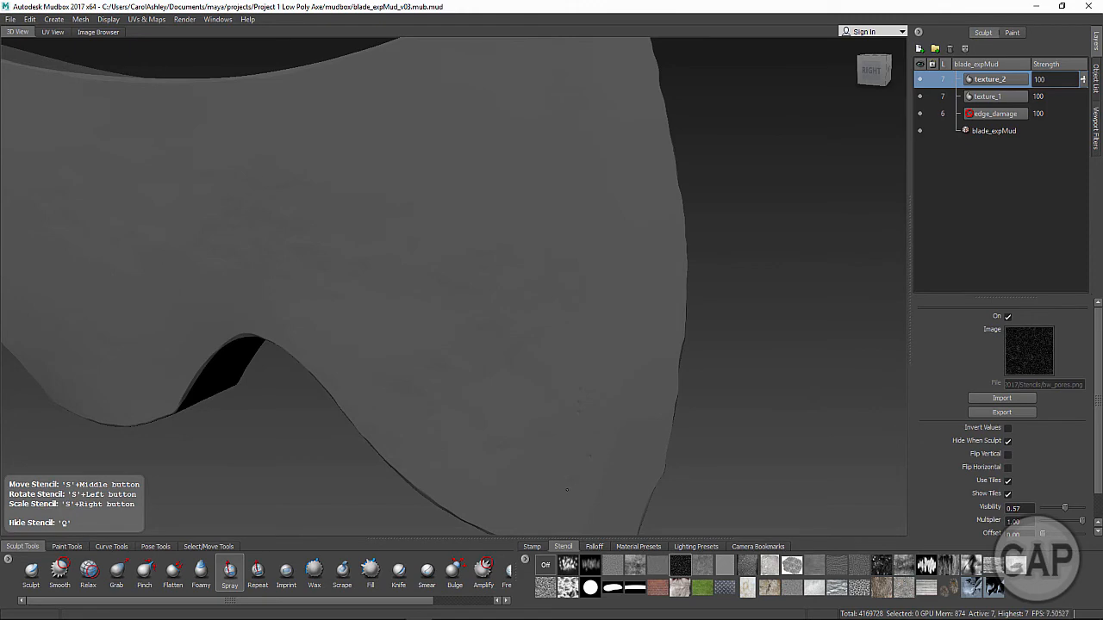
mouse_move(469, 433)
mouse_down()
mouse_move(460, 486)
mouse_move(603, 392)
mouse_move(573, 345)
mouse_move(443, 371)
mouse_move(413, 362)
mouse_move(390, 406)
mouse_move(479, 383)
mouse_up()
drag(605, 260, 603, 146)
mouse_move(619, 328)
mouse_down()
mouse_move(605, 293)
mouse_move(522, 314)
mouse_move(522, 373)
mouse_move(555, 397)
mouse_move(562, 324)
mouse_up()
Enlarge the pores stencil further and spray larger pits down the blade's side beside the cutting edge
right_drag(641, 418, 657, 211)
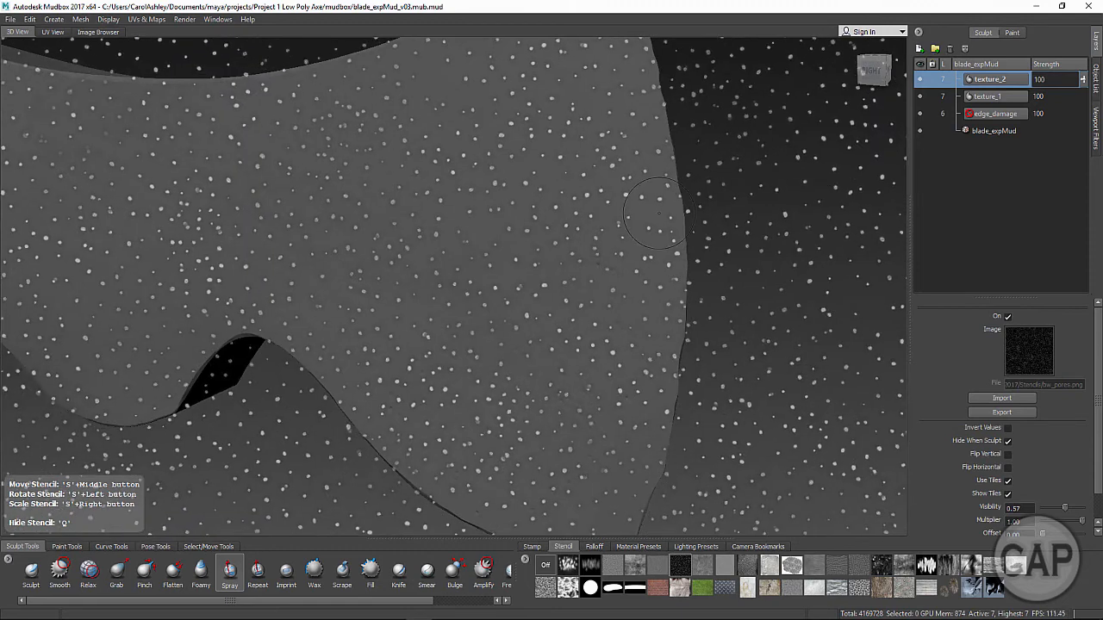
drag(531, 100, 555, 171)
mouse_move(531, 207)
mouse_down()
mouse_move(595, 284)
mouse_move(584, 340)
mouse_move(611, 345)
mouse_move(638, 379)
mouse_up()
drag(633, 420, 608, 481)
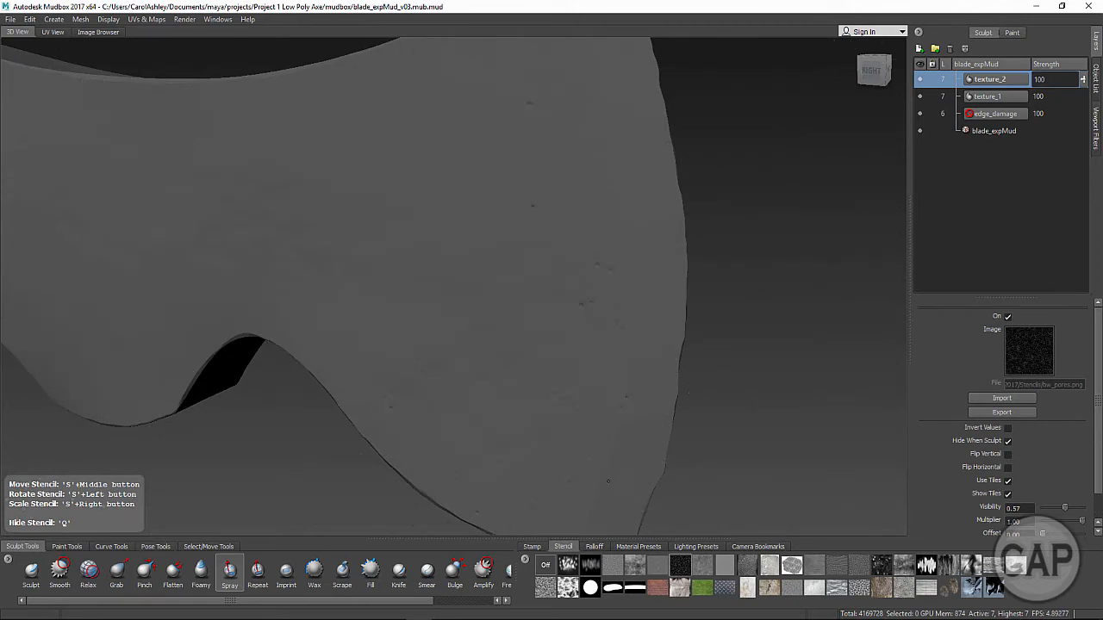
Spray scattered pits around the arch and toward the blade's lower tip, toggling the stencil to check them
key(q)
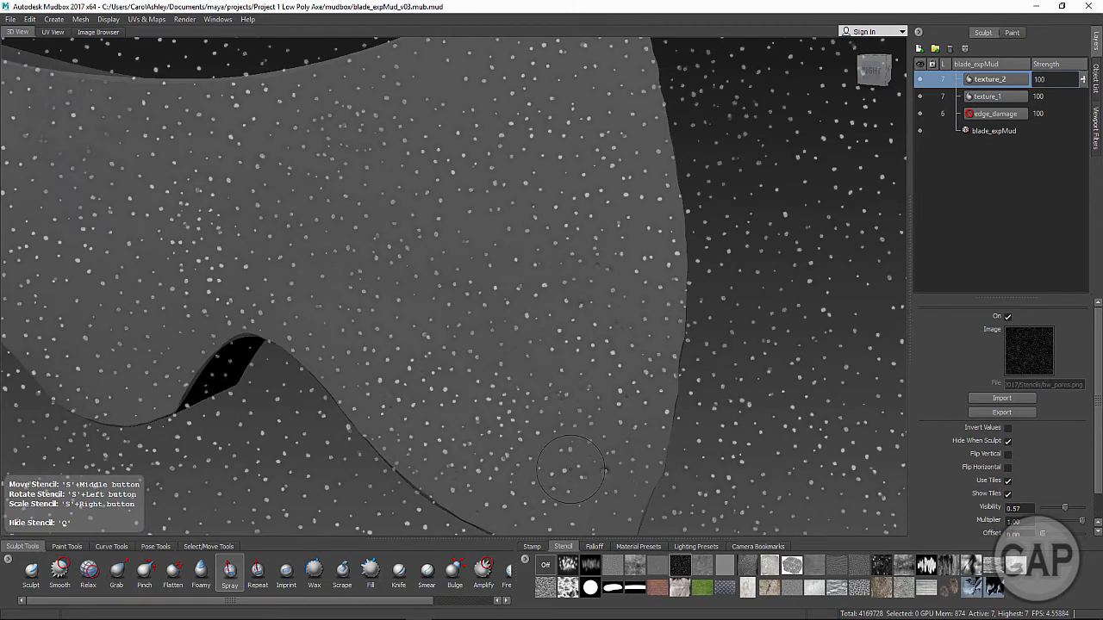
key(q)
key(q)
key(q)
key(q)
key(q)
key(q)
key(q)
key(q)
key(q)
key(q)
key(q)
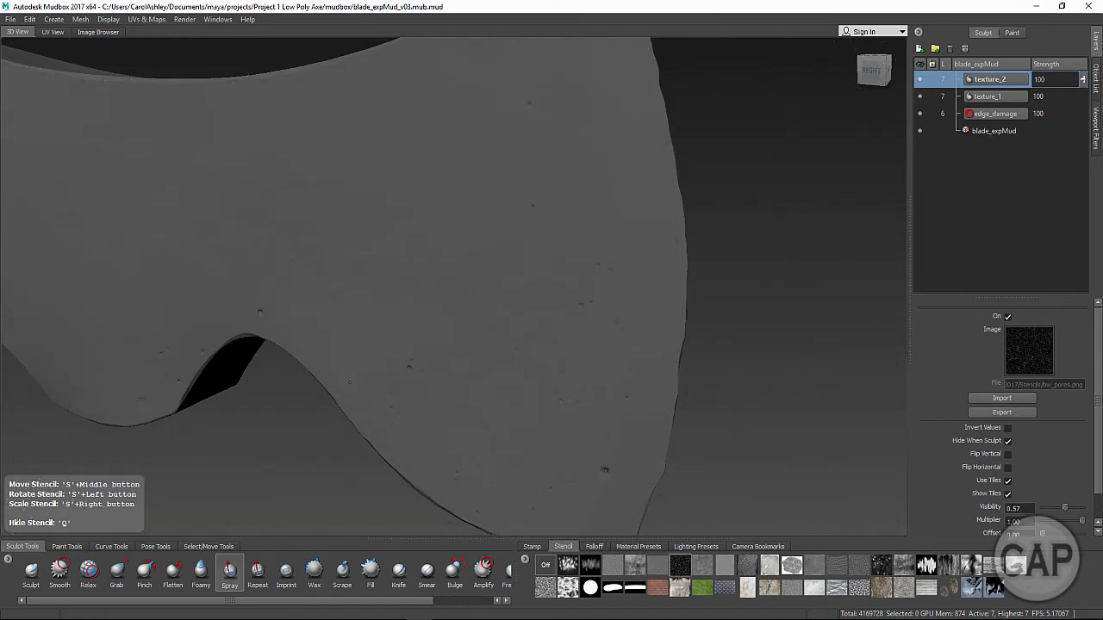
Add more pits along the lower edge between the arch and the cutting tip
key(q)
key(q)
key(q)
key(q)
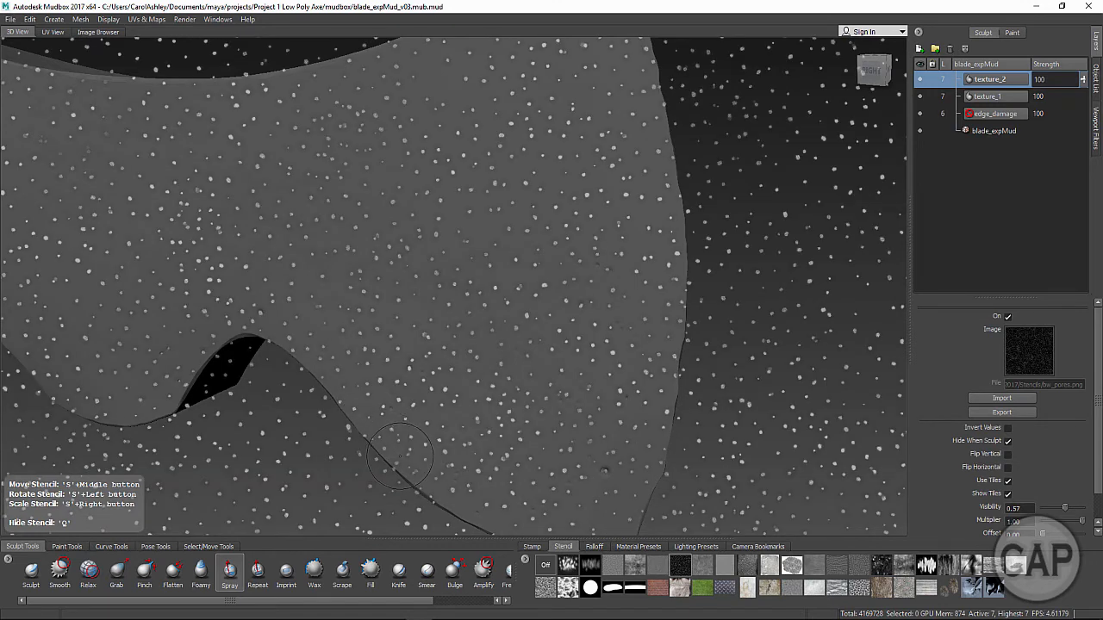
key(q)
key(q)
key(q)
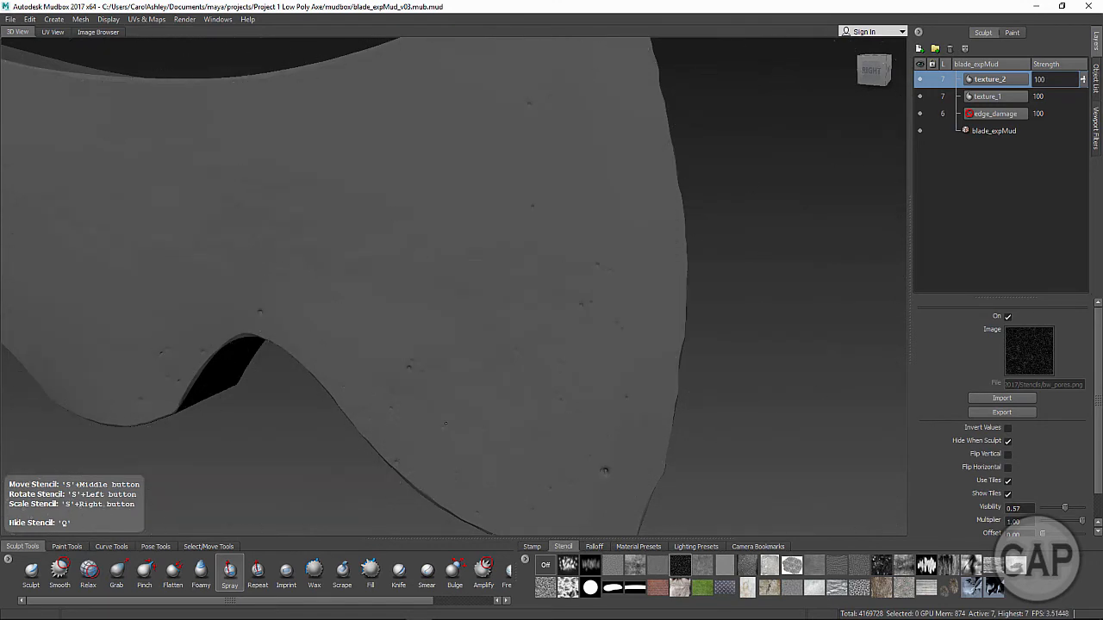
key(q)
key(q)
key(q)
key(q)
Check the pits from the right side and smooth the harshest ones around the arch and toward the cutting edge
alt+drag(470, 473, 471, 447)
alt+middle_drag(467, 414, 540, 417)
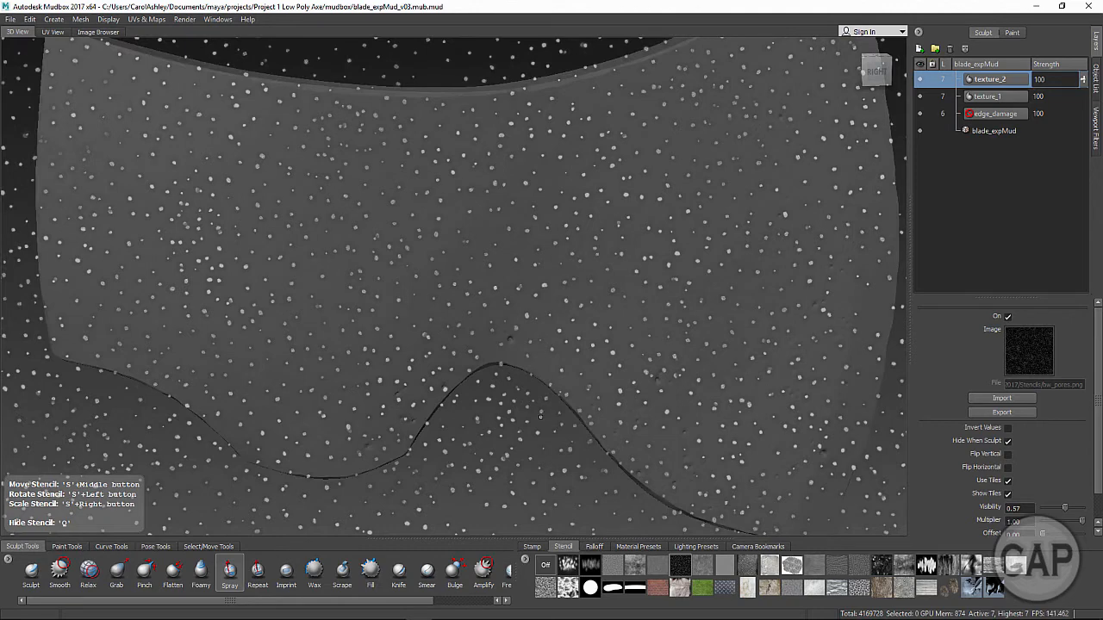
key(q)
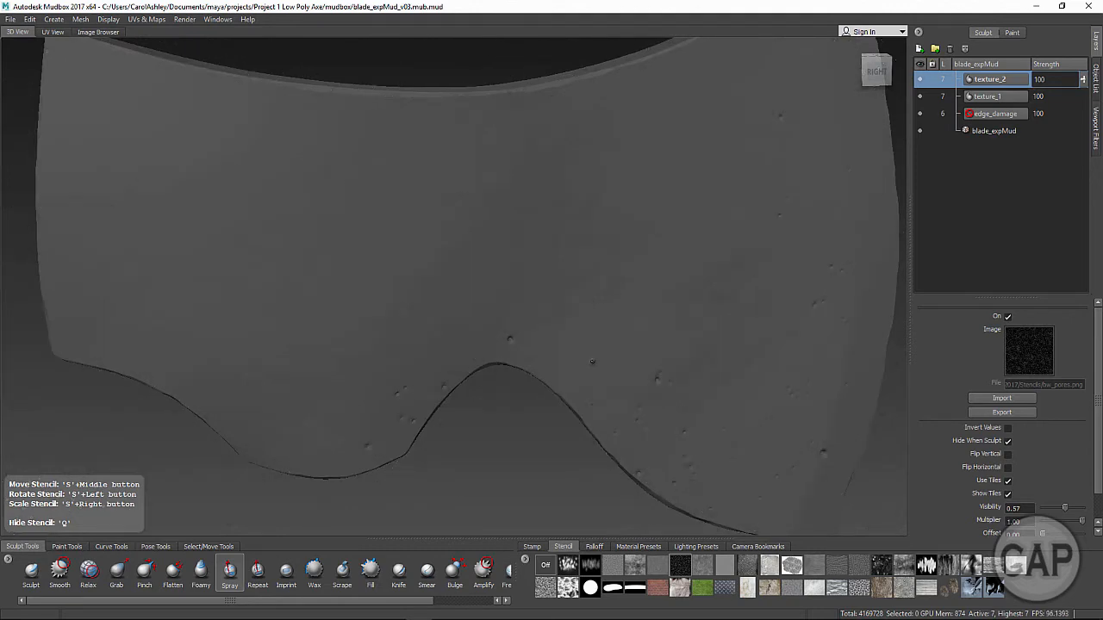
key(q)
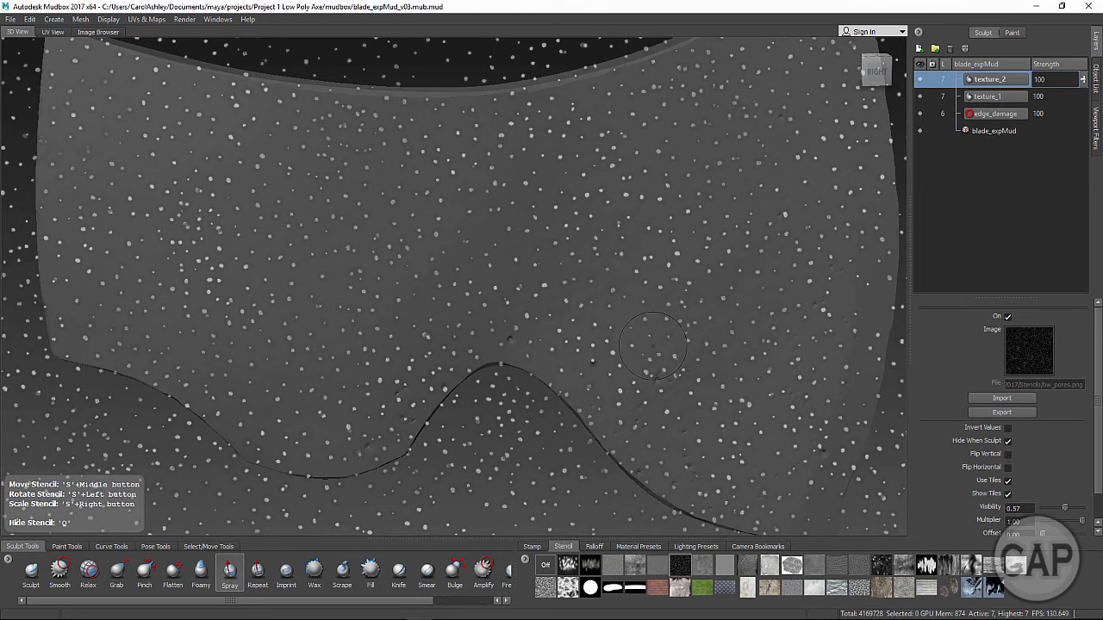
shift+drag(594, 365, 594, 363)
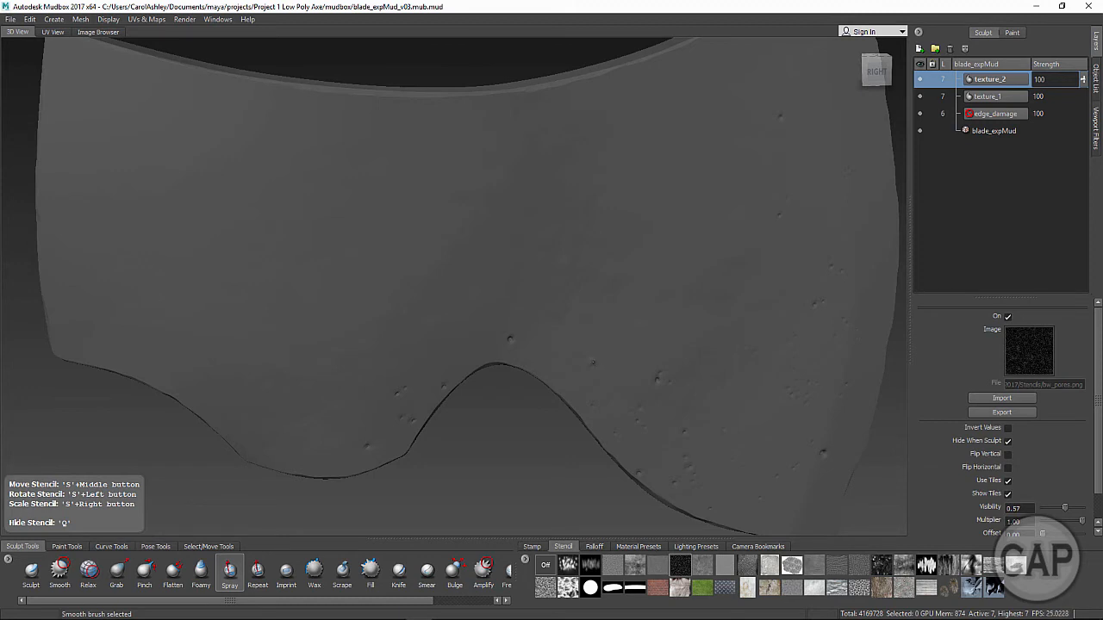
shift+drag(597, 354, 594, 363)
shift+drag(592, 400, 594, 405)
shift+drag(512, 340, 516, 337)
shift+drag(509, 339, 510, 338)
shift+drag(402, 389, 398, 393)
shift+drag(365, 445, 368, 447)
shift+drag(662, 376, 658, 379)
shift+drag(684, 432, 685, 435)
shift+drag(656, 379, 659, 378)
shift+drag(813, 307, 817, 303)
shift+drag(821, 450, 823, 452)
shift+drag(819, 456, 819, 457)
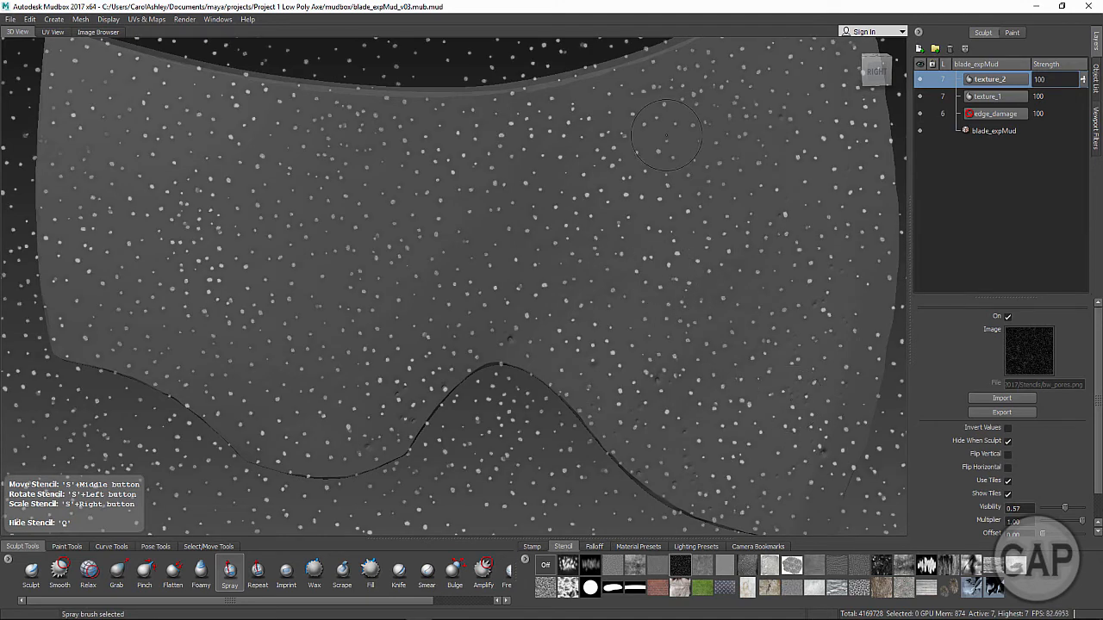
Spray pits through the stencil on the upper cutting-edge area and along the lower and rear parts of the side
mouse_move(658, 88)
mouse_down()
mouse_move(699, 123)
mouse_move(693, 215)
mouse_up()
mouse_move(301, 437)
mouse_down()
mouse_move(261, 435)
mouse_move(300, 438)
mouse_up()
mouse_move(99, 338)
mouse_down()
mouse_move(85, 337)
mouse_move(187, 374)
mouse_up()
drag(93, 217, 90, 187)
mouse_move(82, 116)
mouse_down()
mouse_move(76, 81)
mouse_move(147, 96)
mouse_up()
mouse_move(99, 146)
mouse_down()
mouse_move(107, 140)
mouse_move(60, 172)
mouse_up()
Orbit to the blade's underside and spray pits on both sides of the arch, down to the cutting tip
alt+drag(595, 413, 645, 320)
mouse_move(624, 255)
alt+mouse_down()
mouse_move(696, 290)
mouse_move(700, 281)
mouse_move(662, 301)
mouse_move(743, 410)
alt+mouse_up()
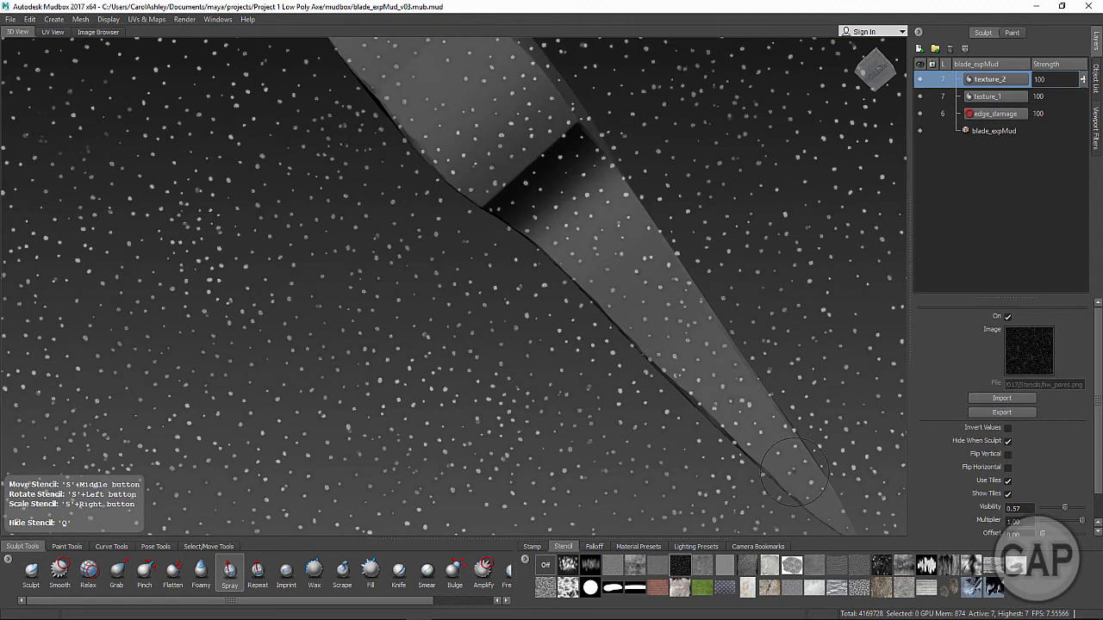
drag(786, 457, 834, 511)
mouse_move(522, 121)
mouse_down()
mouse_move(502, 135)
mouse_move(459, 78)
mouse_move(435, 114)
mouse_move(514, 141)
mouse_up()
drag(702, 394, 702, 396)
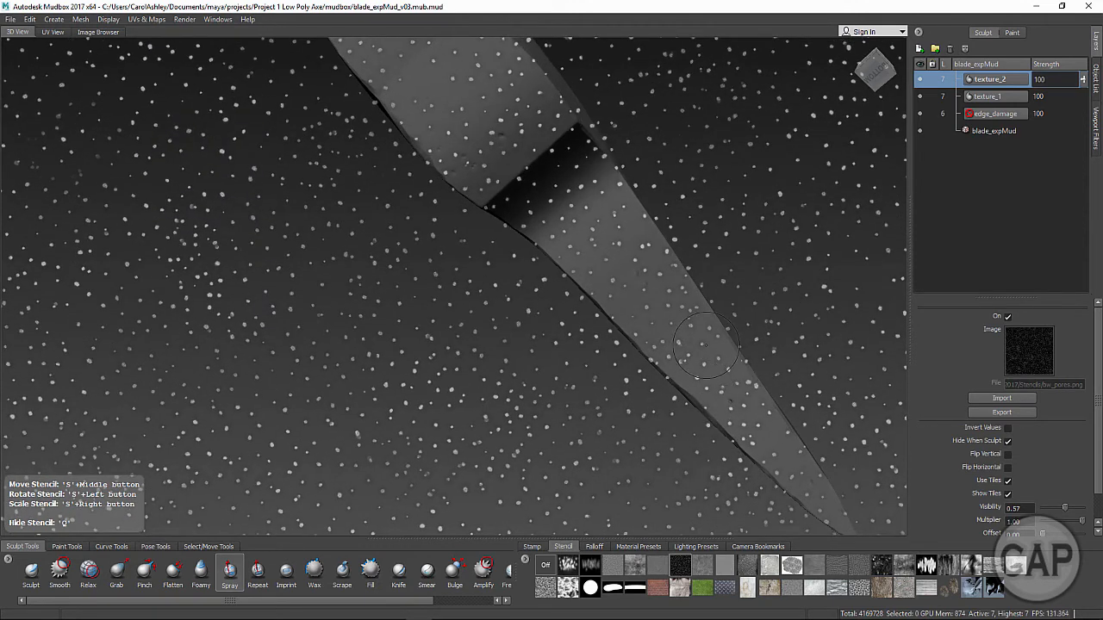
Scale the pore stencil down and spray finer pits along the underside from the cutting tip past the arch
right_drag(706, 345, 528, 333)
drag(794, 459, 796, 477)
drag(738, 390, 724, 350)
drag(609, 203, 599, 180)
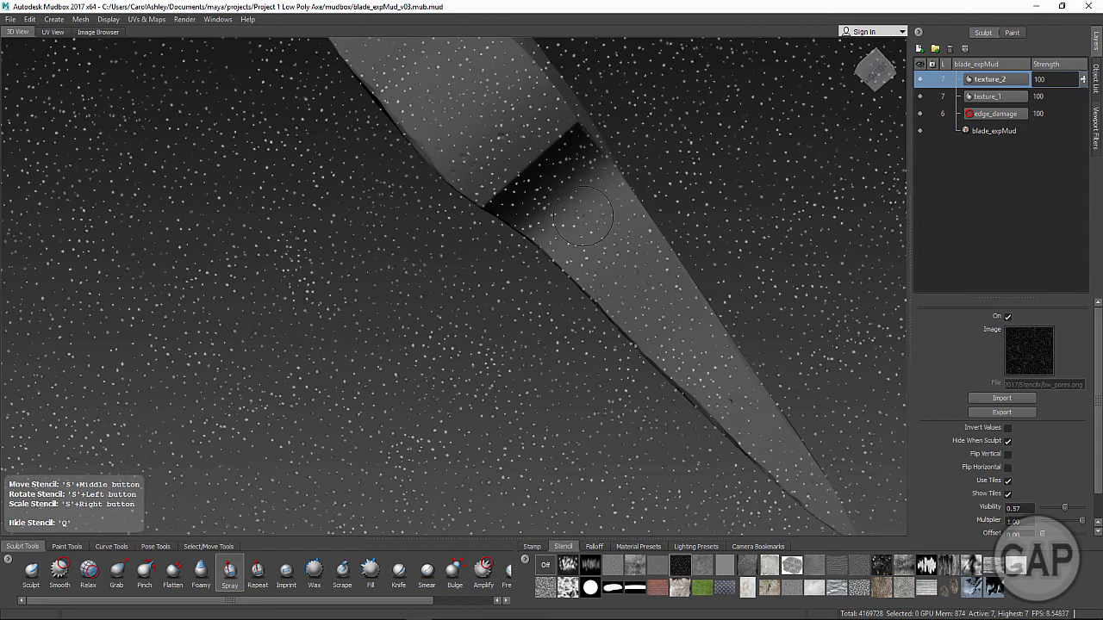
mouse_move(572, 234)
mouse_down()
mouse_move(563, 246)
mouse_move(558, 224)
mouse_up()
mouse_move(530, 112)
mouse_down()
mouse_move(542, 122)
mouse_move(533, 88)
mouse_up()
Spray a few pits on the underside of the blade's rear part, near the arch and the rear end
mouse_move(486, 172)
mouse_down()
mouse_move(514, 179)
mouse_move(521, 149)
mouse_move(355, 245)
mouse_move(461, 251)
mouse_move(475, 339)
mouse_move(471, 329)
mouse_up()
drag(477, 274, 478, 236)
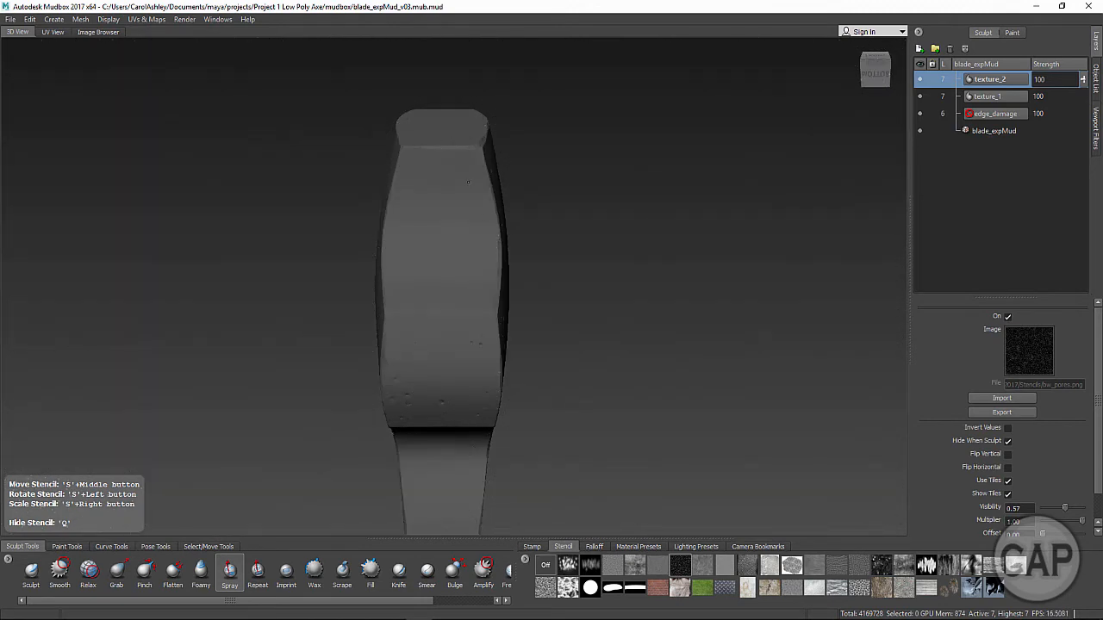
drag(470, 176, 414, 174)
drag(401, 294, 405, 297)
Spray fine pits on the blade's flat rear face, mainly near its lower edge and one spot near the top
alt+drag(501, 214, 500, 353)
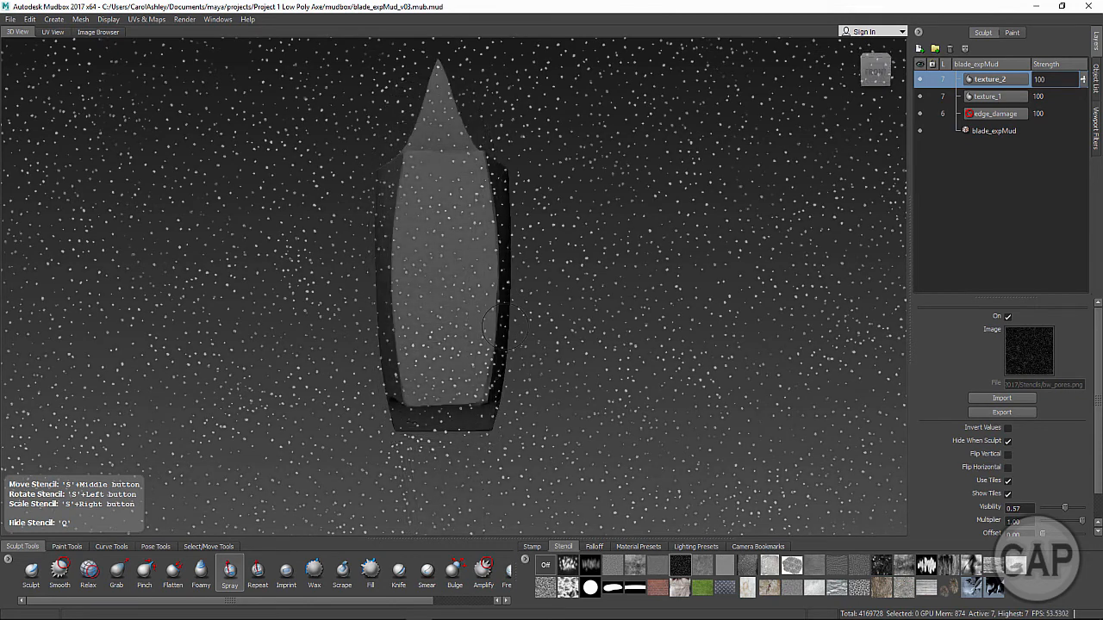
drag(430, 368, 422, 420)
drag(465, 384, 481, 377)
drag(464, 159, 465, 161)
drag(472, 384, 480, 367)
Enlarge the pore stencil and spray larger pits up and down the rear face
right_drag(472, 352, 596, 360)
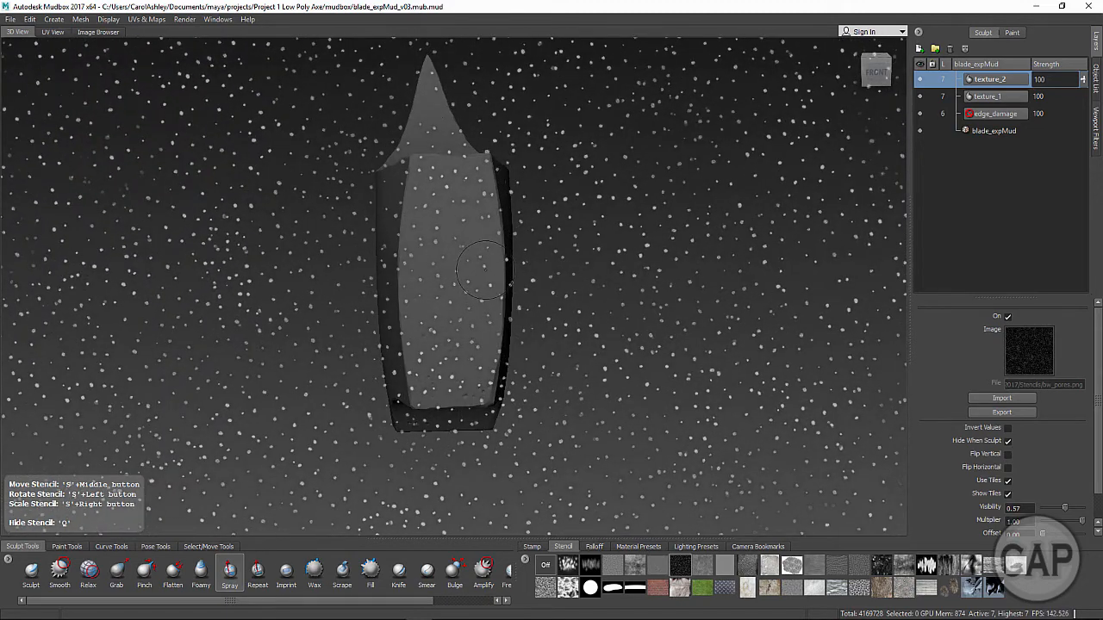
drag(484, 271, 481, 260)
drag(472, 203, 432, 170)
drag(427, 253, 441, 289)
mouse_move(431, 383)
mouse_down()
mouse_move(482, 357)
mouse_move(496, 316)
mouse_move(509, 324)
mouse_up()
Spray pits along the vertical edge between the rear face and the blade's left side, checking them with the stencil hidden
alt+right_drag(458, 343, 461, 388)
alt+middle_drag(461, 388, 497, 385)
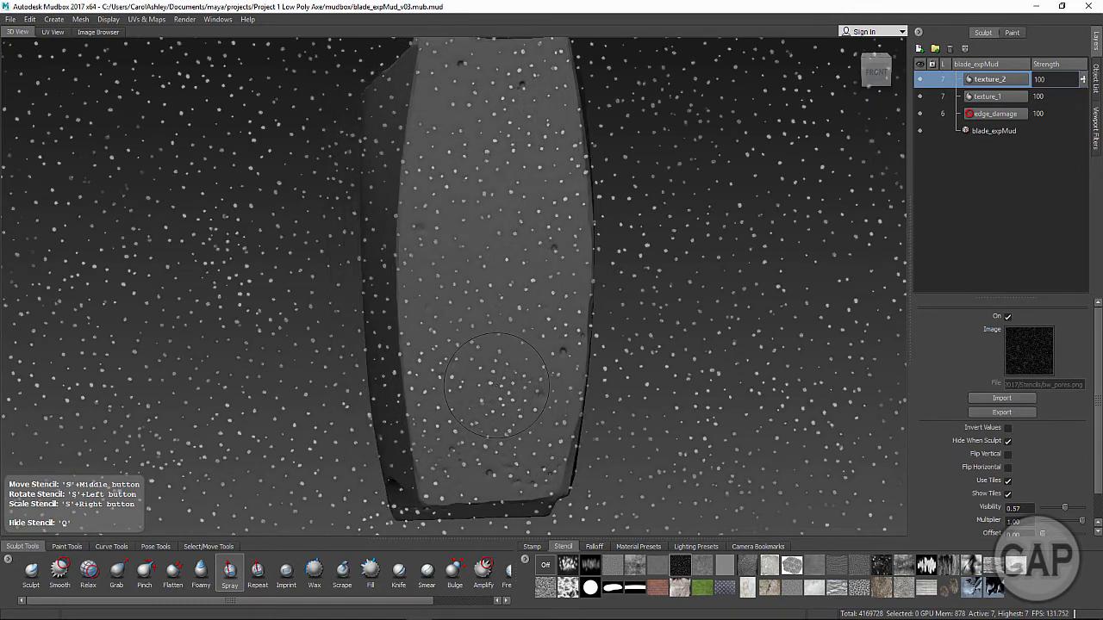
alt+drag(497, 384, 523, 385)
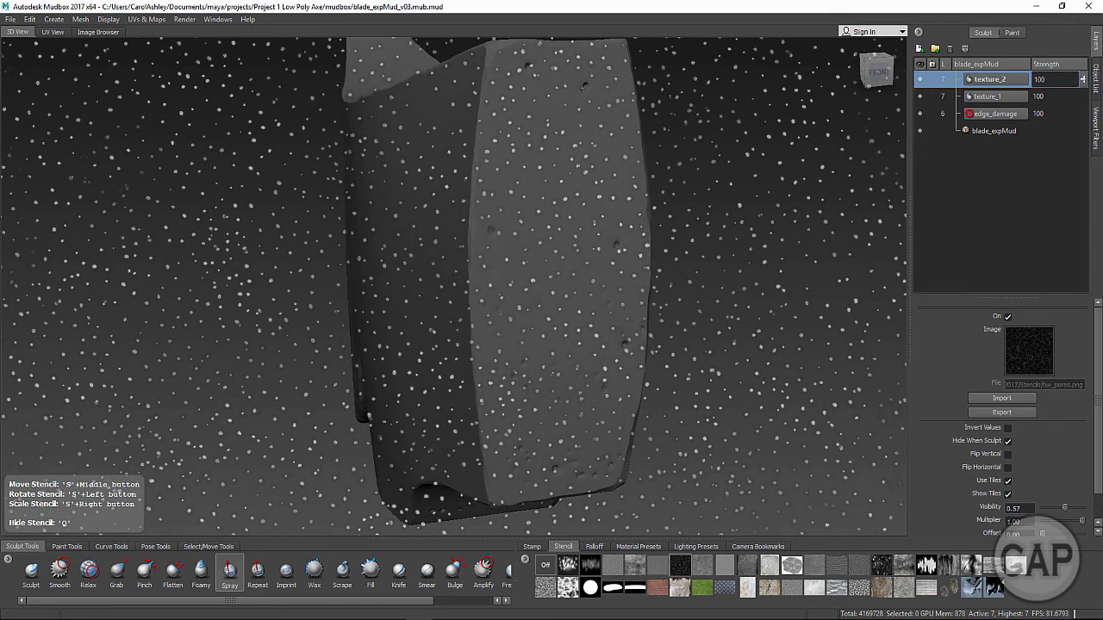
alt+drag(459, 334, 471, 333)
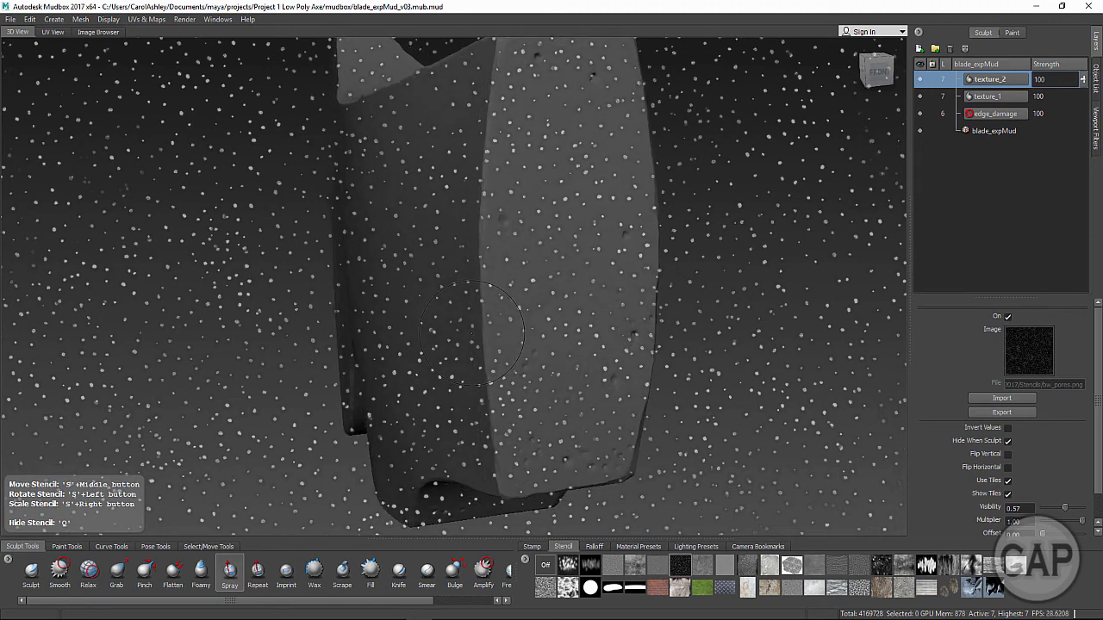
key(q)
key(q)
key(q)
drag(489, 321, 487, 334)
alt+drag(496, 177, 514, 234)
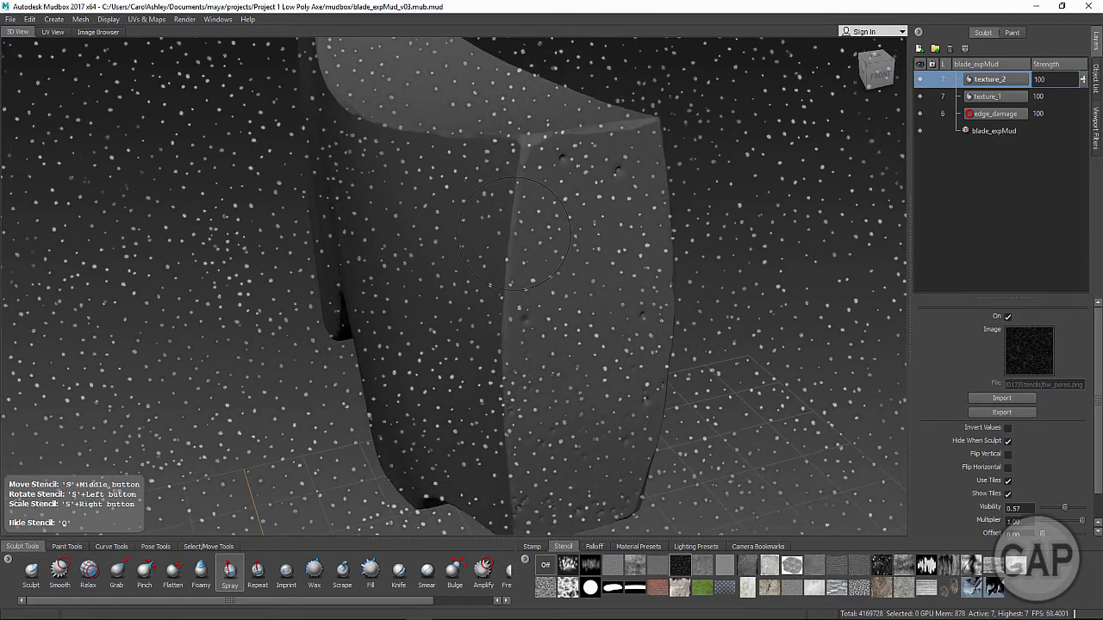
key(q)
key(q)
Shrink the brush and dab pits along the vertical edge between the rear face and the blade's right side
mouse_move(568, 375)
alt+mouse_down()
mouse_move(369, 411)
mouse_move(377, 428)
alt+mouse_up()
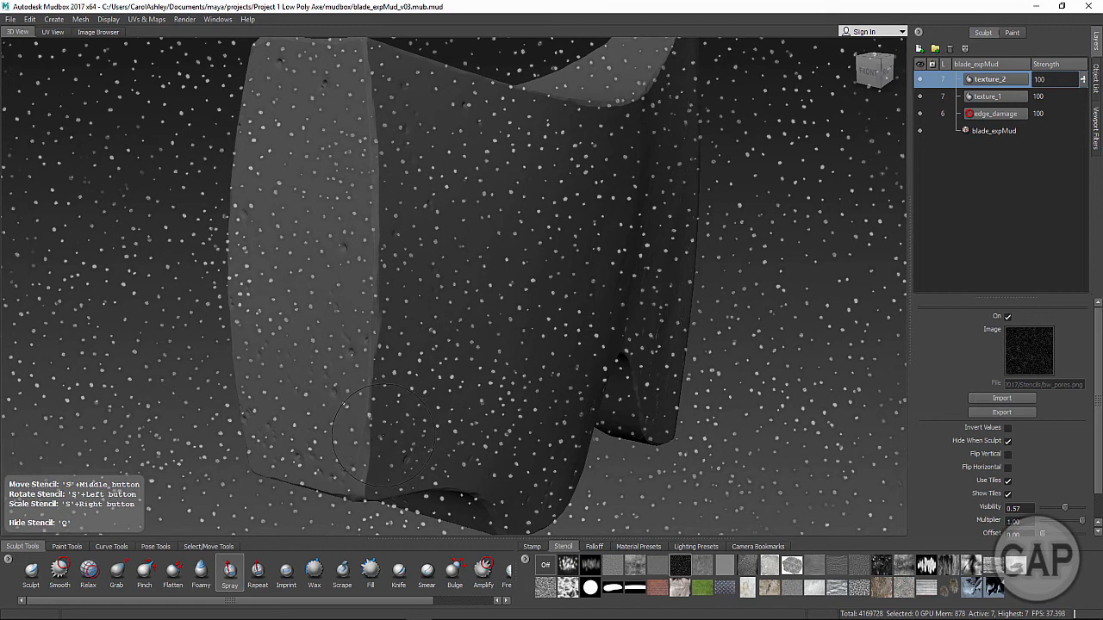
key(m)
click(369, 417)
click(369, 444)
click(379, 425)
click(379, 267)
click(373, 188)
drag(362, 120, 363, 82)
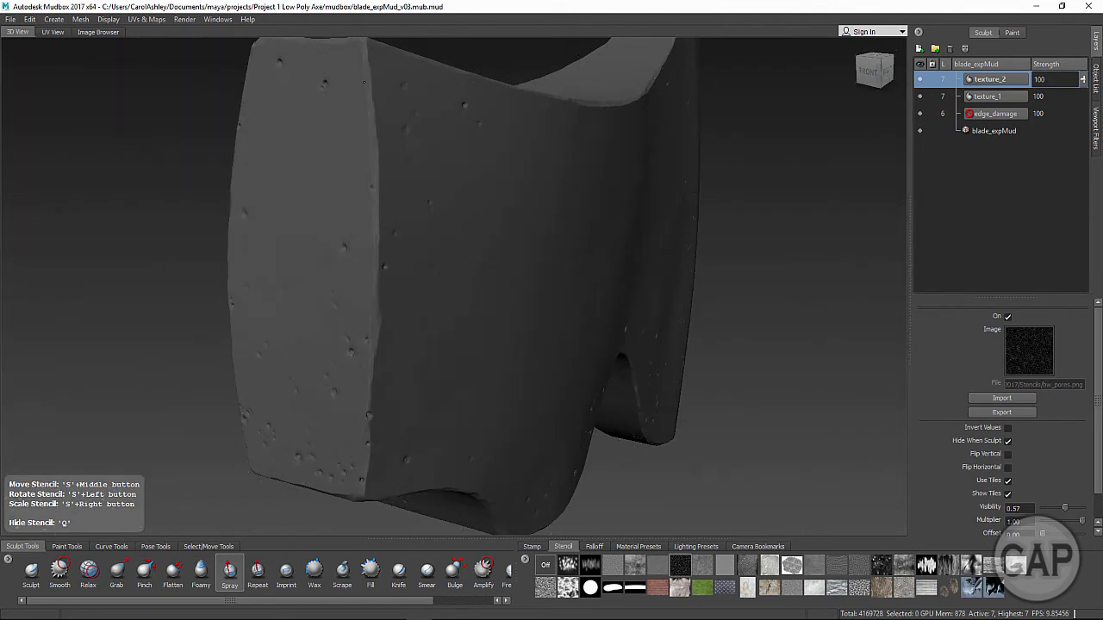
click(364, 73)
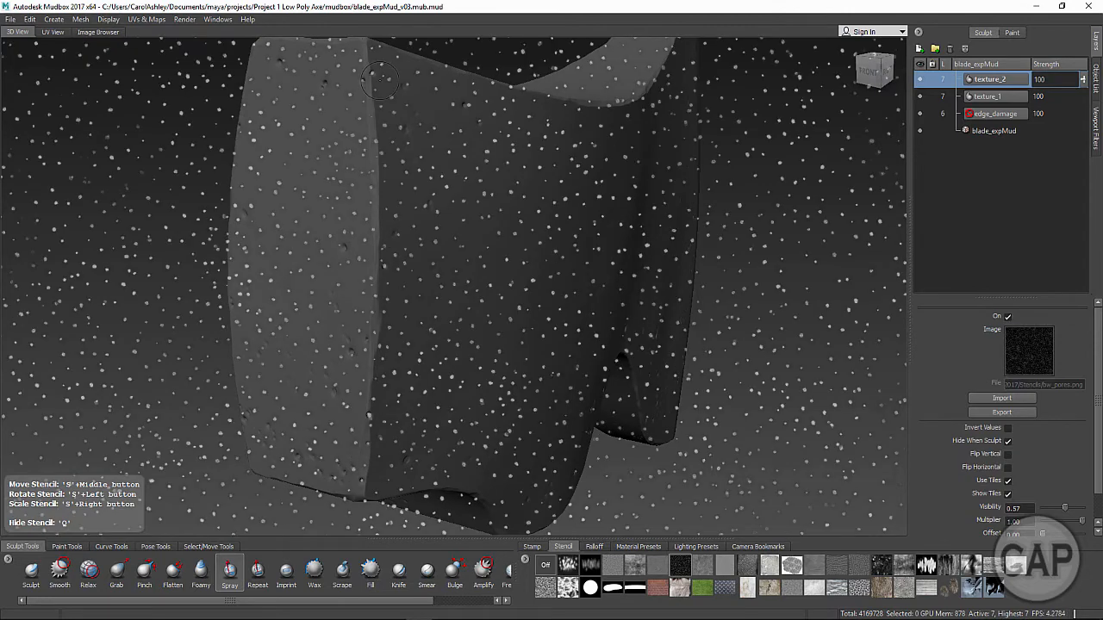
Dab pits along the right side's lower rear edge and above the arch, smoothing one harsh spot
alt+drag(401, 190, 439, 293)
alt+right_drag(431, 336, 553, 291)
click(474, 422)
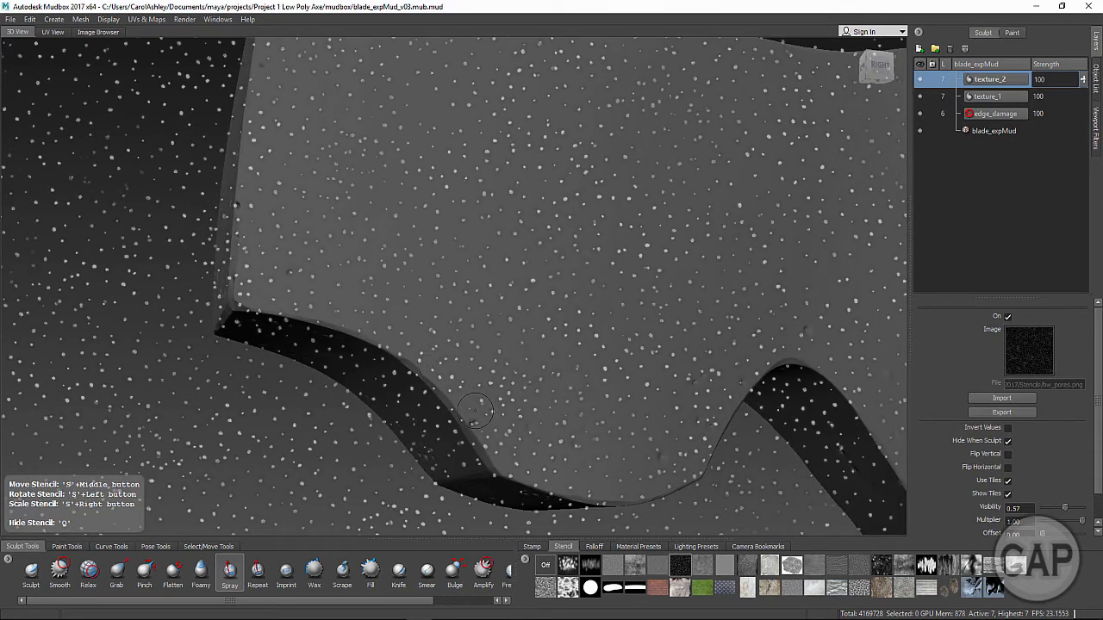
shift+click(472, 422)
click(401, 338)
click(393, 339)
mouse_move(304, 307)
mouse_down()
mouse_move(264, 308)
mouse_move(253, 250)
mouse_up()
drag(804, 352, 810, 341)
Spray more pits from the arch along the lower edge to the rear corner of the right side
alt+middle_drag(810, 341, 614, 350)
mouse_move(614, 350)
alt+mouse_down()
mouse_move(560, 347)
mouse_move(621, 337)
mouse_move(627, 317)
mouse_move(453, 442)
mouse_move(456, 455)
mouse_move(504, 462)
alt+mouse_up()
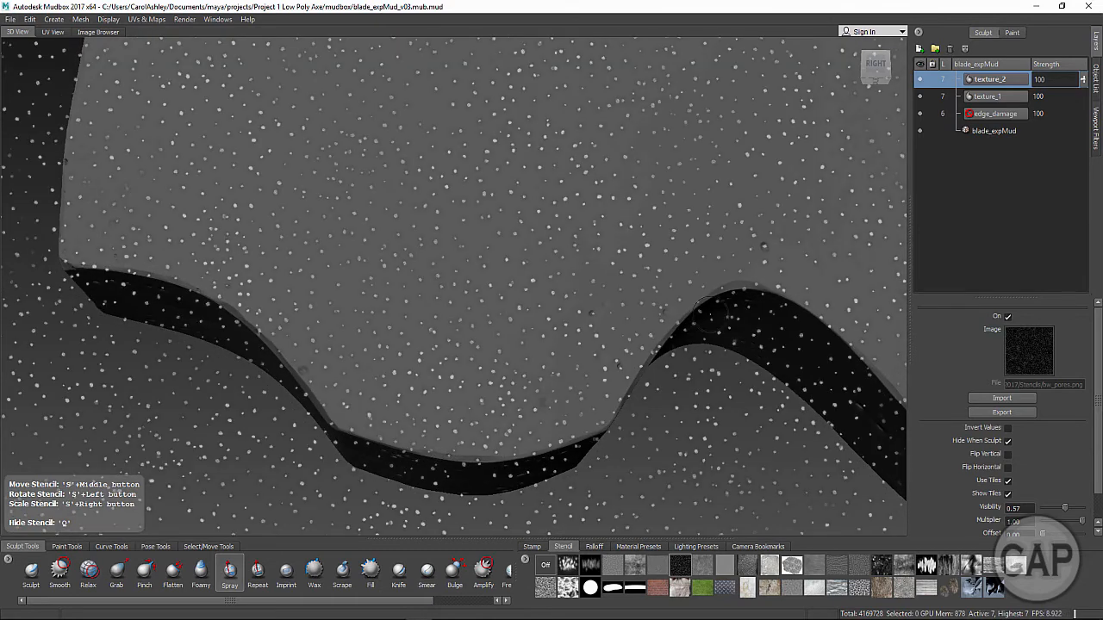
drag(722, 306, 746, 288)
drag(464, 433, 449, 429)
drag(355, 426, 275, 342)
drag(224, 296, 159, 276)
mouse_move(148, 274)
mouse_down()
mouse_move(140, 286)
mouse_move(43, 265)
mouse_up()
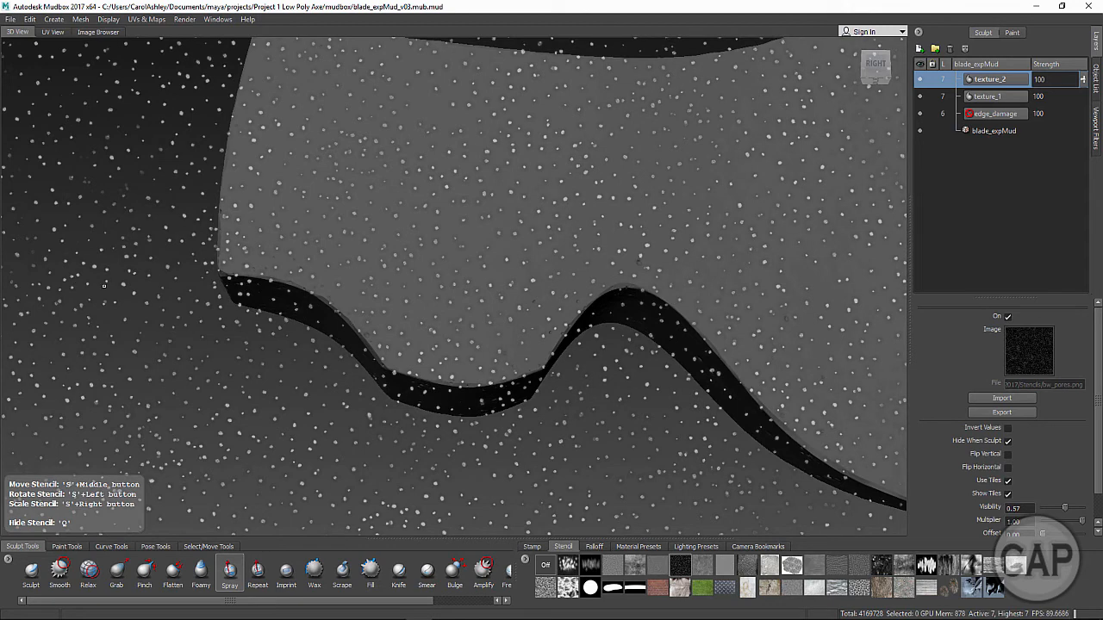
Spray pits along the edges of the blade's upper surface near its rear end, checking them with the stencil hidden
alt+drag(103, 284, 278, 370)
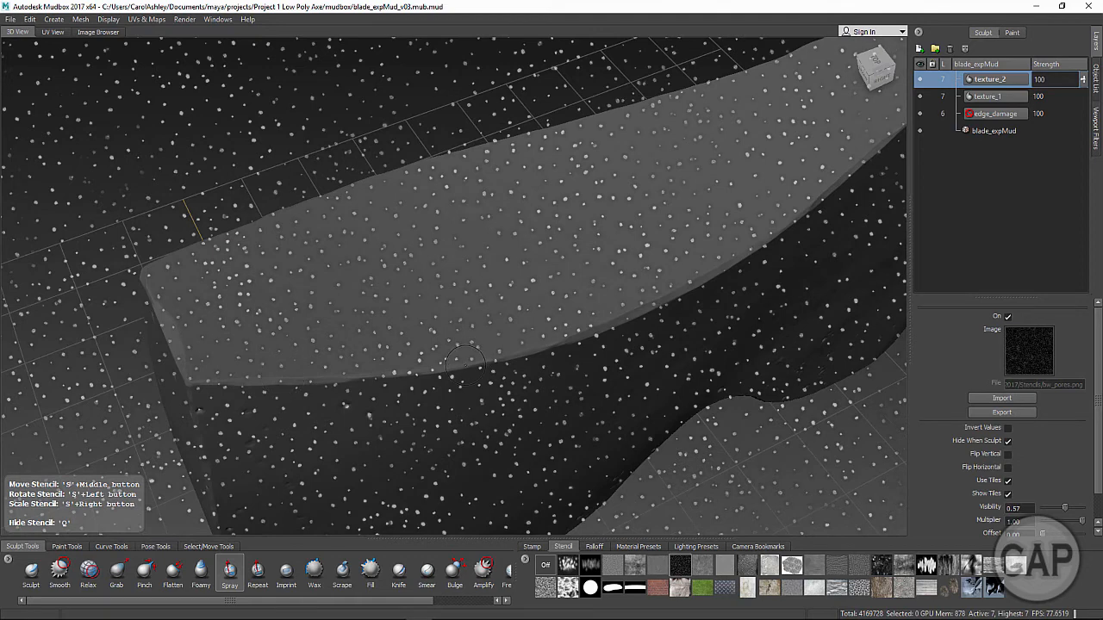
key(q)
key(q)
key(q)
drag(639, 322, 507, 433)
mouse_move(388, 379)
alt+mouse_down()
mouse_move(360, 309)
mouse_move(551, 441)
alt+mouse_up()
key(q)
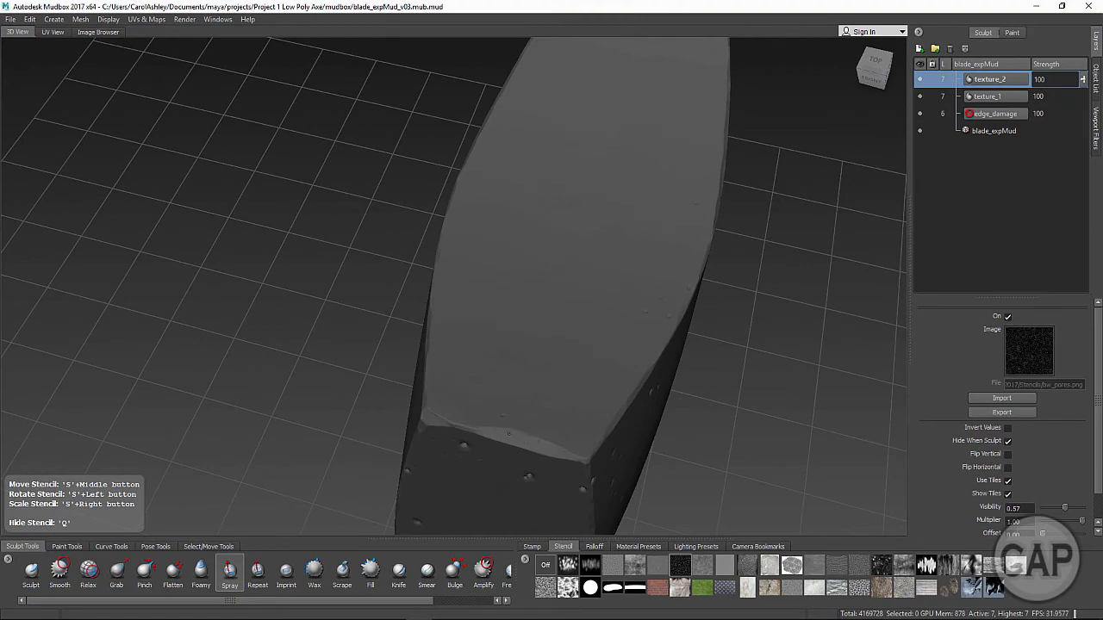
key(q)
Scatter pits over the rear portion of the blade's upper surface, viewed from above
mouse_move(602, 390)
alt+mouse_down()
mouse_move(658, 386)
mouse_move(620, 371)
mouse_move(401, 381)
mouse_move(416, 384)
mouse_move(191, 369)
mouse_move(177, 385)
alt+mouse_up()
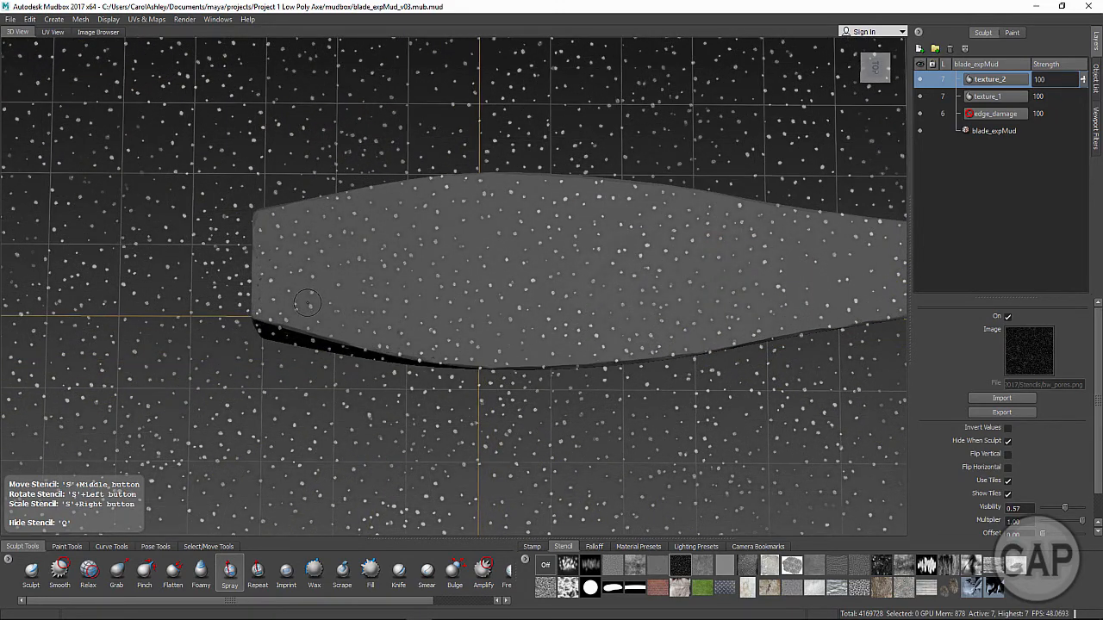
key(q)
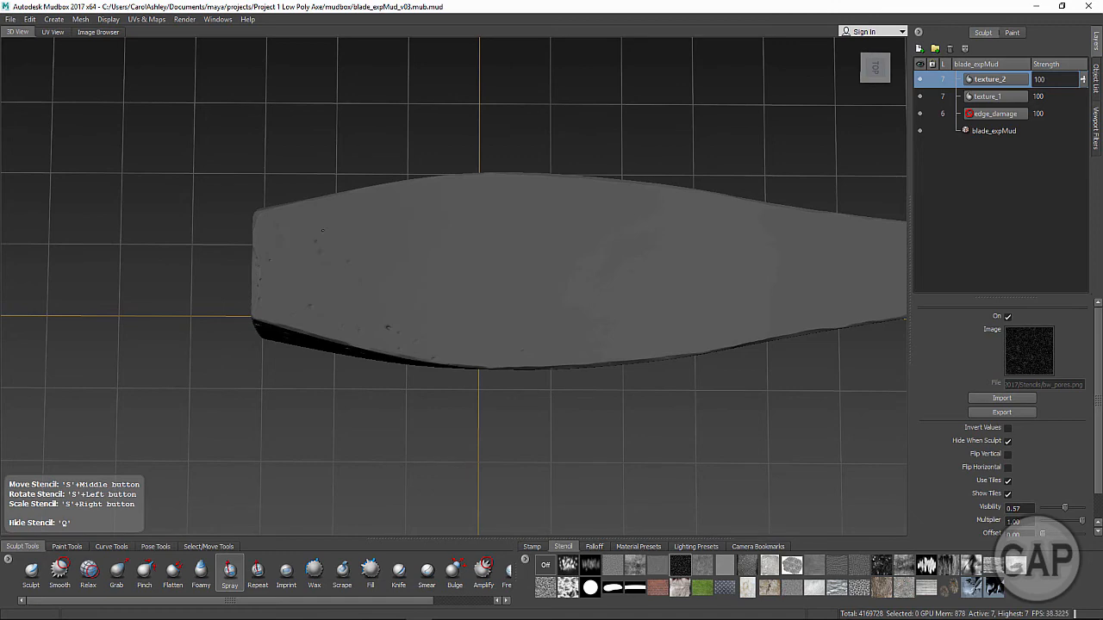
key(q)
key(q)
key(q)
key(q)
key(q)
key(q)
key(q)
key(q)
key(q)
key(q)
key(q)
Add pits along the upper edge of the right side and across the middle of the upper surface
alt+drag(631, 331, 606, 183)
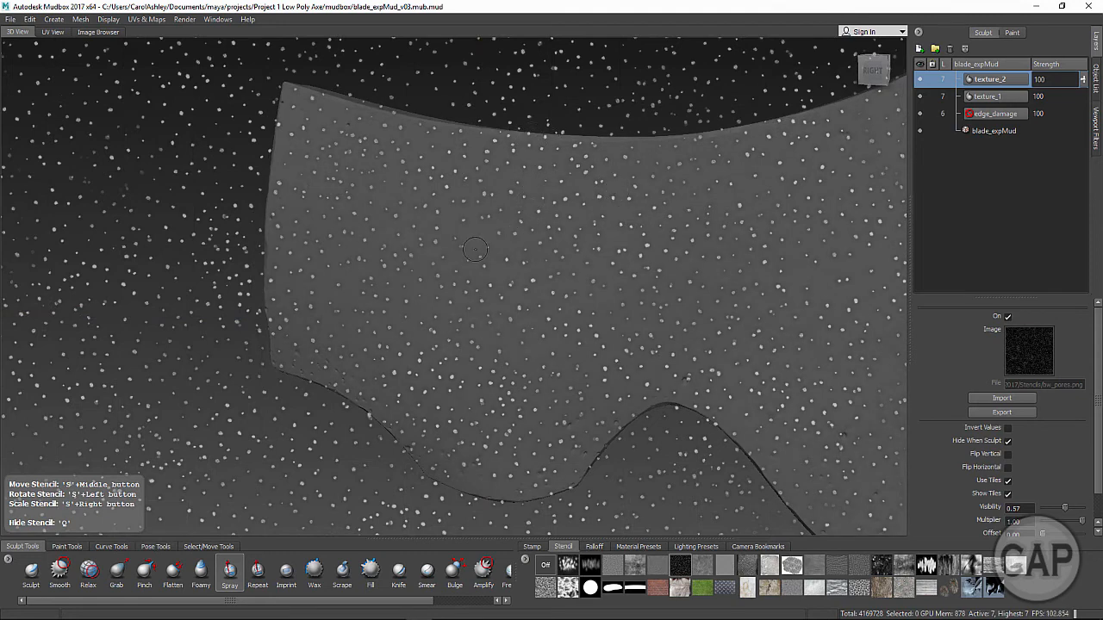
alt+drag(476, 247, 481, 280)
key(q)
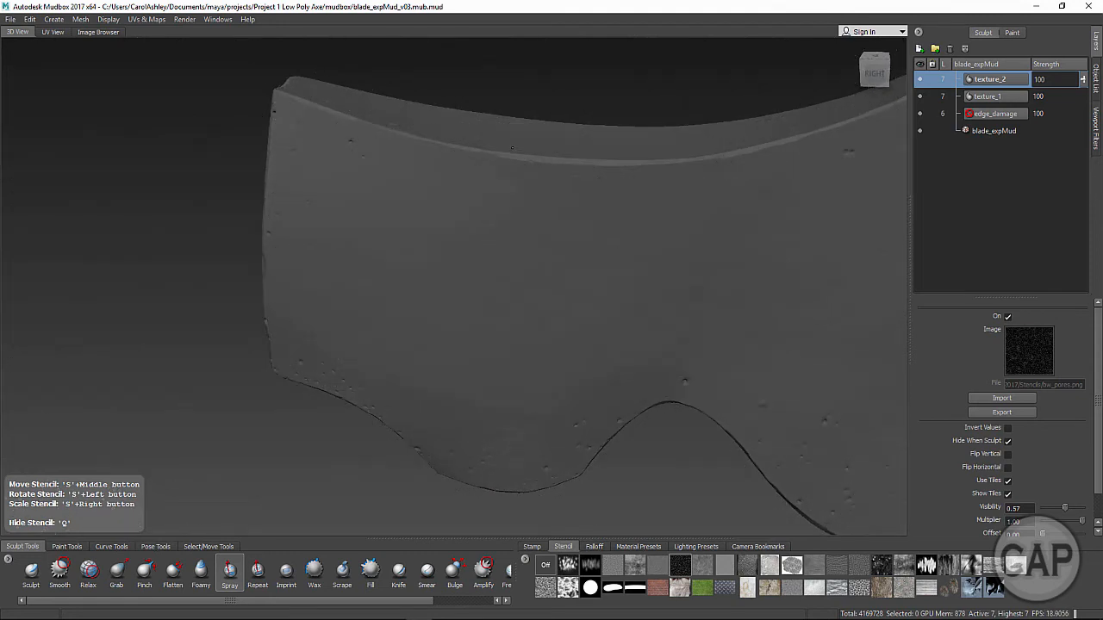
key(q)
alt+drag(497, 246, 528, 250)
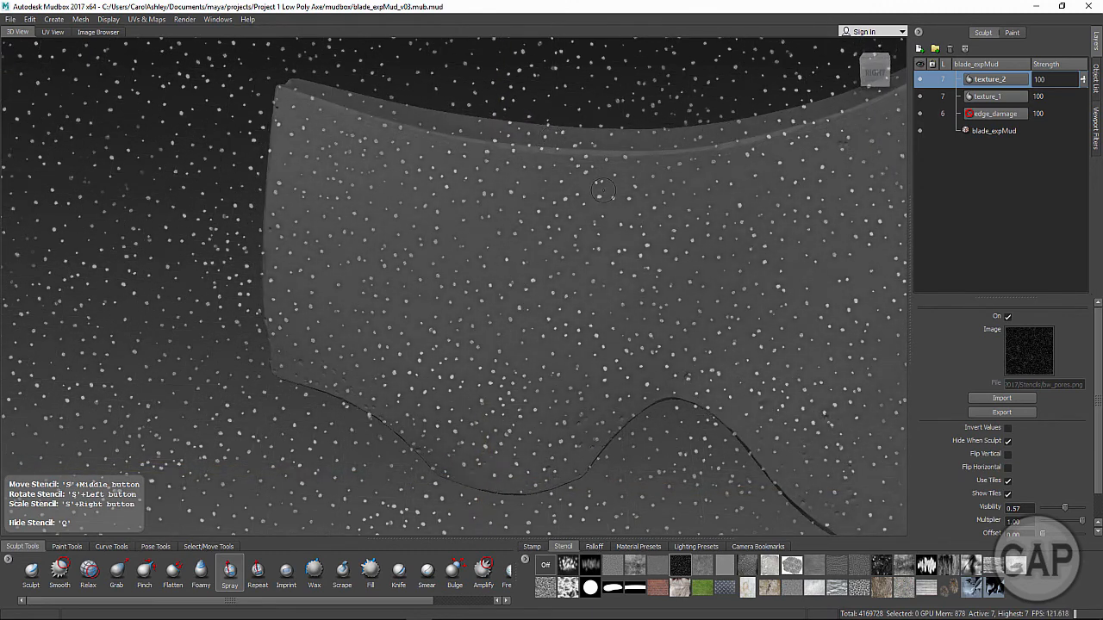
alt+drag(631, 265, 665, 254)
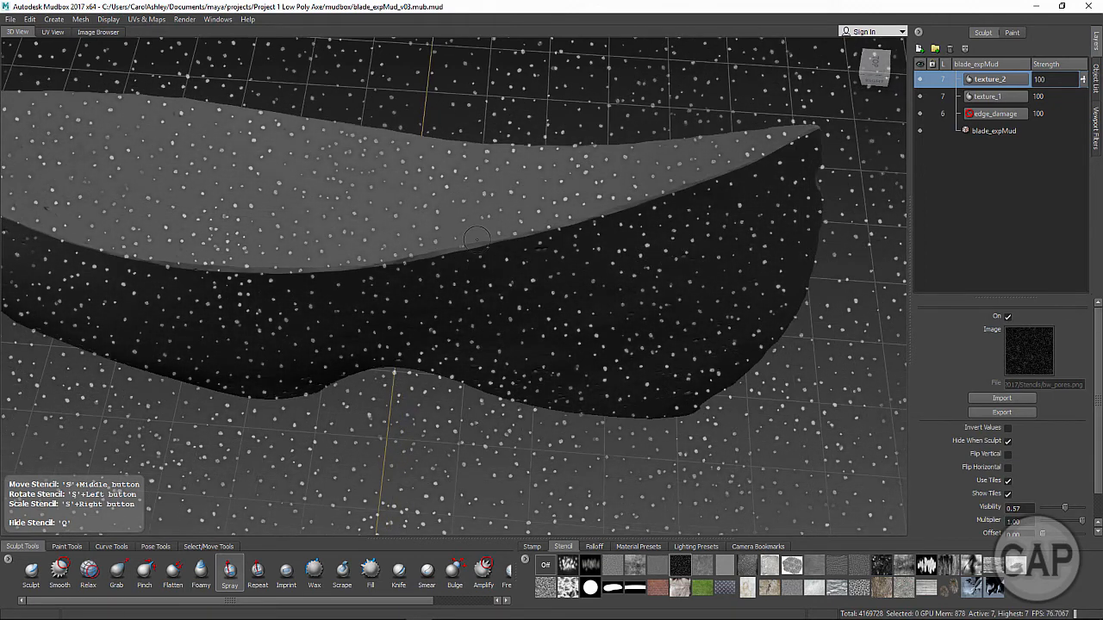
key(q)
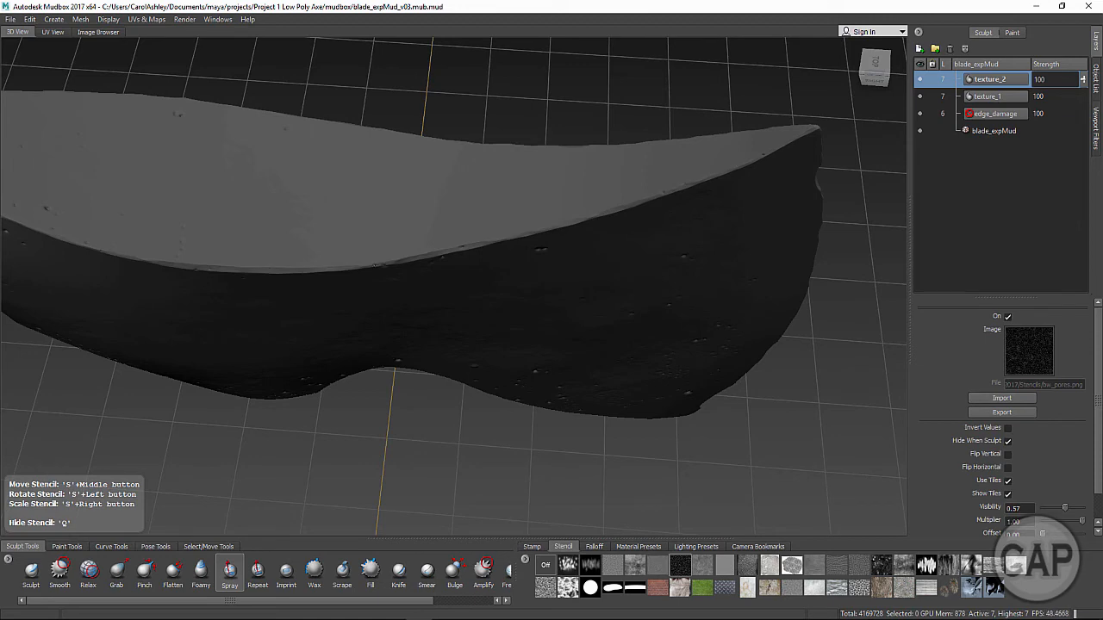
drag(230, 268, 250, 271)
mouse_move(659, 215)
alt+mouse_down()
mouse_move(665, 289)
mouse_move(711, 270)
alt+mouse_up()
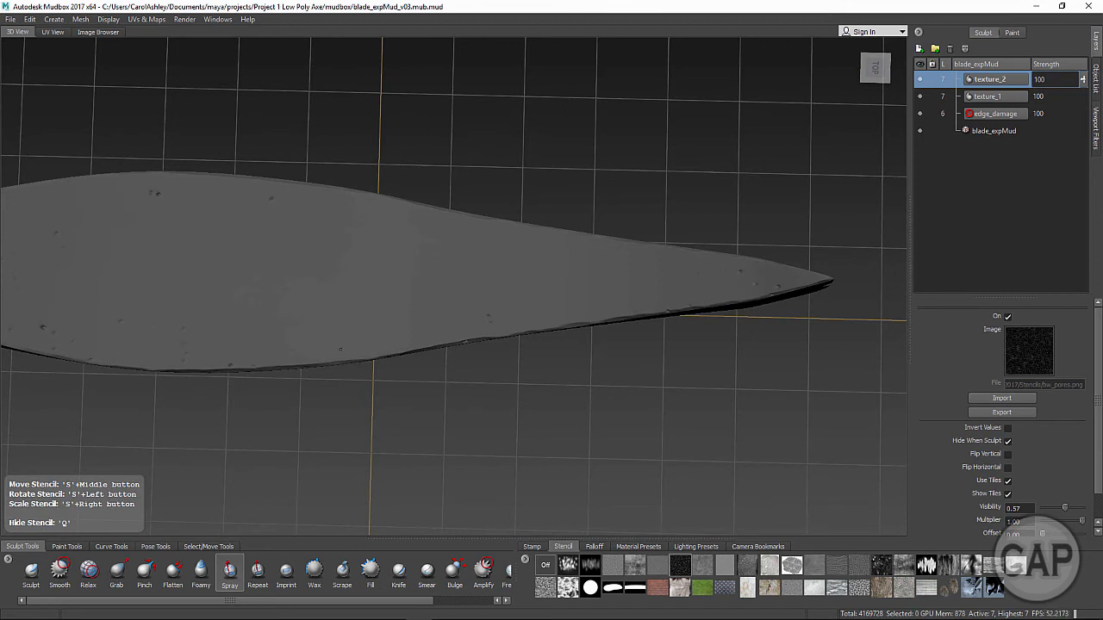
Spray further pits on the upper surface between its widest part and the cutting tip
drag(340, 349, 421, 228)
drag(584, 318, 573, 308)
drag(306, 203, 316, 297)
mouse_move(318, 338)
mouse_down()
mouse_move(319, 328)
mouse_move(334, 361)
mouse_up()
Inspect the pit distribution on both sides and at the rear of the blade
alt+drag(362, 440, 367, 338)
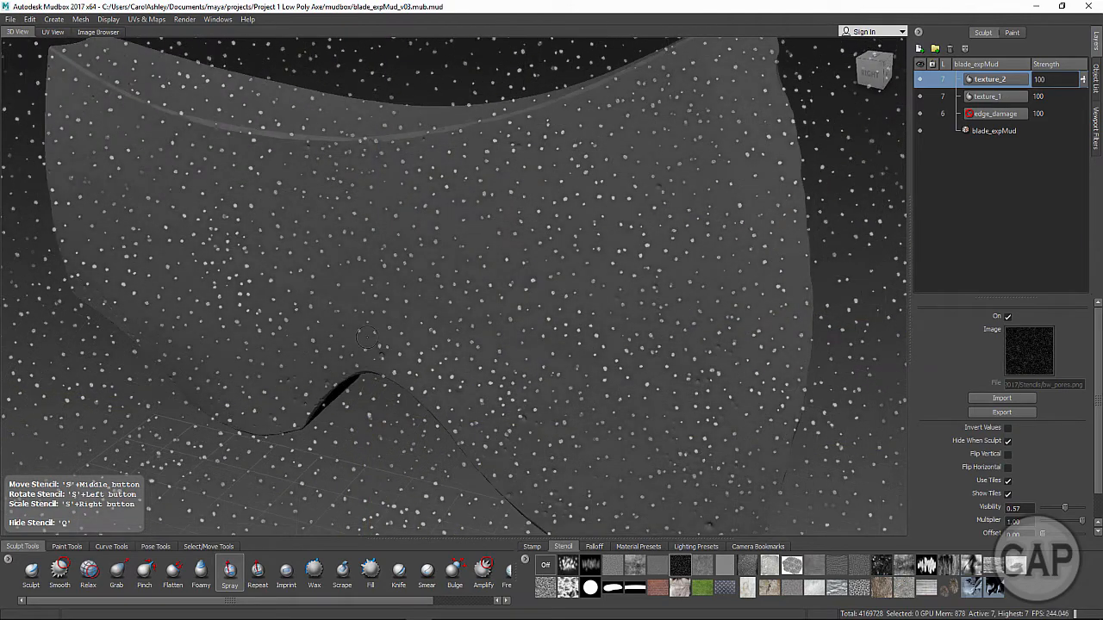
alt+drag(668, 336, 422, 341)
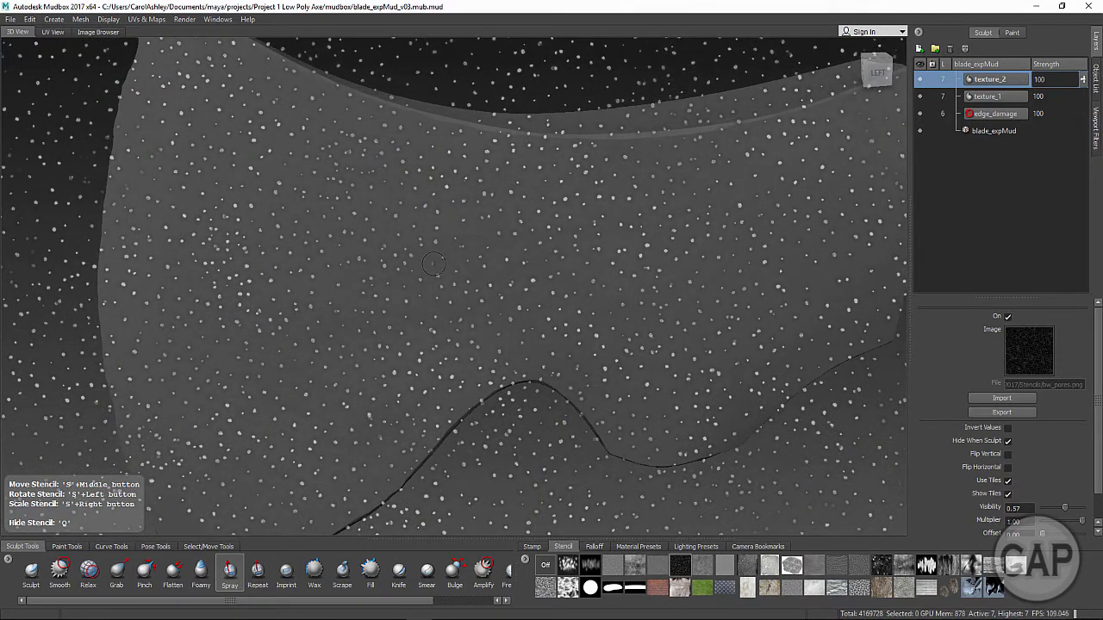
alt+right_drag(445, 263, 417, 267)
alt+middle_drag(443, 263, 461, 285)
alt+right_drag(478, 285, 471, 284)
alt+drag(471, 283, 420, 358)
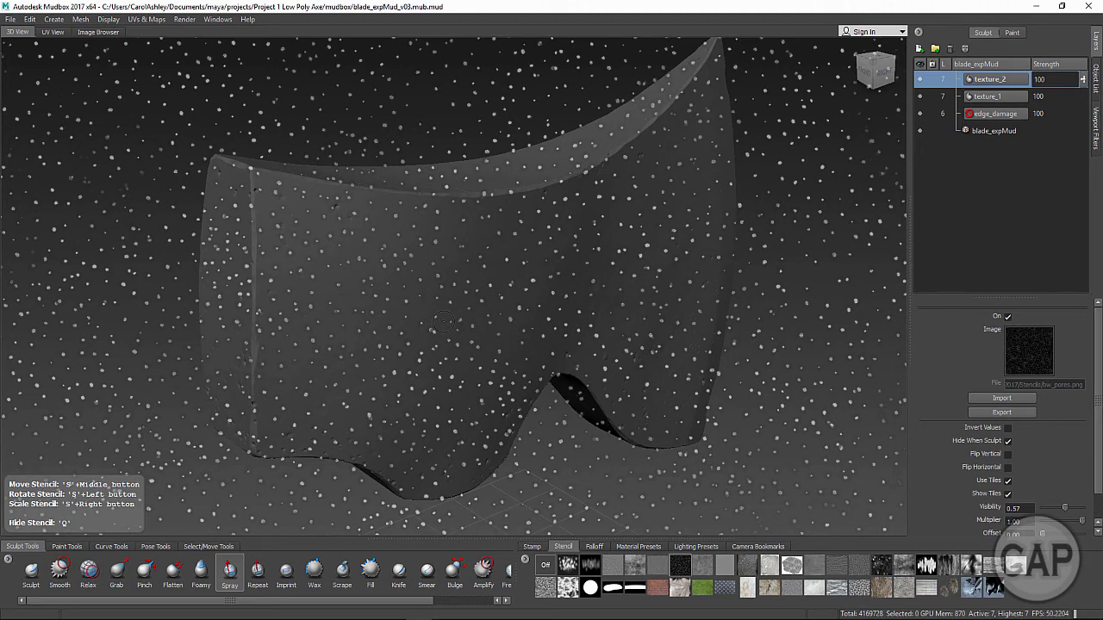
alt+drag(443, 321, 423, 342)
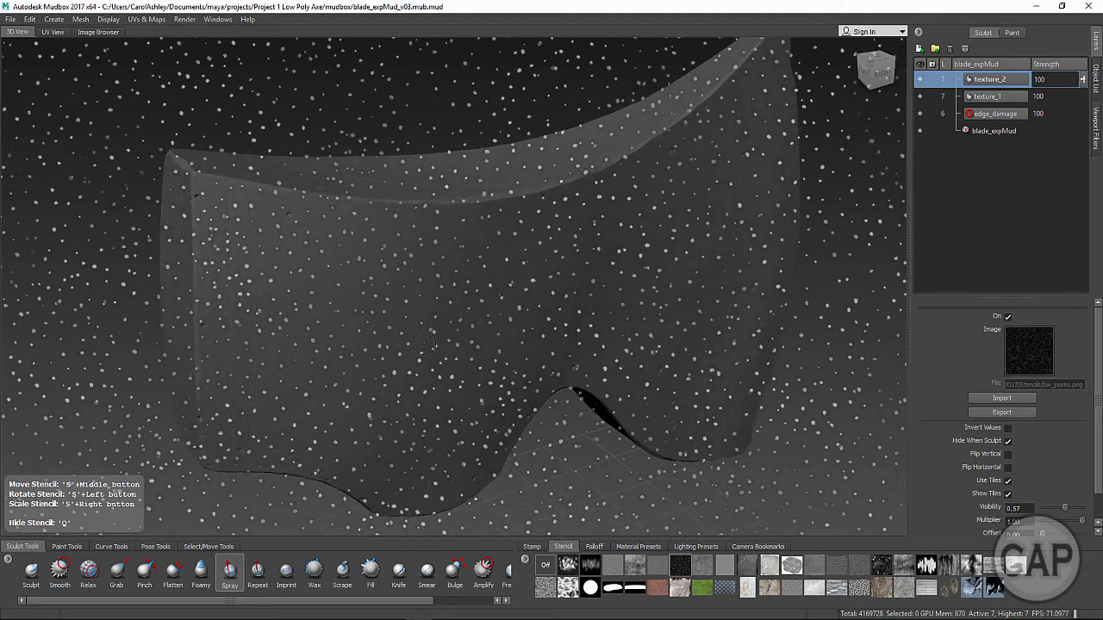
Create a new sculpt layer above texture_2 and name it texture_3
click(919, 49)
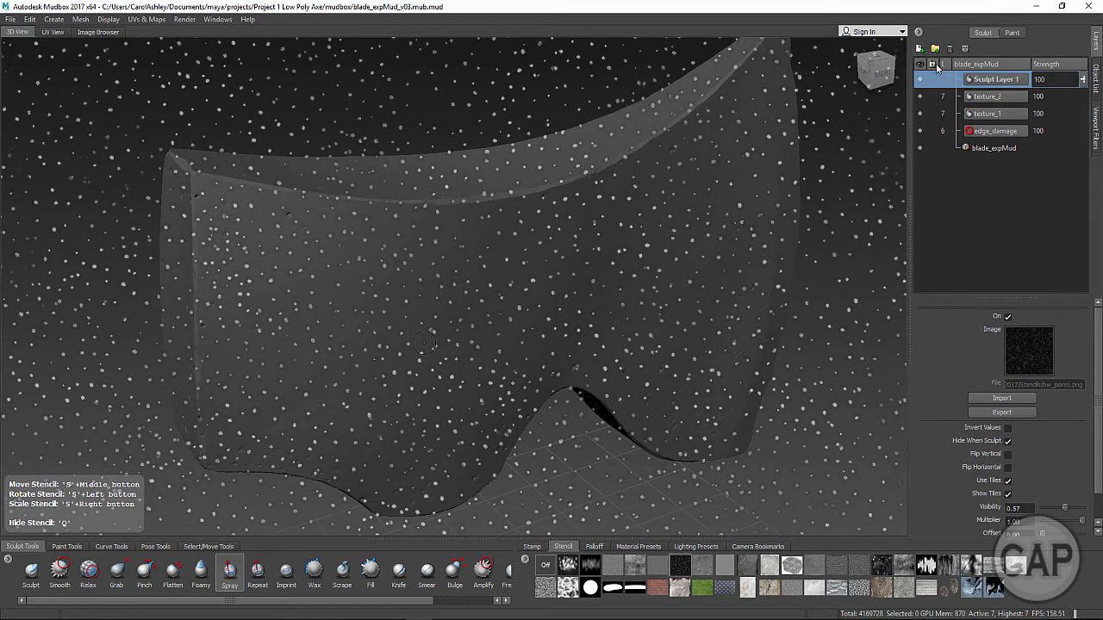
double_click(1003, 79)
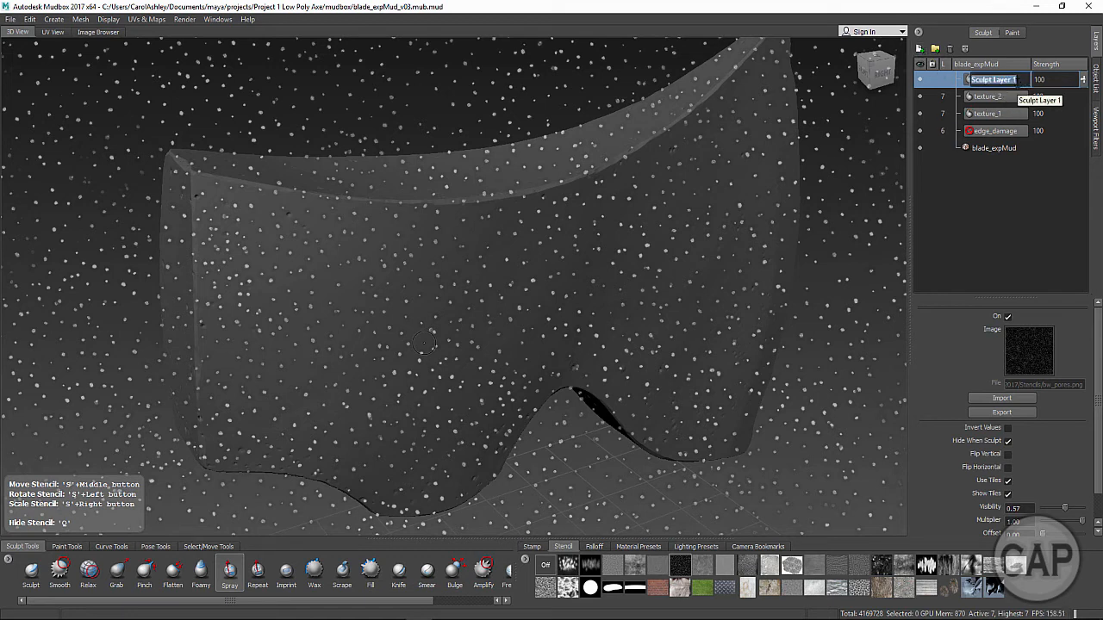
text(texture_3)
key(Return)
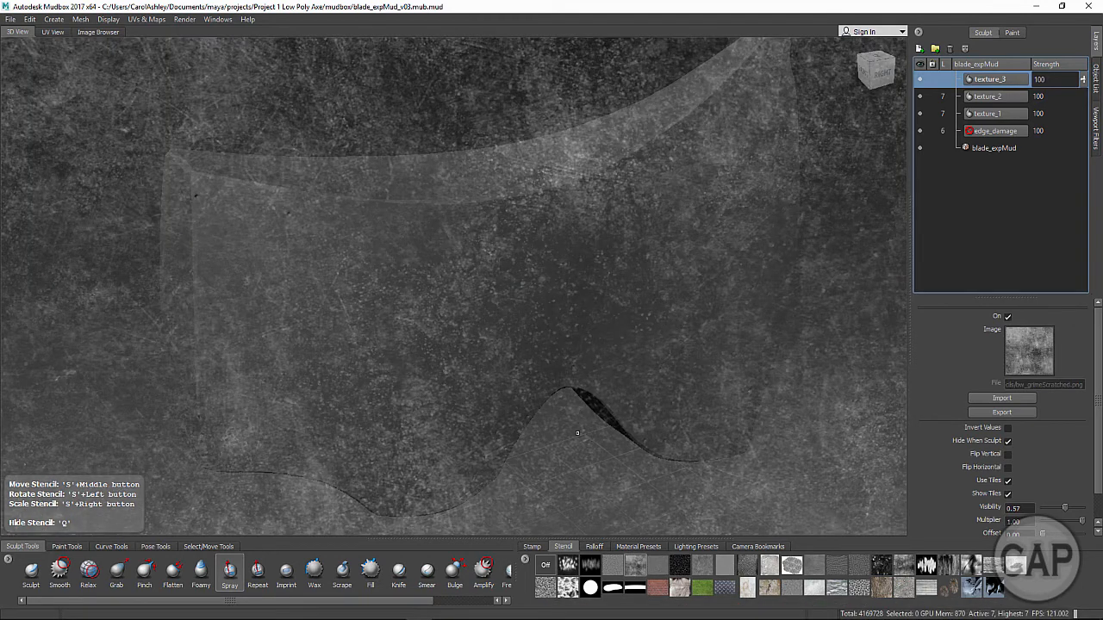
Subdivide the blade mesh to level 8 for finer texture detail
mouse_move(586, 430)
alt+mouse_down()
mouse_move(584, 394)
mouse_move(549, 379)
alt+mouse_up()
alt+middle_drag(571, 359, 563, 387)
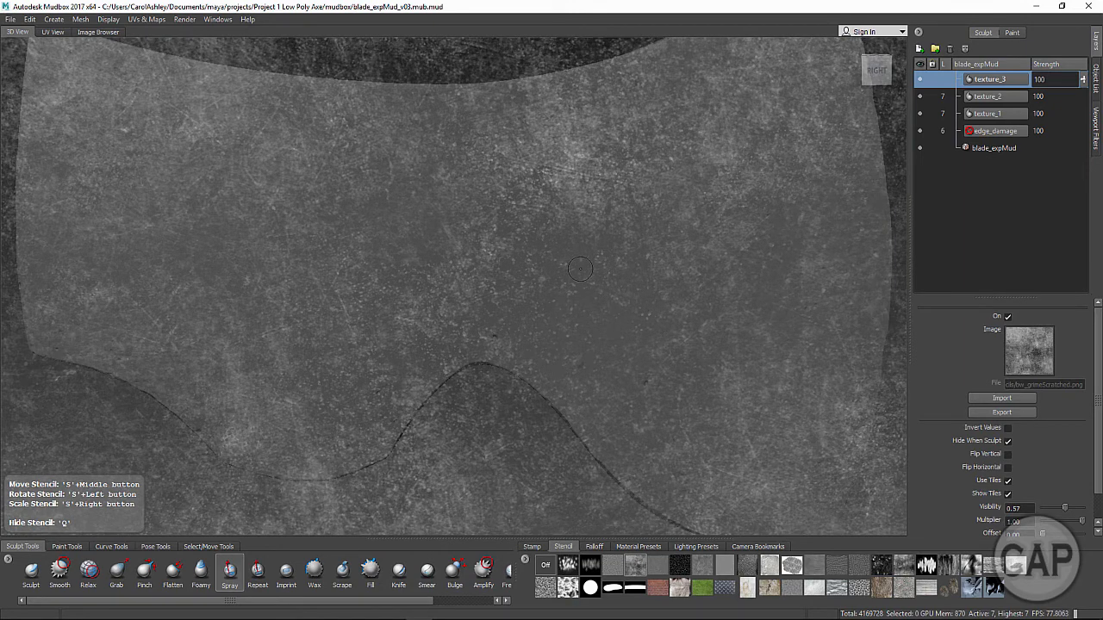
click(681, 339)
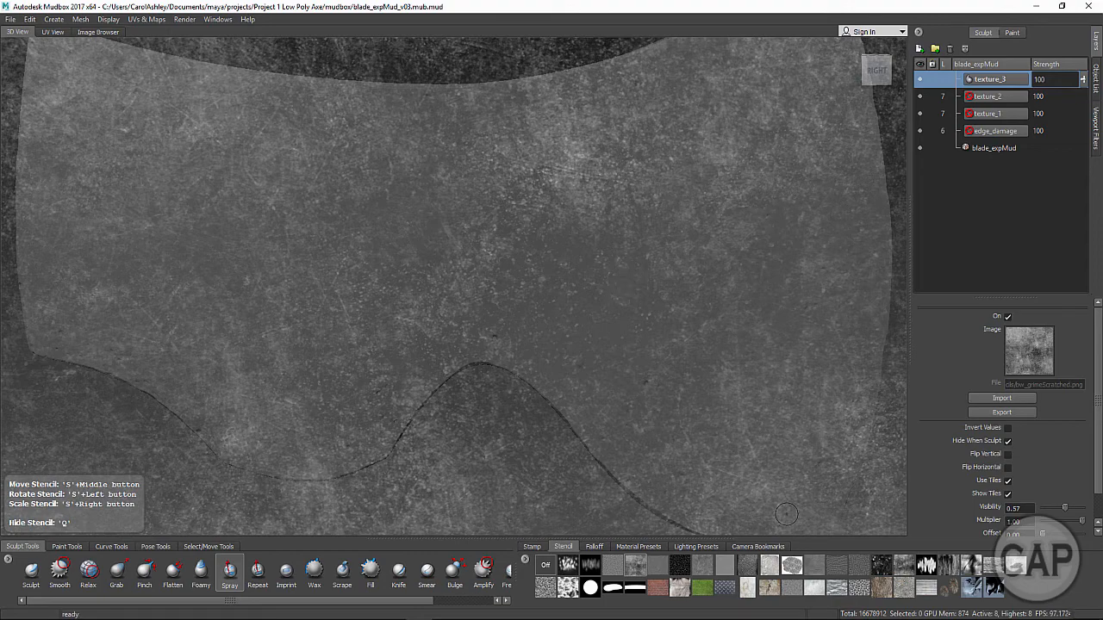
Choose the rgb_rust stencil, view it over the whole right side, and turn the stencil off
click(769, 587)
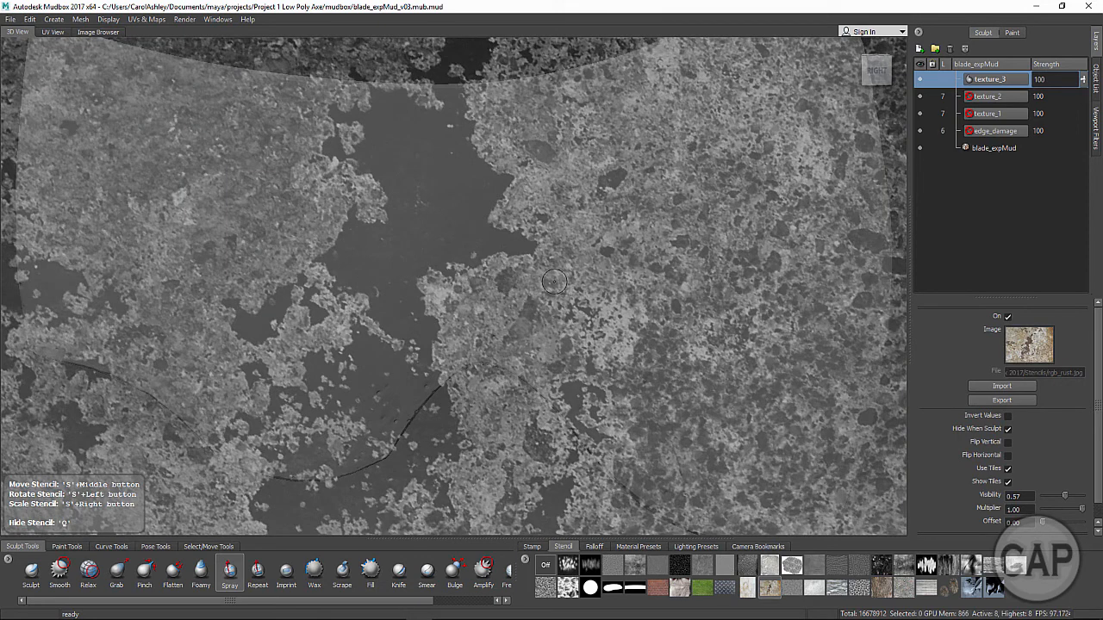
alt+right_drag(612, 322, 534, 305)
alt+middle_drag(534, 305, 541, 323)
mouse_move(540, 323)
mouse_down()
mouse_move(572, 320)
mouse_move(498, 311)
mouse_up()
key(w)
key(q)
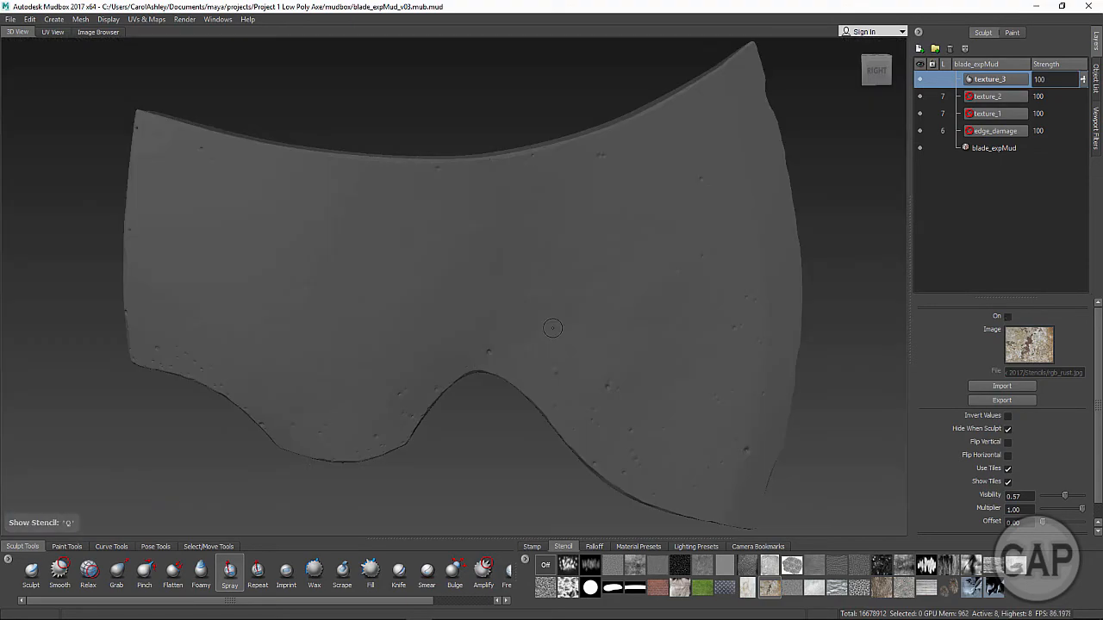
Turn on the rgb_rust stencil and scale, rotate and move it to cover the blade's right side
key(q)
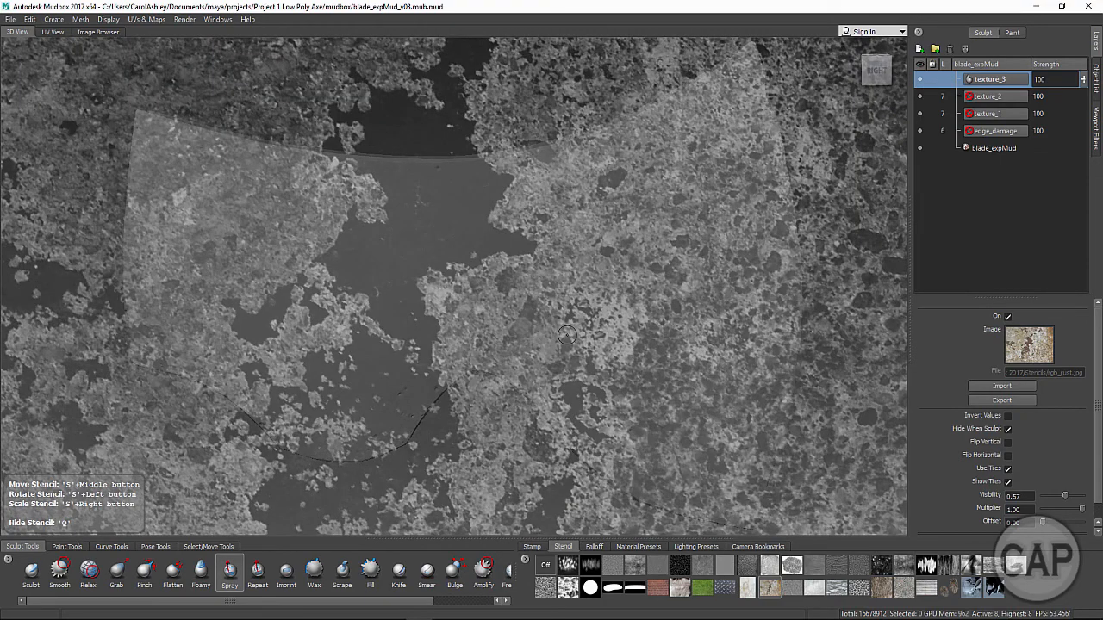
right_drag(574, 337, 458, 318)
drag(459, 318, 685, 316)
middle_drag(685, 316, 659, 327)
drag(562, 338, 618, 329)
middle_drag(618, 329, 621, 333)
drag(620, 333, 613, 330)
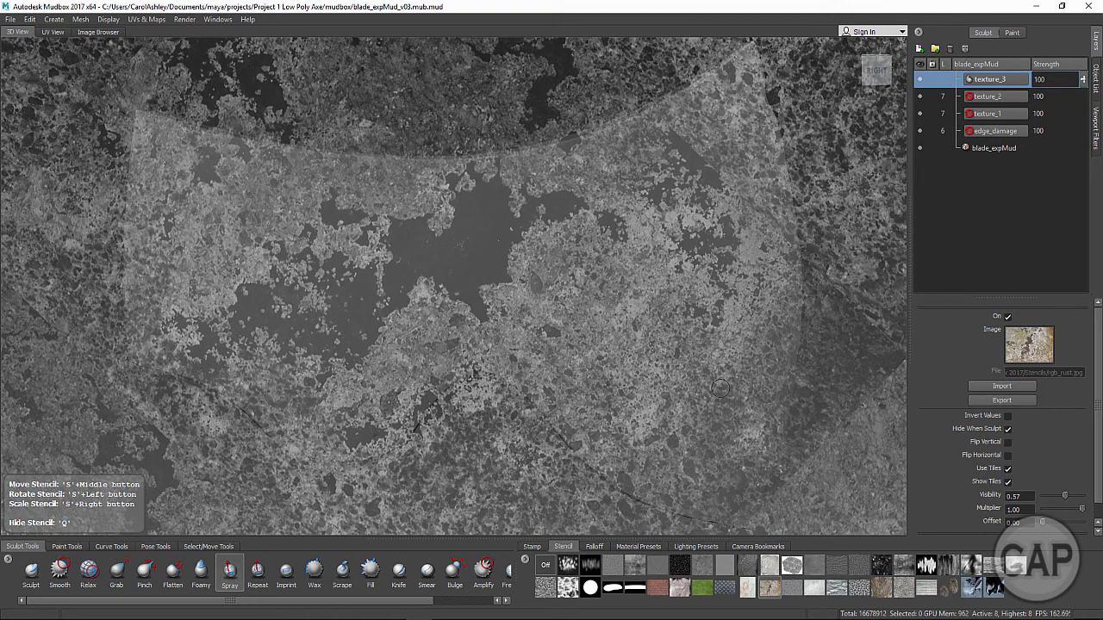
Switch to the Sculpt brush, set its strength to 31.90 and disable its stamp image
click(229, 572)
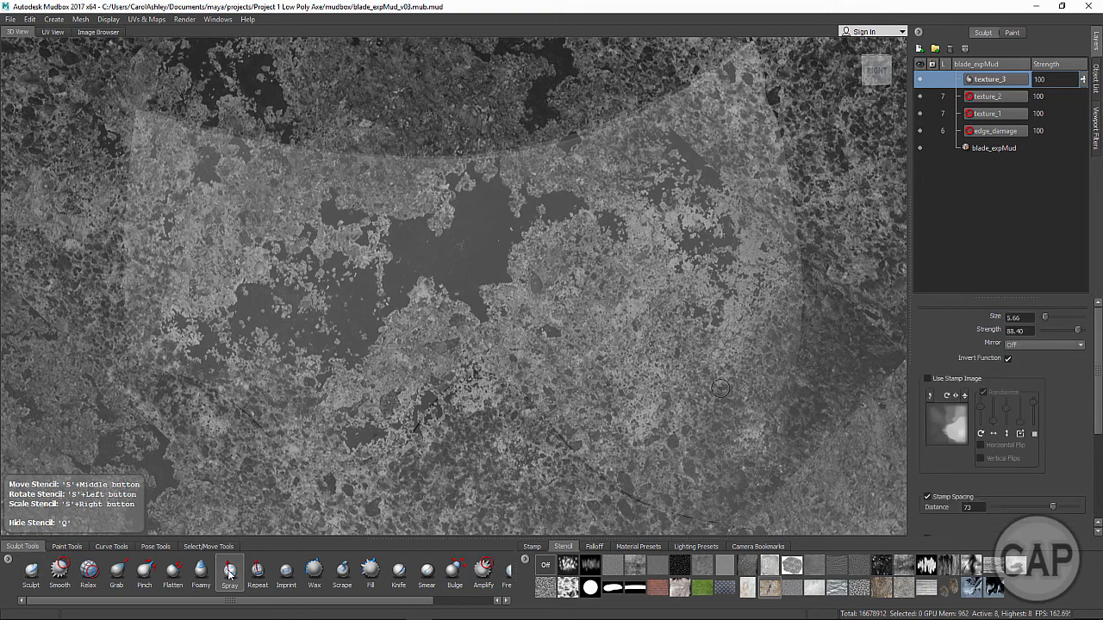
click(31, 572)
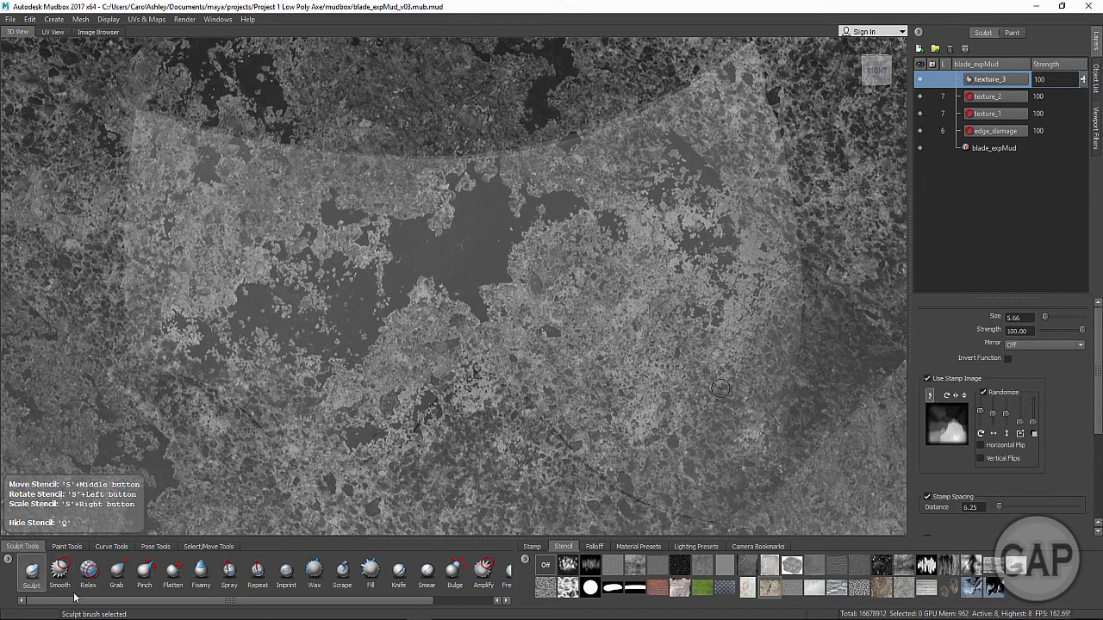
drag(1081, 331, 1053, 338)
click(928, 379)
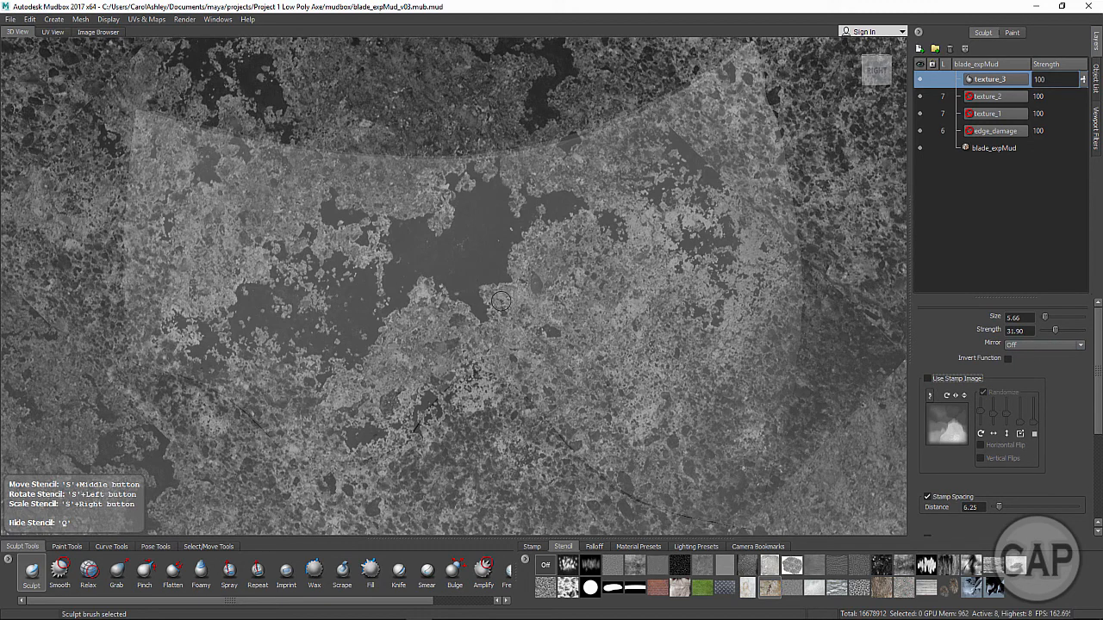
Sculpt trial rust texture through the stencil on texture_3 over the blade's right side, with brush size 29.38
key(q)
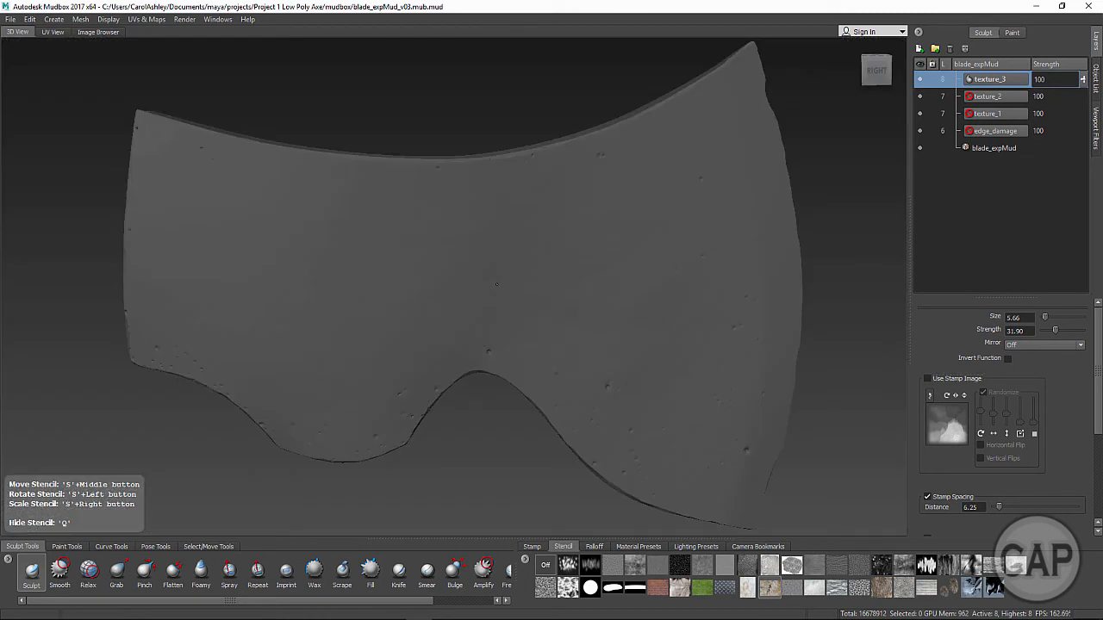
key(q)
drag(496, 284, 503, 274)
key(q)
key(q)
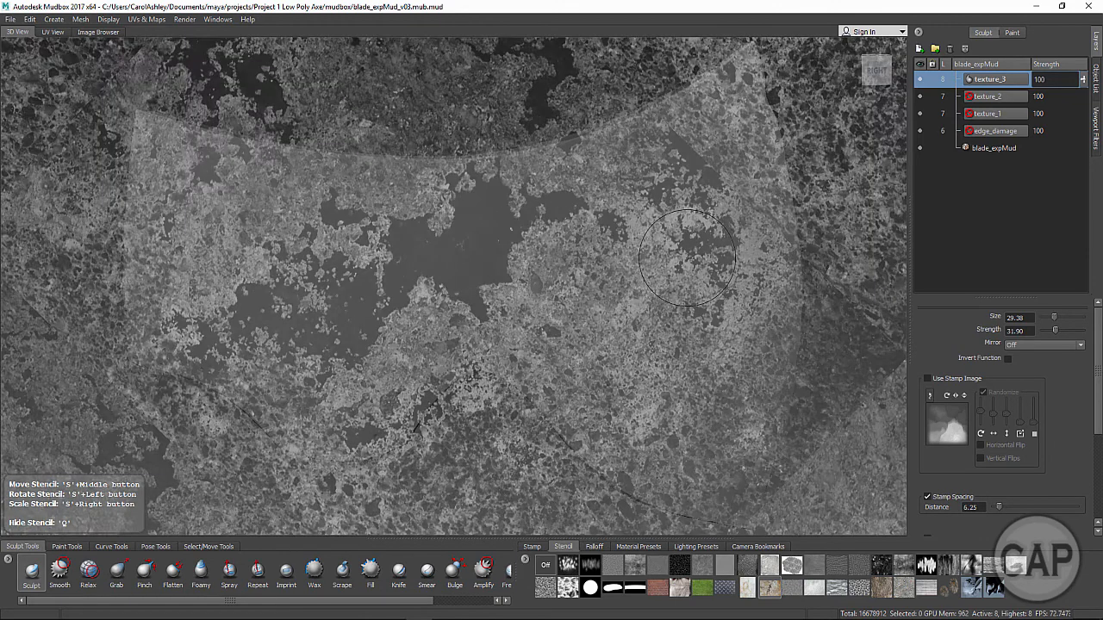
Toggle texture_3's visibility to compare the surface, and invert the Sculpt brush's function
click(920, 79)
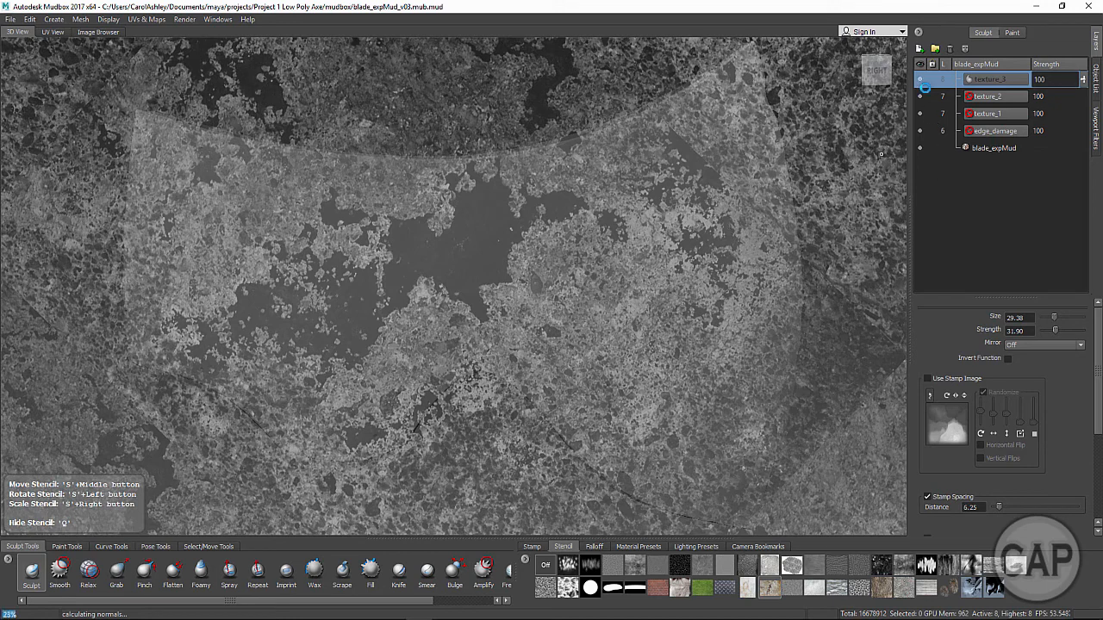
click(1008, 359)
key(q)
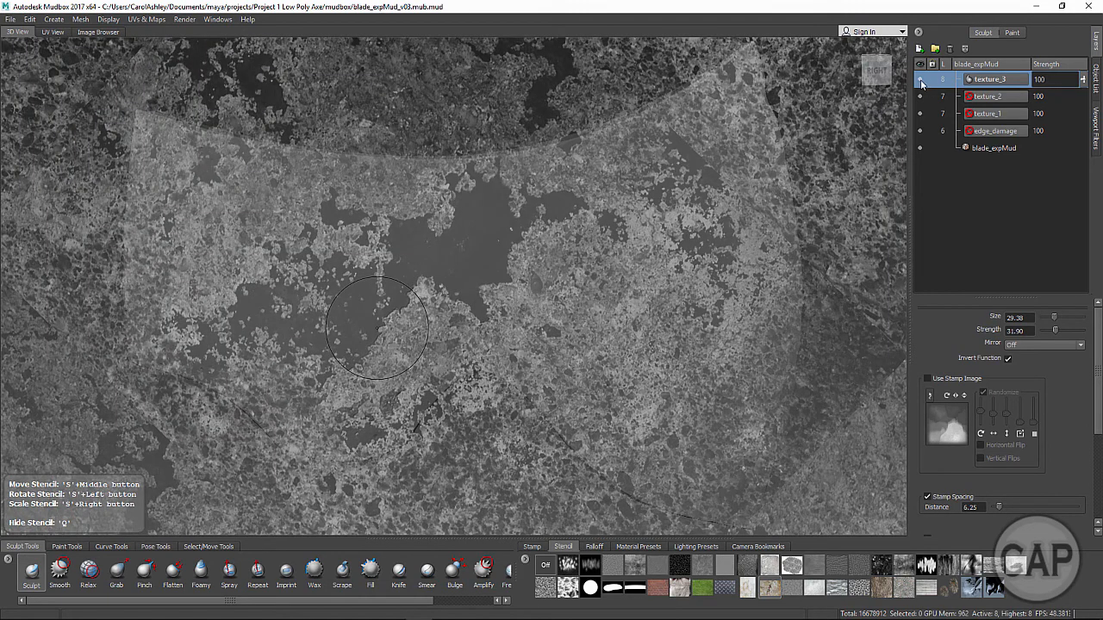
Hide texture_3 and create a new sculpt layer named texture_4
click(920, 79)
click(919, 48)
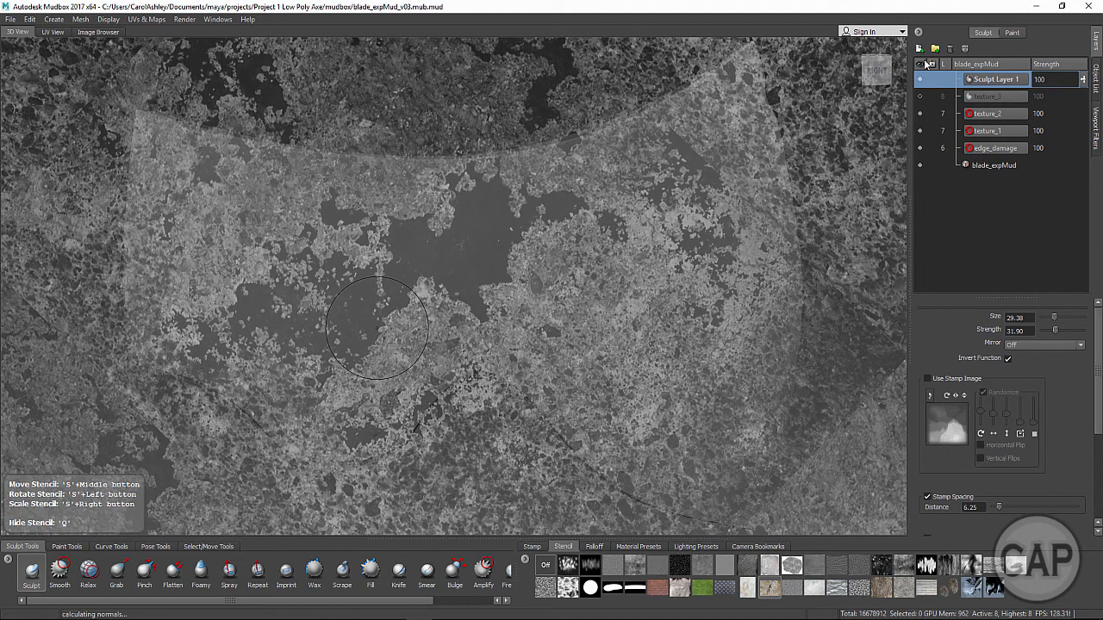
double_click(995, 81)
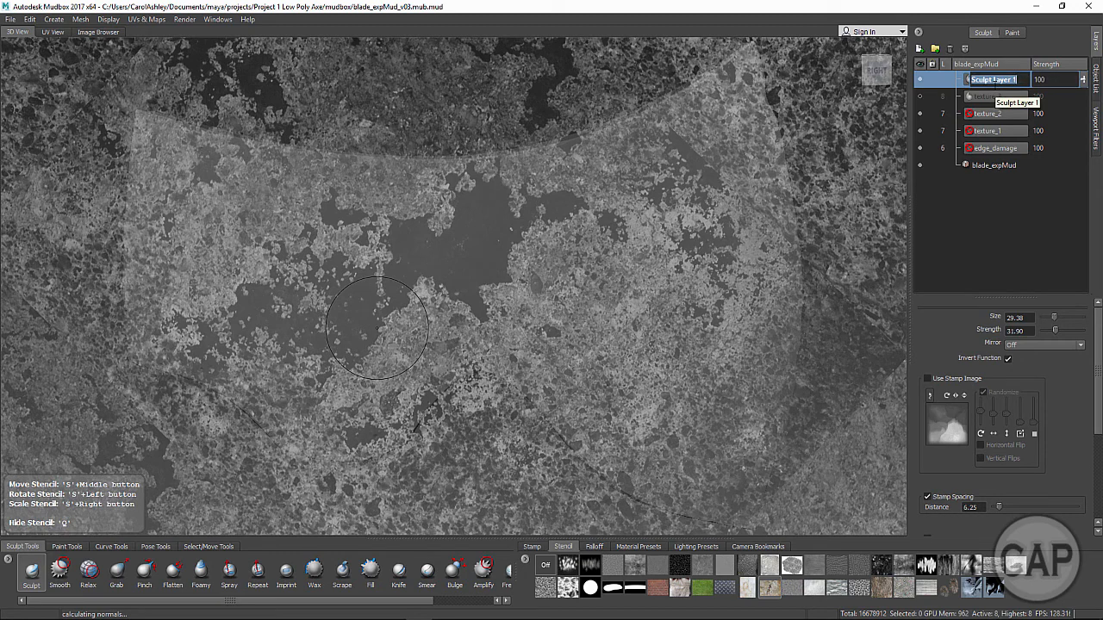
text(texture_4)
key(Return)
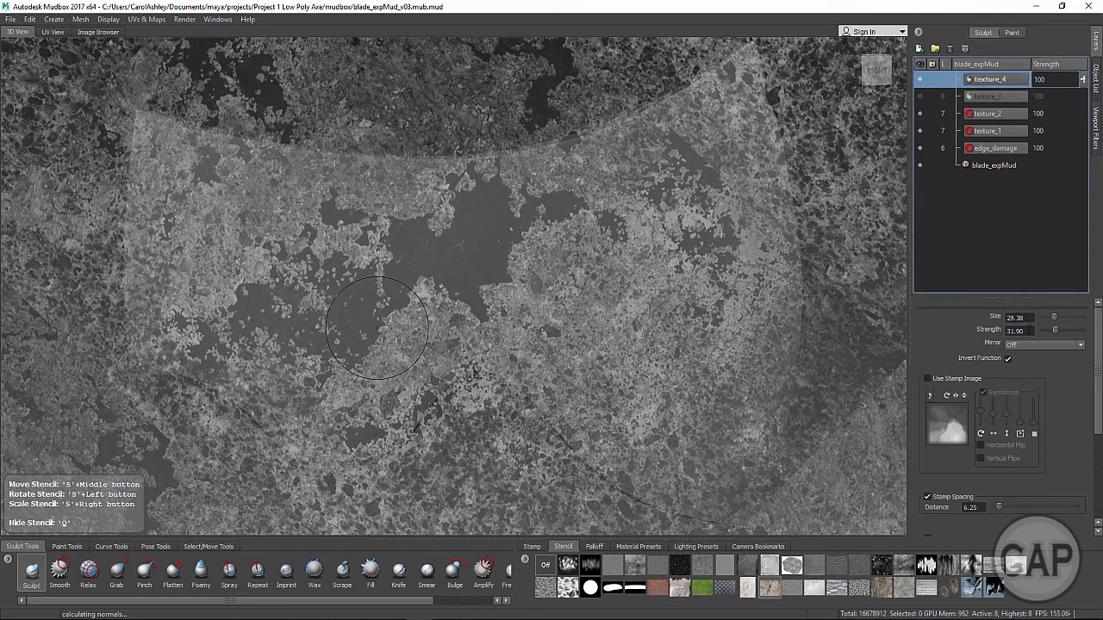
Set the Sculpt brush to size 42.00 and strength 18.80, and carve rust patches over the cutting-edge half of the right side
drag(1056, 336, 1059, 317)
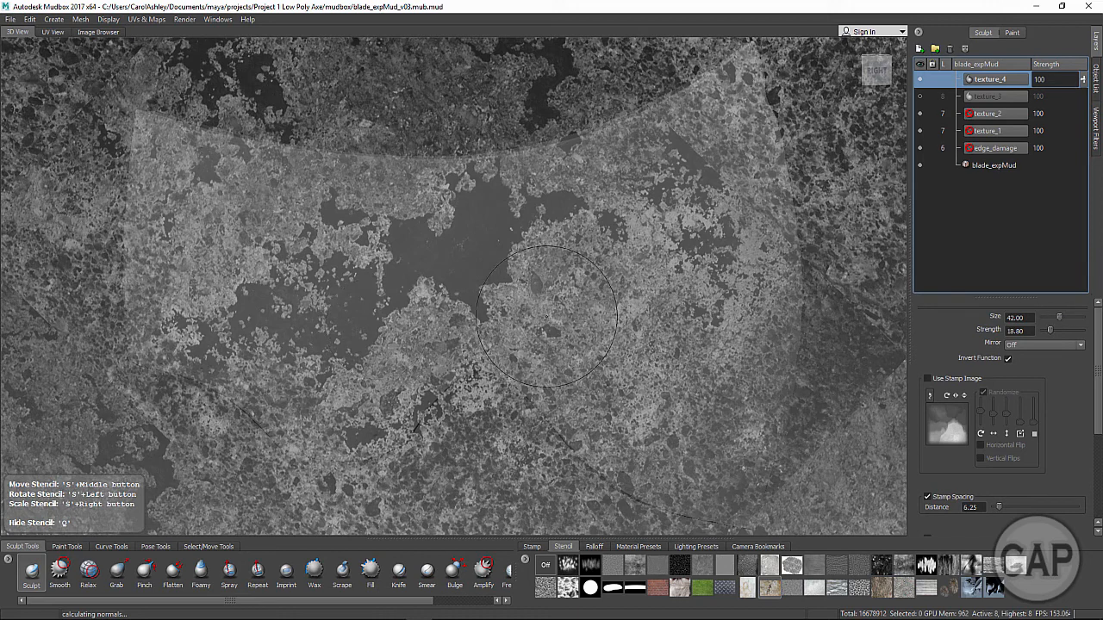
key(q)
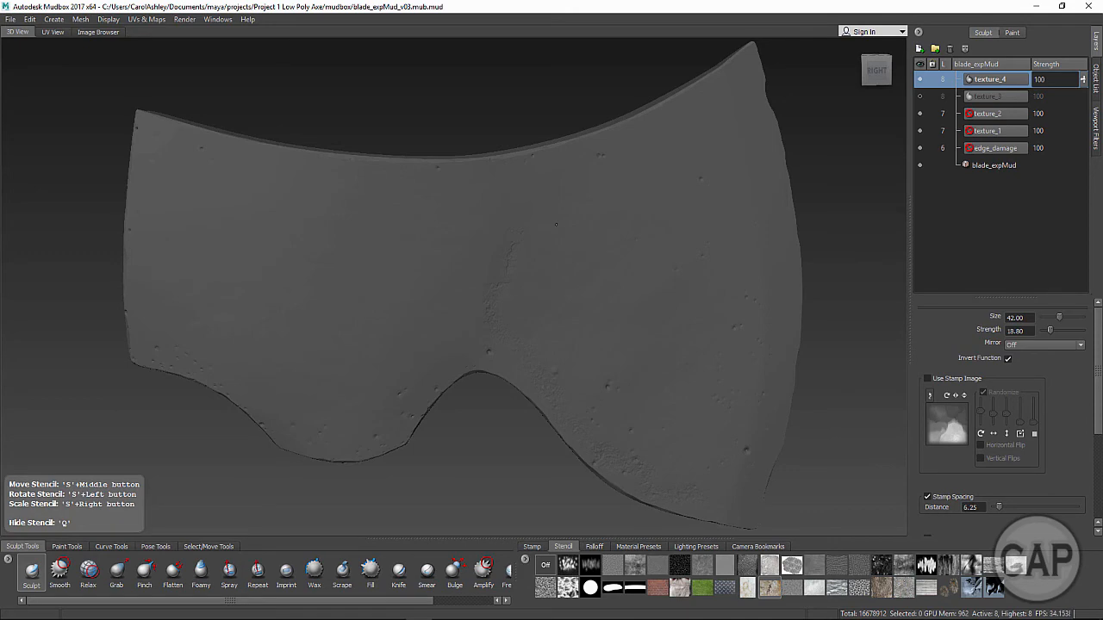
drag(577, 217, 613, 216)
drag(552, 246, 549, 225)
drag(438, 170, 590, 181)
drag(642, 231, 602, 218)
drag(657, 288, 664, 287)
drag(680, 280, 688, 276)
drag(747, 414, 729, 415)
drag(720, 511, 714, 507)
Carve rust patches through the stencil across the middle, rear half and lower edge of the blade's right side
drag(479, 312, 486, 303)
drag(367, 376, 365, 354)
drag(245, 320, 249, 315)
drag(281, 309, 277, 334)
drag(153, 360, 173, 316)
drag(273, 246, 284, 274)
mouse_move(332, 177)
mouse_down()
mouse_move(355, 198)
mouse_move(321, 209)
mouse_up()
drag(522, 209, 543, 251)
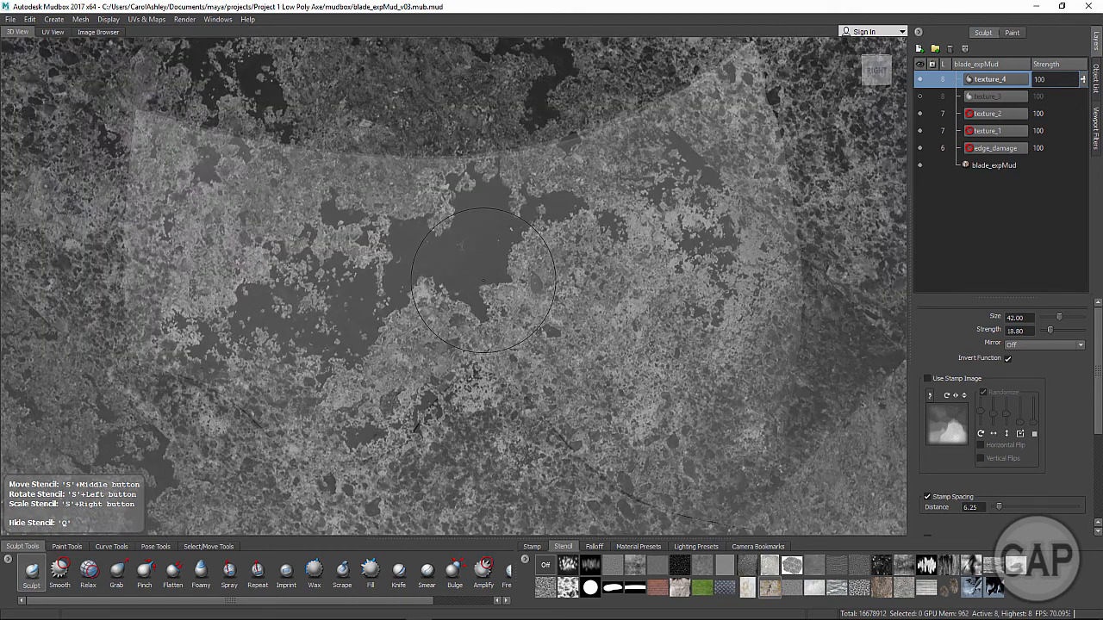
mouse_move(467, 270)
mouse_down()
mouse_move(458, 250)
mouse_move(409, 269)
mouse_up()
drag(188, 170, 206, 164)
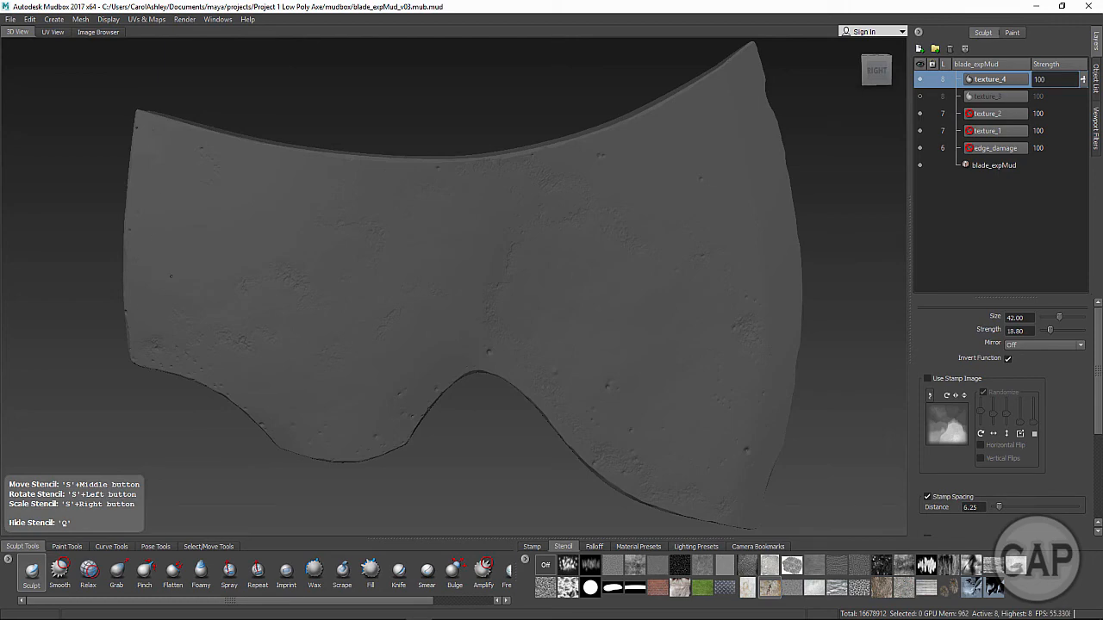
drag(180, 261, 188, 269)
drag(314, 433, 340, 448)
drag(305, 442, 560, 457)
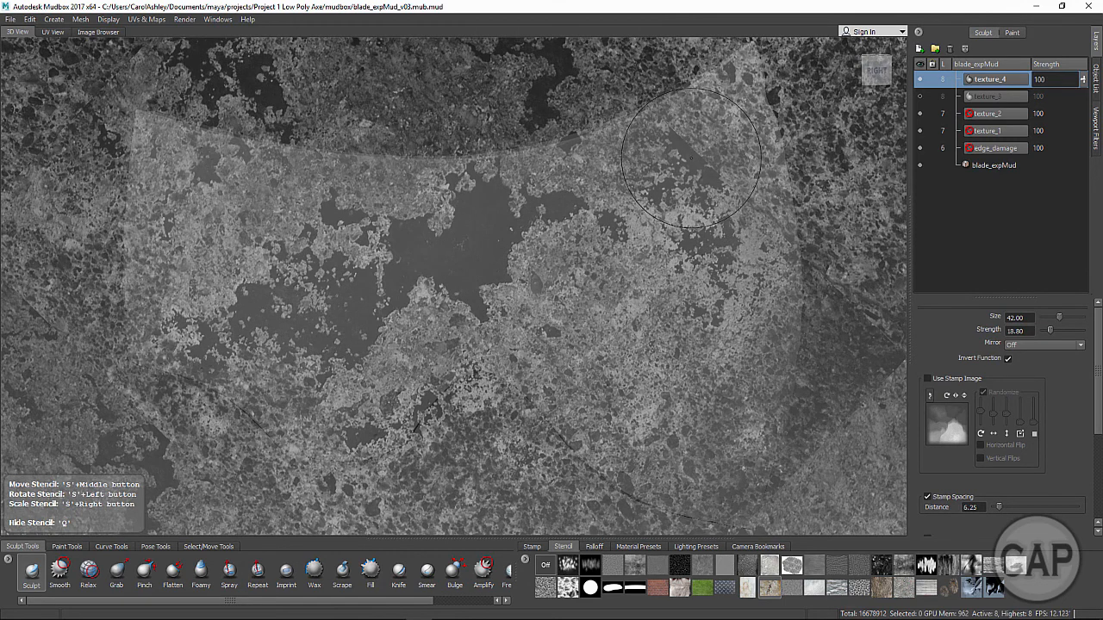
Carve rust patches through the stencil near the blade's upper tip on the right side
alt+drag(672, 240, 630, 288)
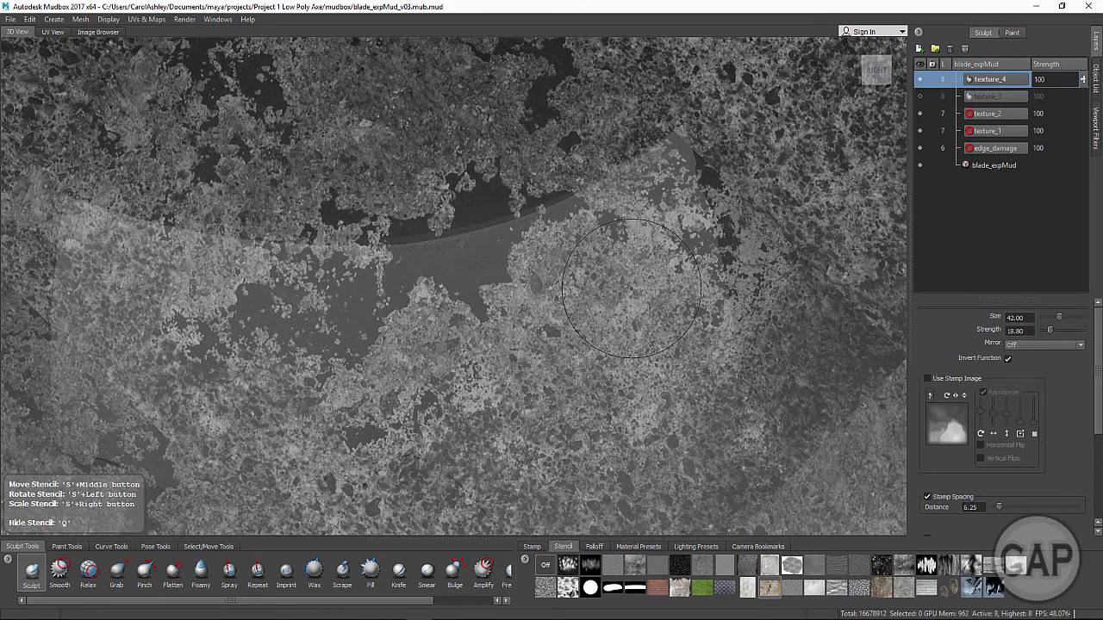
key(q)
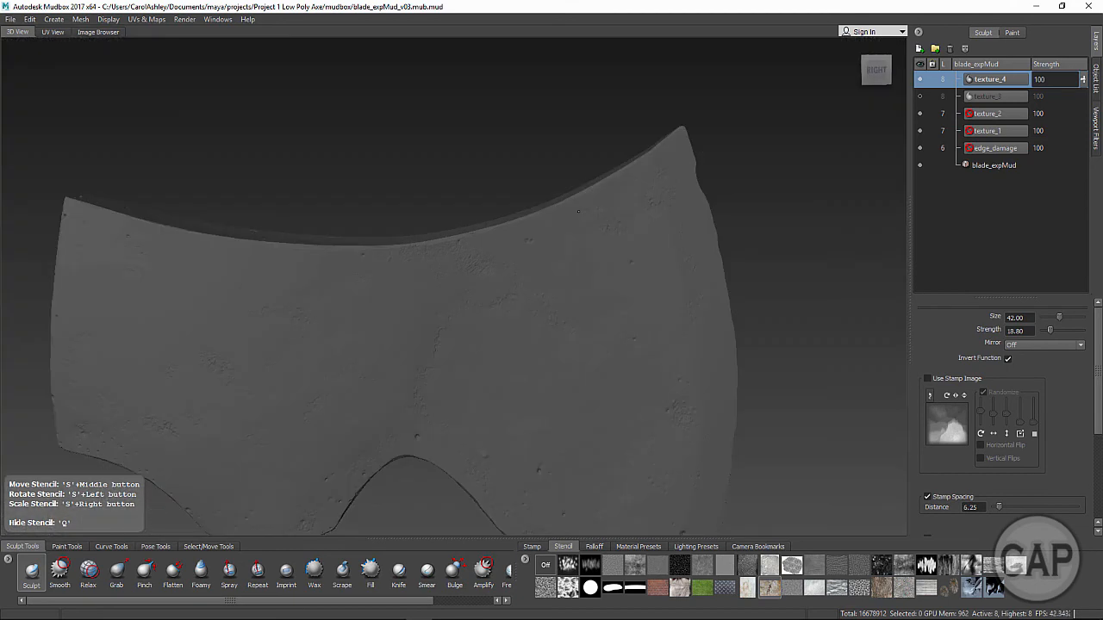
key(q)
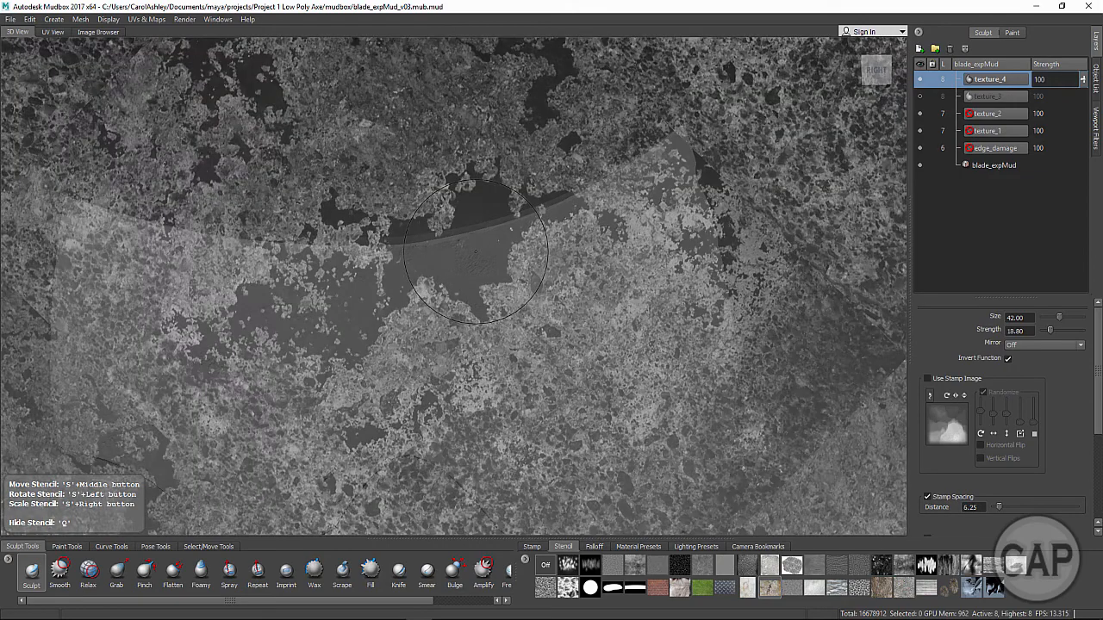
Reposition and rotate the rust stencil to cover the blade's top face
alt+drag(544, 338, 551, 503)
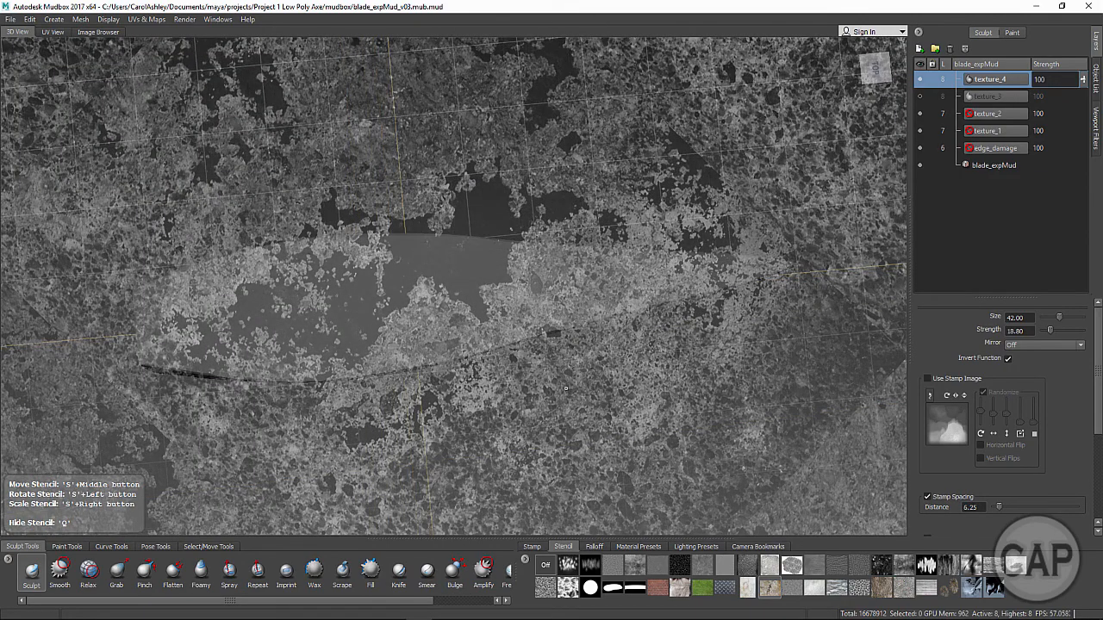
drag(561, 384, 330, 345)
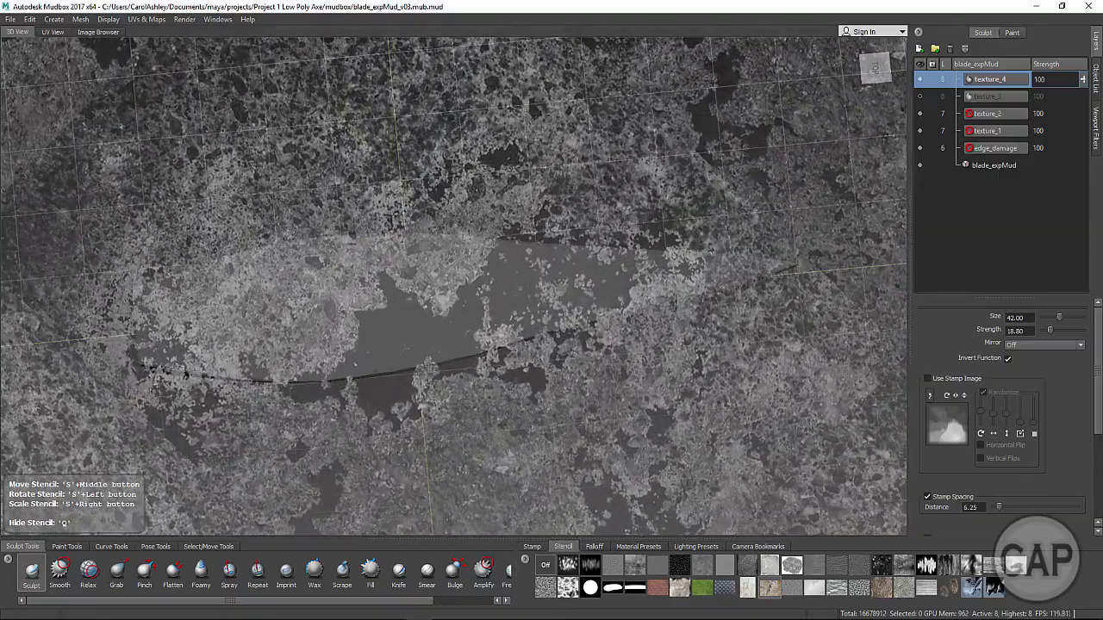
middle_drag(192, 301, 163, 281)
drag(536, 359, 483, 355)
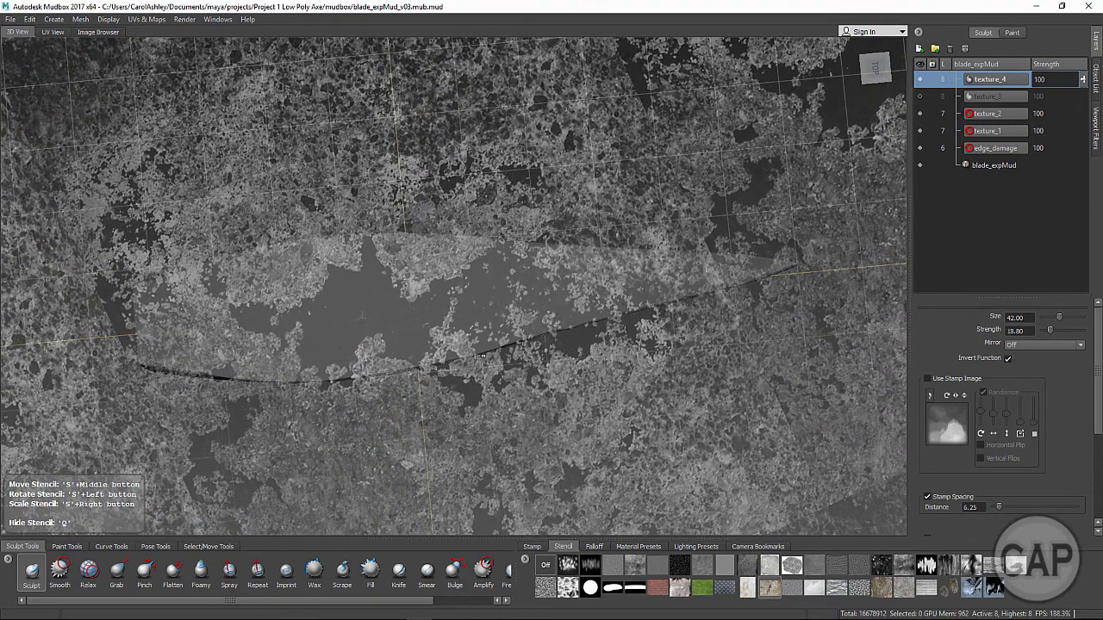
key(q)
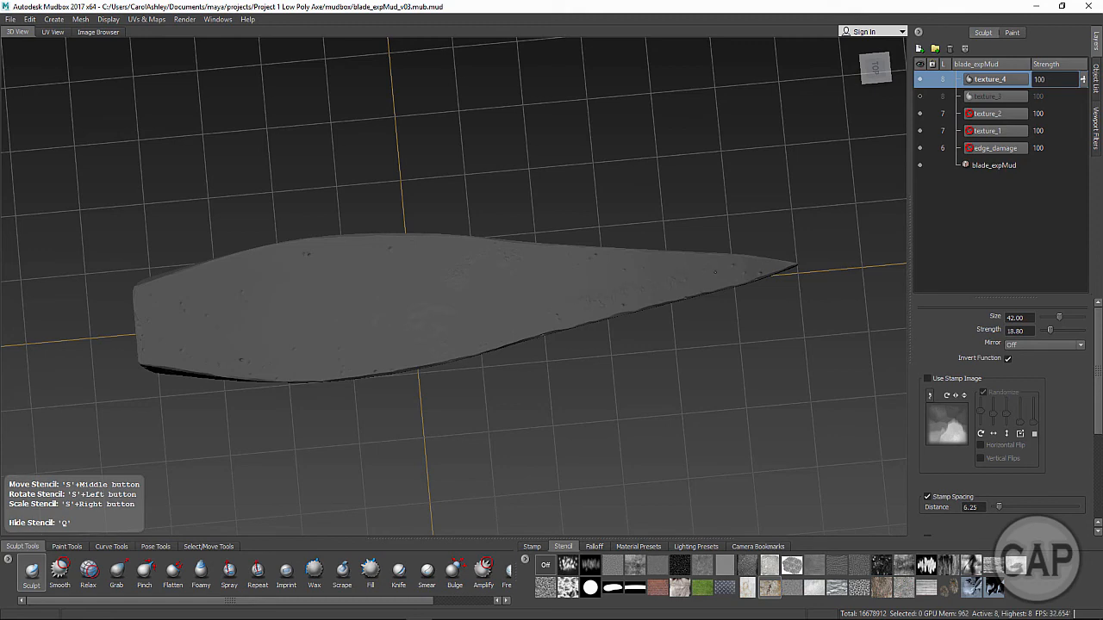
Carve scattered rust patches through the stencil along the blade's top face
drag(518, 273, 458, 289)
drag(689, 278, 460, 346)
mouse_move(317, 349)
mouse_down()
mouse_move(282, 341)
mouse_move(310, 301)
mouse_up()
drag(450, 272, 457, 275)
drag(274, 274, 261, 270)
drag(447, 321, 442, 328)
drag(400, 372, 384, 345)
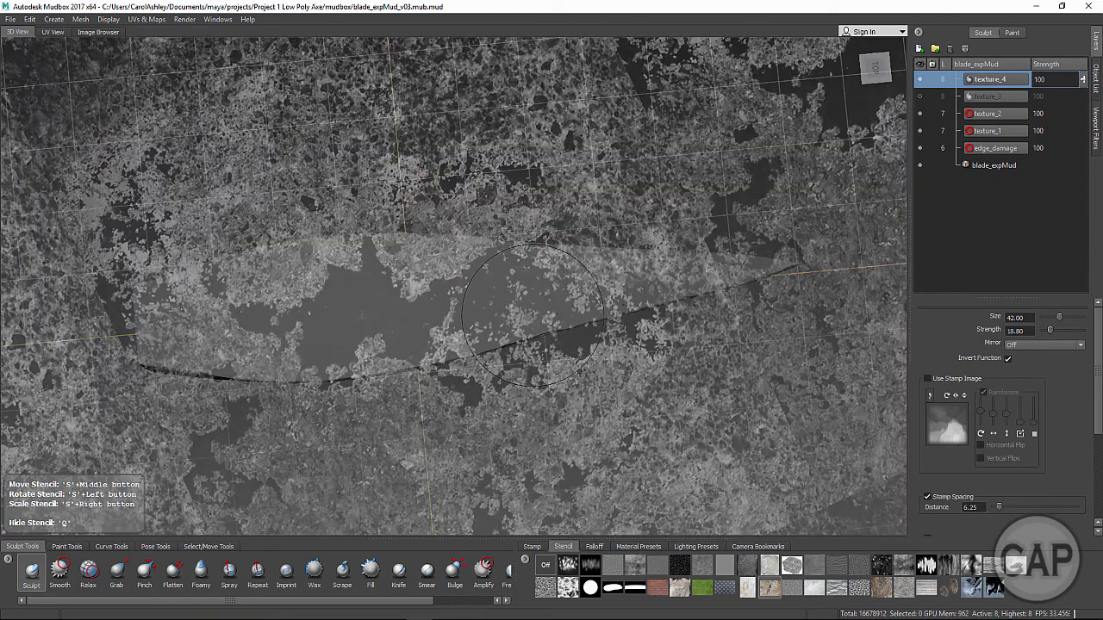
Reposition the rust stencil over the blade's underside and carve rust patches into it on texture_4
mouse_move(523, 306)
mouse_down()
mouse_move(502, 326)
mouse_move(439, 272)
mouse_move(449, 234)
mouse_up()
alt+right_drag(449, 235, 400, 280)
alt+middle_drag(400, 280, 512, 244)
mouse_move(502, 357)
alt+mouse_down()
mouse_move(496, 369)
mouse_move(523, 346)
mouse_move(504, 332)
alt+mouse_up()
middle_drag(185, 282, 336, 457)
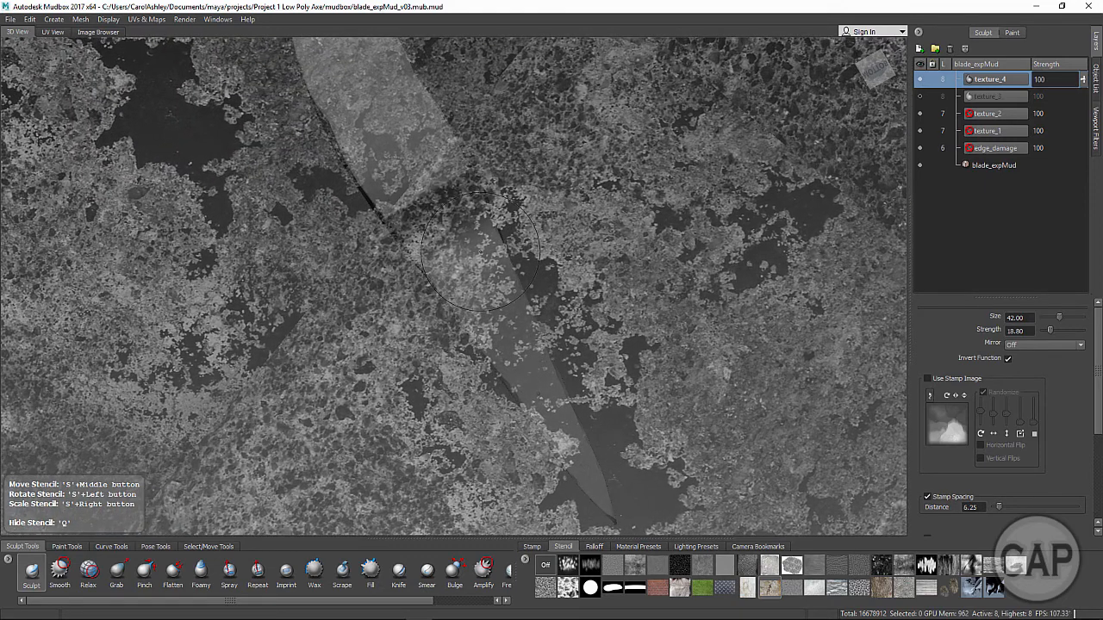
key(q)
drag(496, 291, 424, 253)
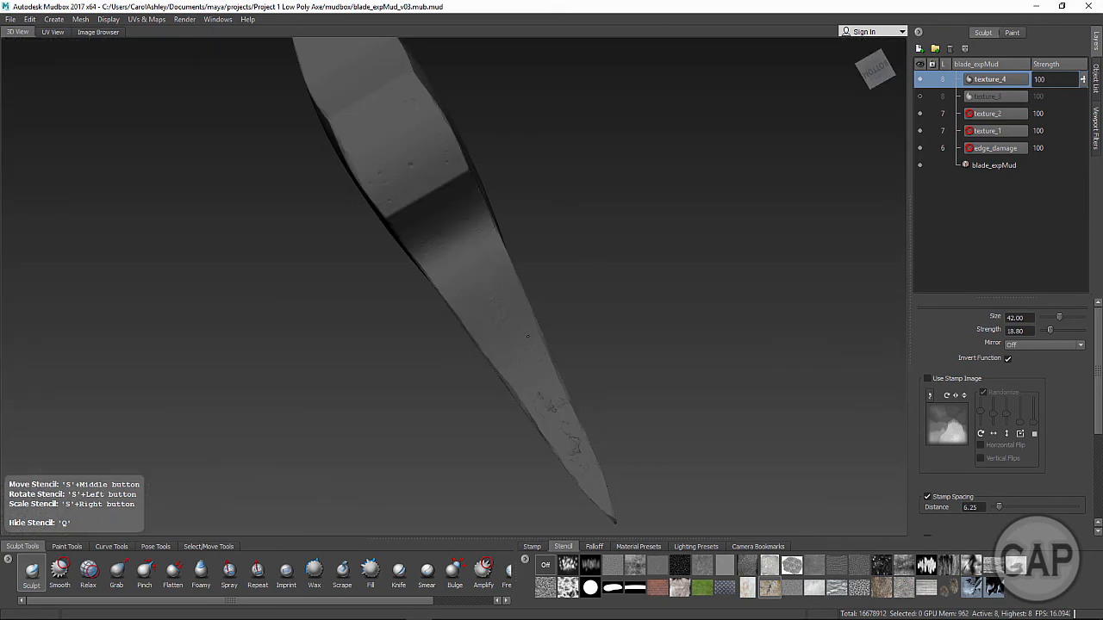
Hide the texture_1 layer and carve more rust patches along the blade's underside
key(q)
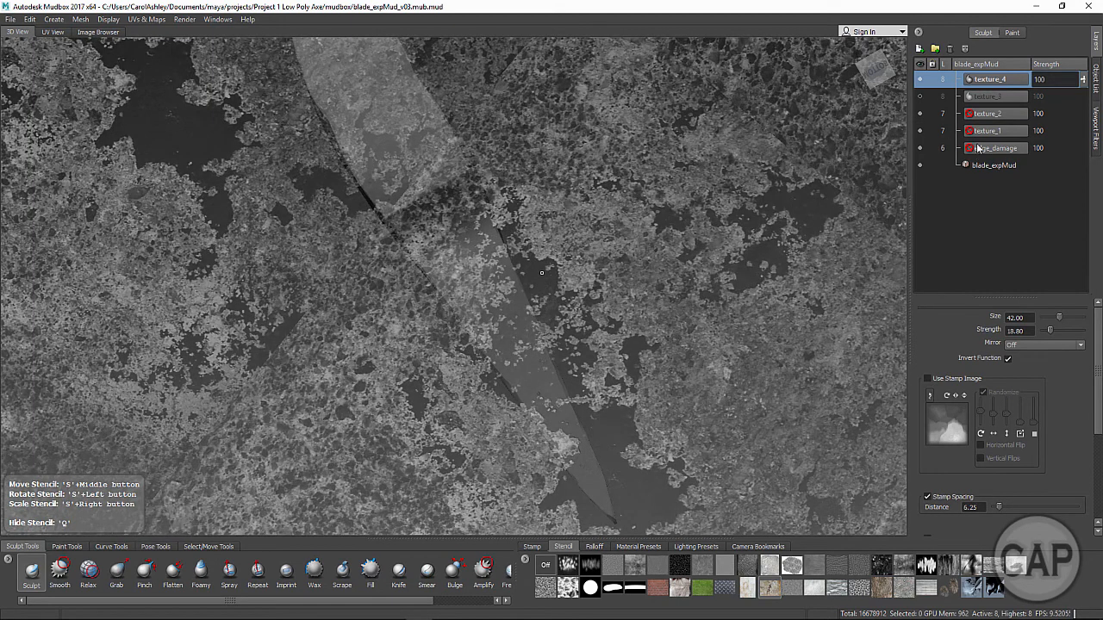
click(919, 131)
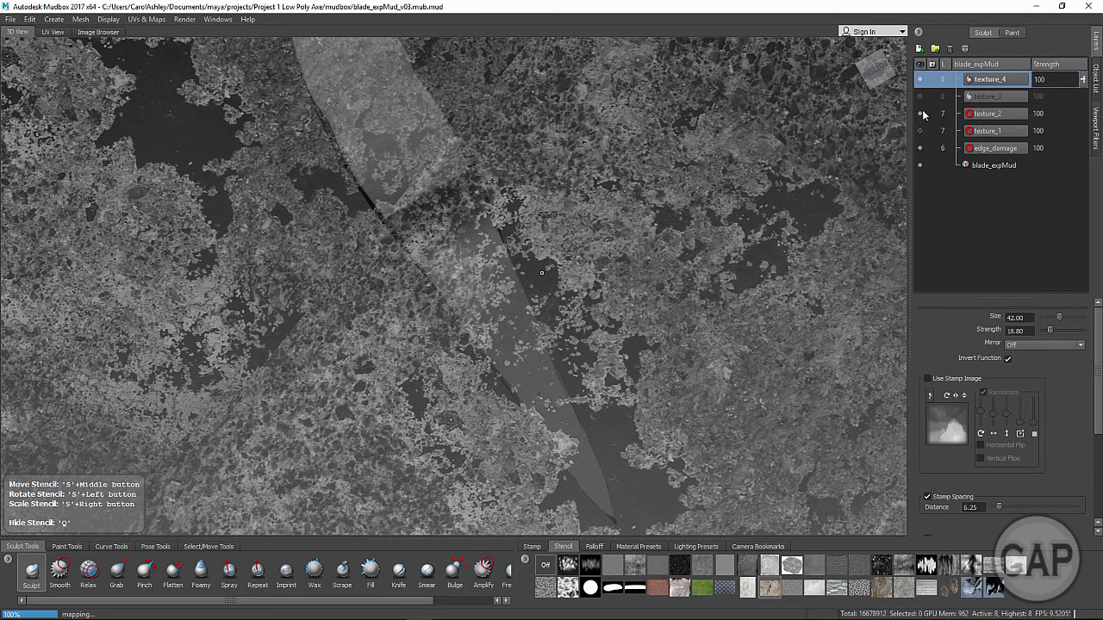
click(920, 114)
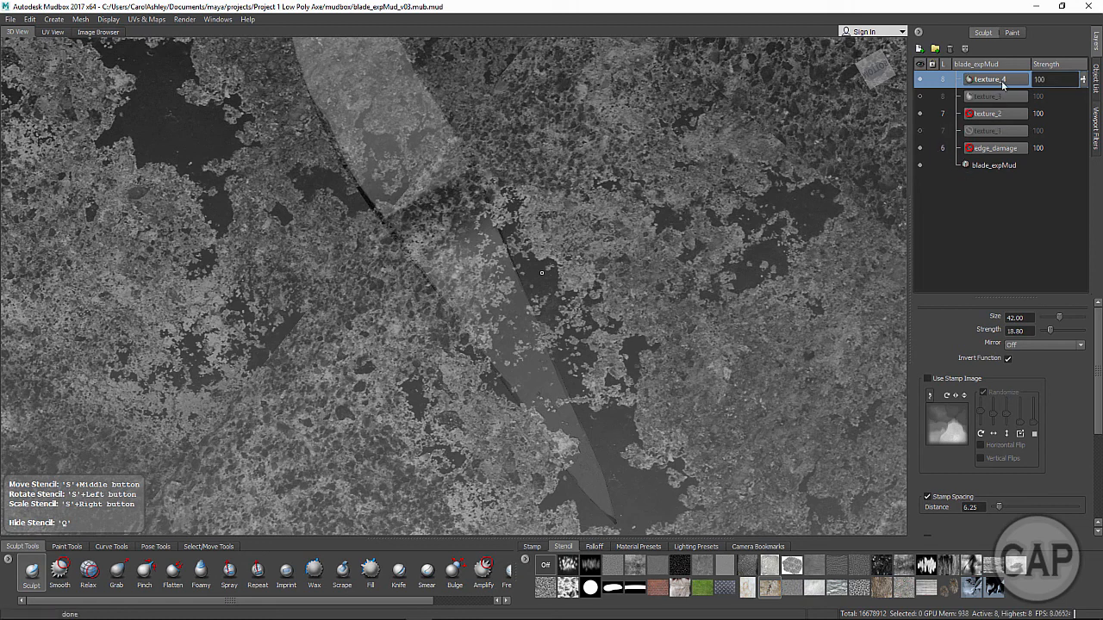
key(q)
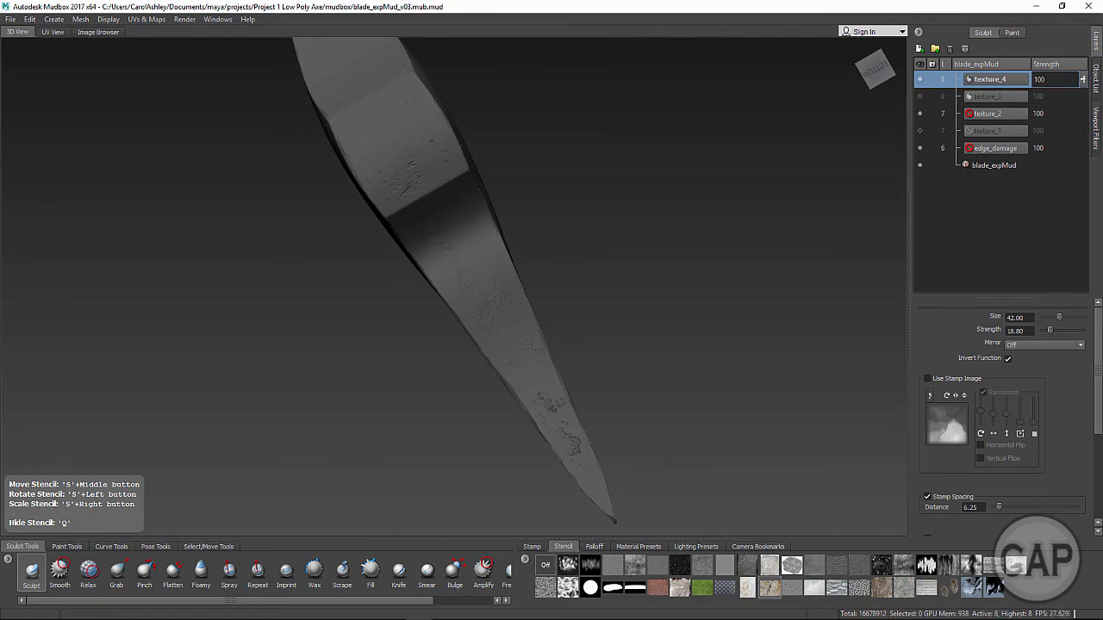
key(q)
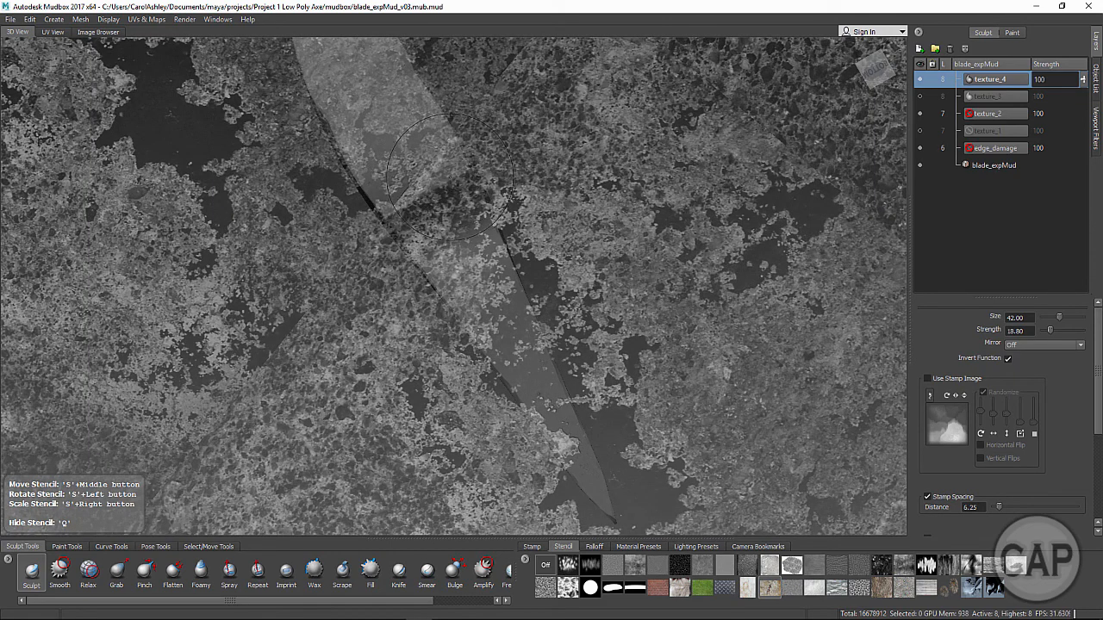
Carve rust patches through the stencil on the underside faces near the rear and on the rear face of the blade
alt+drag(418, 138, 478, 375)
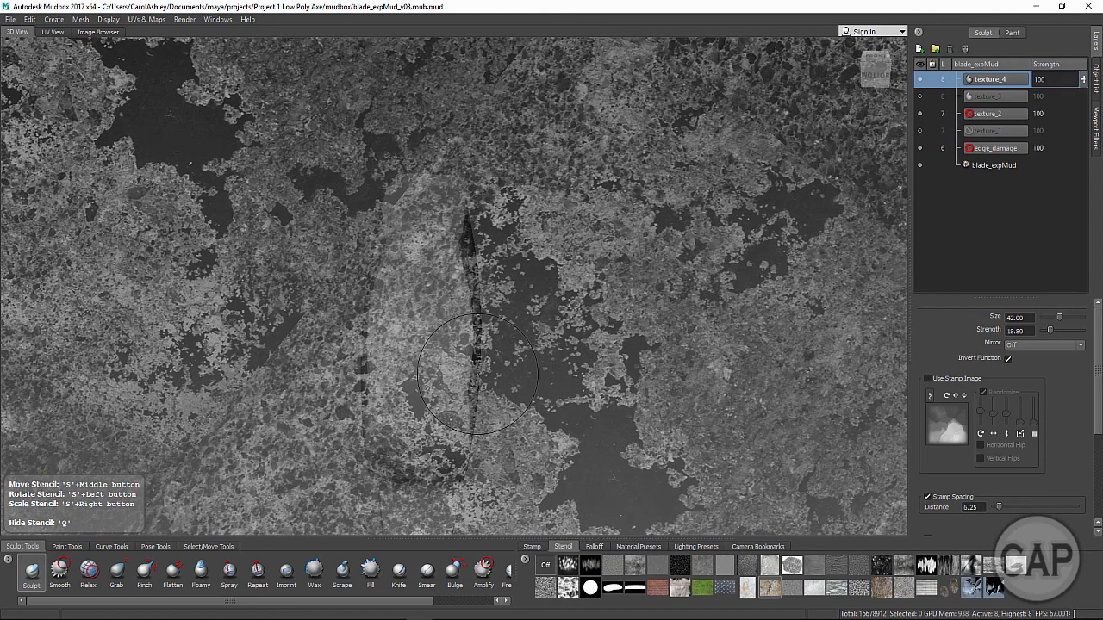
key(q)
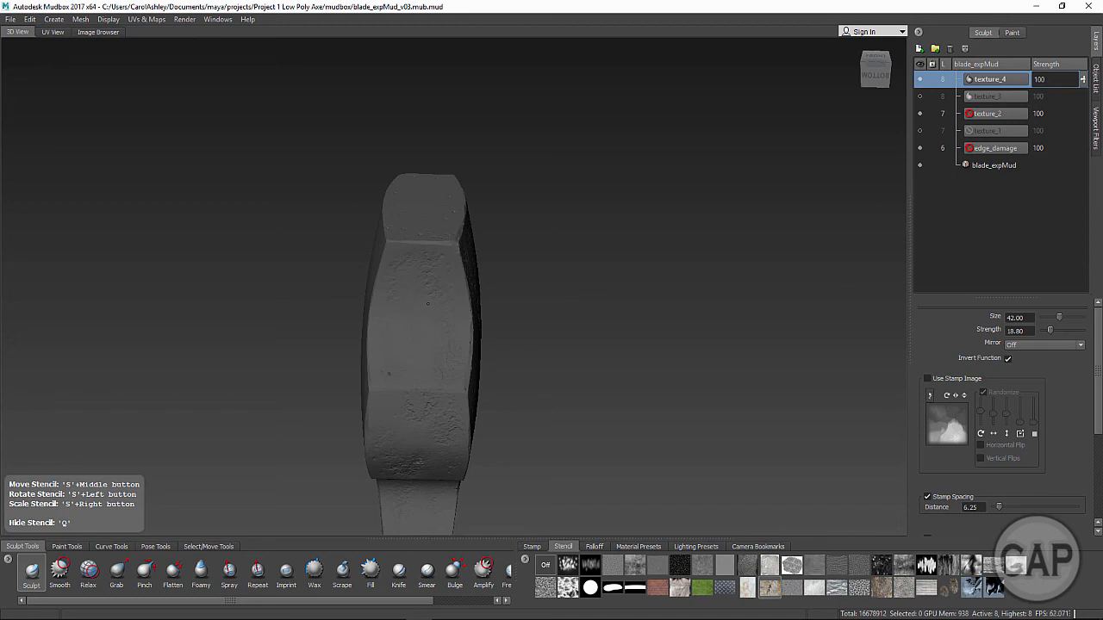
key(q)
alt+drag(452, 279, 425, 418)
key(q)
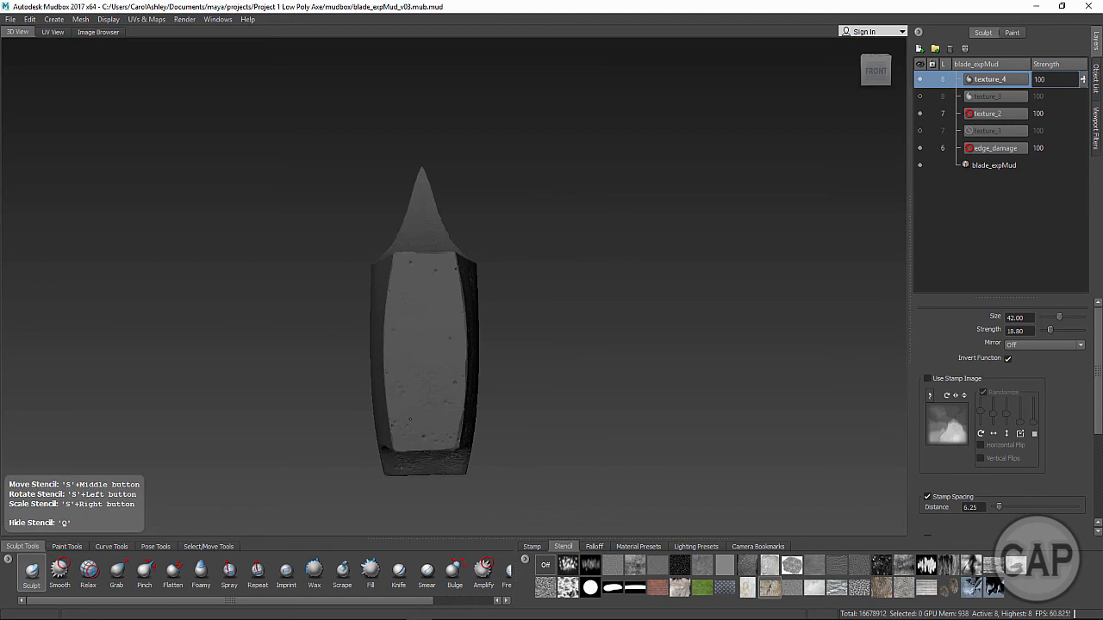
Hide the stencil and examine the carved rust patches across the blade's side and rear from several angles
key(q)
mouse_move(410, 420)
alt+mouse_down()
mouse_move(426, 312)
mouse_move(330, 357)
mouse_move(466, 422)
alt+mouse_up()
key(q)
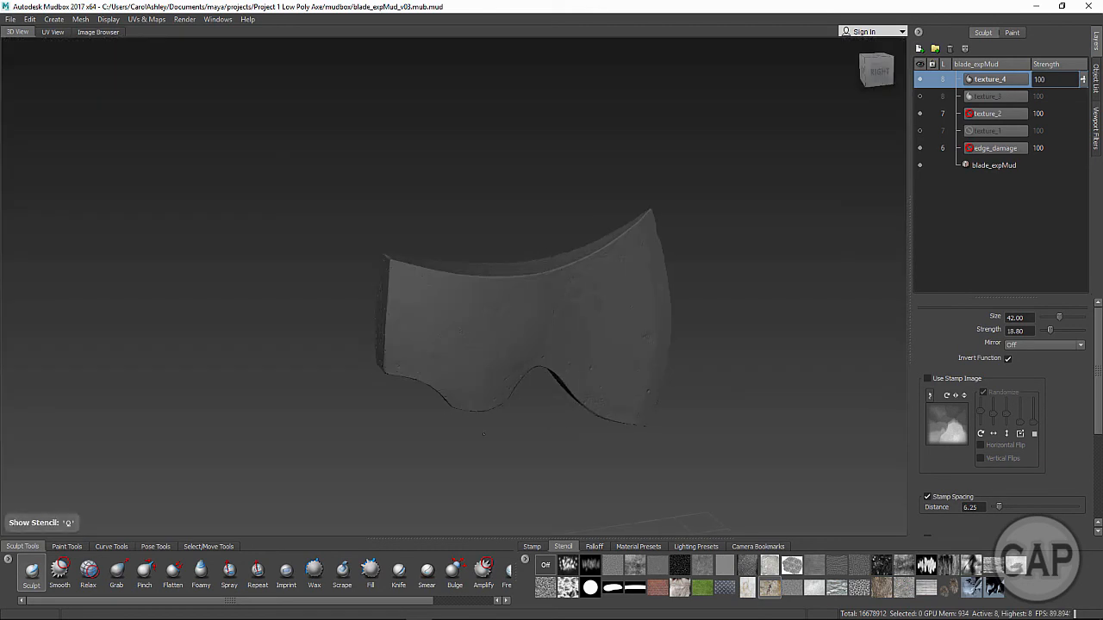
alt+right_drag(451, 438, 640, 377)
alt+middle_drag(640, 376, 522, 332)
alt+drag(483, 393, 362, 325)
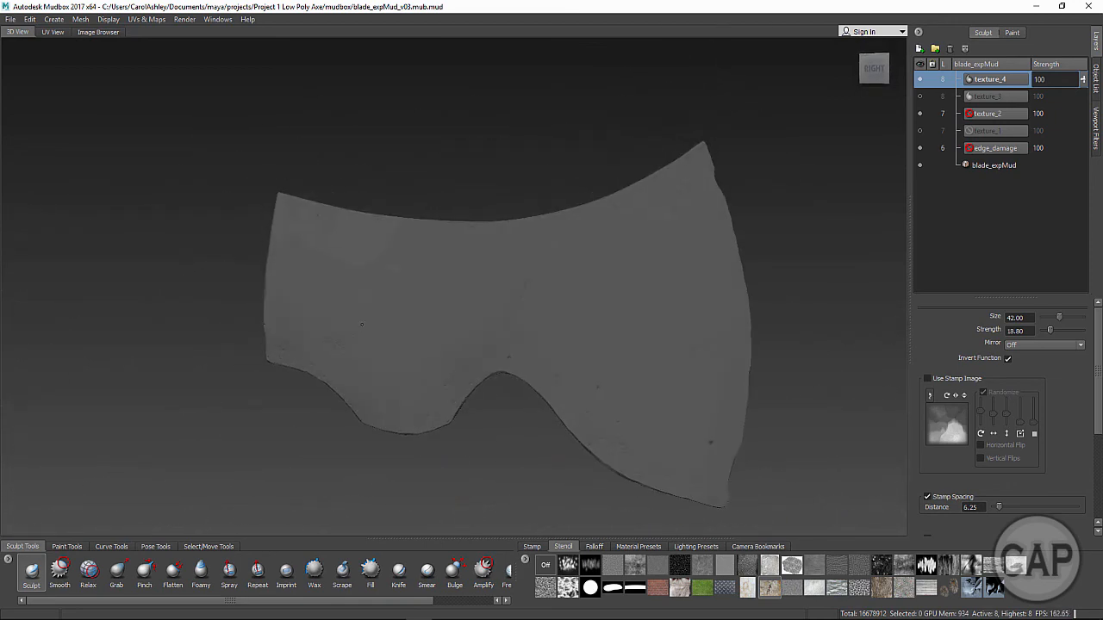
alt+middle_drag(510, 353, 445, 279)
alt+middle_drag(509, 295, 494, 328)
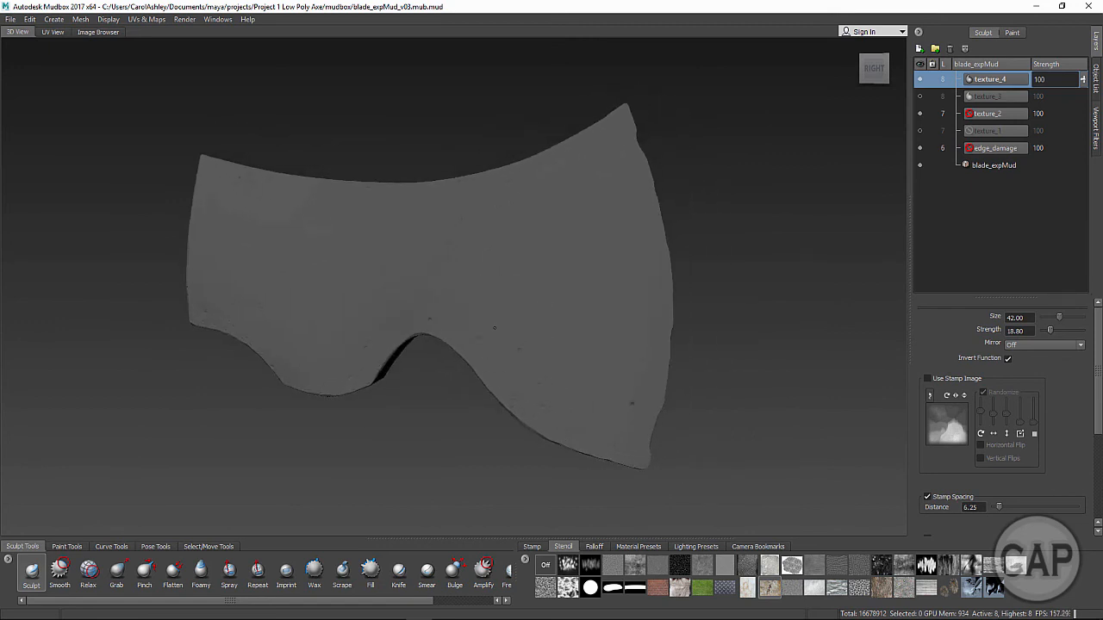
alt+drag(495, 327, 448, 362)
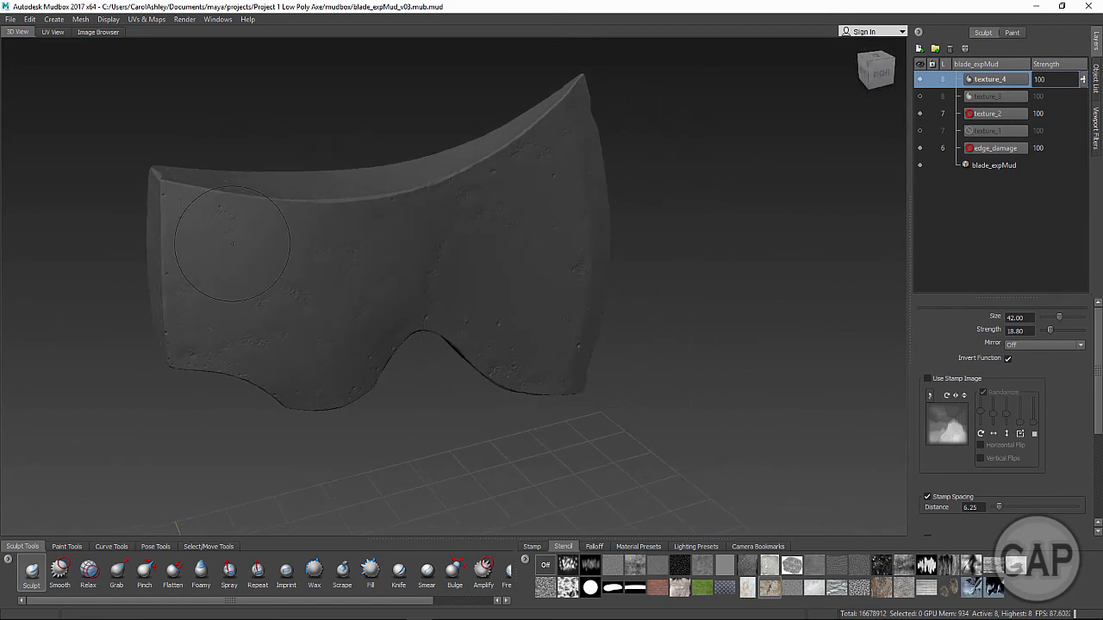
mouse_move(336, 344)
alt+mouse_down()
mouse_move(377, 336)
mouse_move(413, 365)
alt+mouse_up()
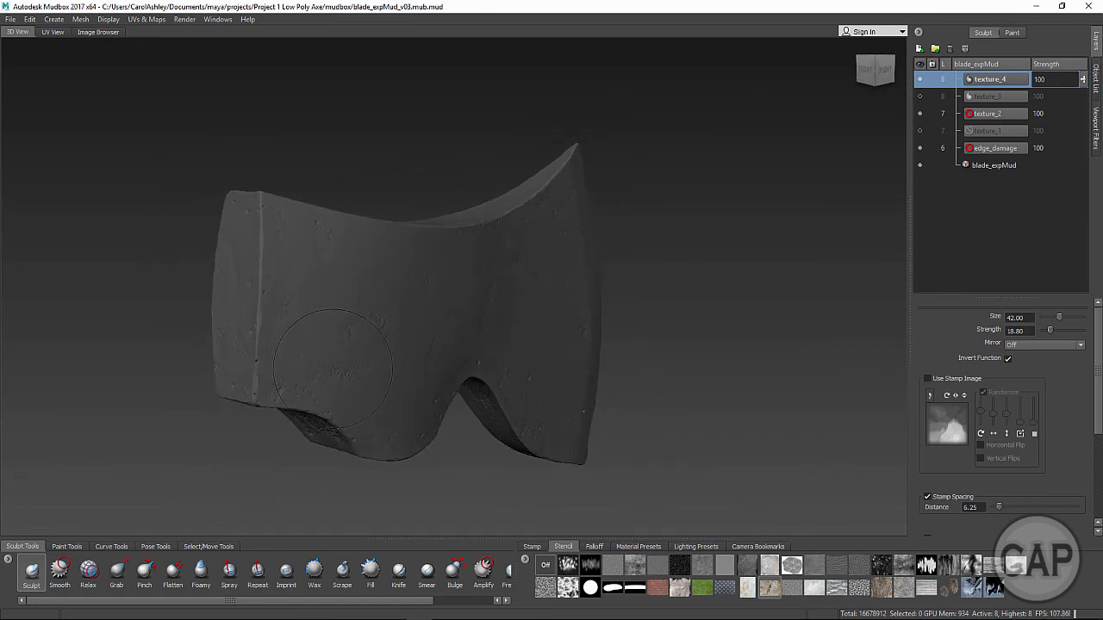
alt+drag(332, 371, 393, 333)
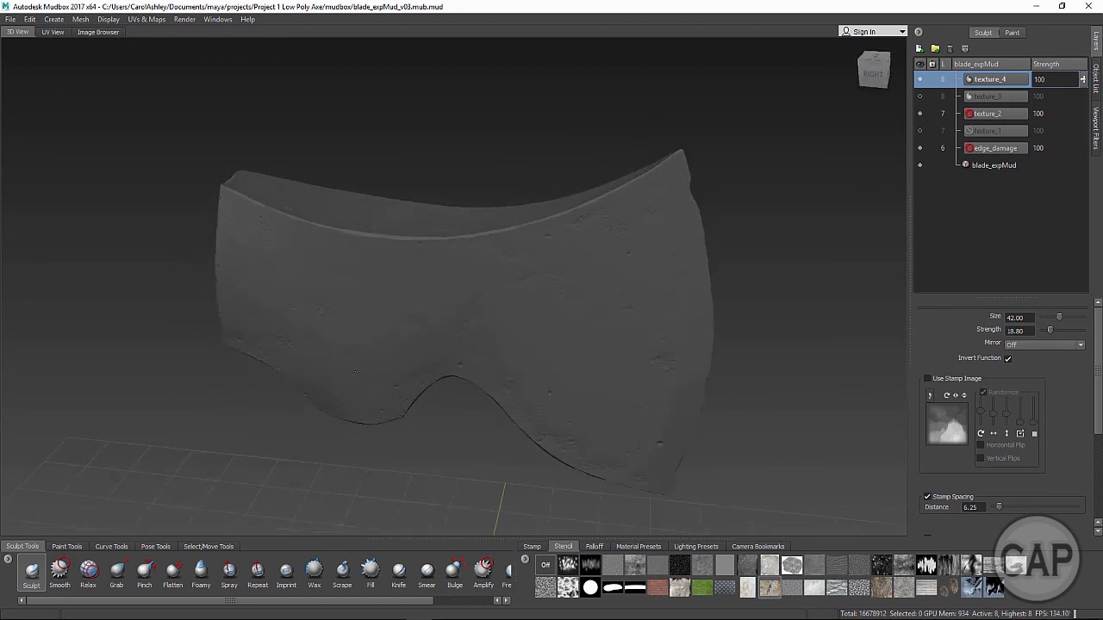
alt+drag(354, 372, 339, 370)
mouse_move(418, 368)
alt+right_down()
mouse_move(549, 362)
mouse_move(496, 345)
alt+right_up()
alt+middle_drag(592, 431, 559, 382)
alt+drag(559, 381, 604, 366)
alt+middle_drag(604, 365, 628, 365)
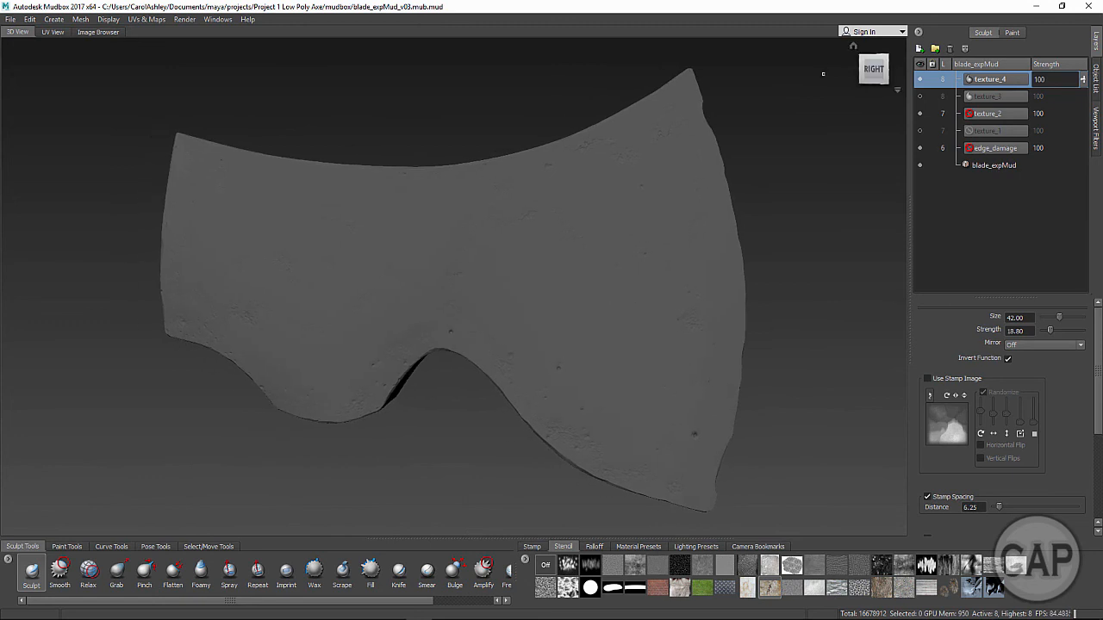
Make the texture_1 layer visible again and inspect the combined surface texture on the blade's side
click(919, 131)
alt+drag(369, 319, 372, 347)
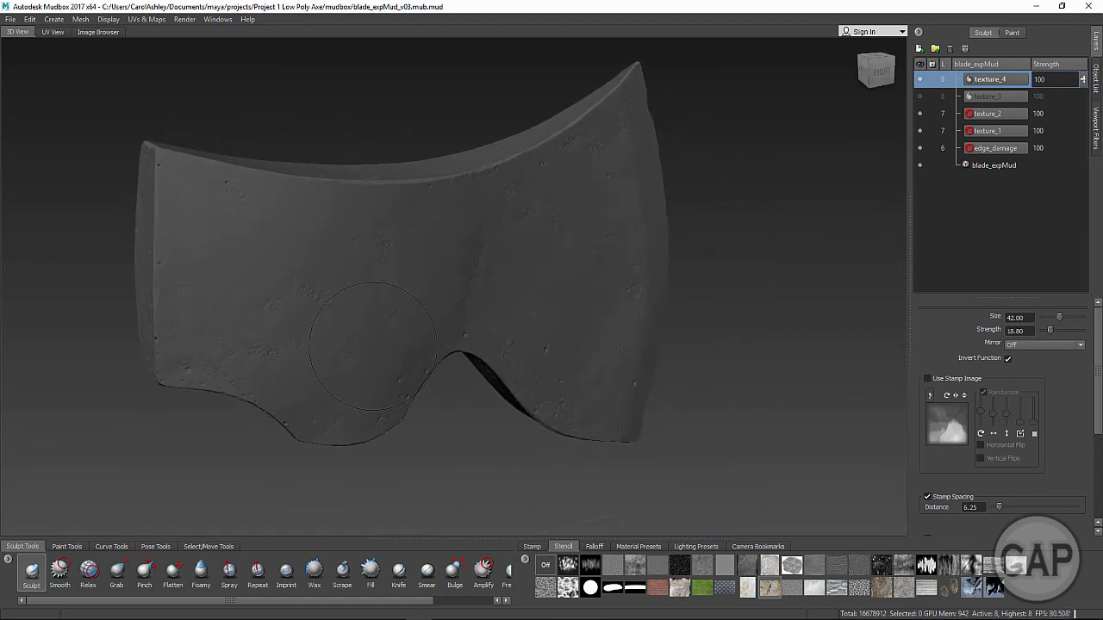
alt+drag(515, 347, 396, 336)
alt+right_drag(397, 336, 342, 357)
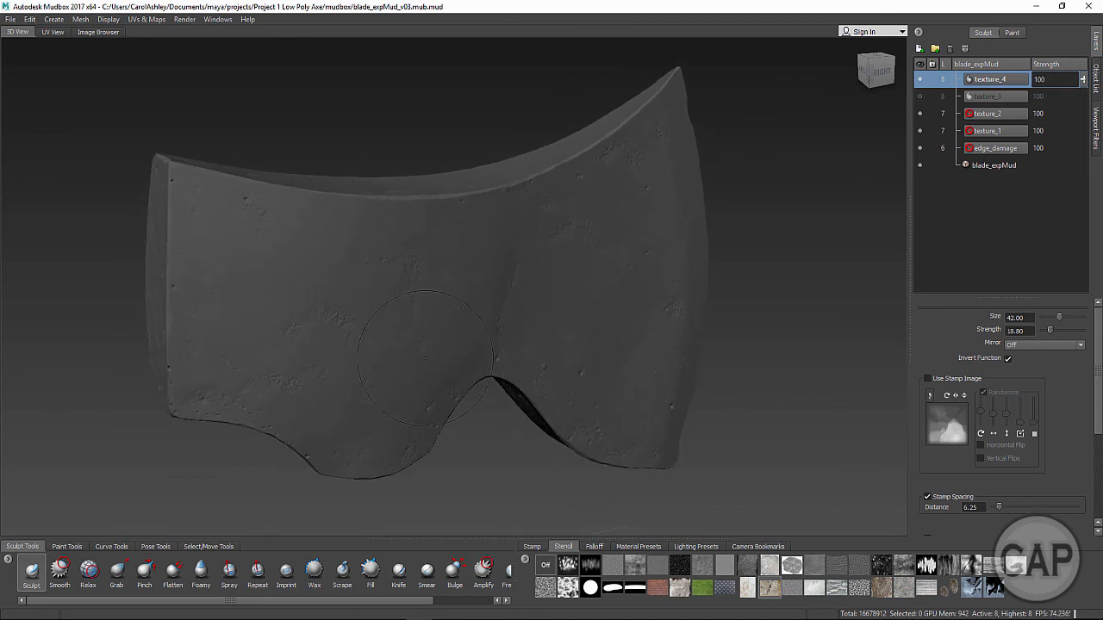
mouse_move(390, 379)
alt+mouse_down()
mouse_move(338, 400)
mouse_move(437, 362)
mouse_move(430, 330)
mouse_move(452, 331)
mouse_move(468, 425)
mouse_move(584, 367)
mouse_move(384, 405)
mouse_move(408, 324)
mouse_move(428, 325)
alt+mouse_up()
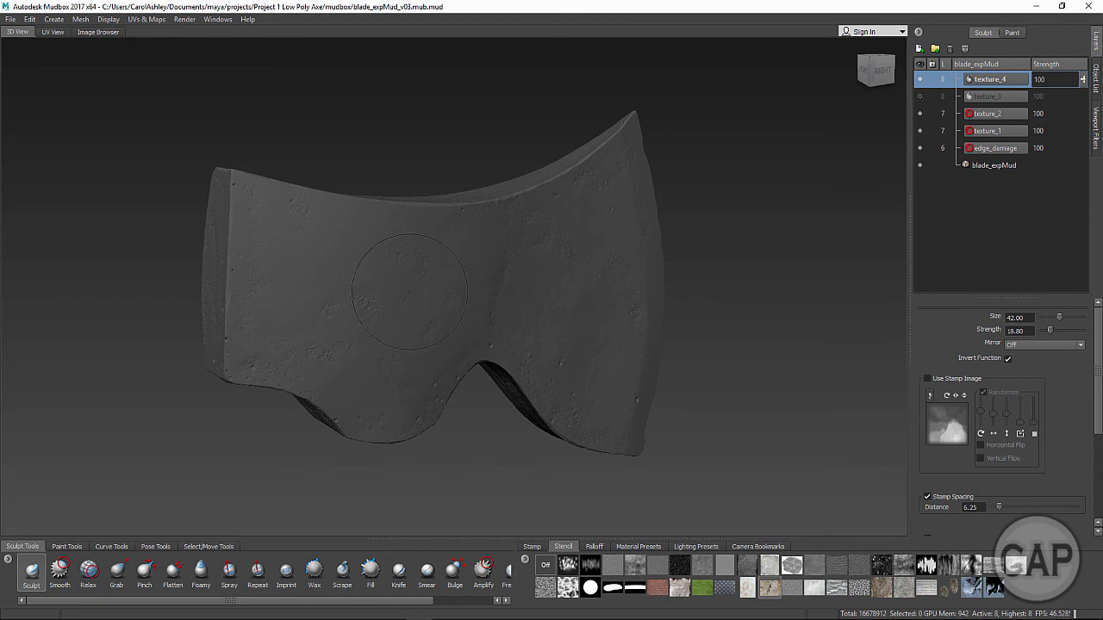